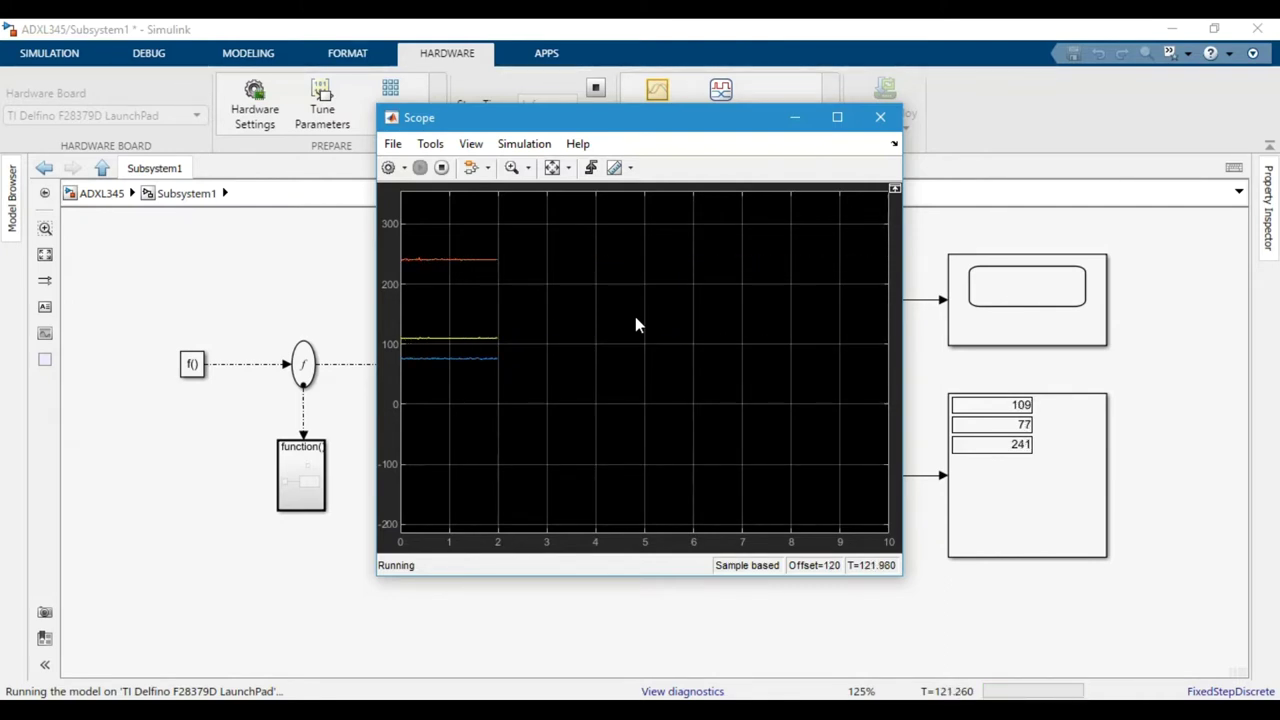
- Minimize the running Scope and switch to the ADXL345 datasheet, scrolling to its I²C section
click(793, 118)
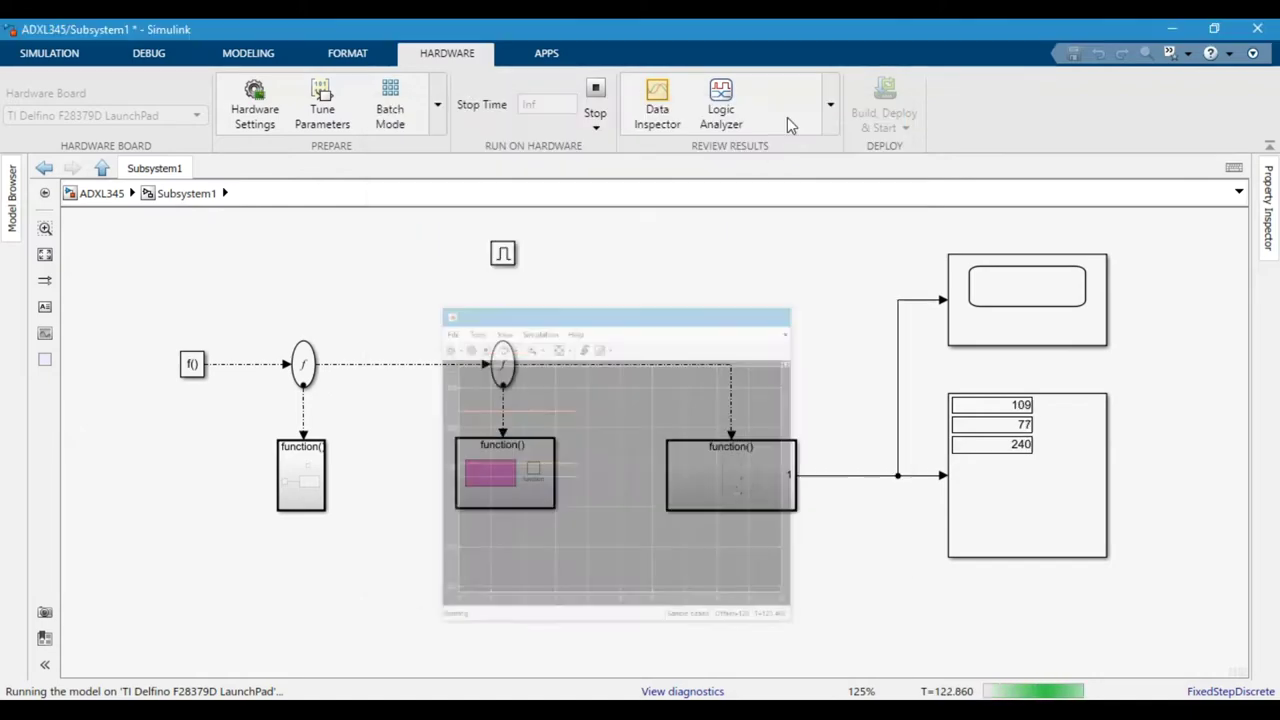
key(alt+Tab)
scroll(520, 491, down, 1)
drag(607, 469, 555, 331)
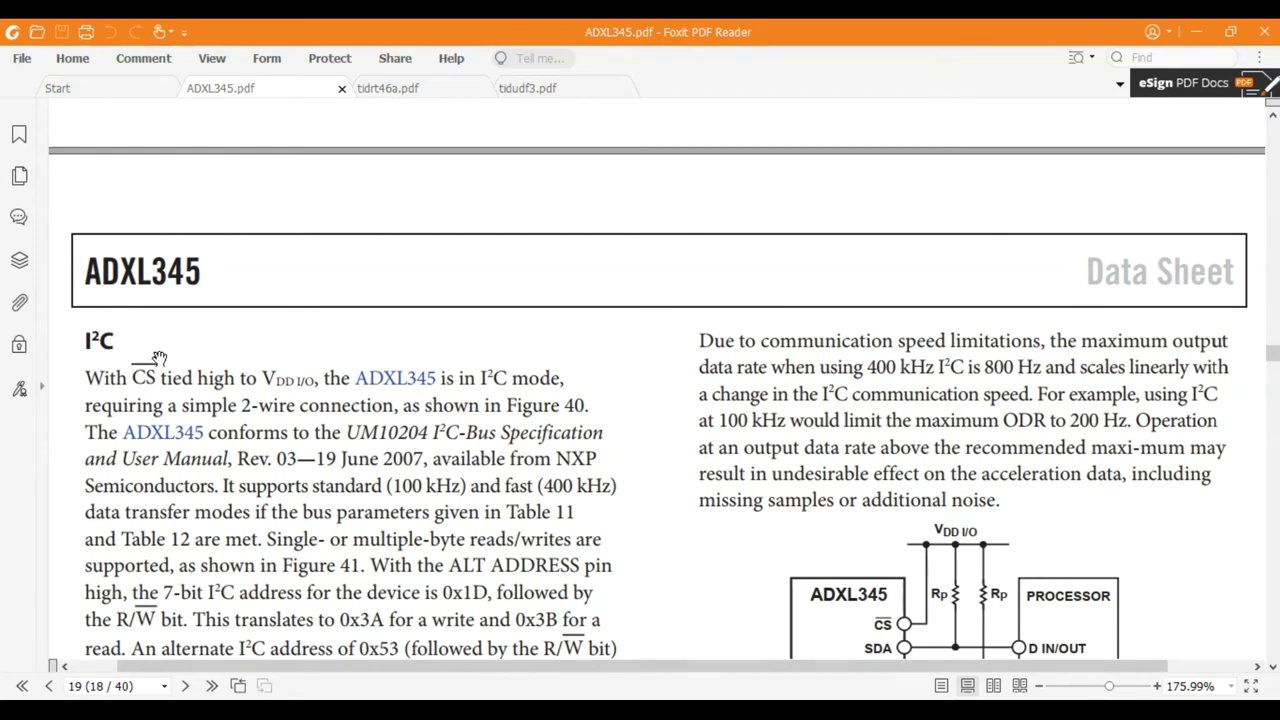
- Highlight the sentence 'An alternate I²C address of 0x53' in yellow
scroll(647, 509, down, 1)
scroll(647, 509, down, 3)
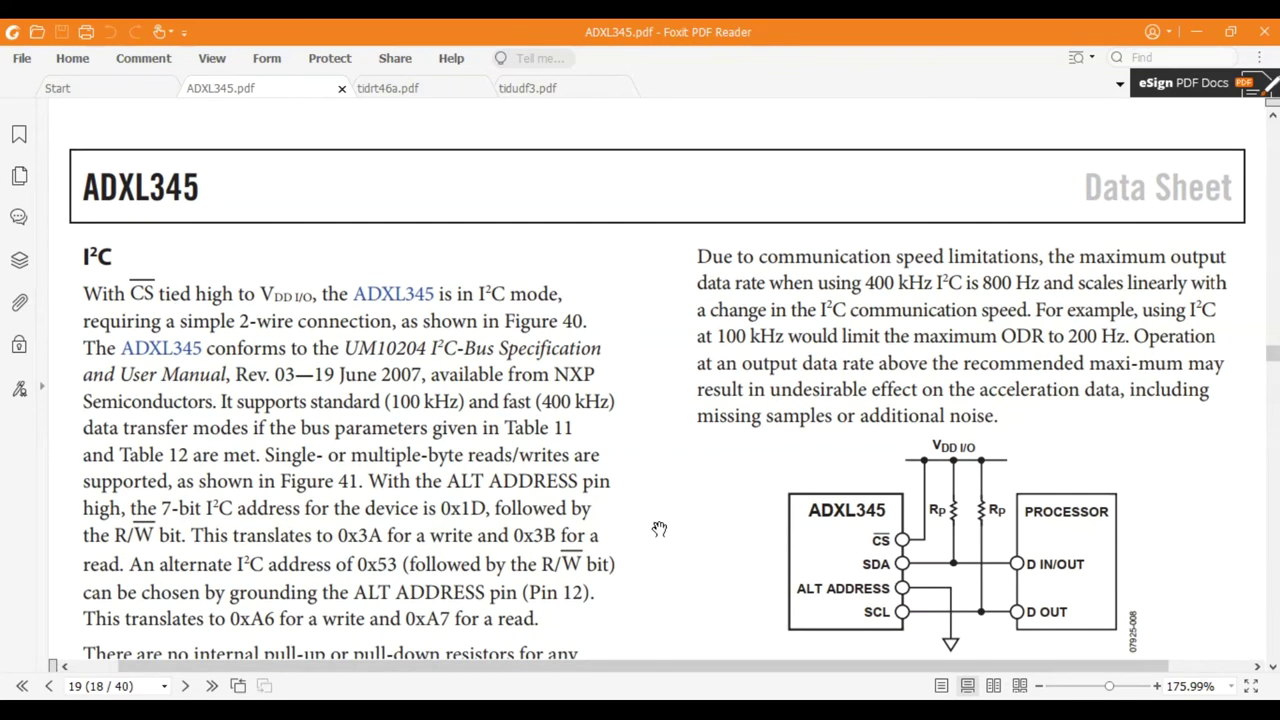
drag(645, 540, 637, 397)
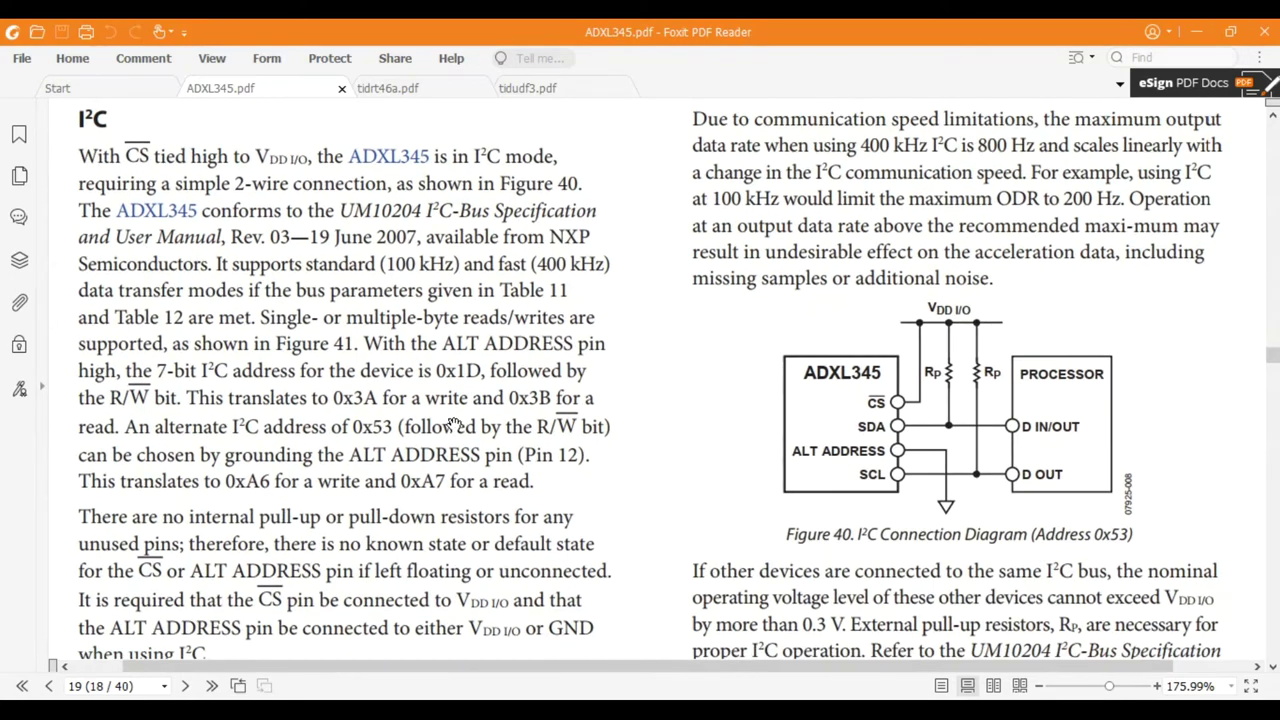
drag(130, 426, 388, 428)
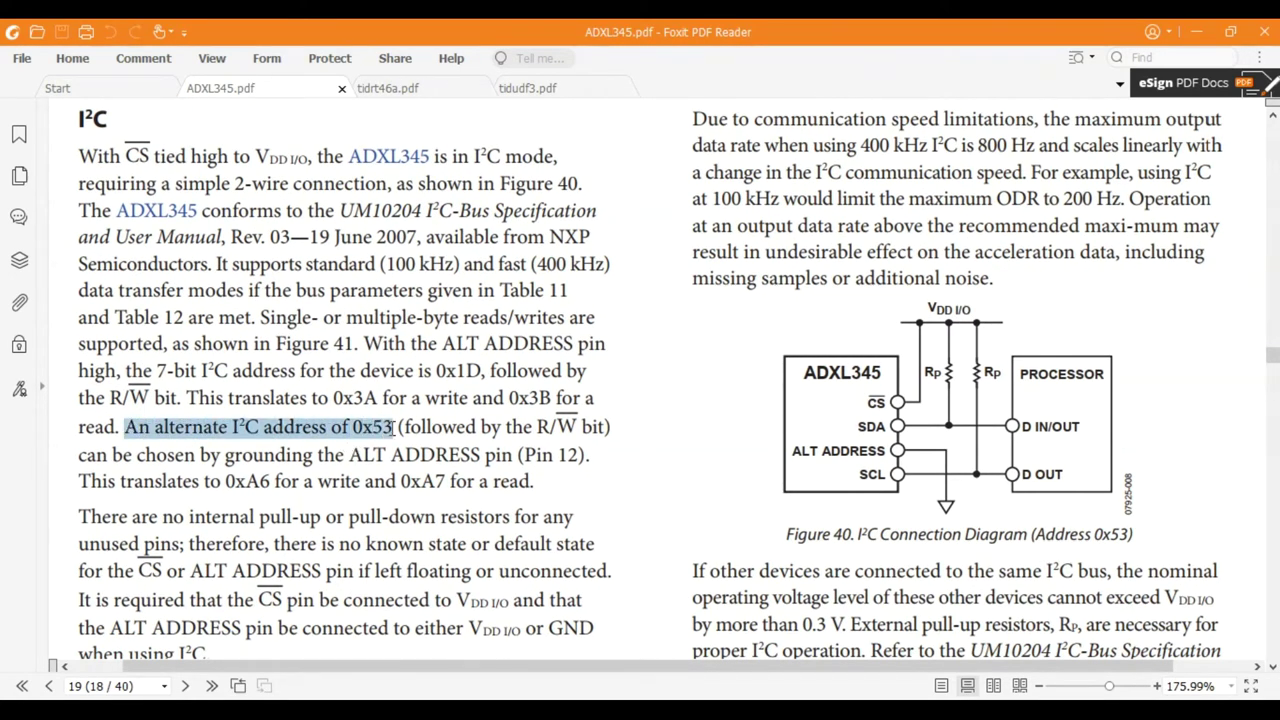
click(428, 398)
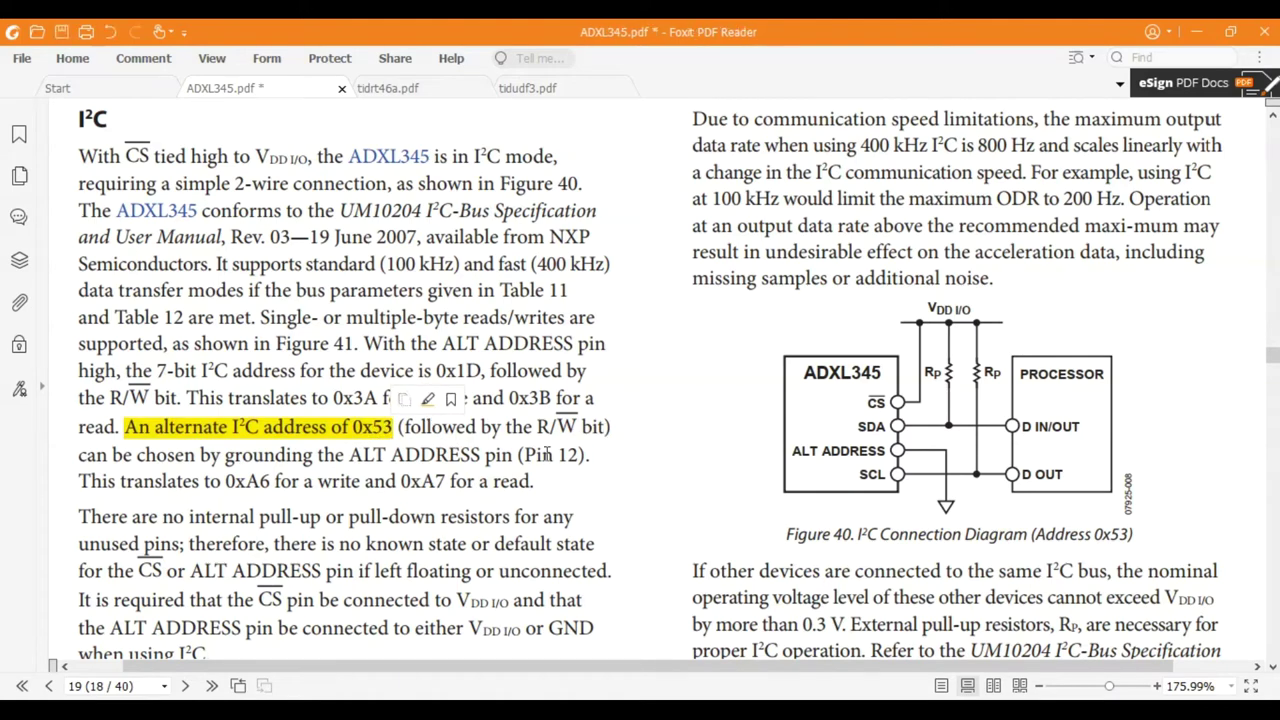
- Zoom into Figure 41 and trace its single-byte write and multiple-byte read sequences
scroll(712, 461, down, 10)
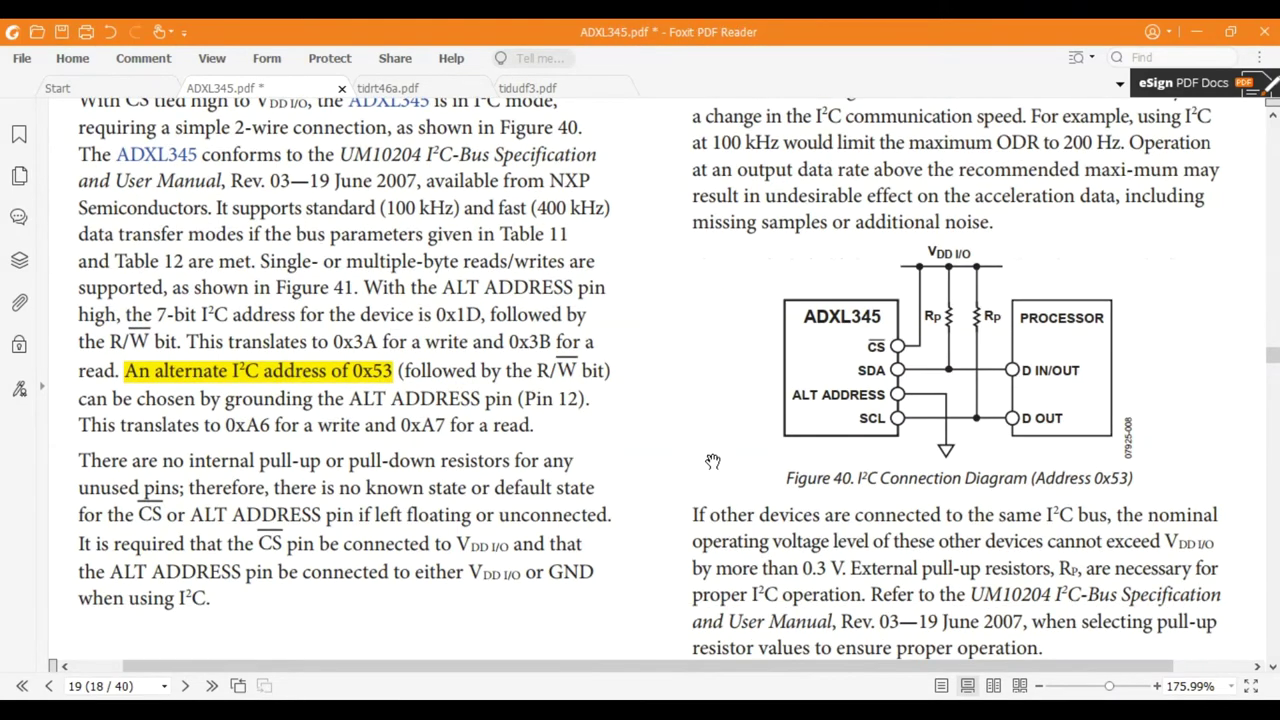
scroll(707, 461, up, 1)
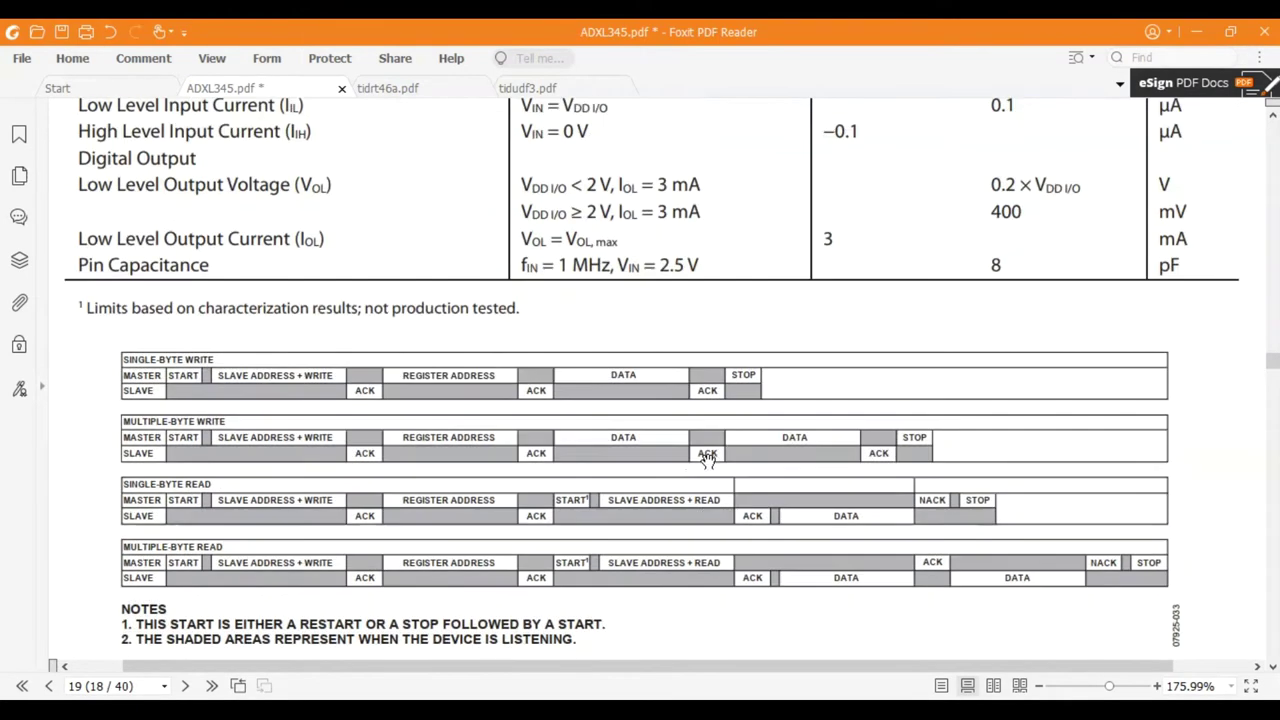
scroll(507, 435, down, 1)
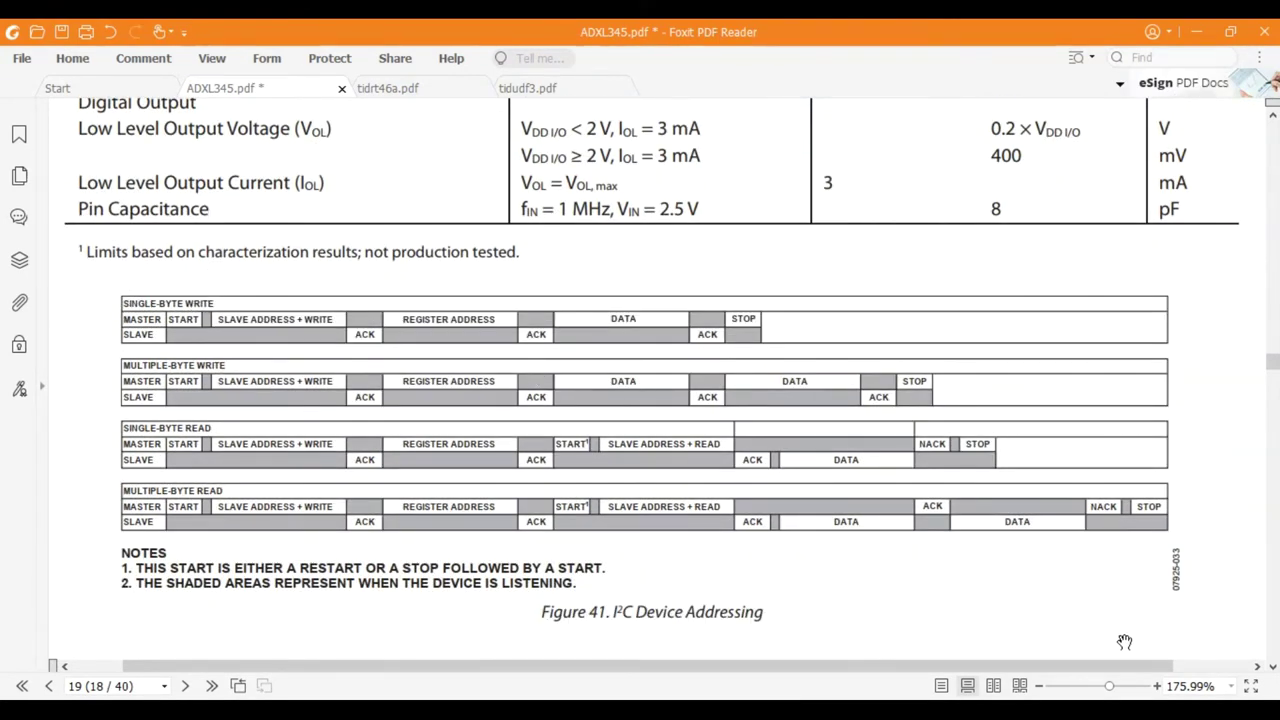
click(1157, 686)
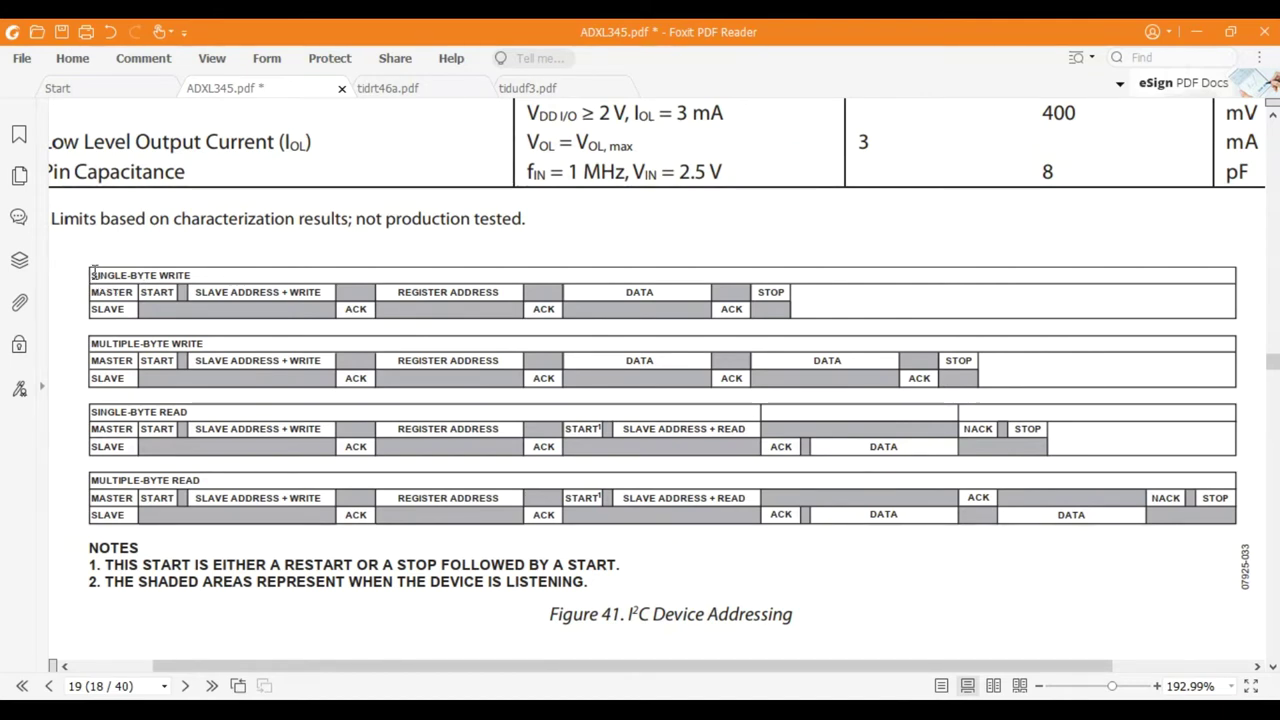
drag(108, 280, 474, 310)
click(354, 264)
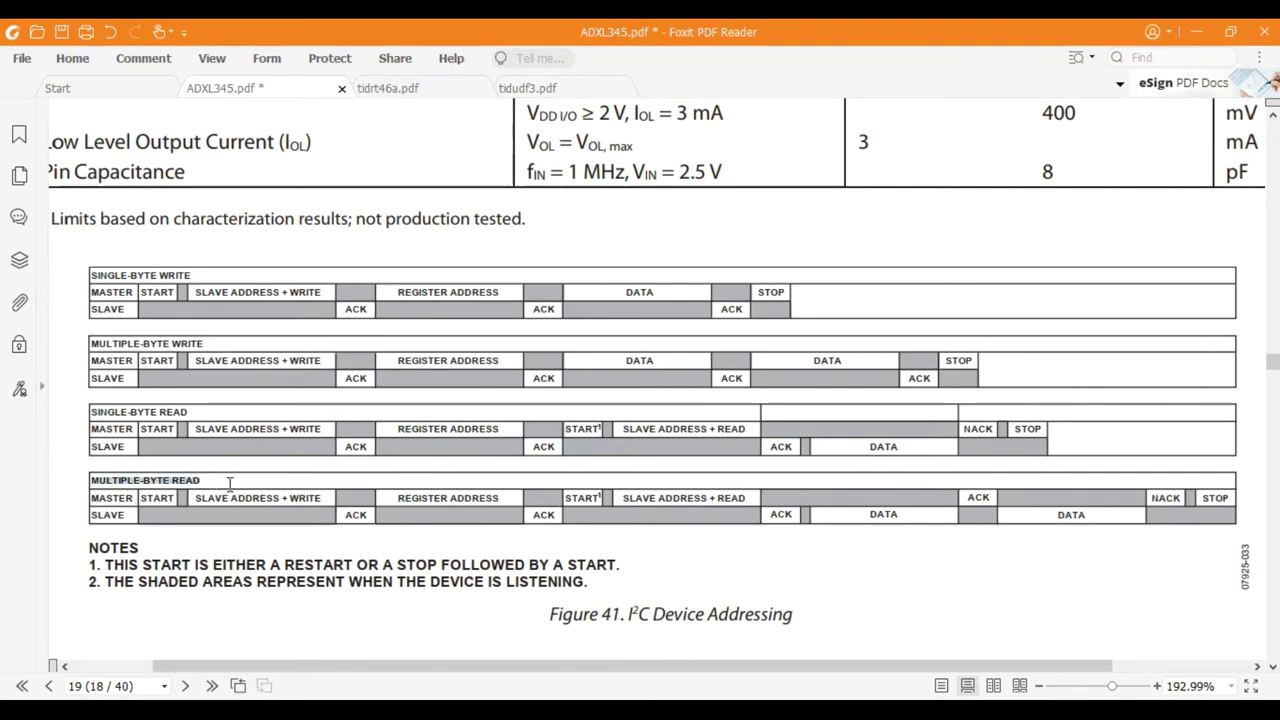
drag(229, 483, 363, 489)
click(740, 520)
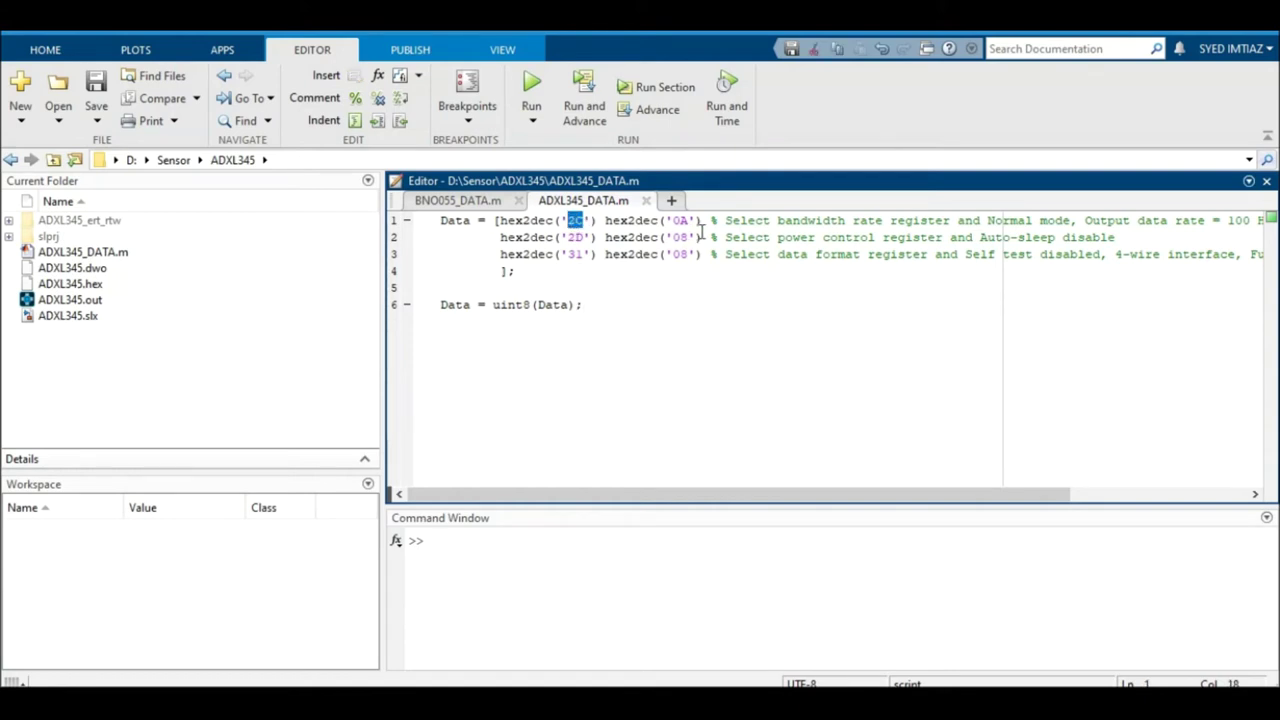
- Review the bandwidth rate comment and register values in ADXL345_DATA.m, then return to the datasheet
drag(780, 222, 880, 221)
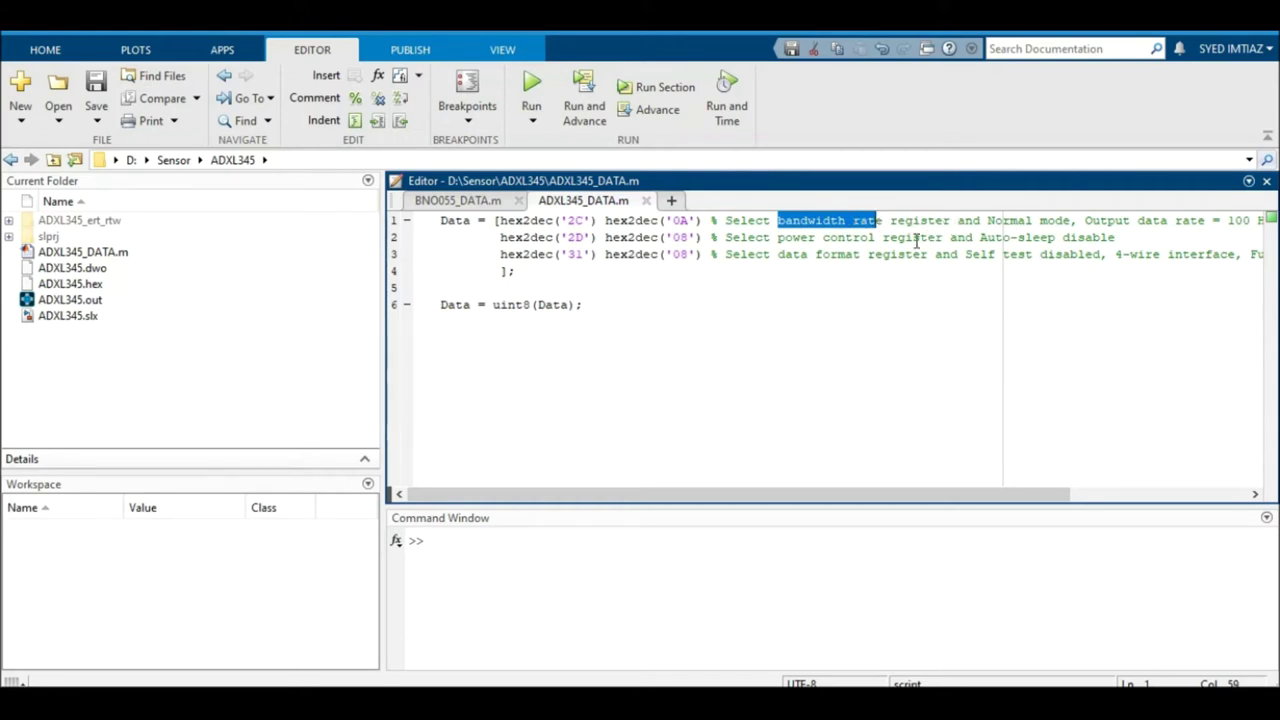
drag(851, 501, 893, 503)
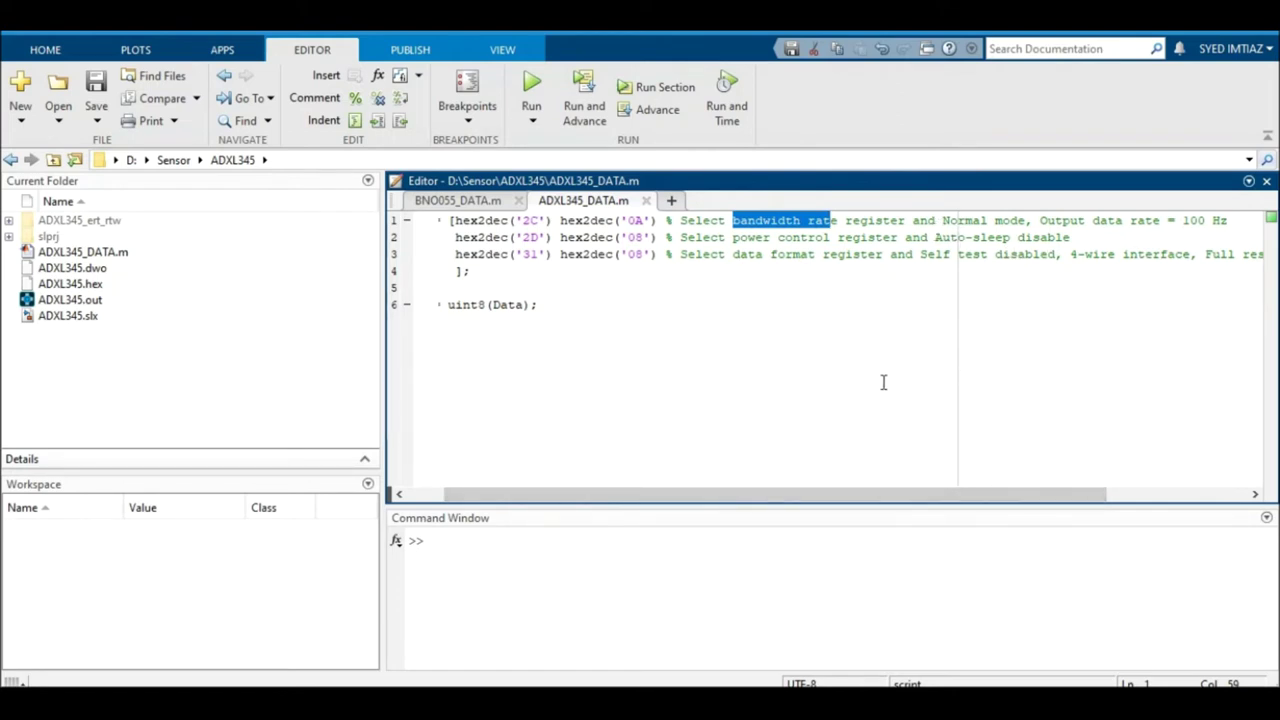
drag(647, 493, 609, 494)
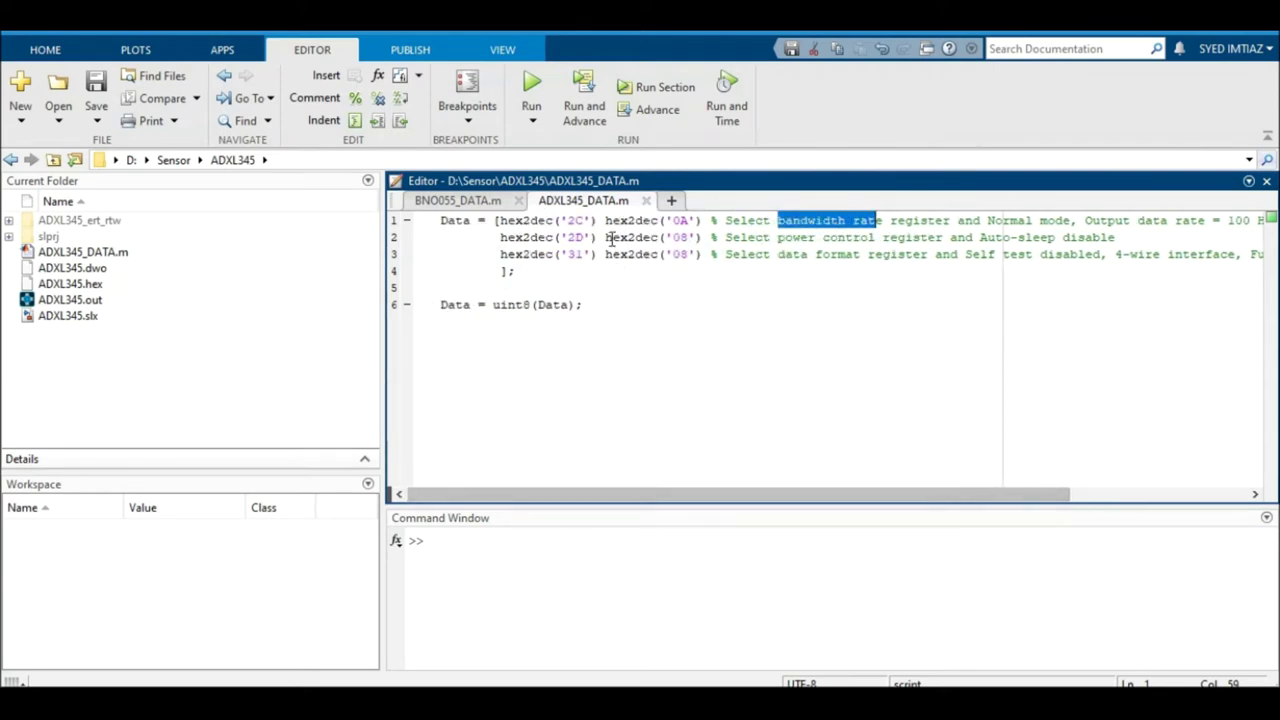
key(alt+Tab)
scroll(500, 471, down, 10)
- Scroll past the Interrupts advice to Table 19's rows 0x2C–0x31 and their register definitions
scroll(502, 472, down, 10)
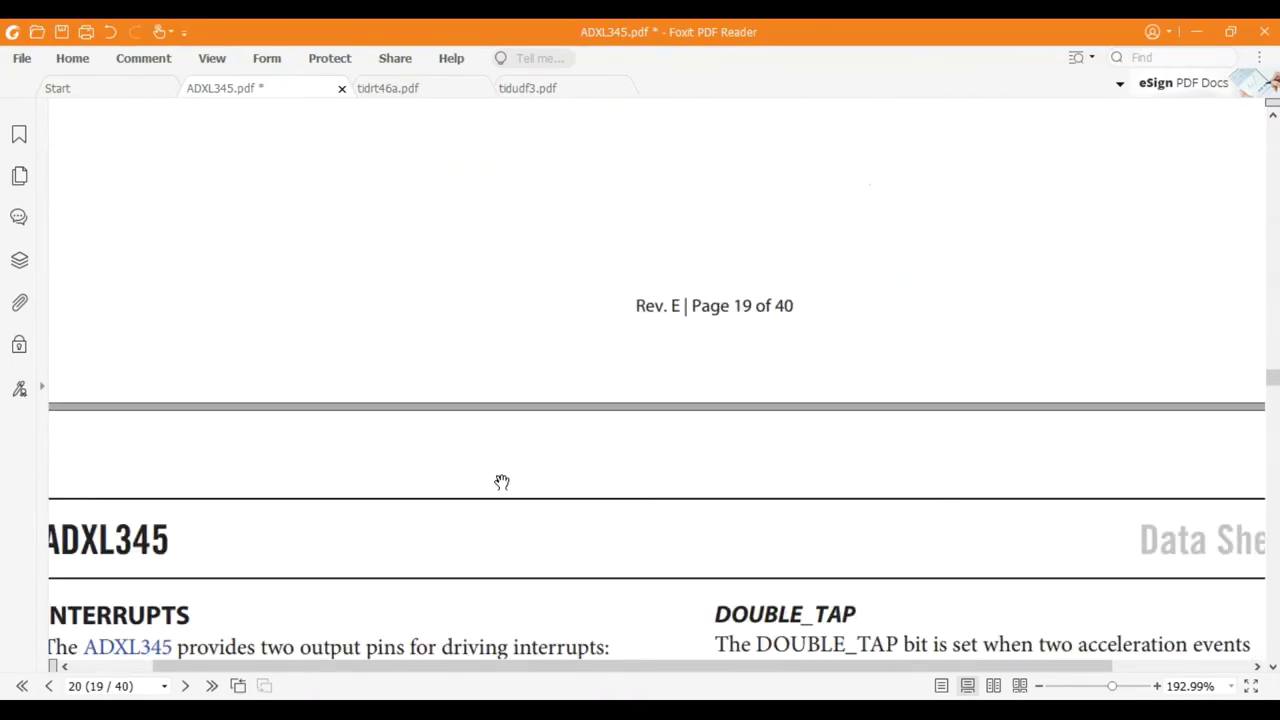
drag(555, 472, 624, 453)
scroll(640, 437, down, 15)
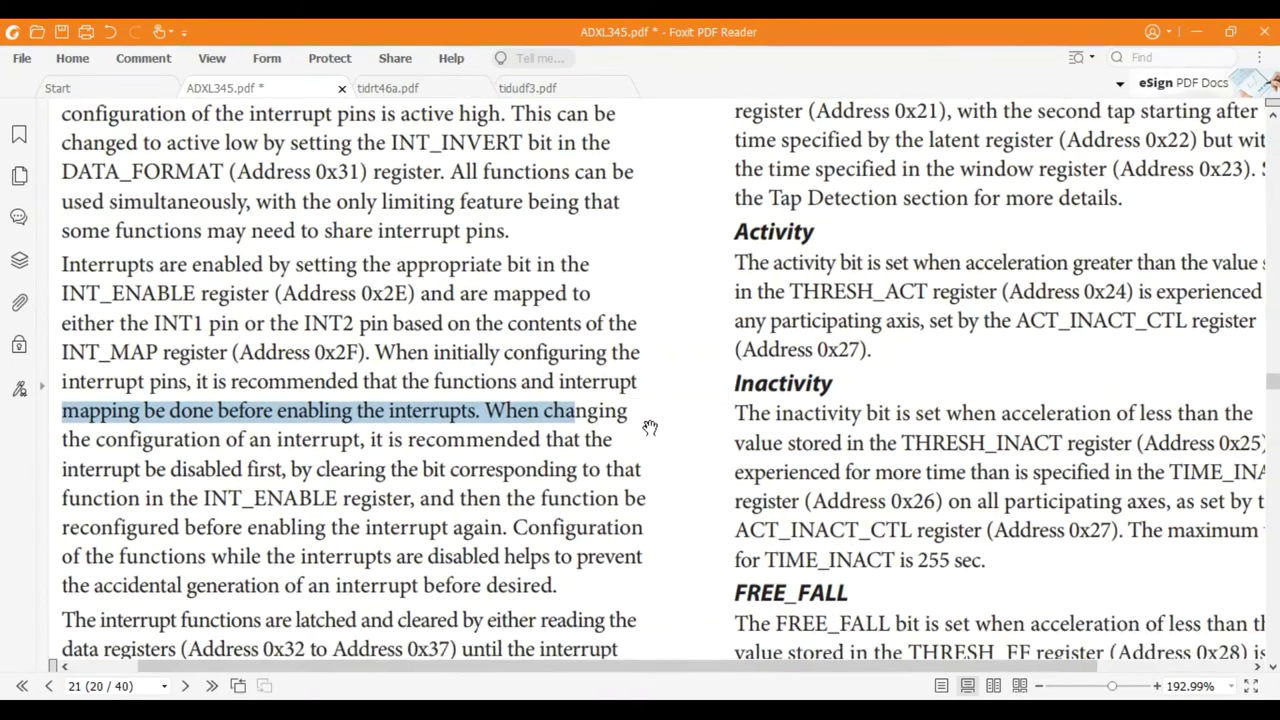
scroll(641, 440, down, 20)
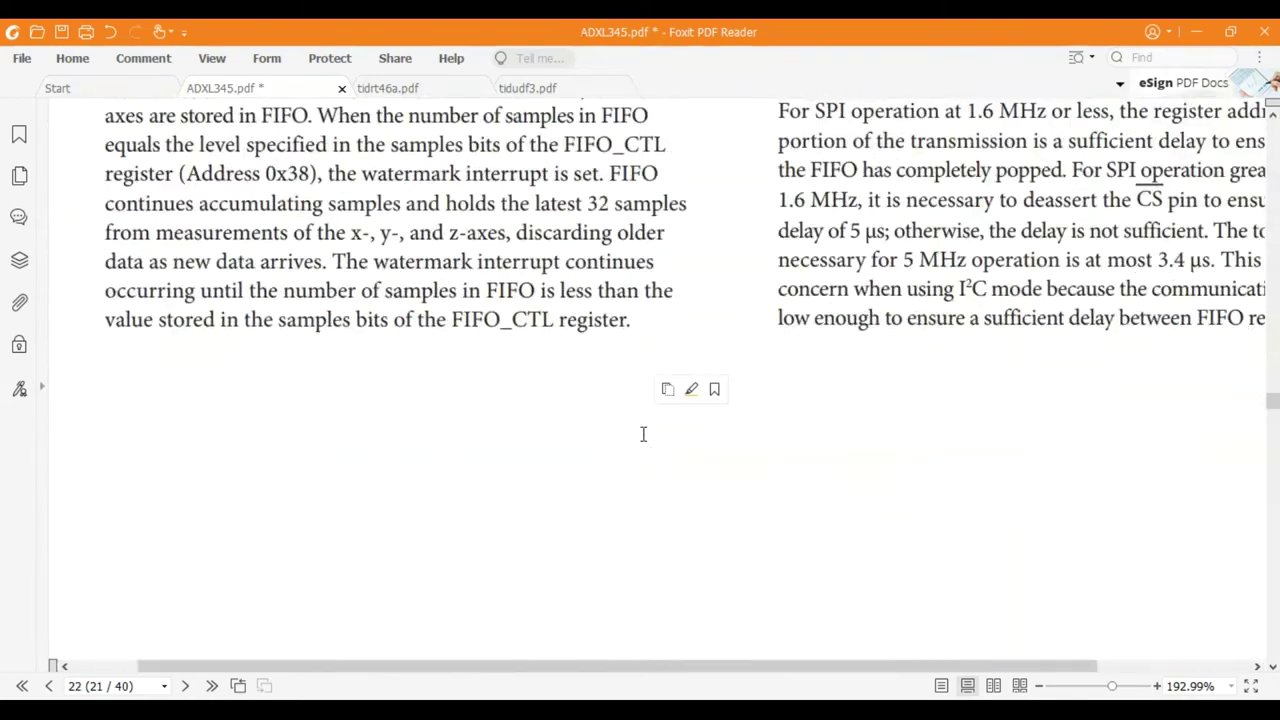
scroll(641, 445, down, 10)
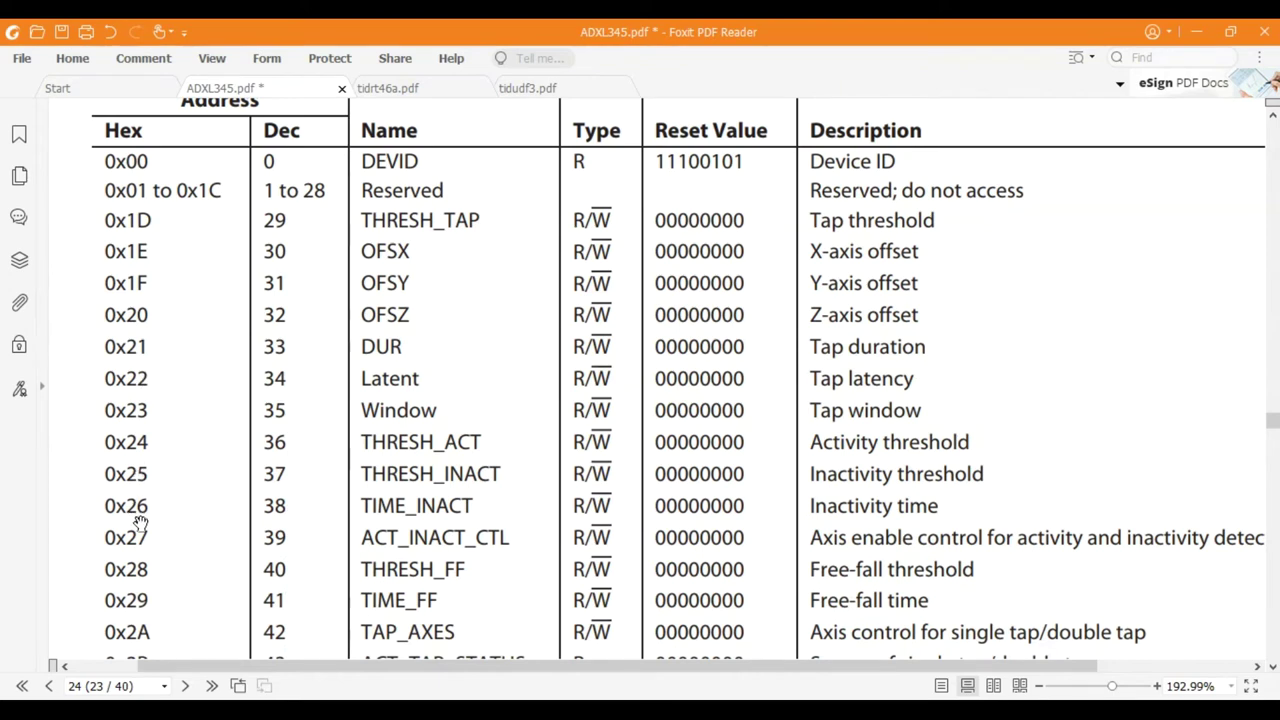
scroll(141, 515, down, 1)
scroll(141, 450, down, 6)
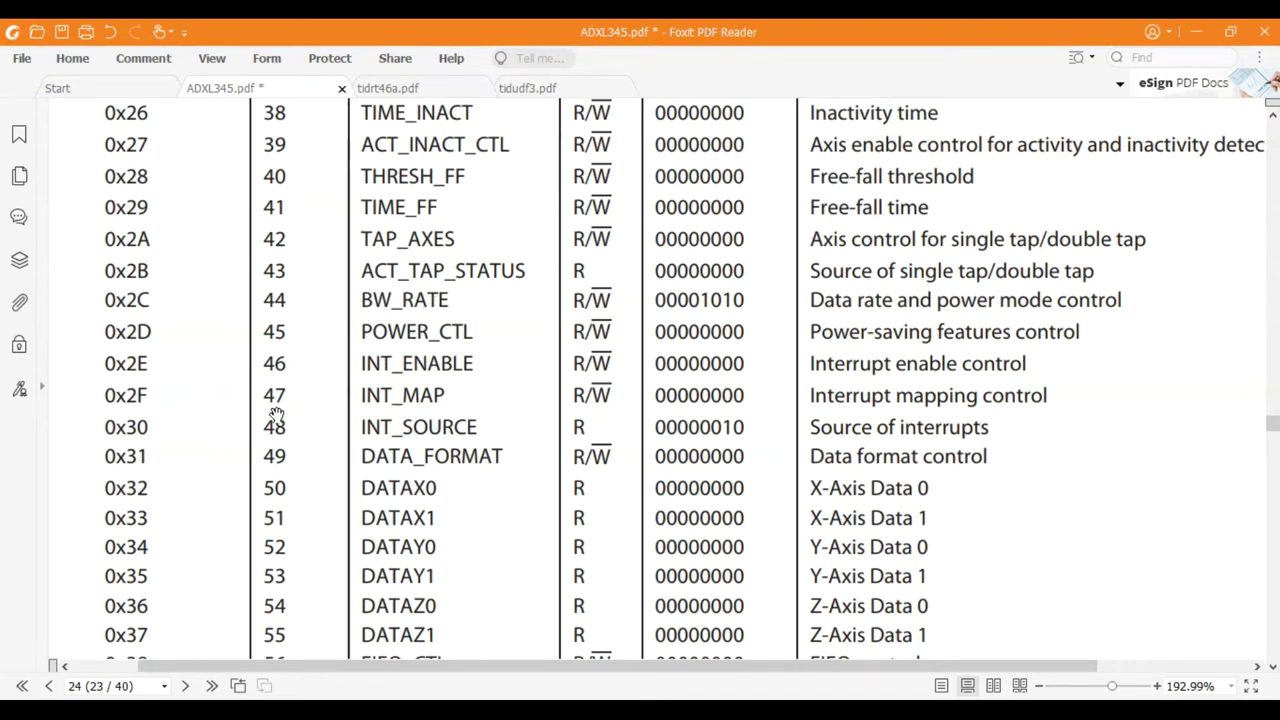
scroll(214, 455, down, 3)
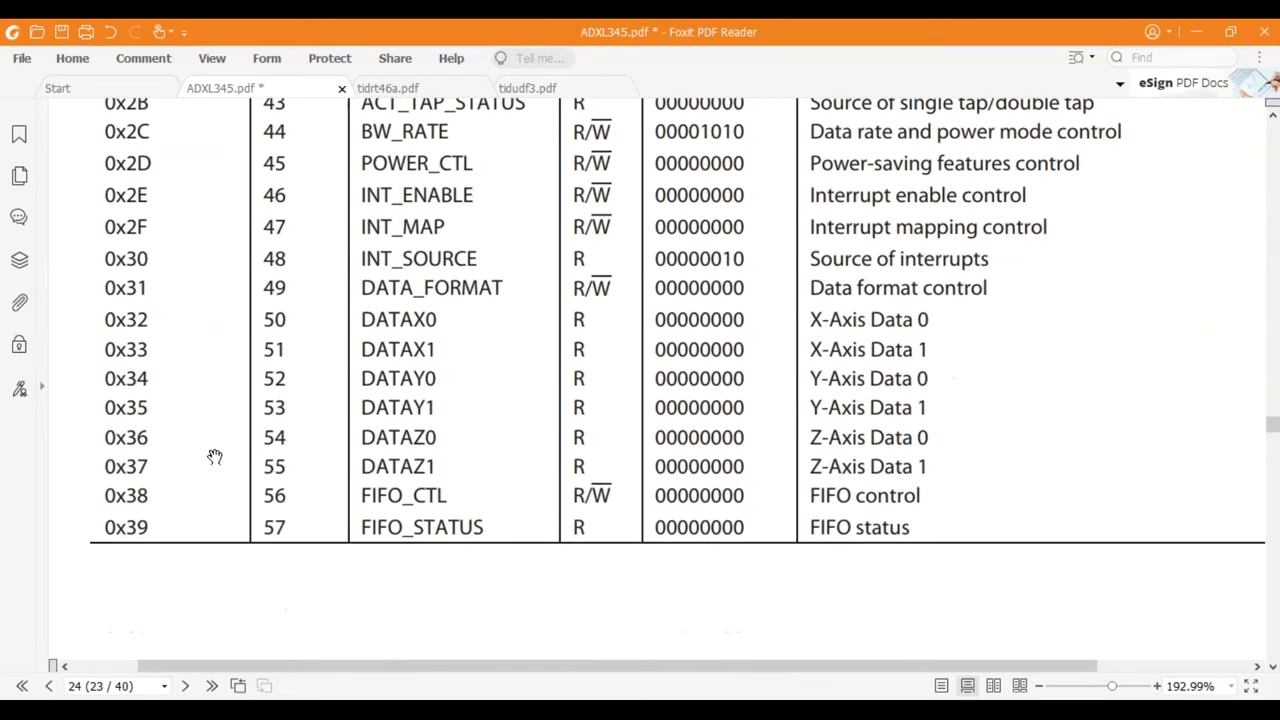
scroll(214, 455, up, 1)
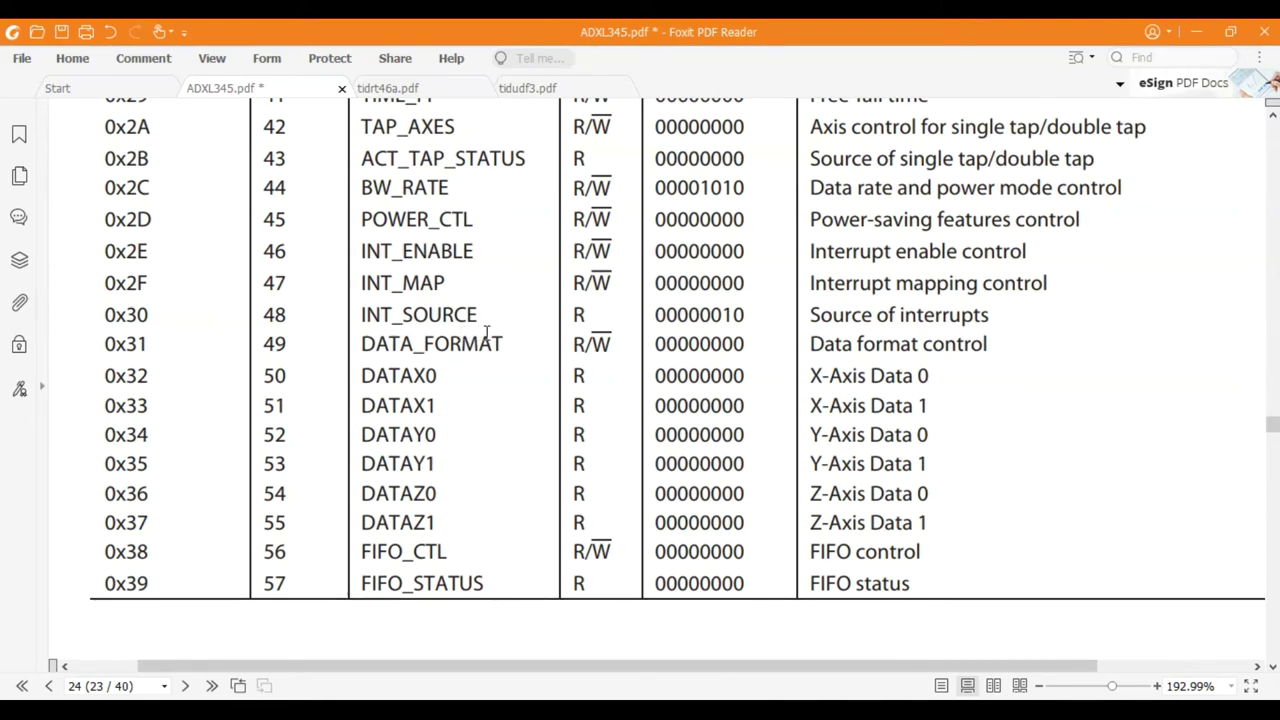
scroll(487, 333, down, 1)
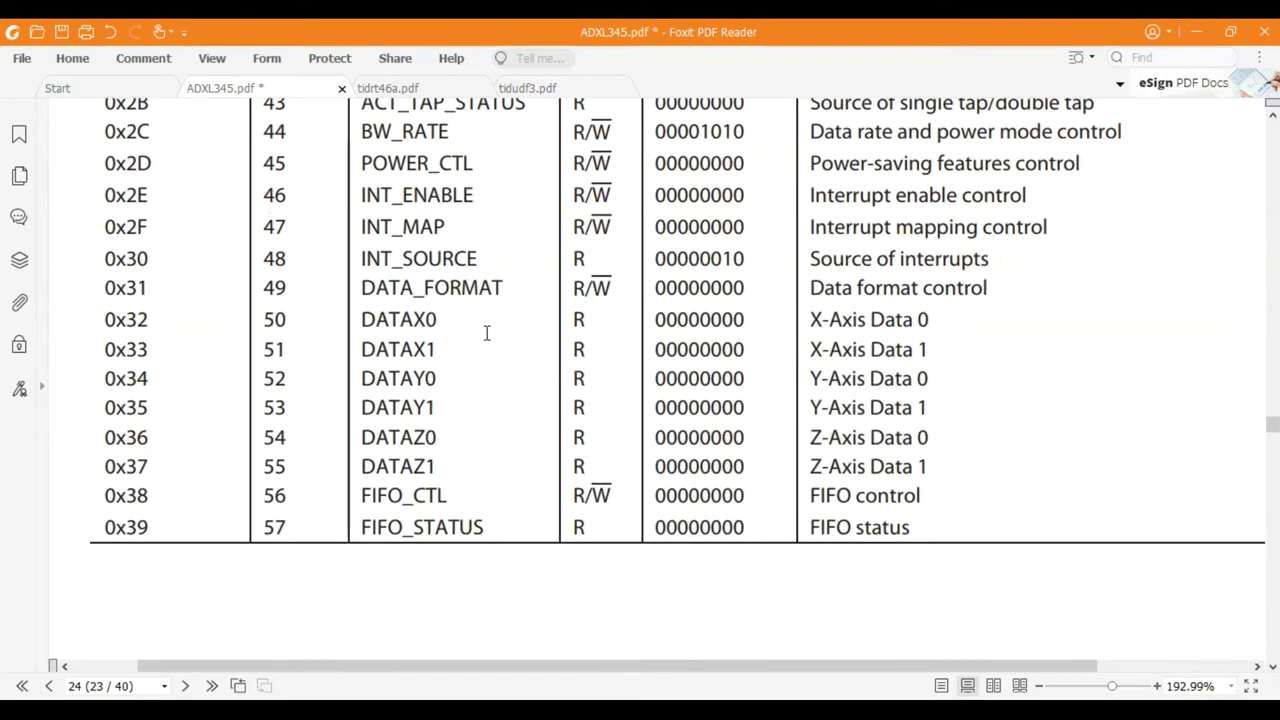
scroll(487, 333, down, 7)
scroll(486, 337, down, 5)
scroll(485, 341, down, 5)
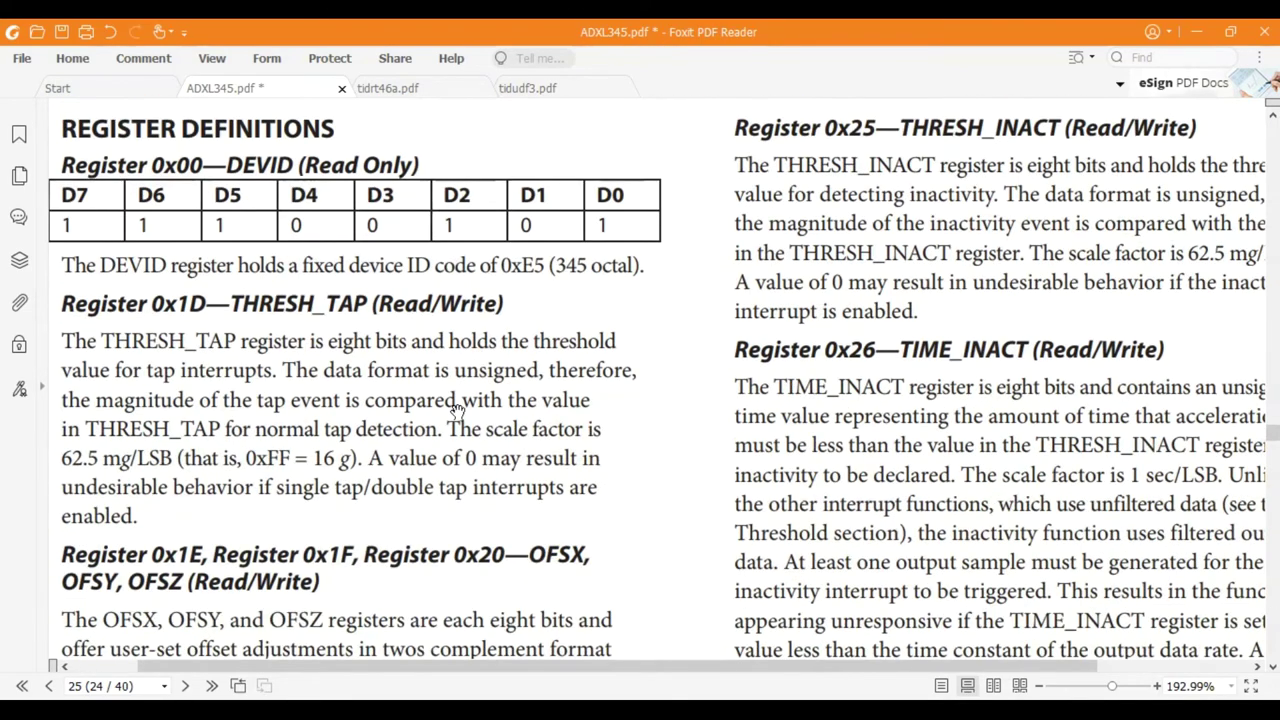
drag(640, 469, 694, 431)
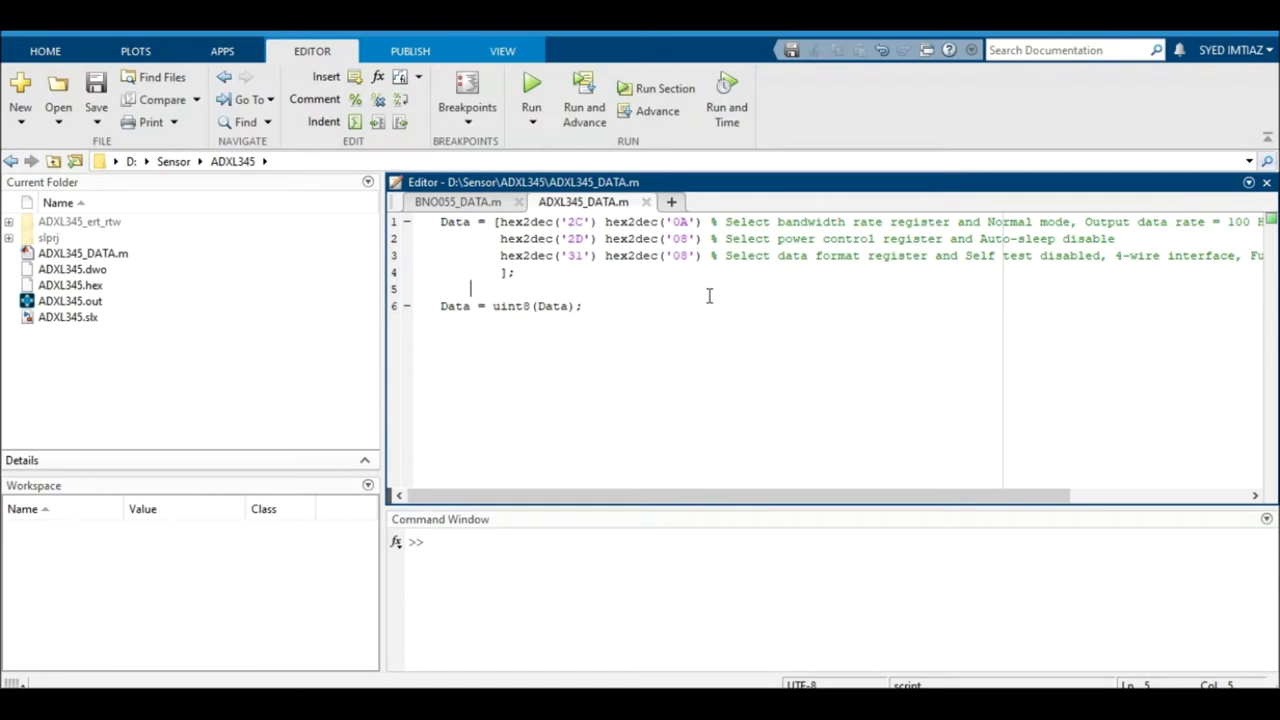
- Select register address 2C and its value 0A on line 1 of ADXL345_DATA.m
double_click(573, 221)
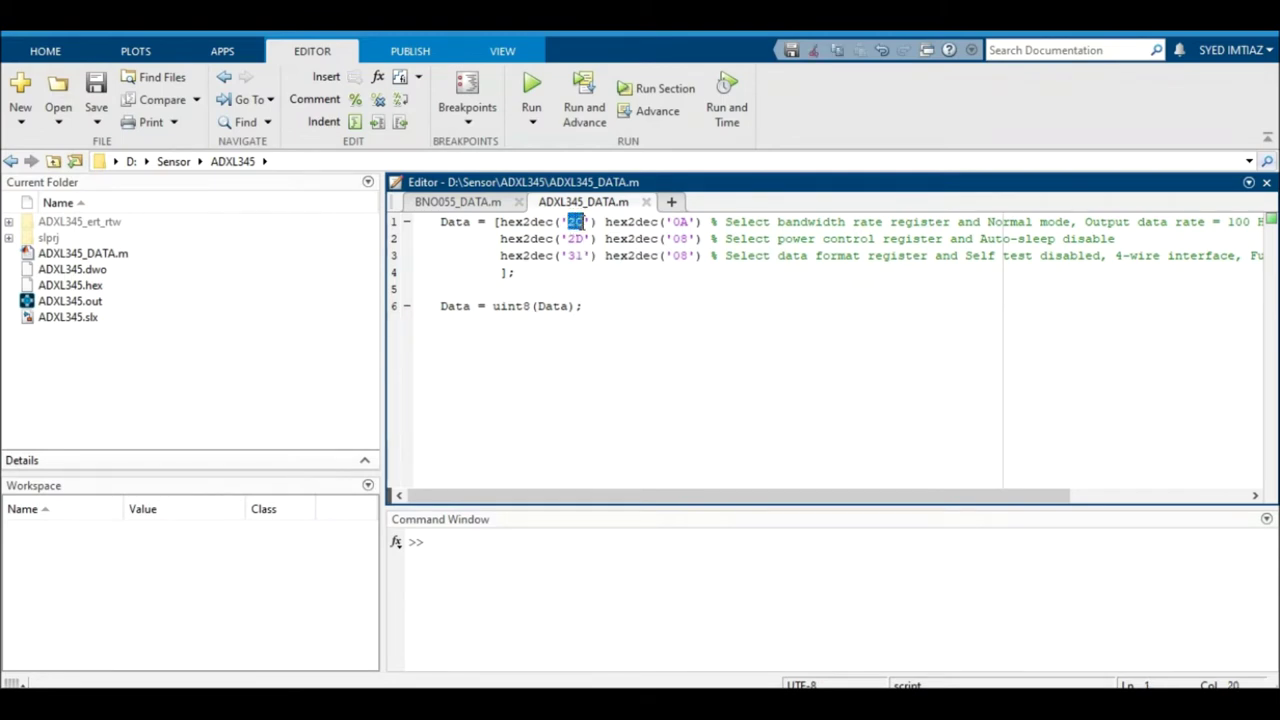
double_click(678, 222)
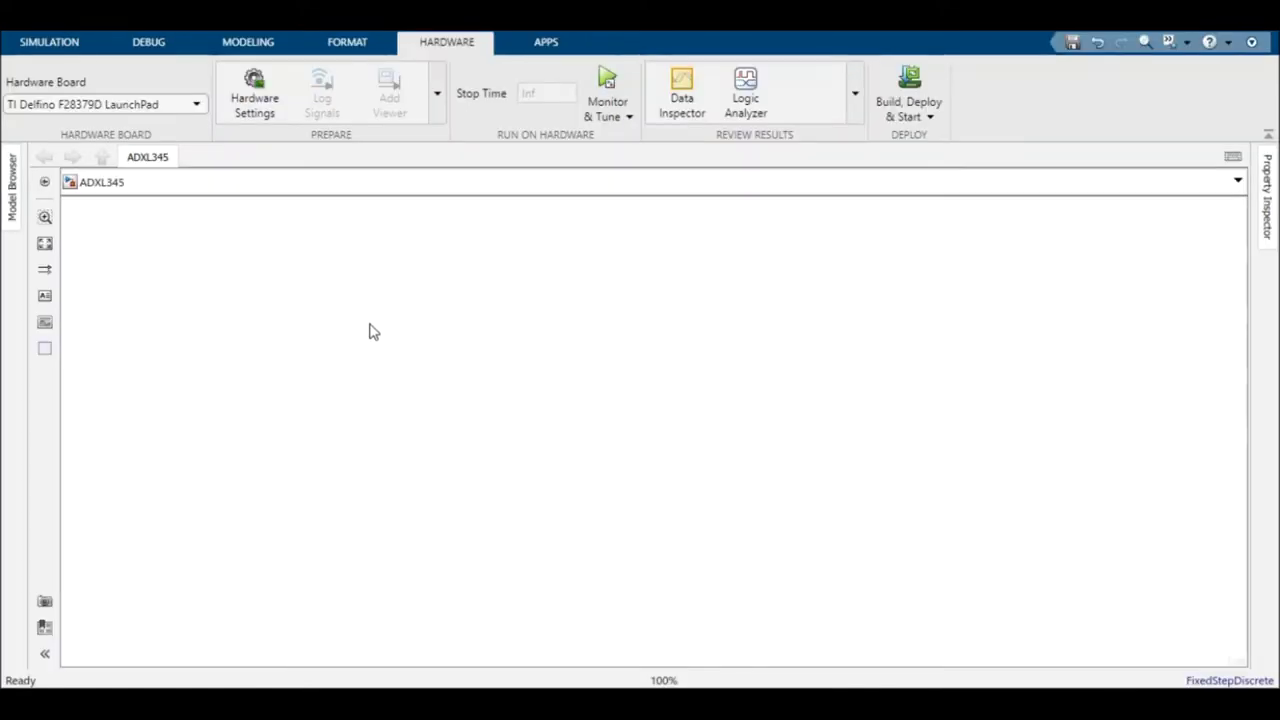
- Add an I2C Transmit block from the Library Browser to the ADXL345 model
click(55, 41)
click(172, 95)
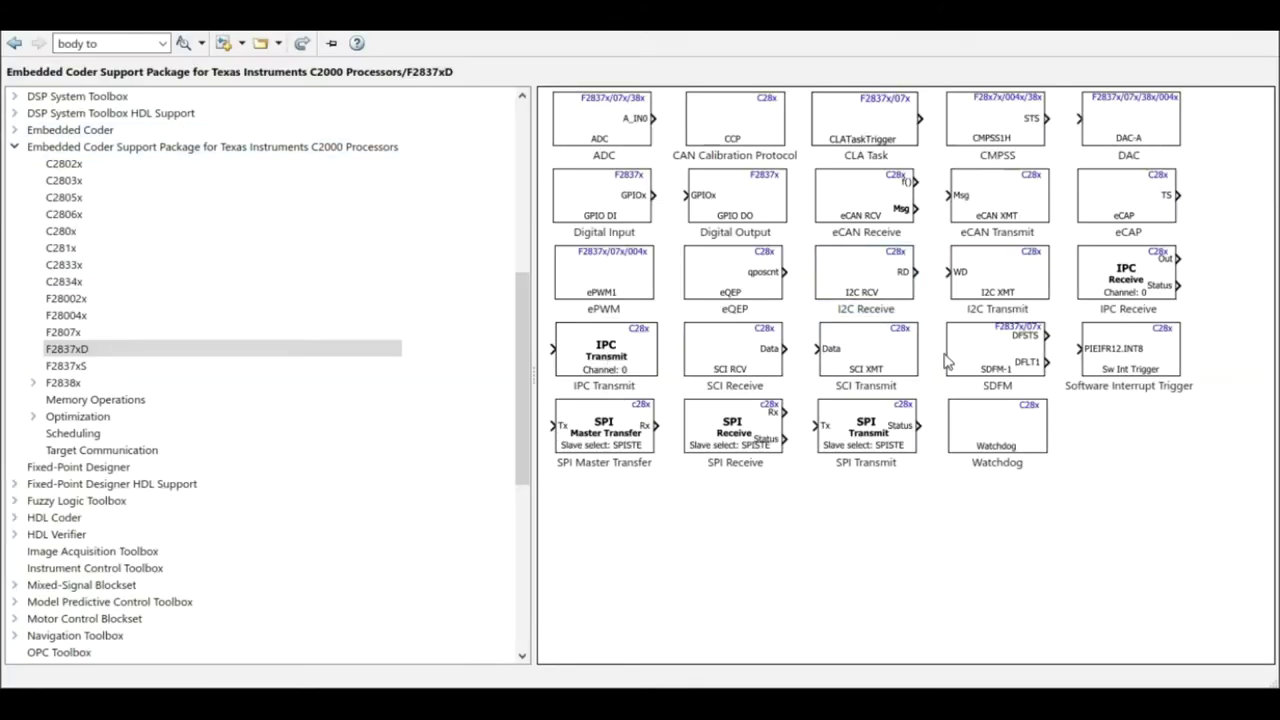
right_click(978, 287)
click(1040, 289)
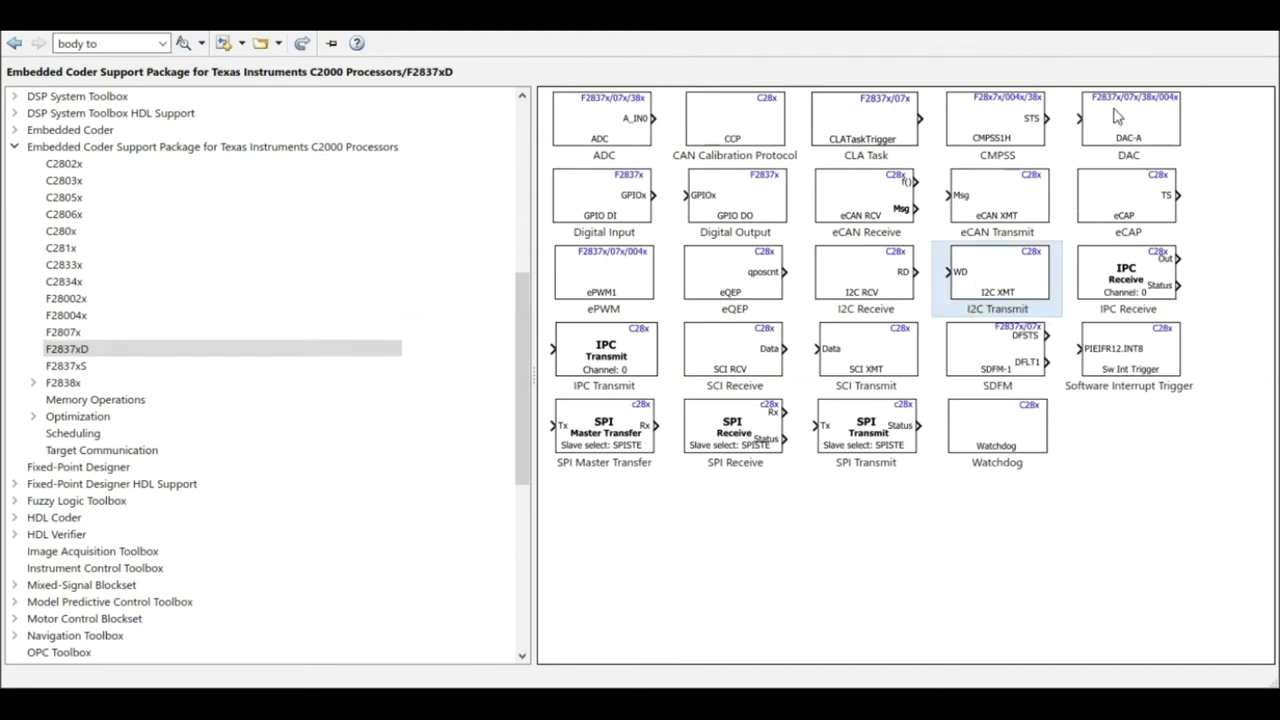
click(1177, 22)
drag(688, 457, 517, 394)
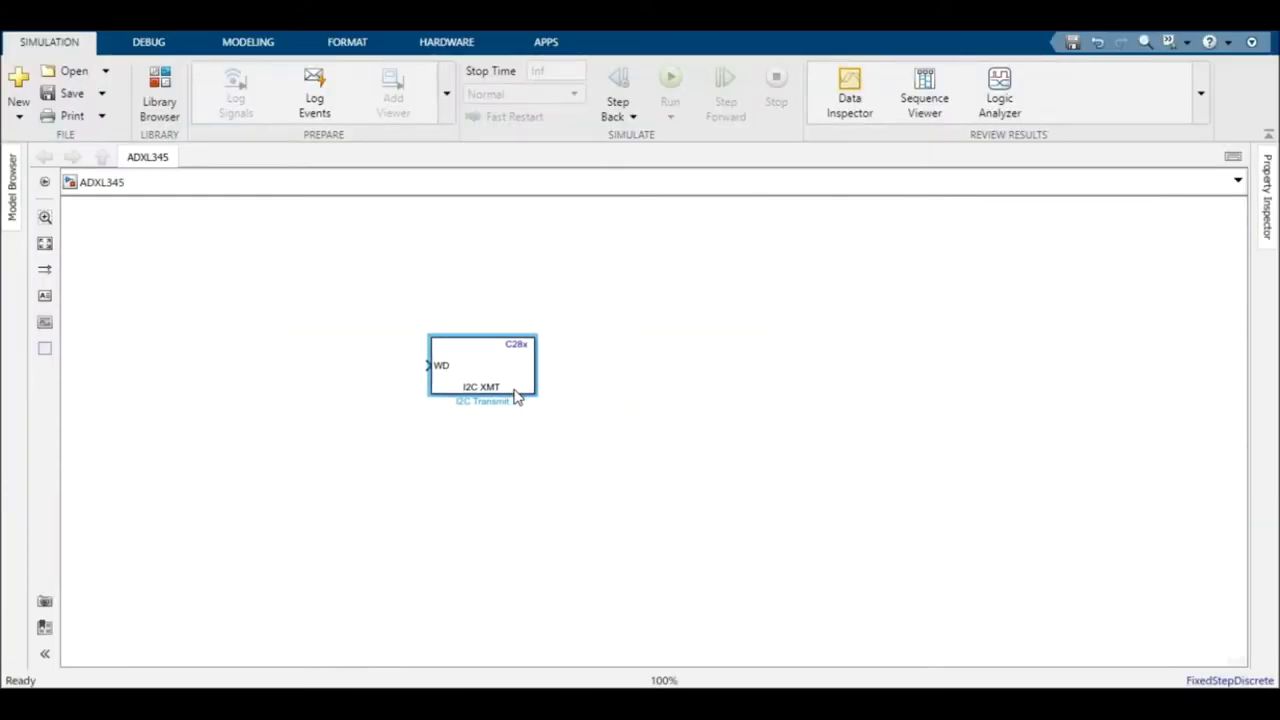
scroll(500, 449, up, 1)
- Give the I2C Transmit block slave address 83, stop condition enabled, module I2C_A, and shift it right
double_click(495, 370)
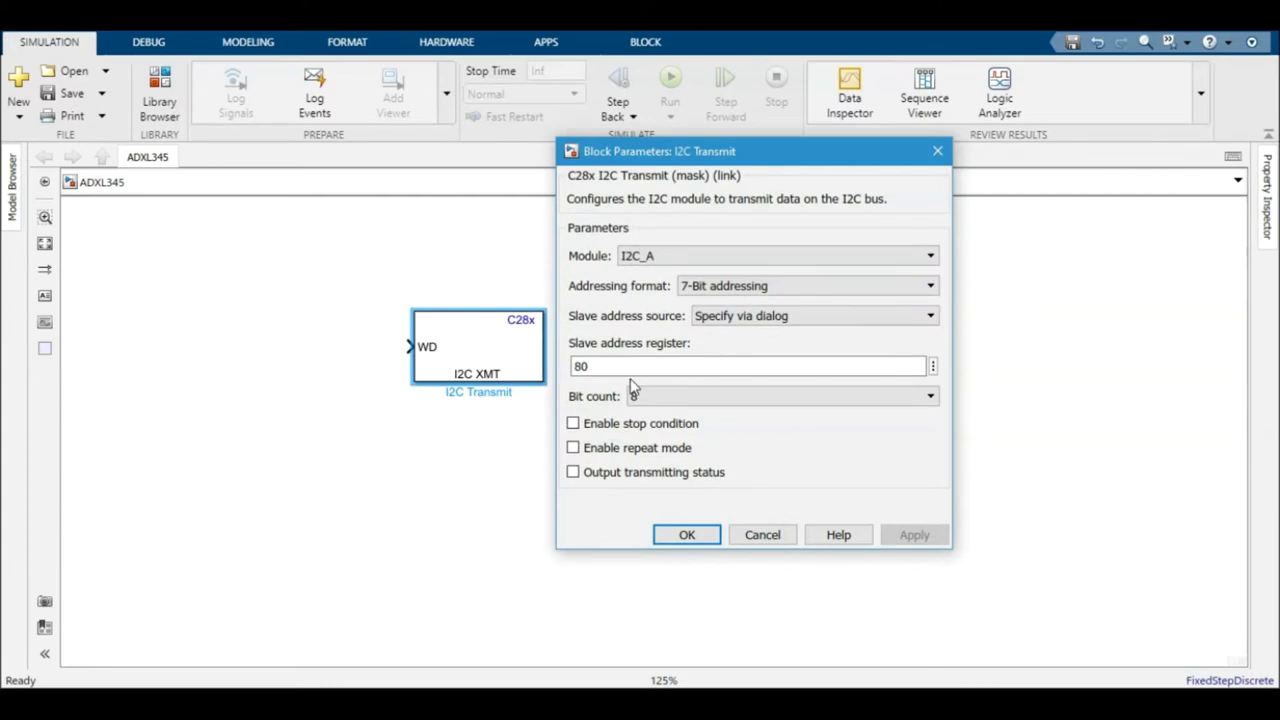
double_click(643, 365)
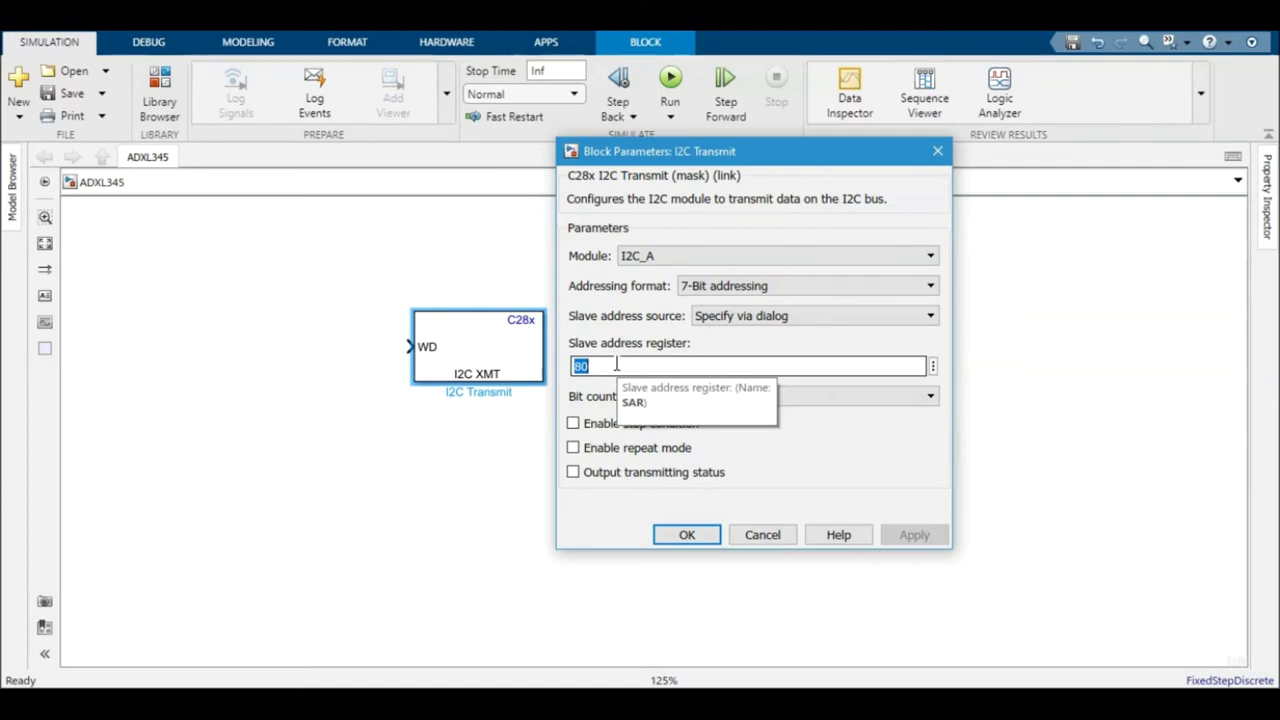
text(83)
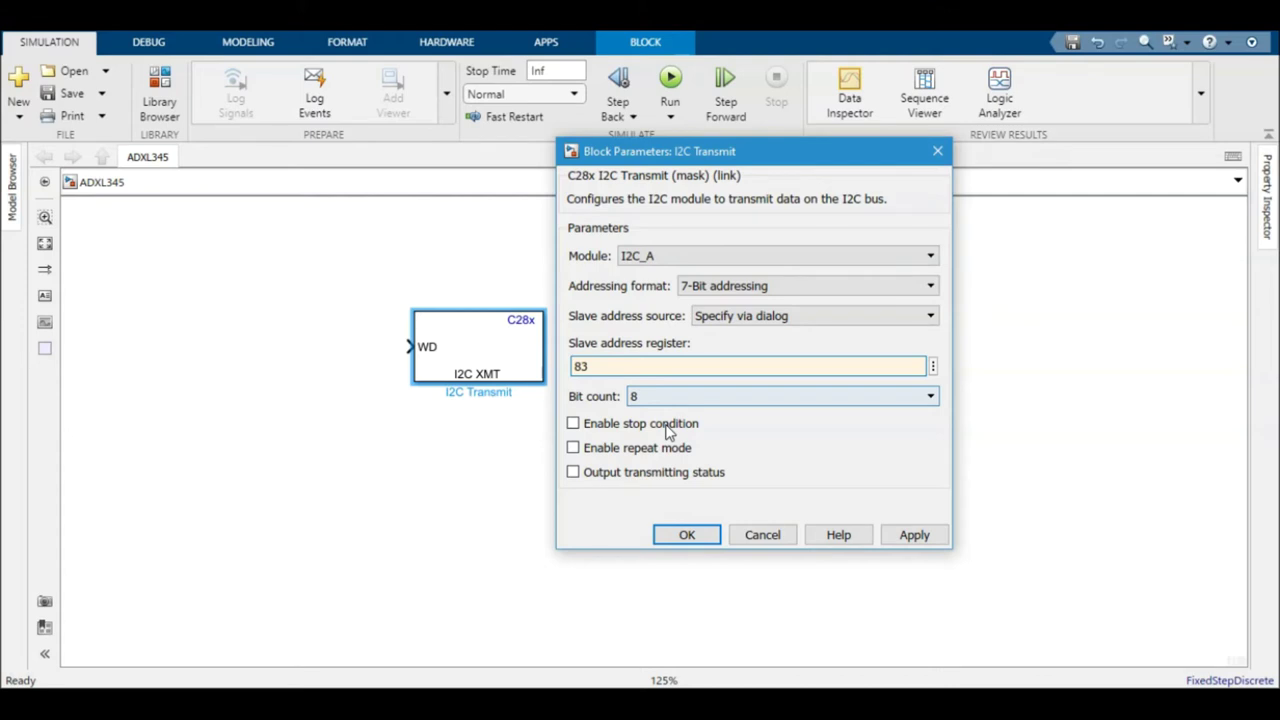
click(590, 432)
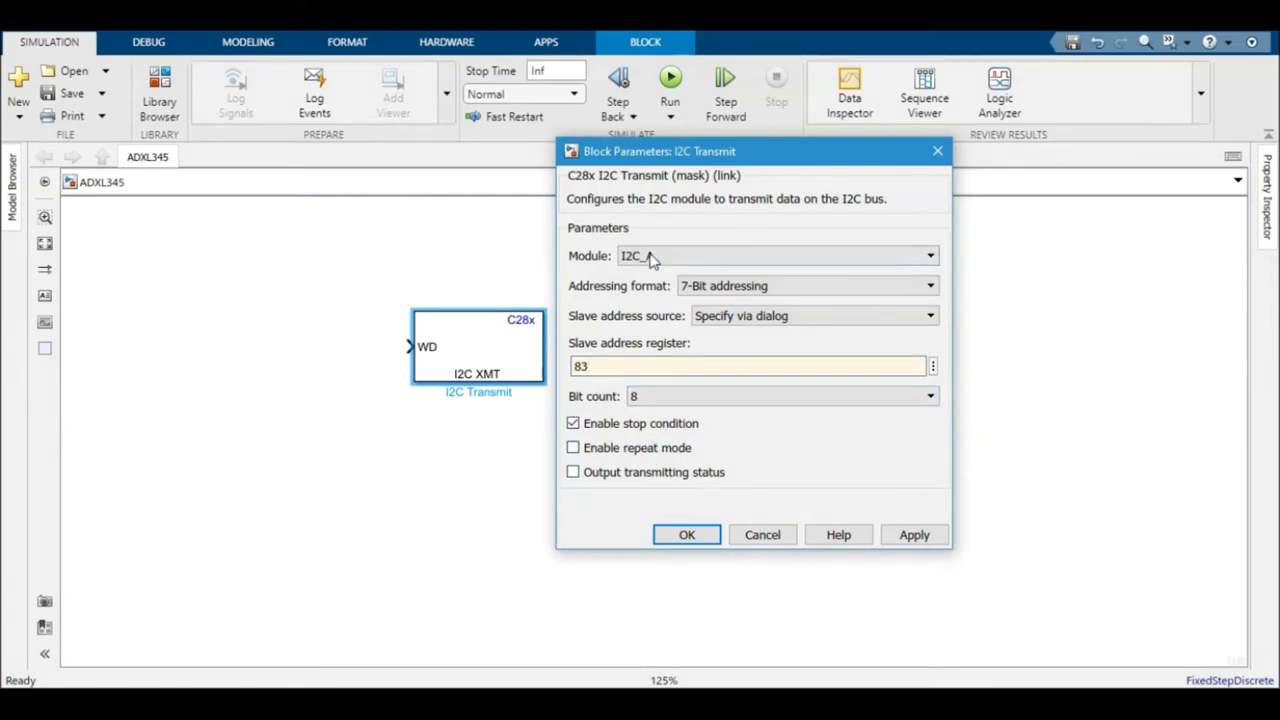
click(650, 257)
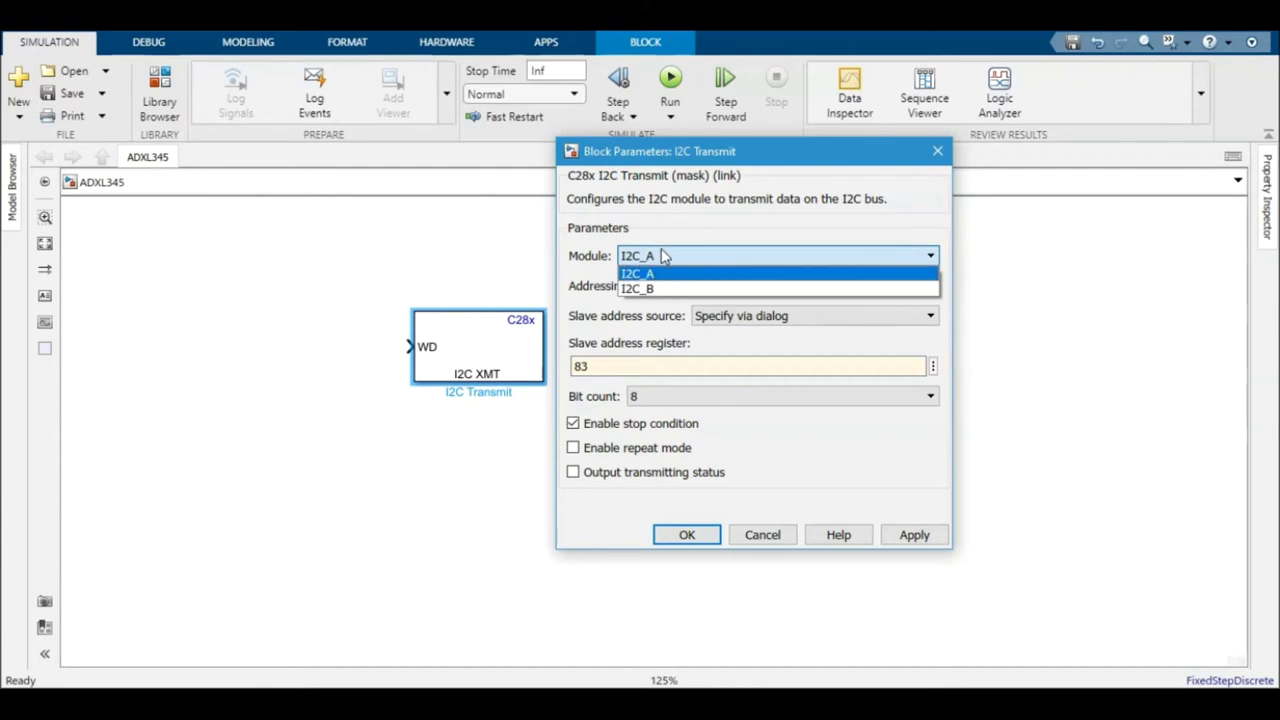
click(667, 274)
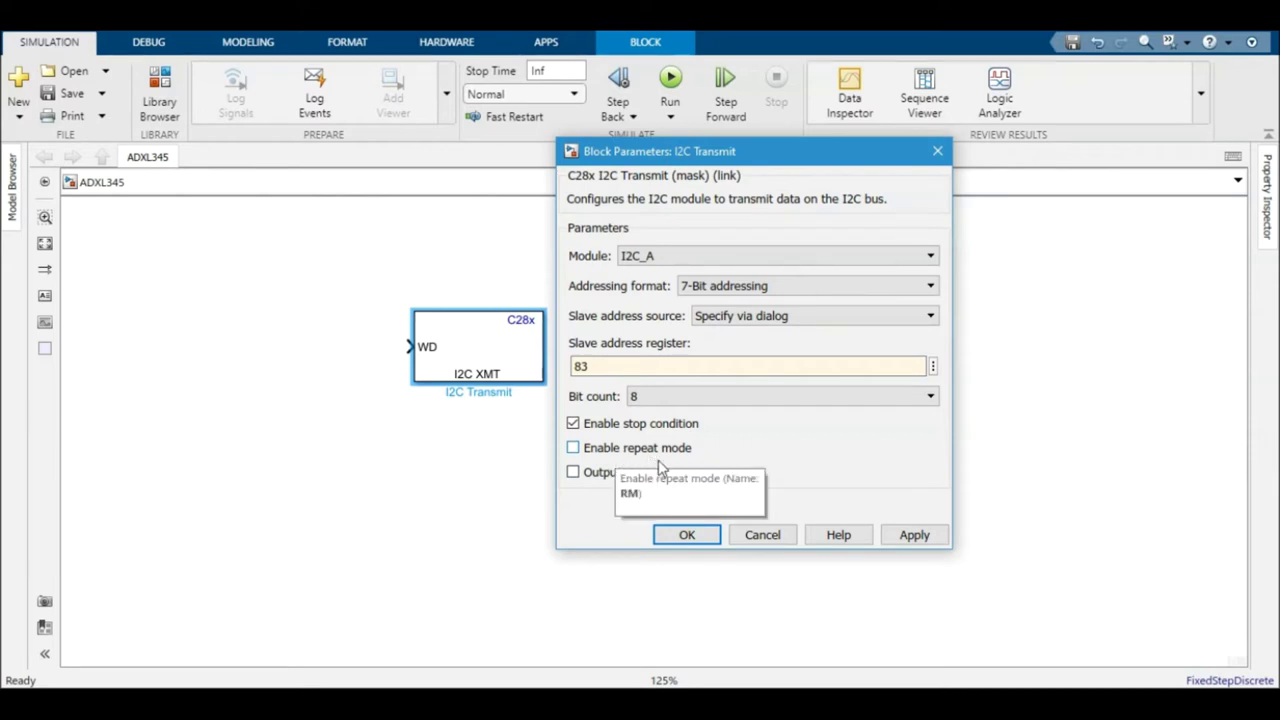
click(687, 537)
drag(484, 368, 726, 403)
click(528, 408)
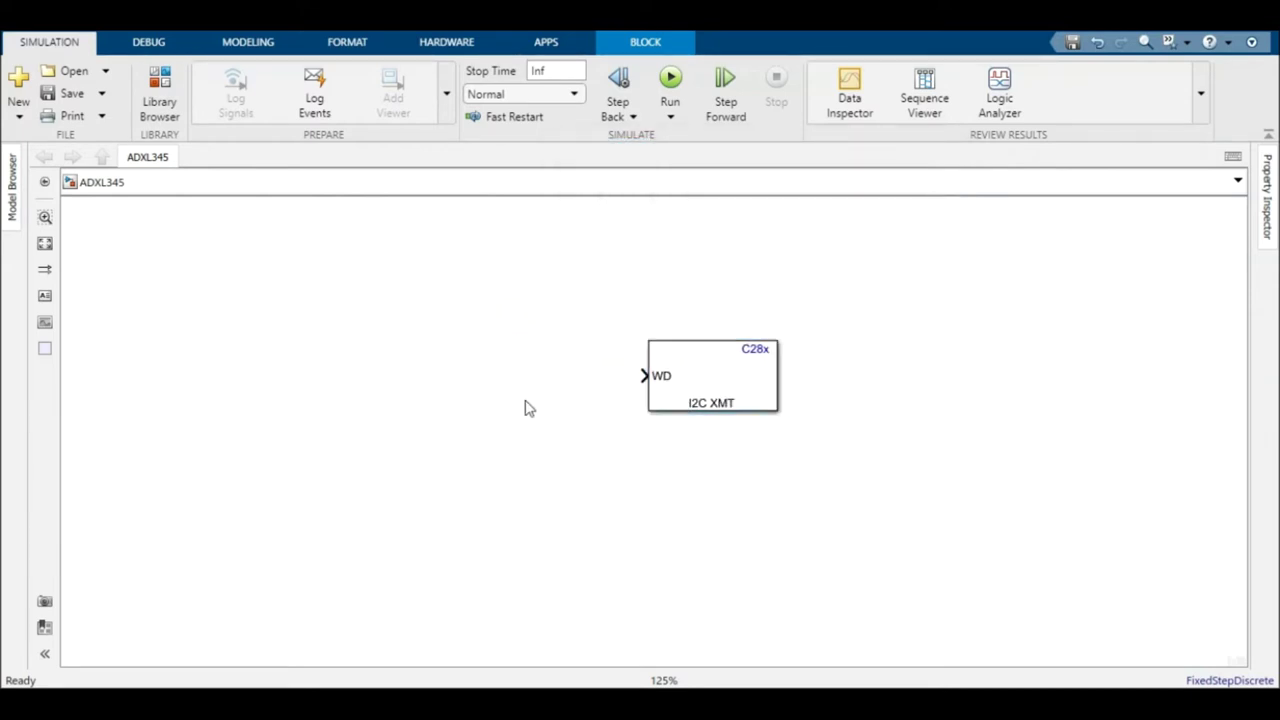
- Quick Insert a MATLAB Function block by searching 'matlab', then open its fcn code
double_click(453, 391)
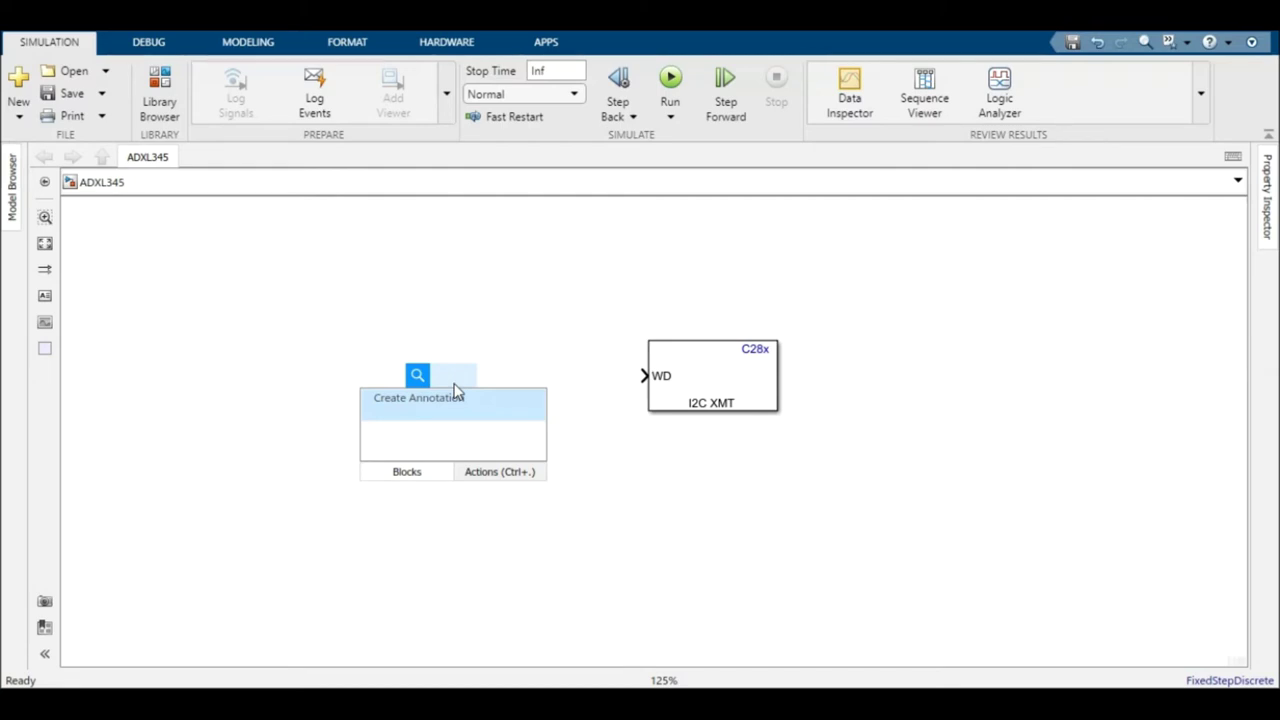
key(Escape)
double_click(455, 392)
text(matlab)
key(Return)
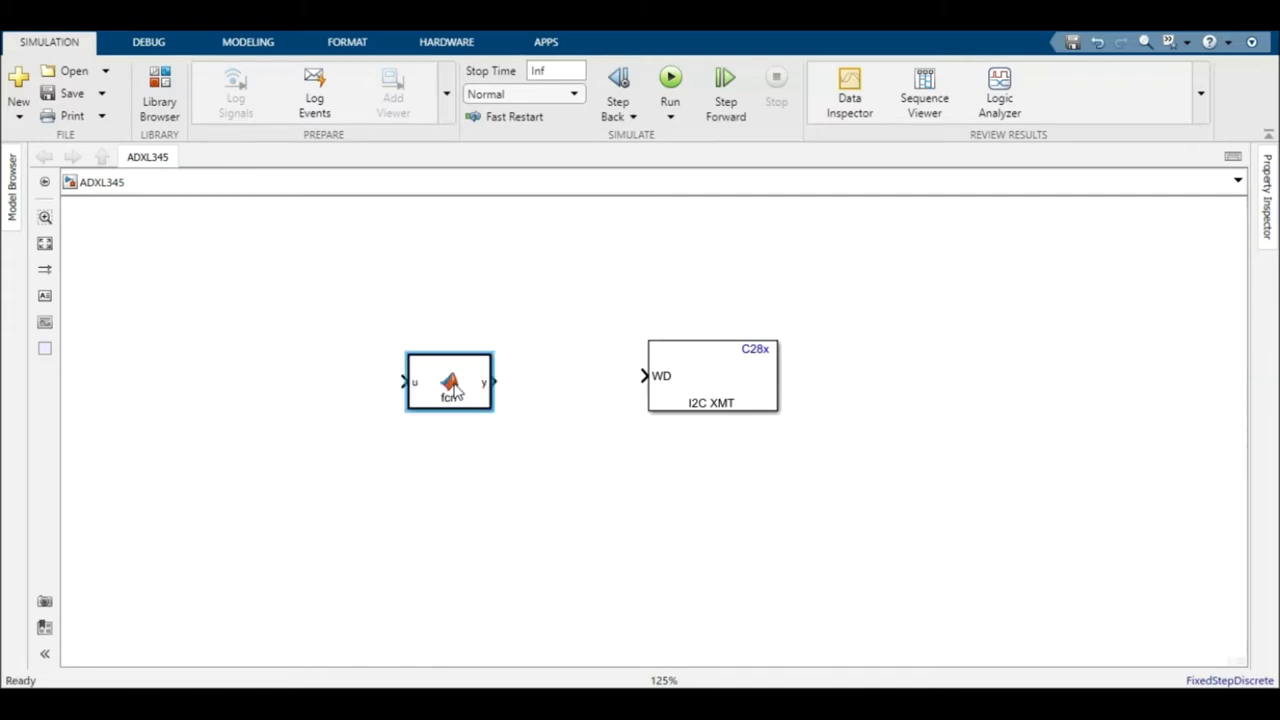
double_click(452, 380)
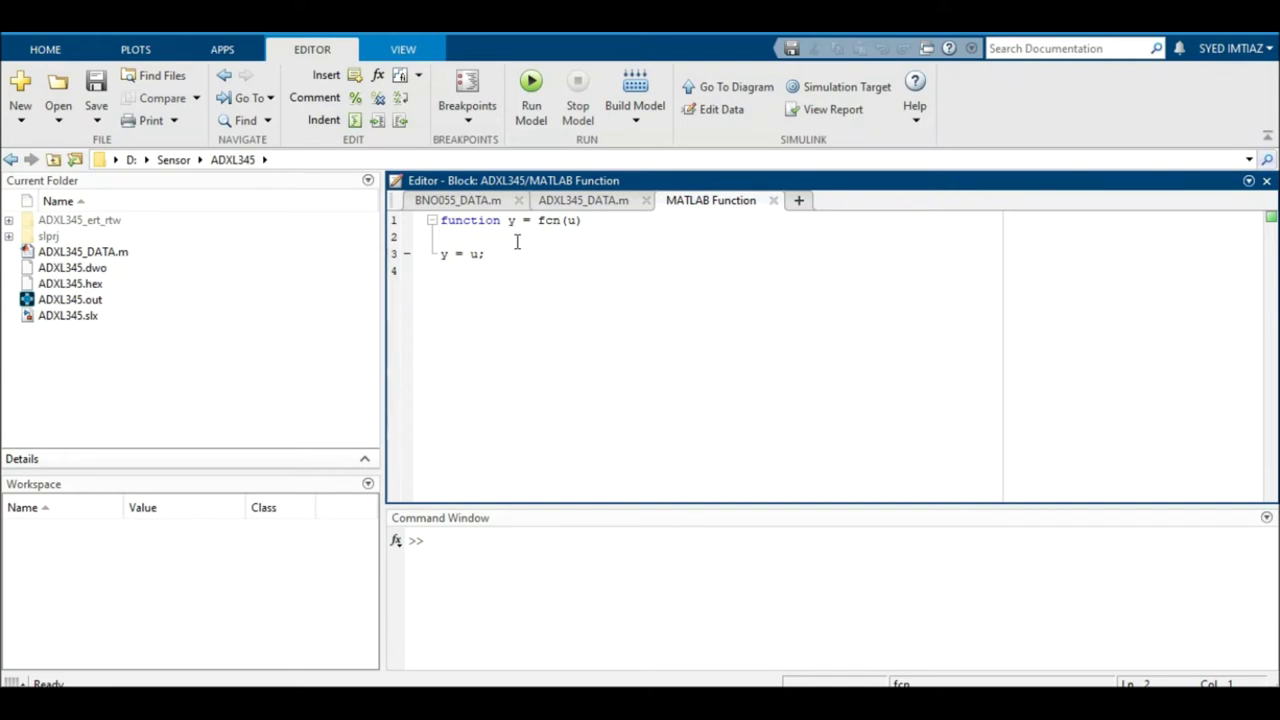
- Change the function header's inputs to fcn(iteration, u)
click(575, 221)
key(BackSpace)
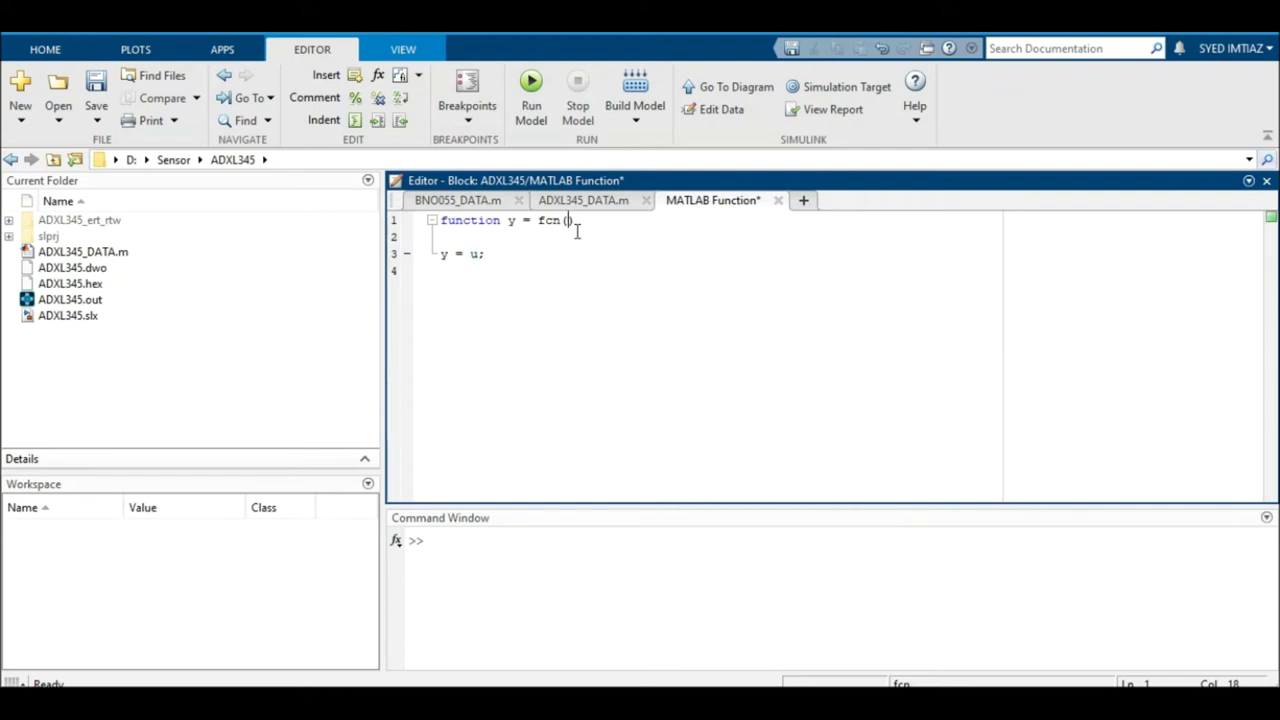
text(u)
key(BackSpace)
text(iteration)
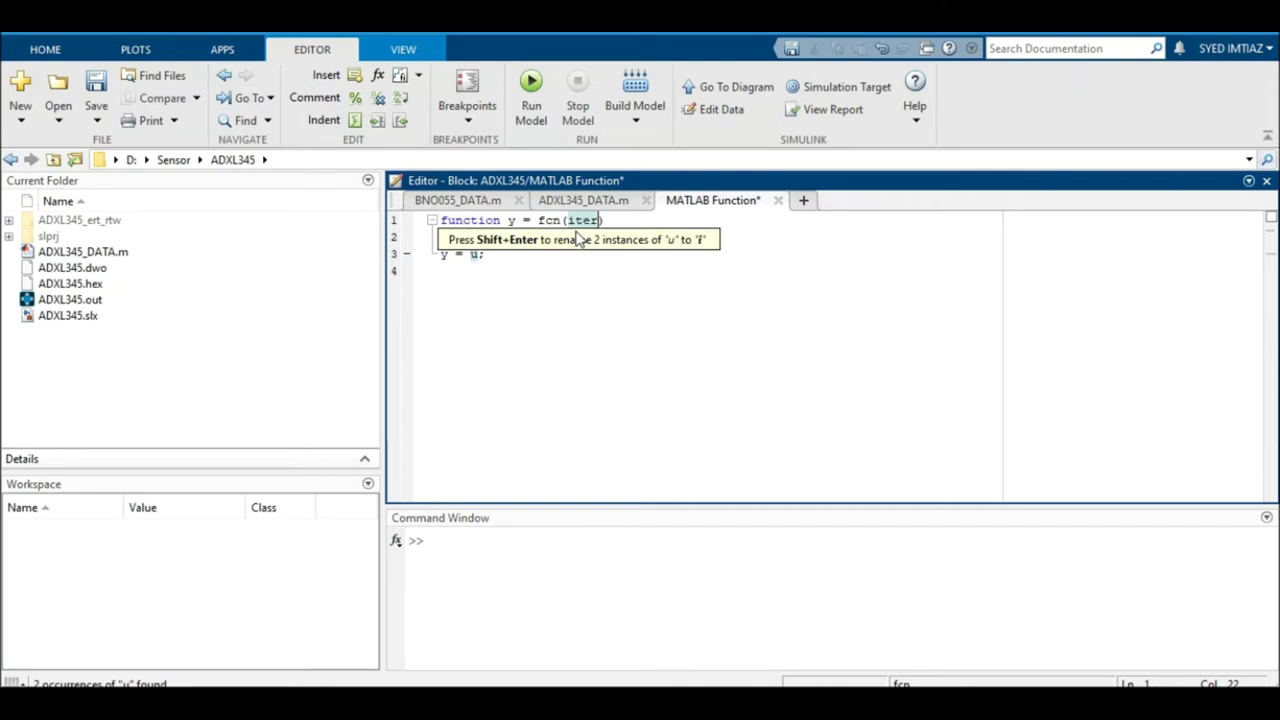
text(, u)
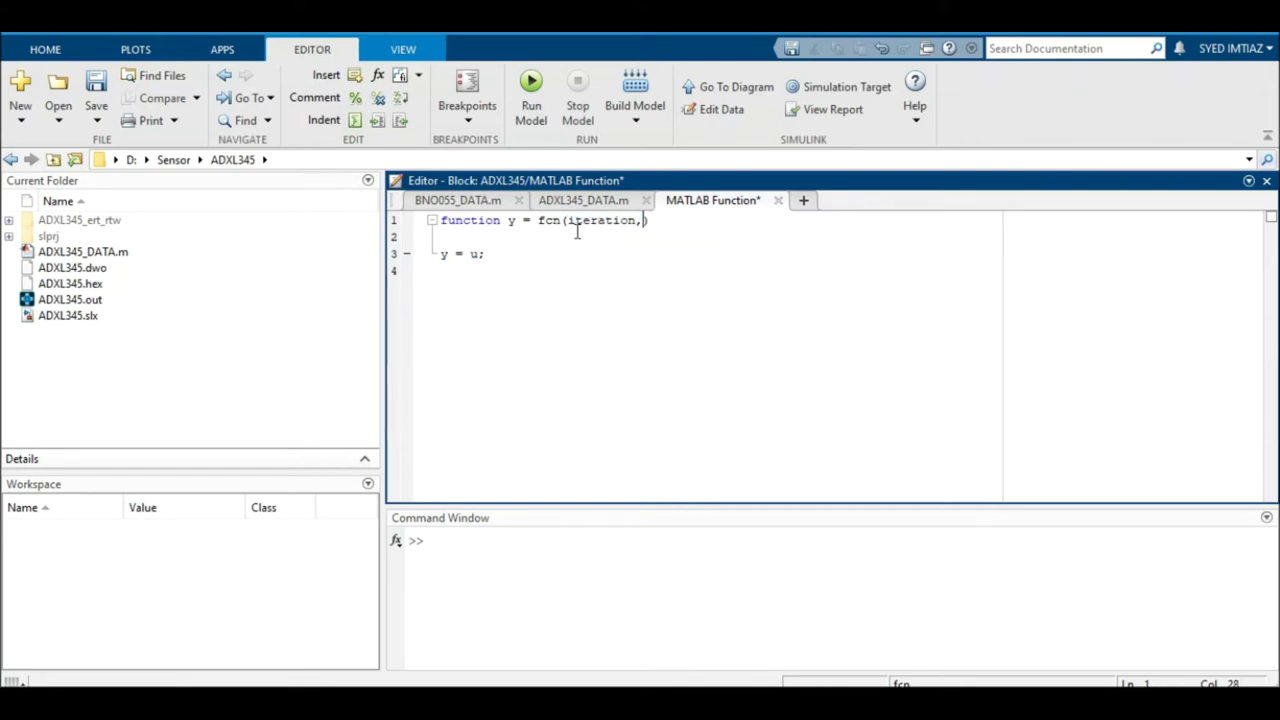
key(Return)
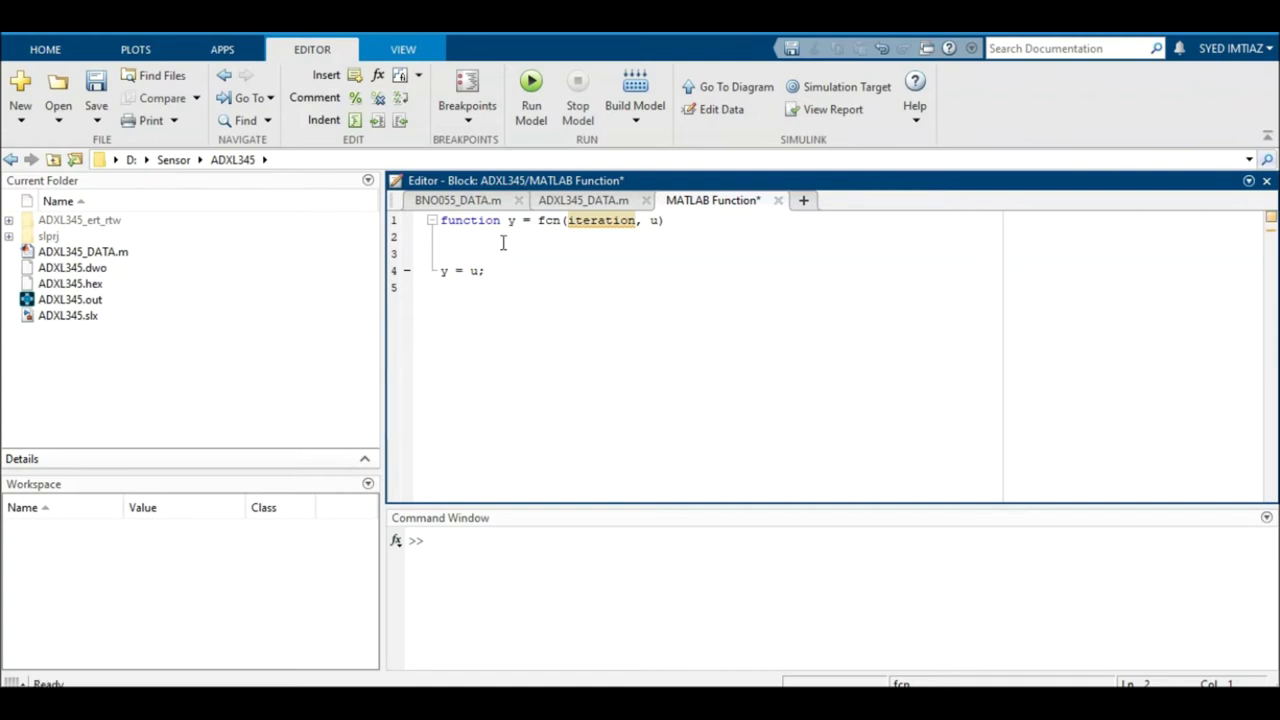
- Rewrite the body as y = [u((iteration),1) u((iteration),2)], then save and close the code
key(Down)
key(Down)
key(BackSpace)
key(BackSpace)
key(Right)
key(Right)
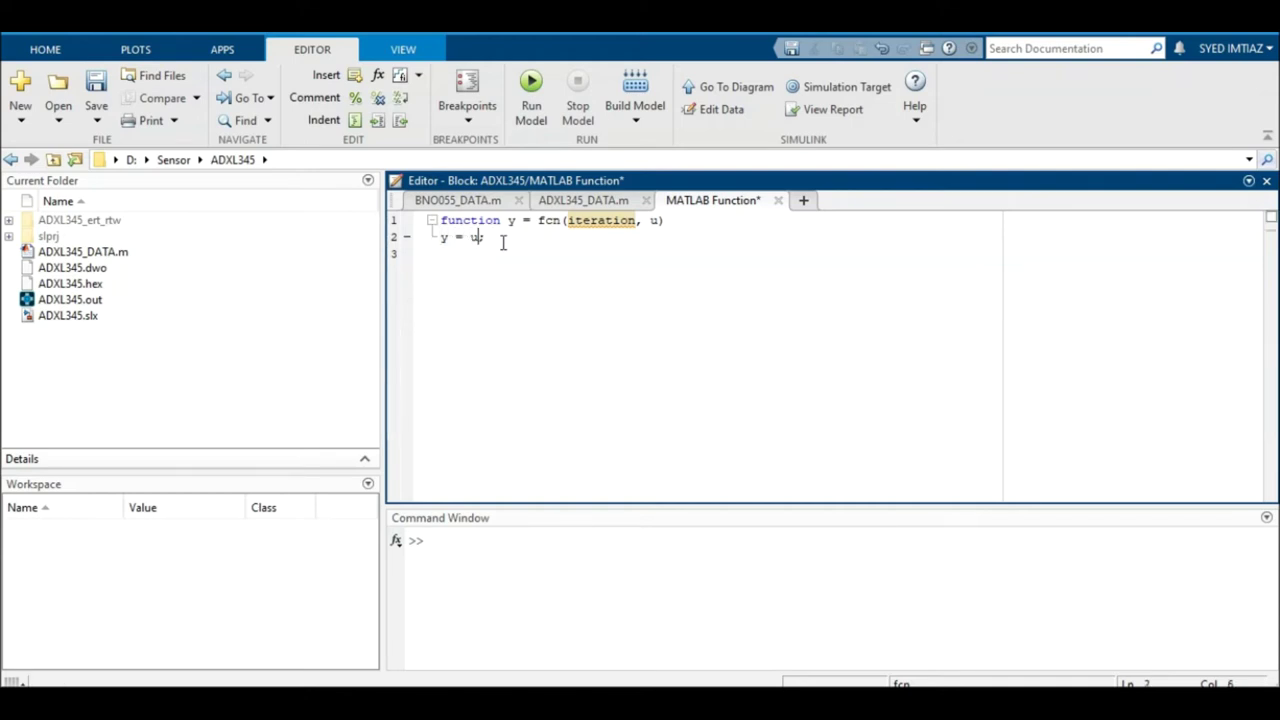
text([)
key(Right)
text((iteration)
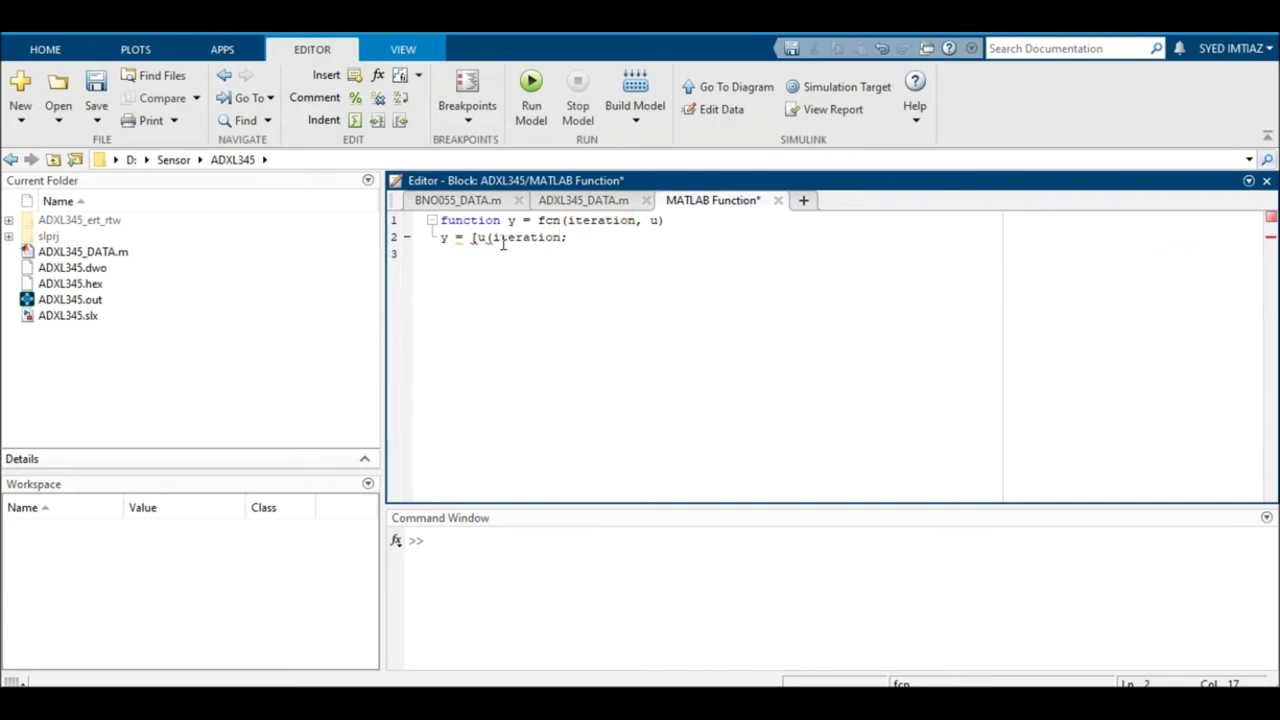
text(),1])
key(Left)
key(Left)
key(Left)
key(Left)
key(Left)
key(Left)
key(Left)
key(Left)
key(Left)
key(Left)
key(Left)
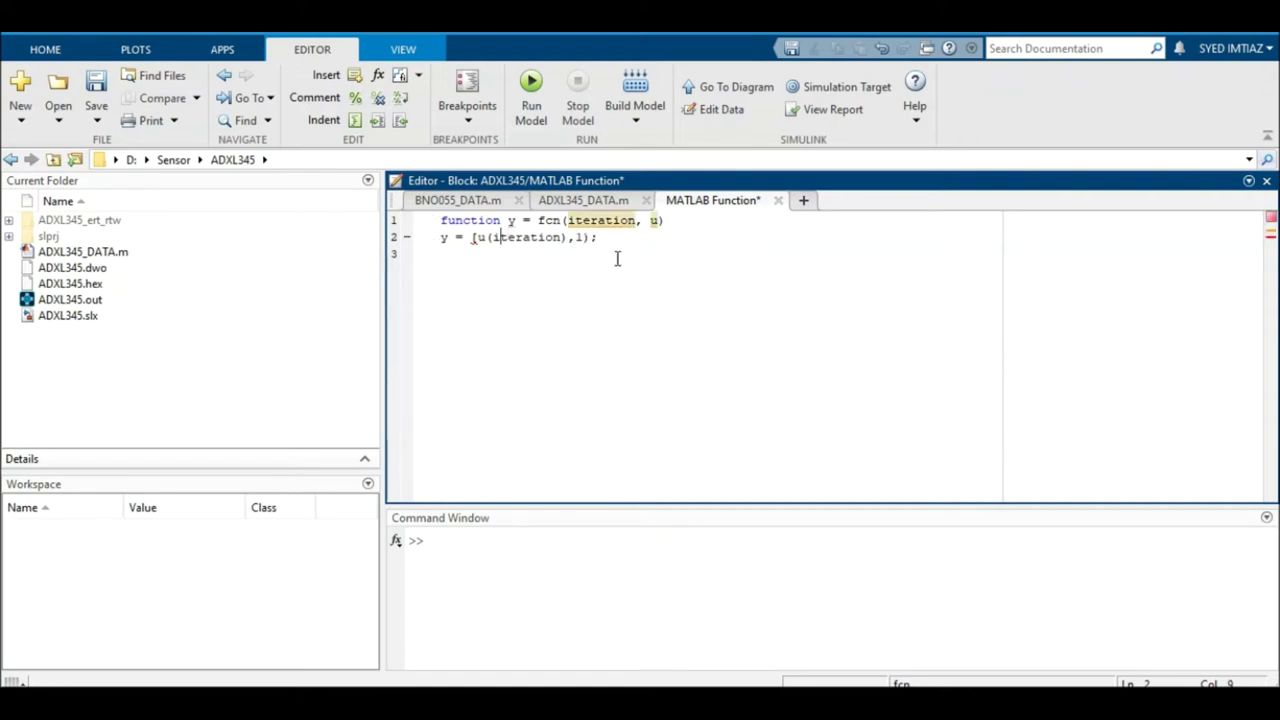
text(()
key(Right)
key(Right)
key(Right)
key(Right)
key(Right)
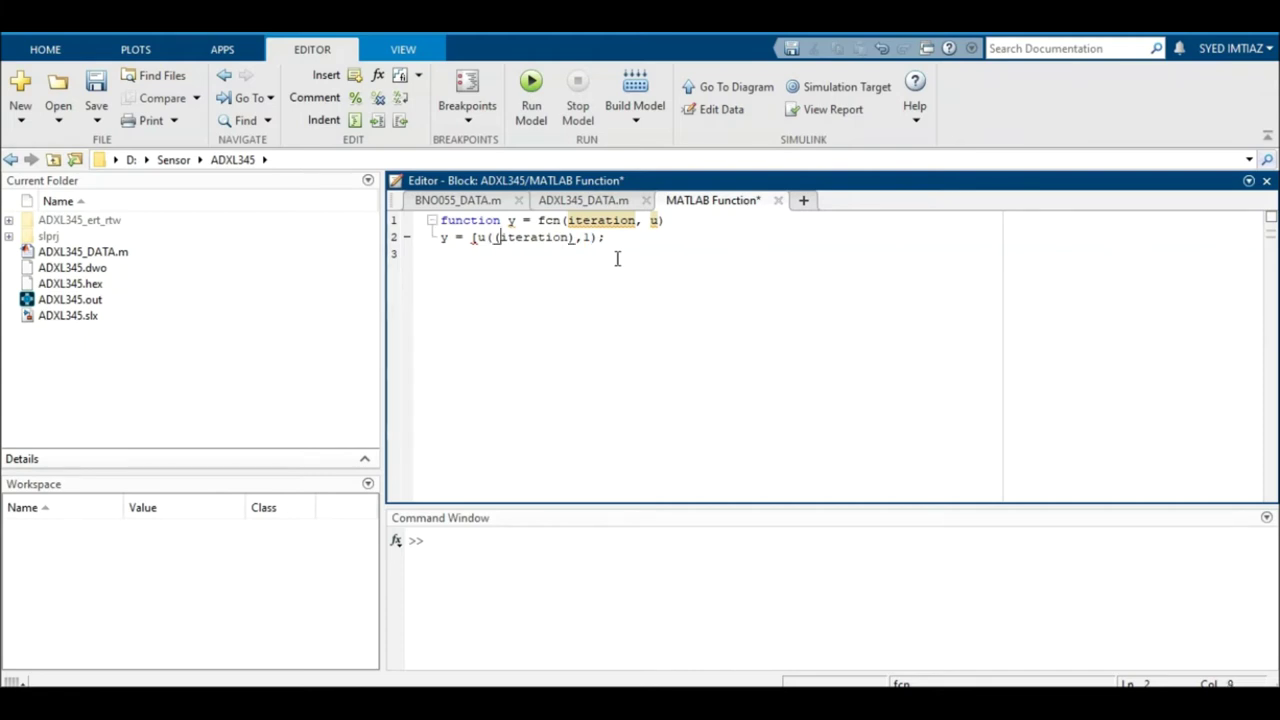
key(Right)
key(Right)
key(Right)
key(Right)
key(Right)
key(Right)
key(Right)
key(Right)
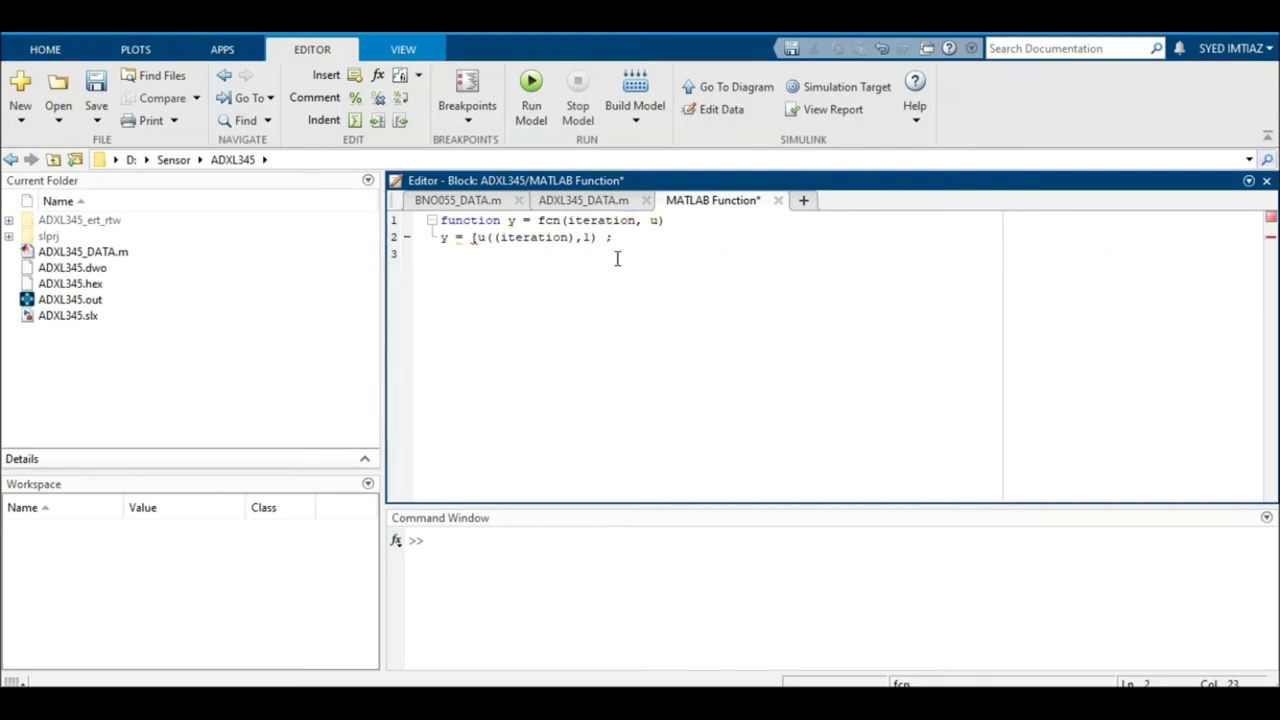
text(u(iteration),2+)
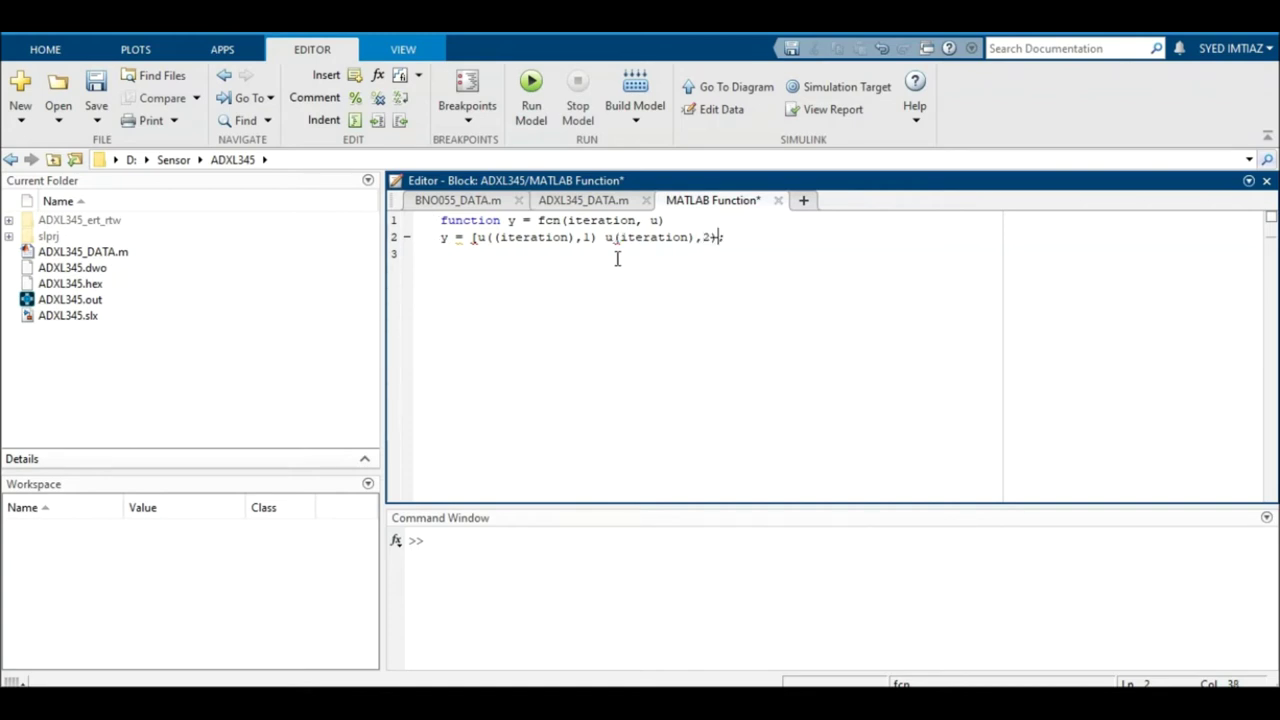
key(Left)
key(Left)
key(Left)
key(Left)
key(Left)
key(Left)
key(Left)
key(Left)
key(Left)
key(Left)
key(Left)
key(Left)
key(Left)
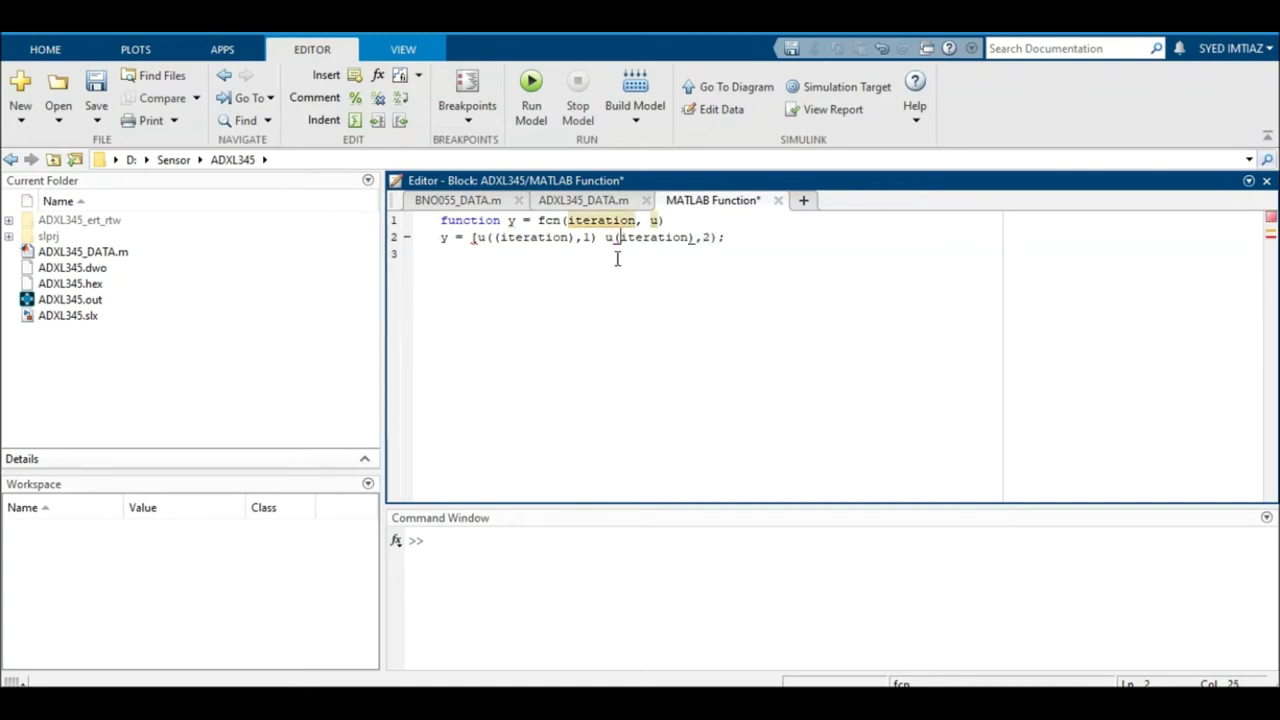
text(()
key(Right)
key(Right)
key(Right)
key(Right)
key(Right)
key(Right)
key(Right)
key(Right)
key(Right)
key(Right)
key(Right)
key(Right)
key(Right)
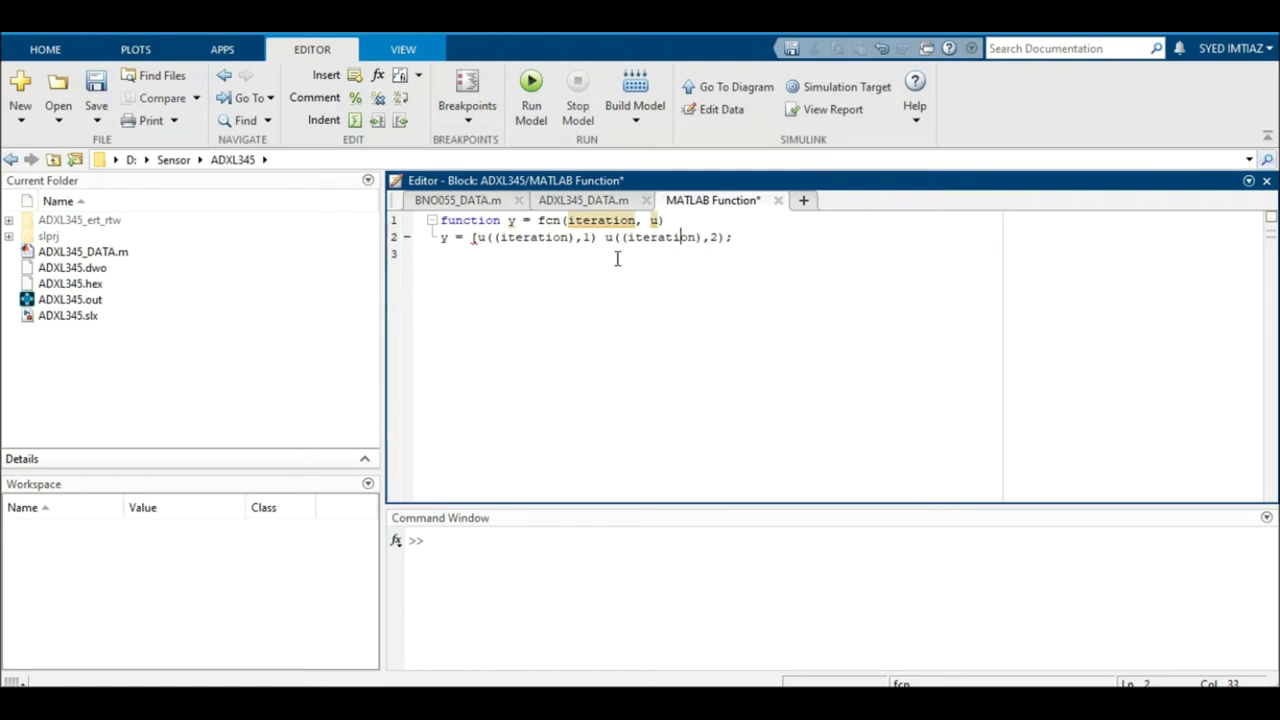
text(])
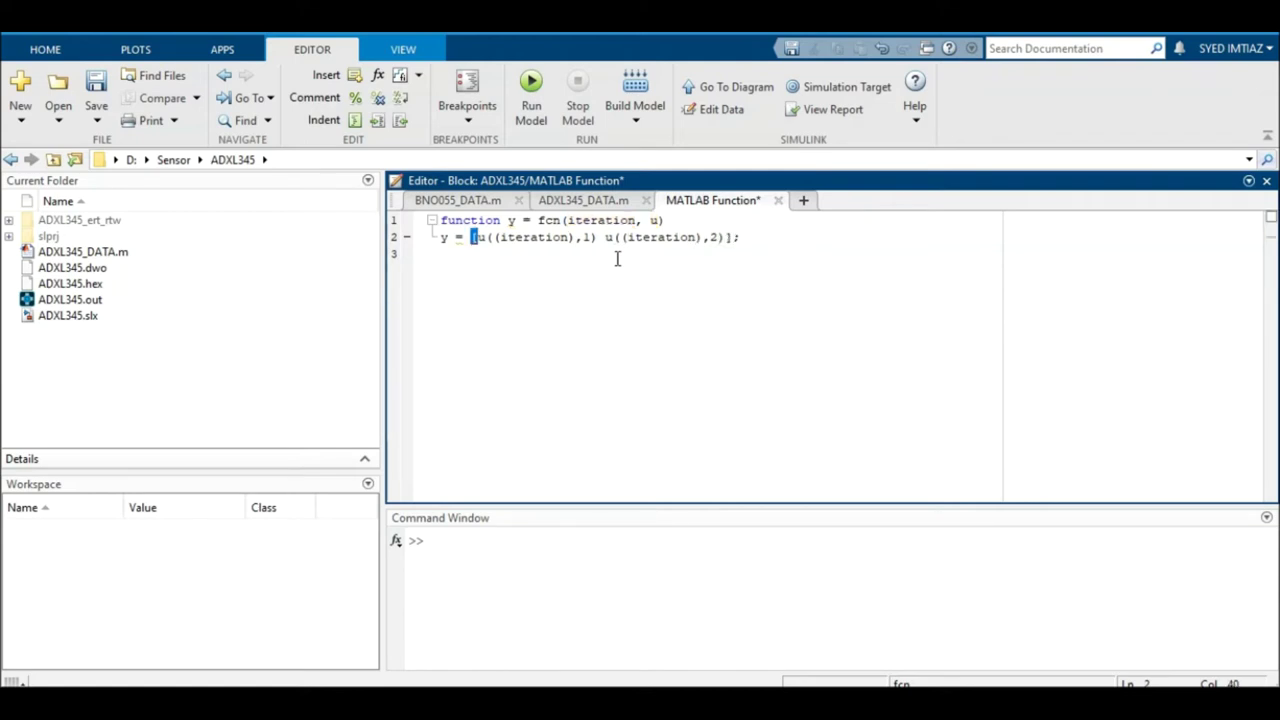
key(ctrl+s)
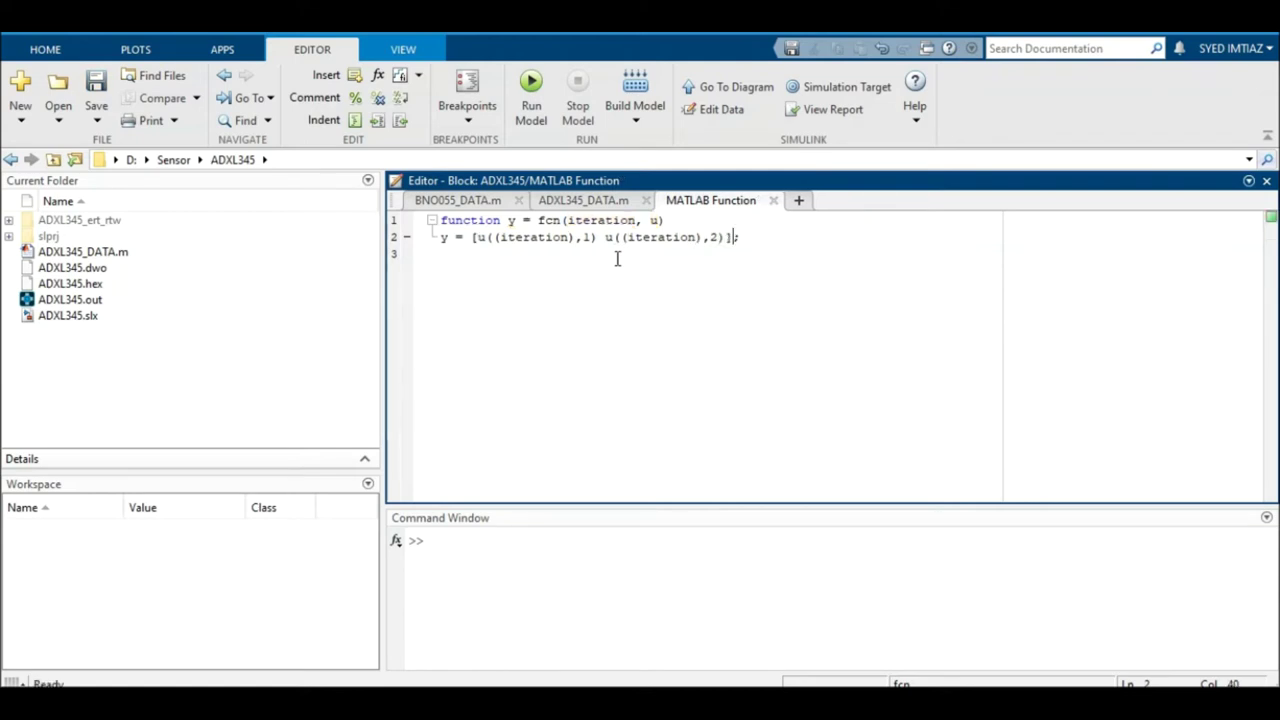
click(774, 201)
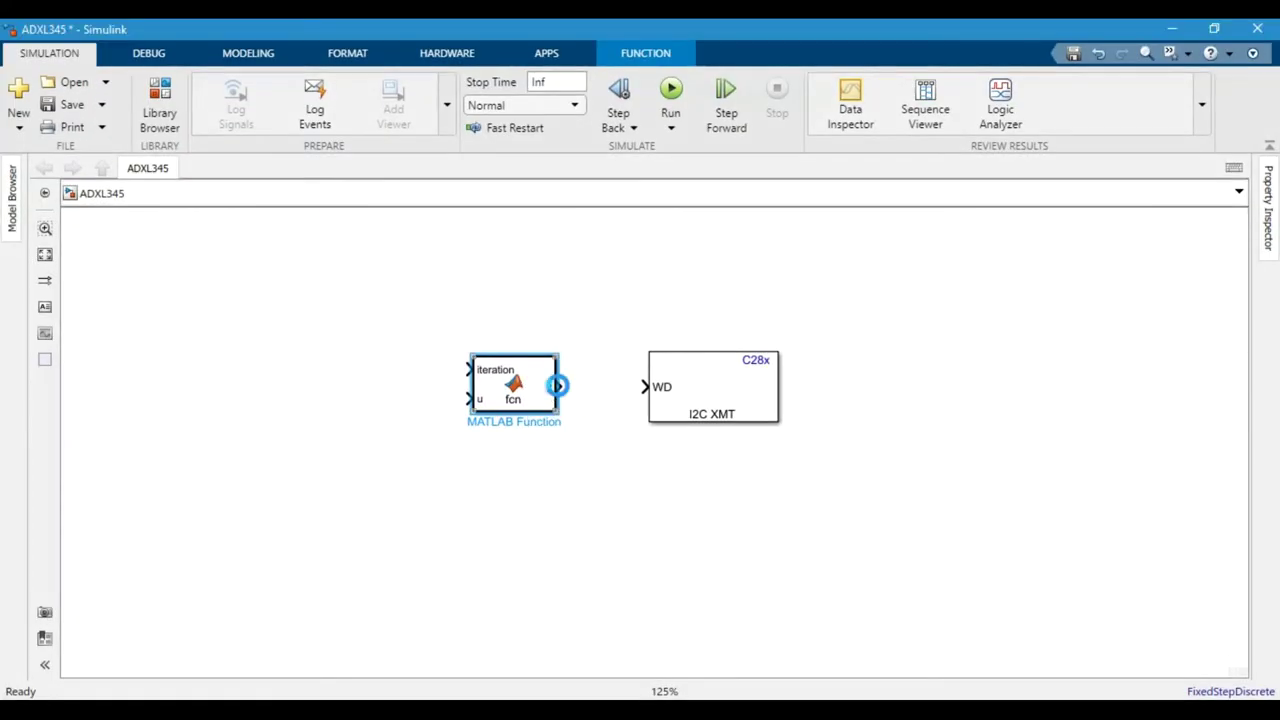
- Connect fcn's y output to I2C XMT's WD input and add a Constant block
click(557, 385)
click(645, 386)
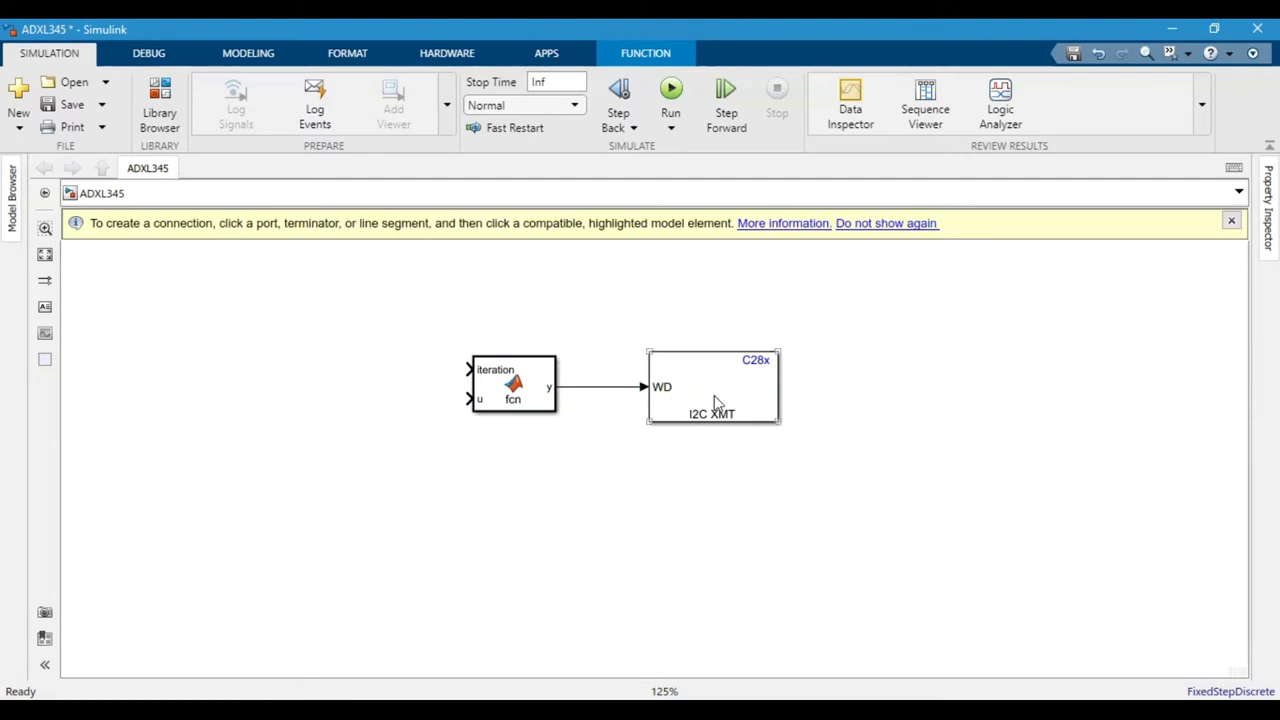
double_click(343, 410)
text(const)
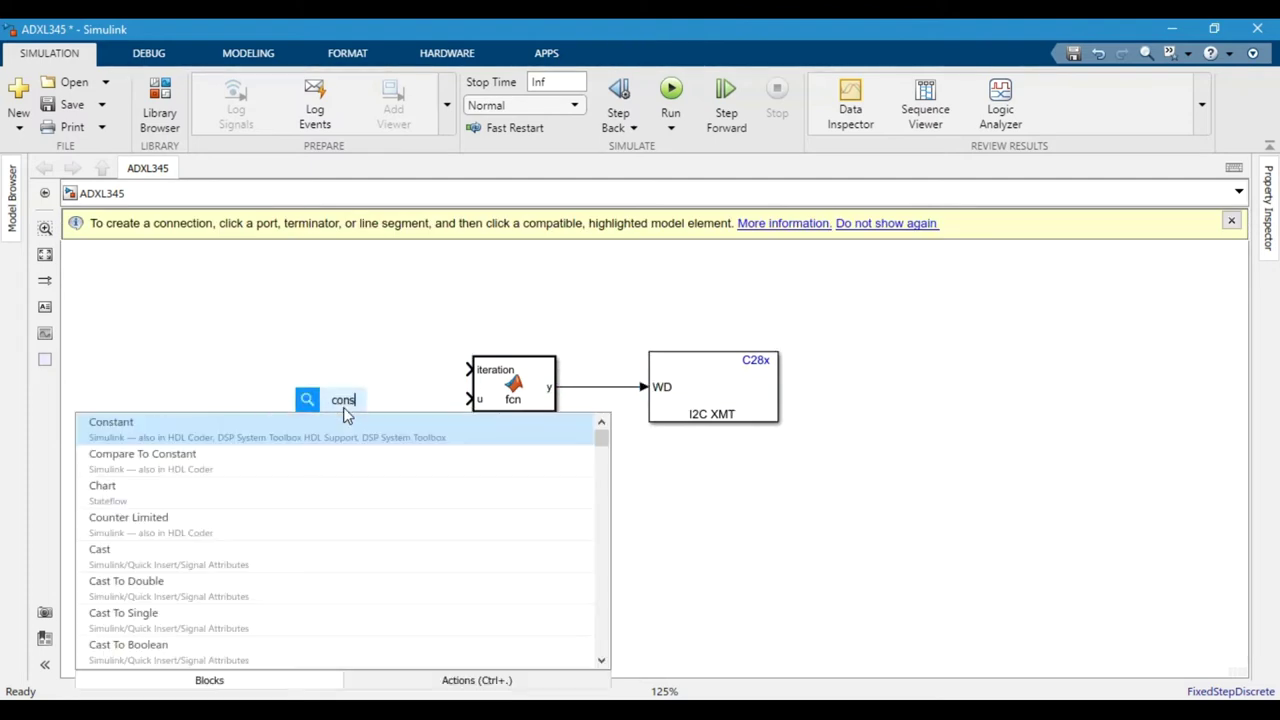
key(Return)
- Set the Constant to value Data with uint8 output type and wire it to fcn's u input
double_click(344, 404)
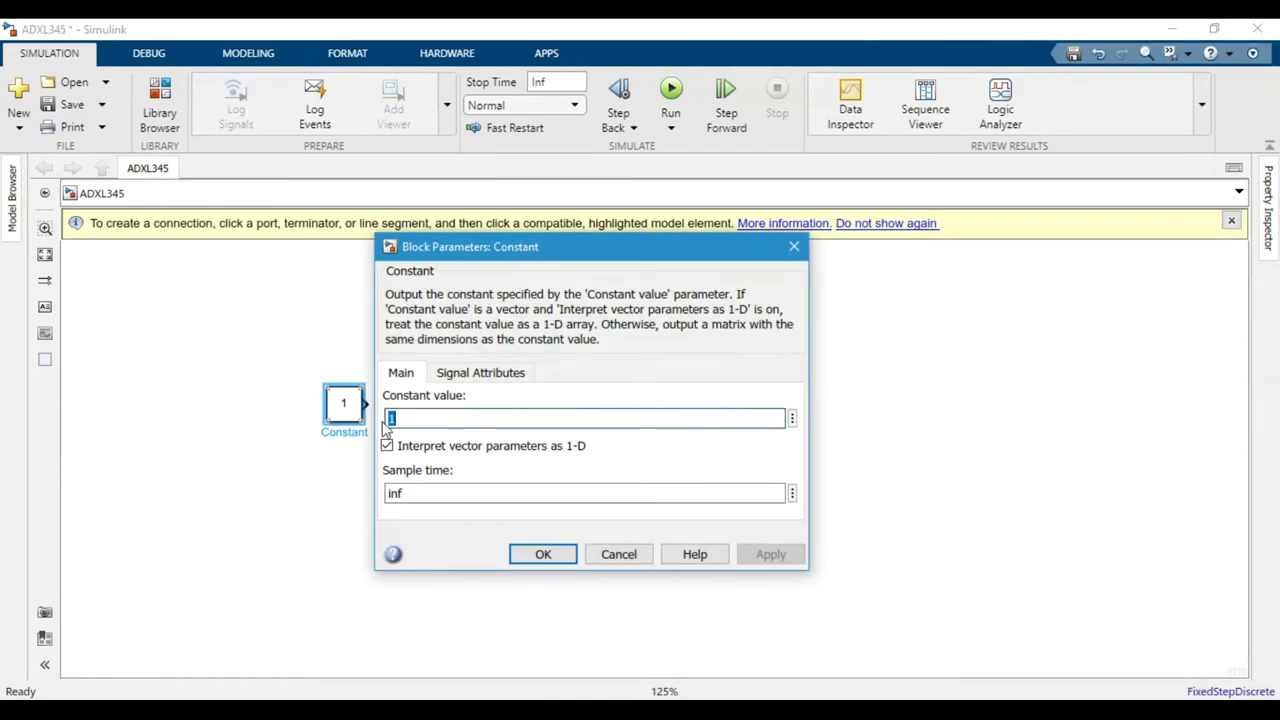
text(Data)
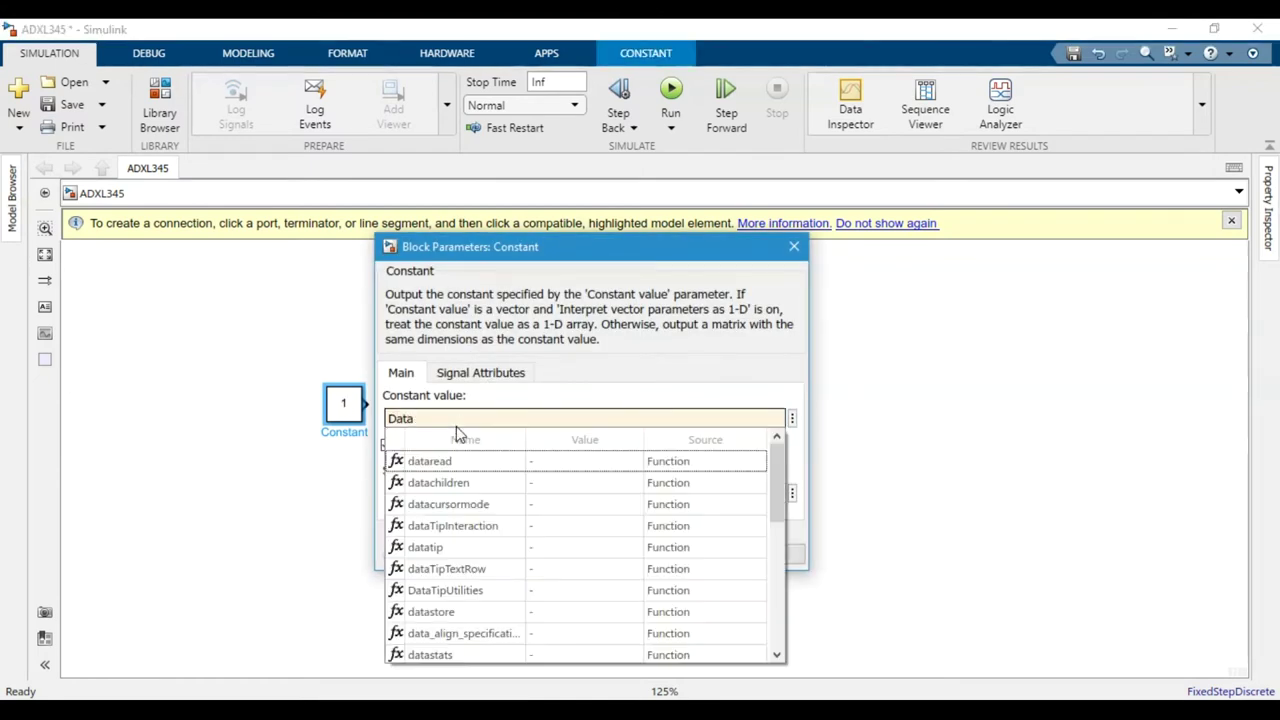
click(506, 373)
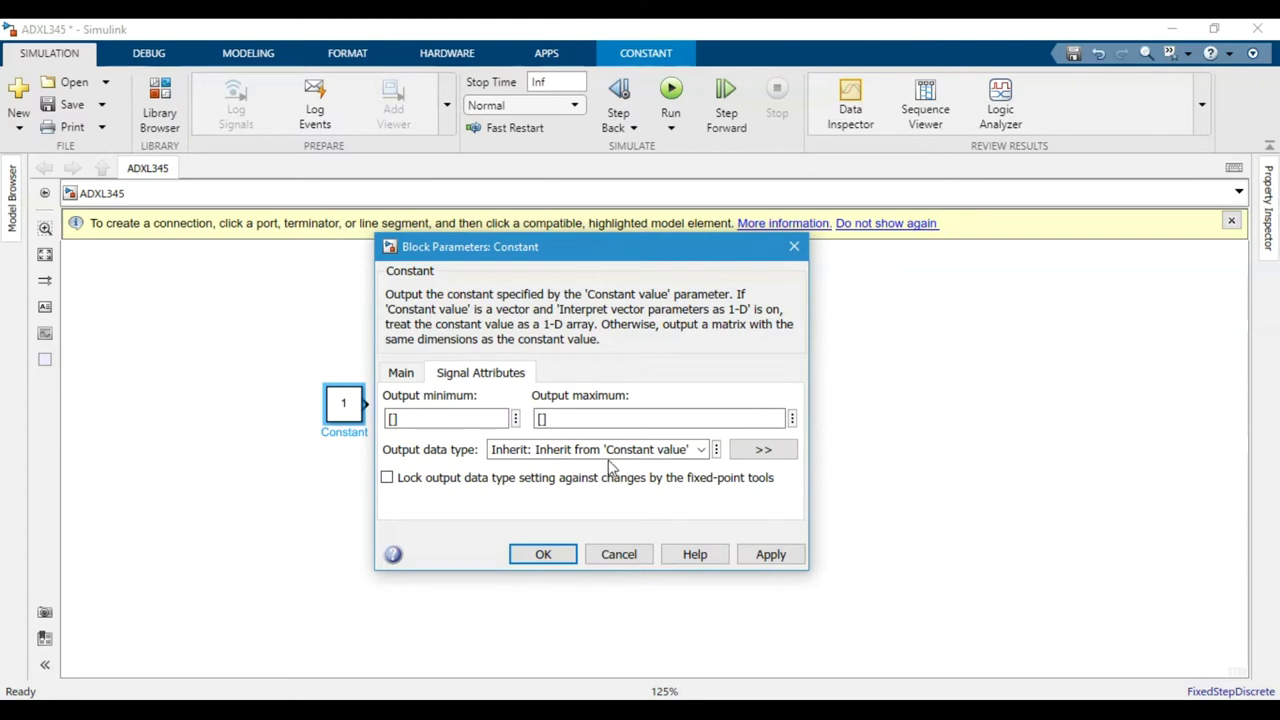
click(701, 450)
click(512, 554)
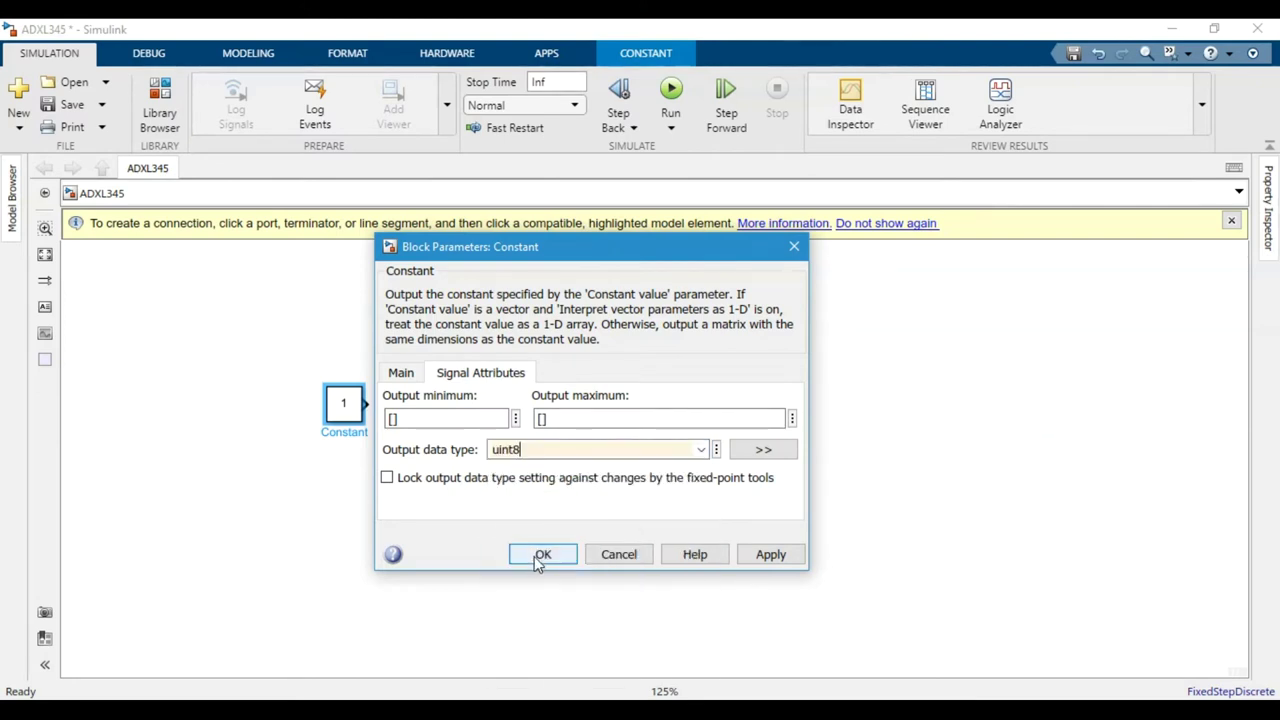
click(543, 554)
mouse_move(366, 403)
mouse_down()
mouse_move(471, 398)
mouse_move(360, 399)
mouse_up()
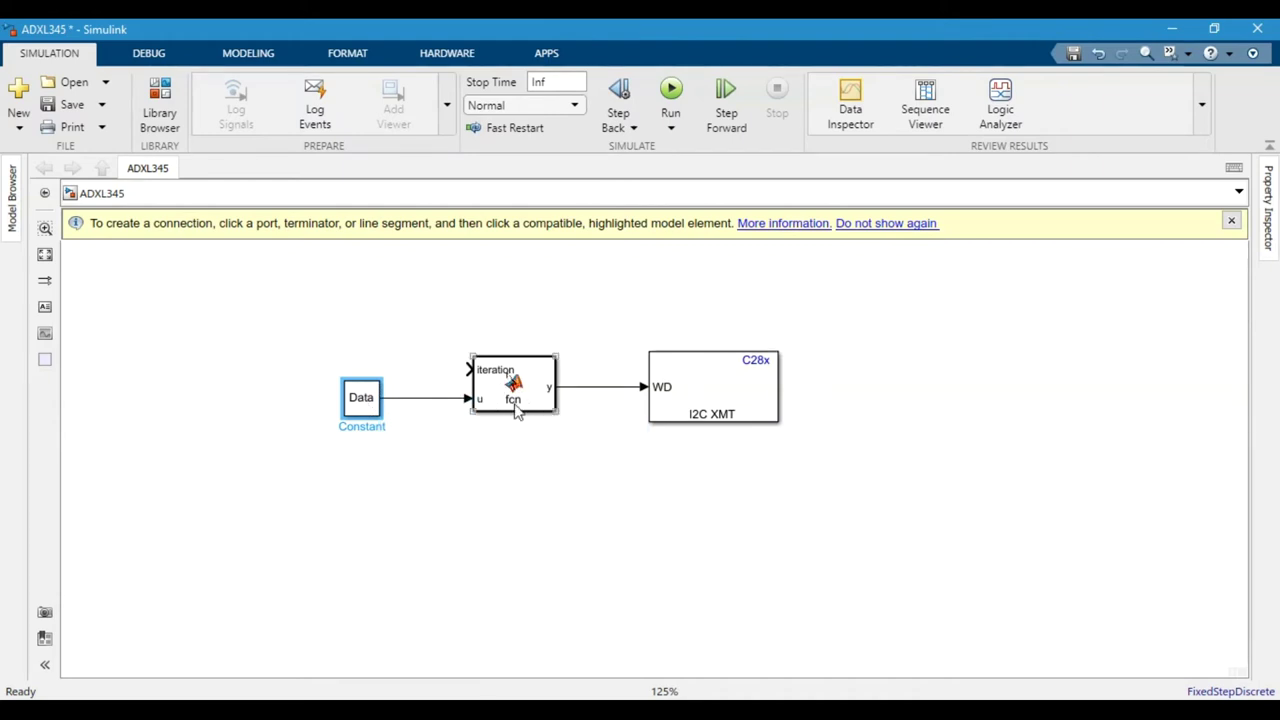
click(413, 479)
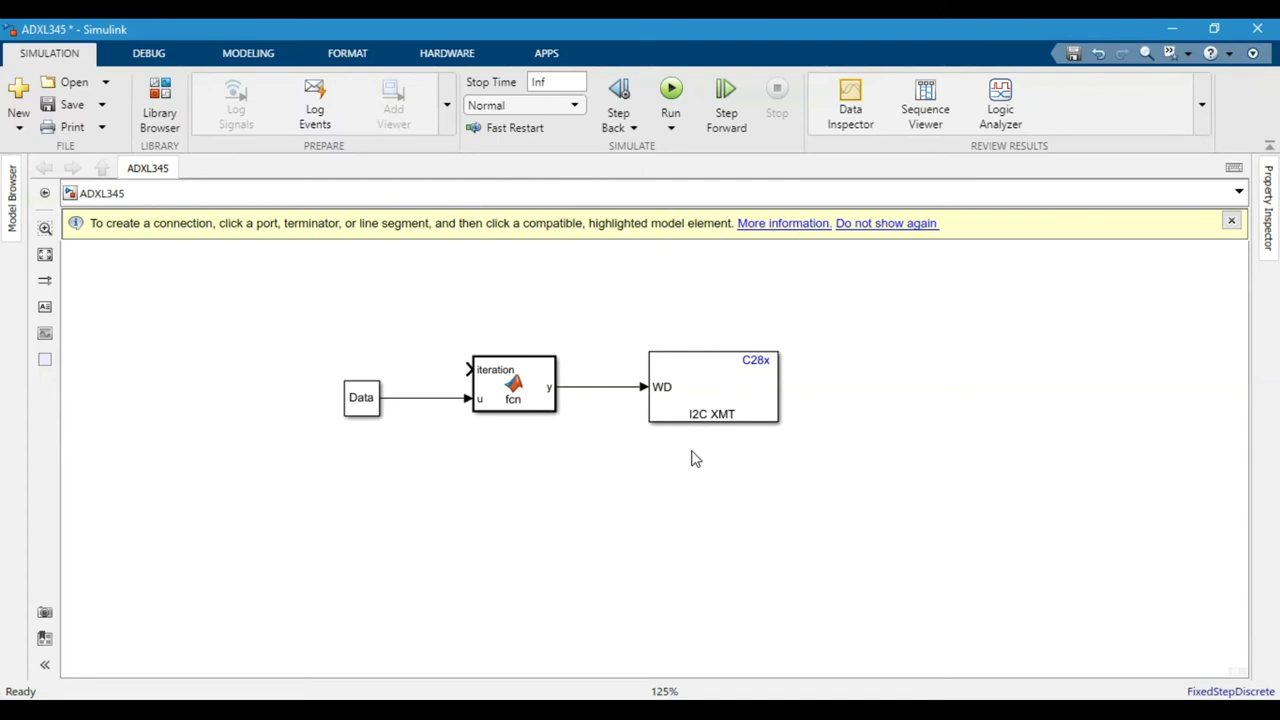
- Add a While Iterator Subsystem set to do-while, maximum iterations -1, with iteration number output
double_click(482, 508)
text(while)
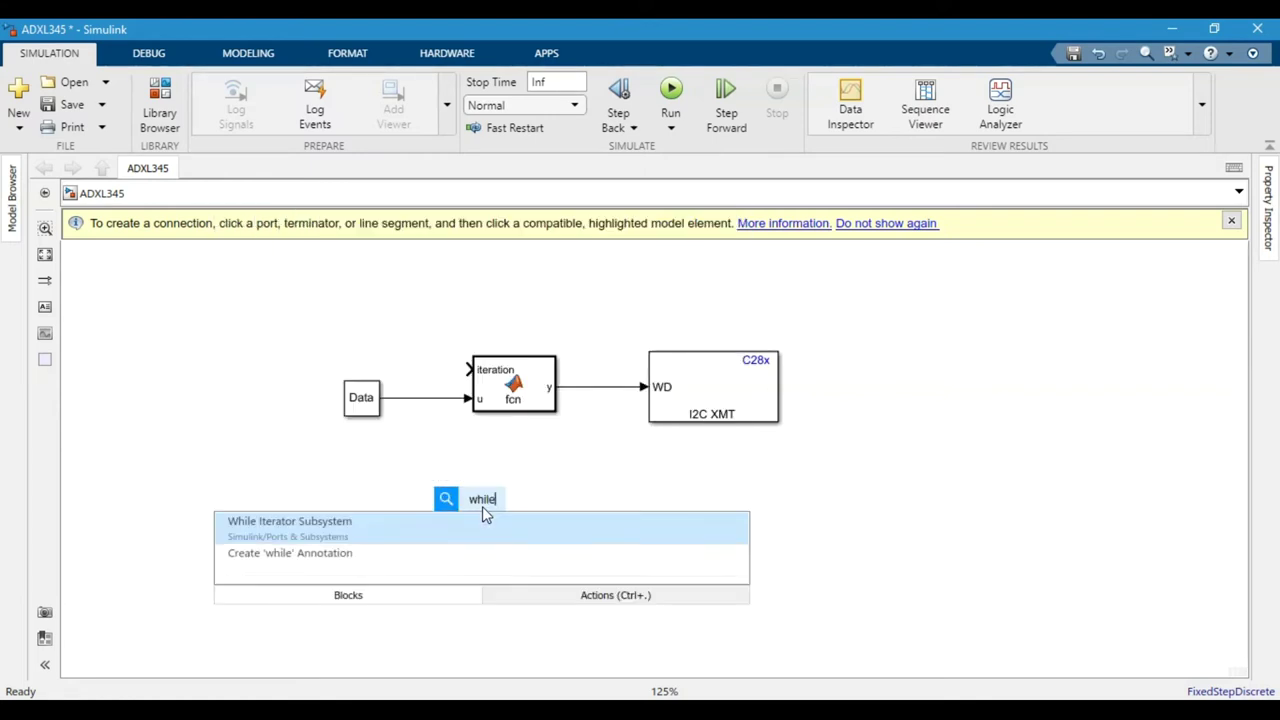
key(Return)
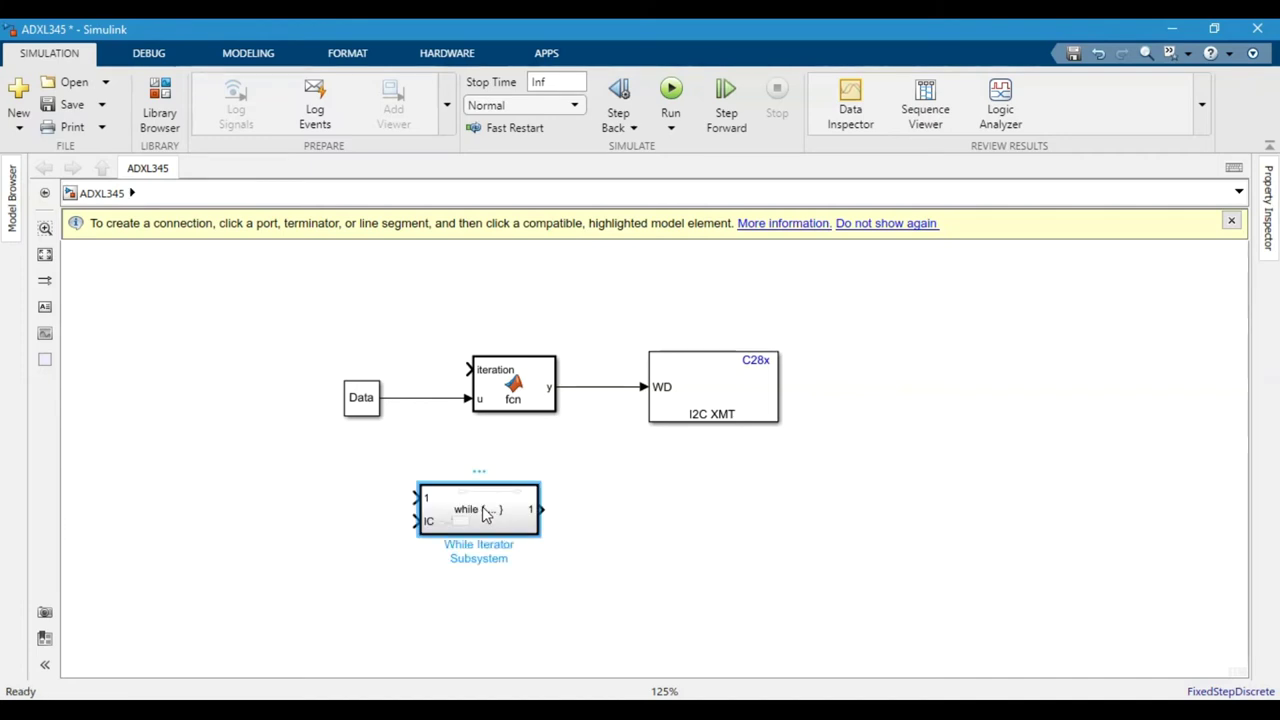
double_click(485, 513)
double_click(600, 488)
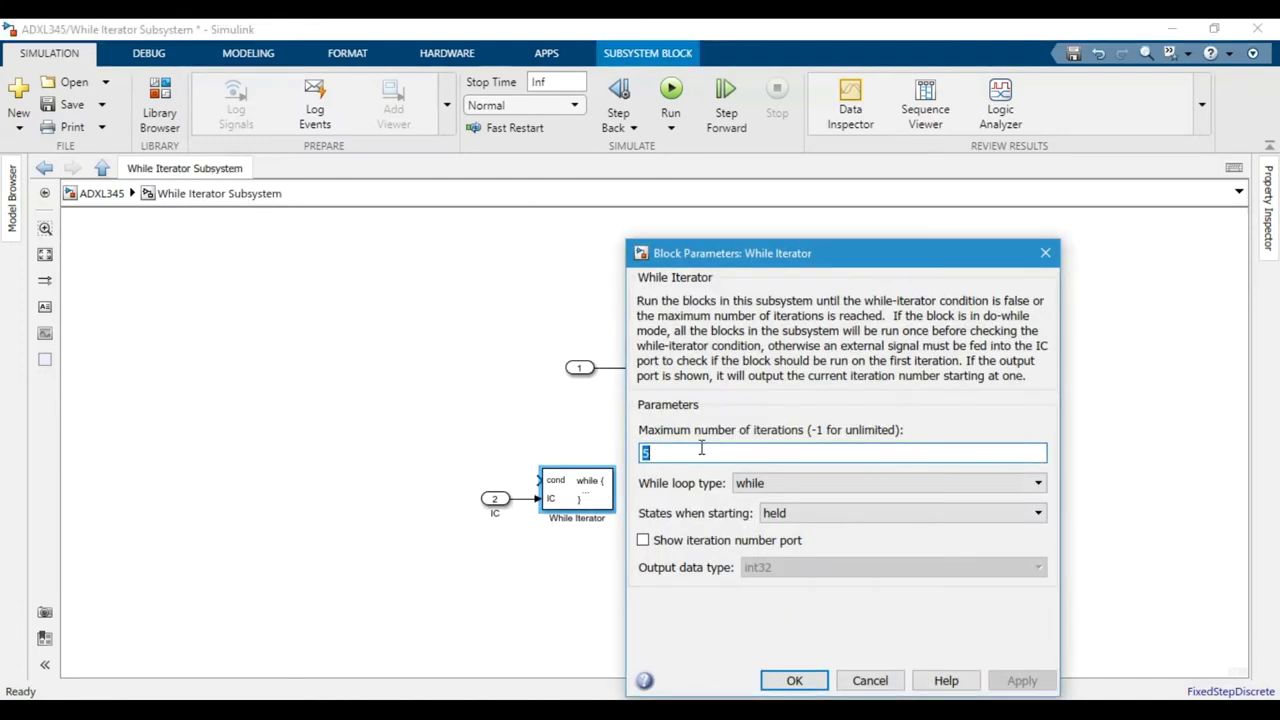
click(782, 485)
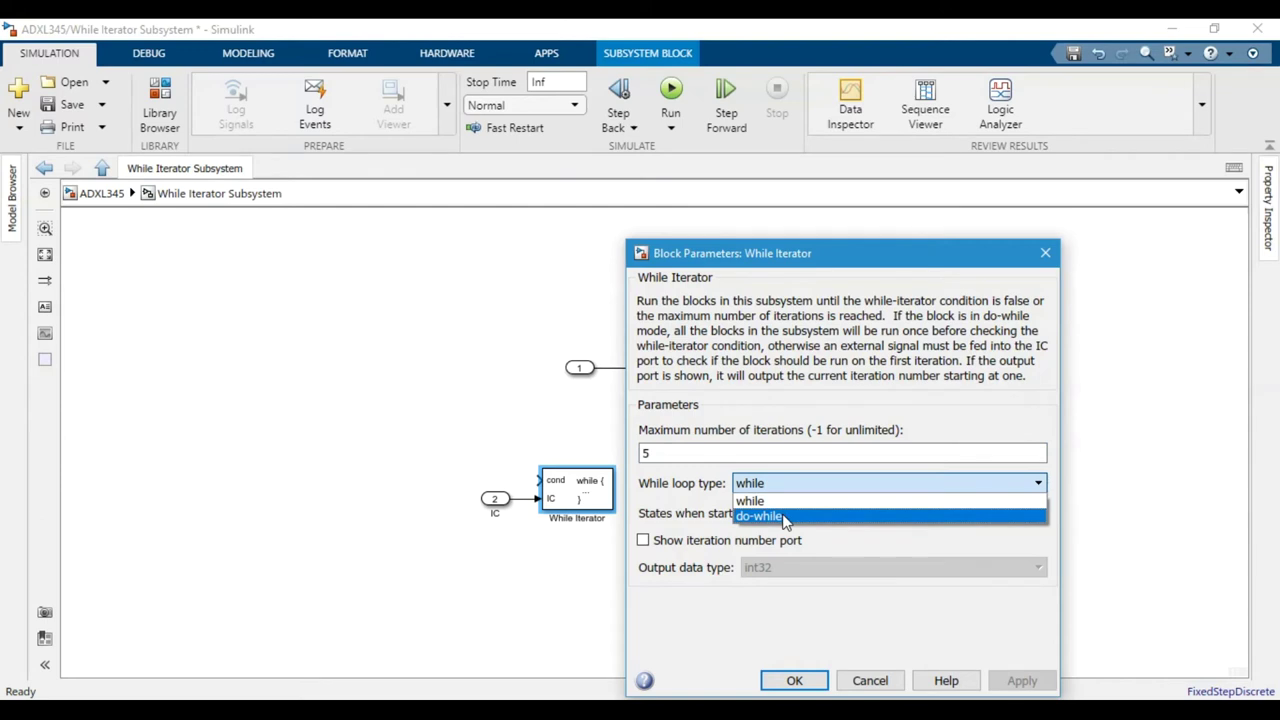
click(783, 516)
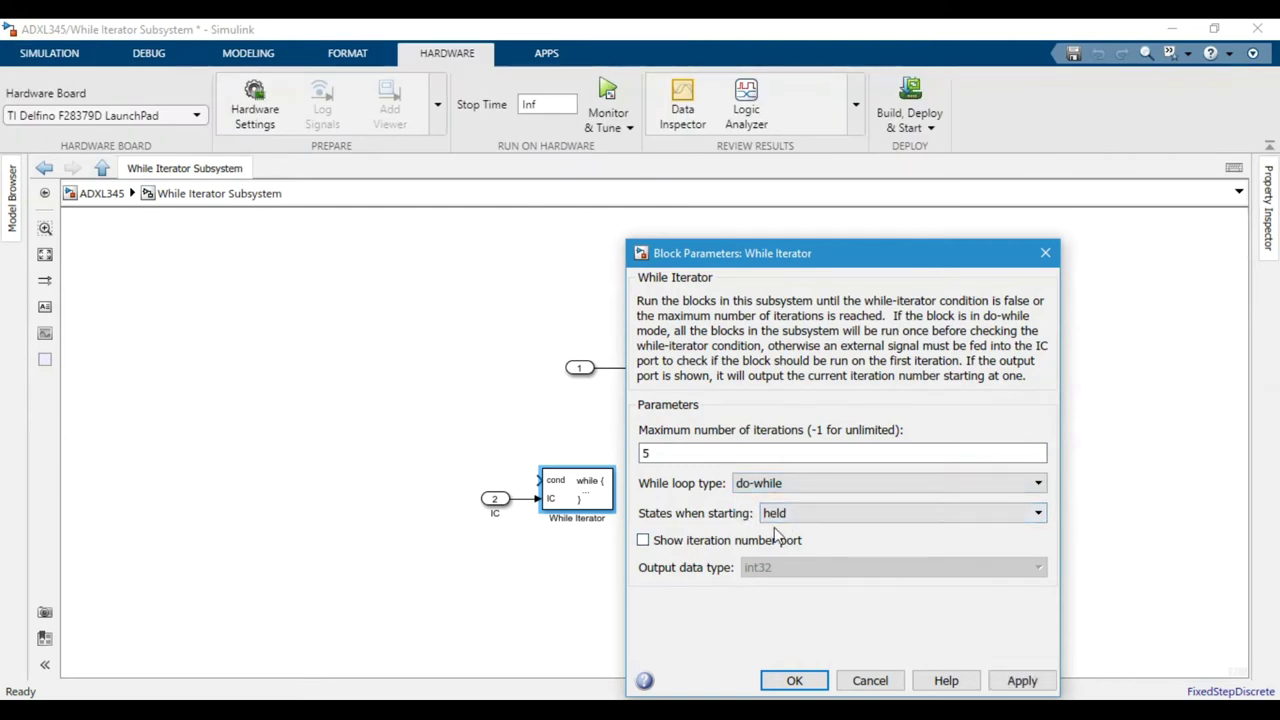
click(658, 542)
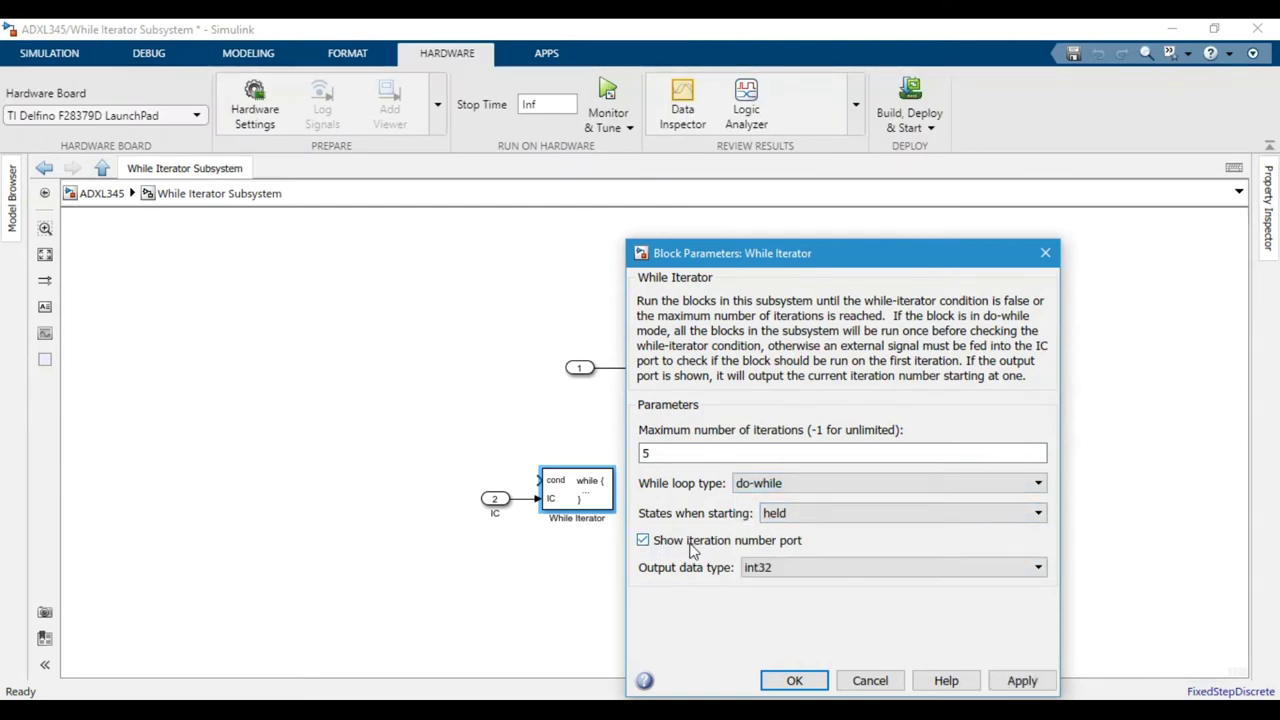
double_click(675, 453)
text(-1)
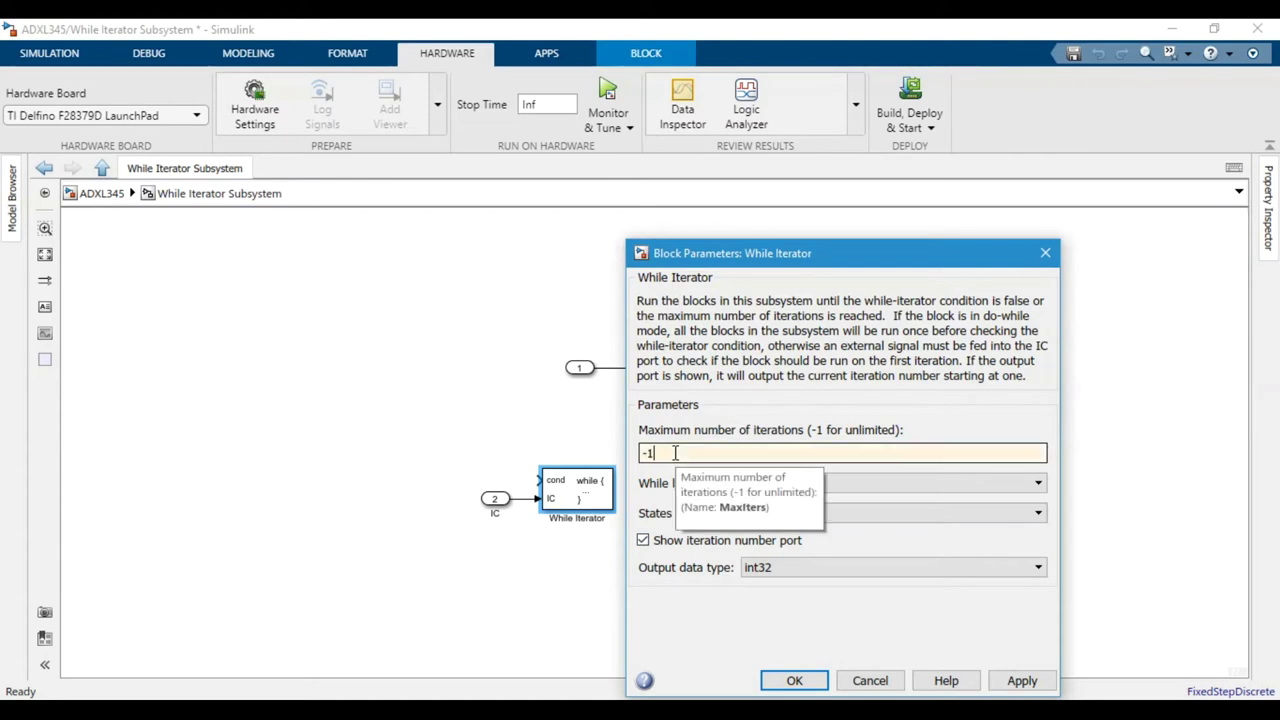
key(Return)
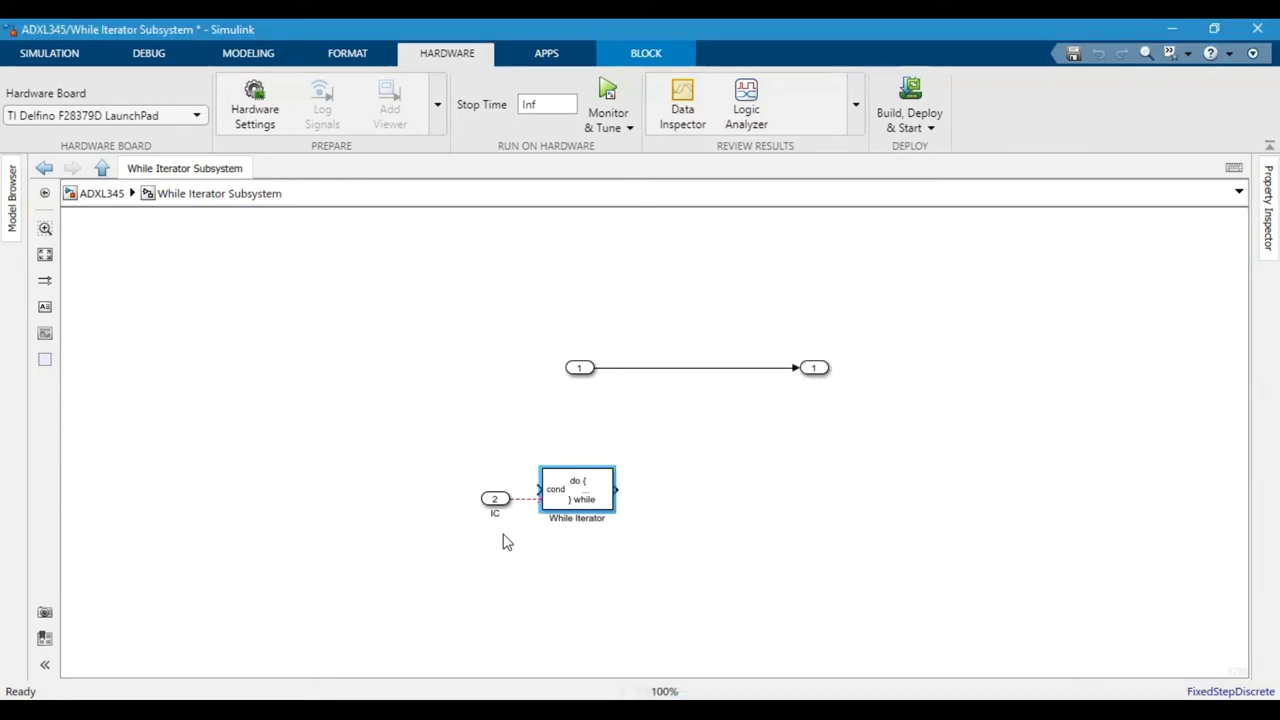
- Delete the IC inport and move the While Iterator block to the right
click(503, 498)
drag(495, 505, 429, 540)
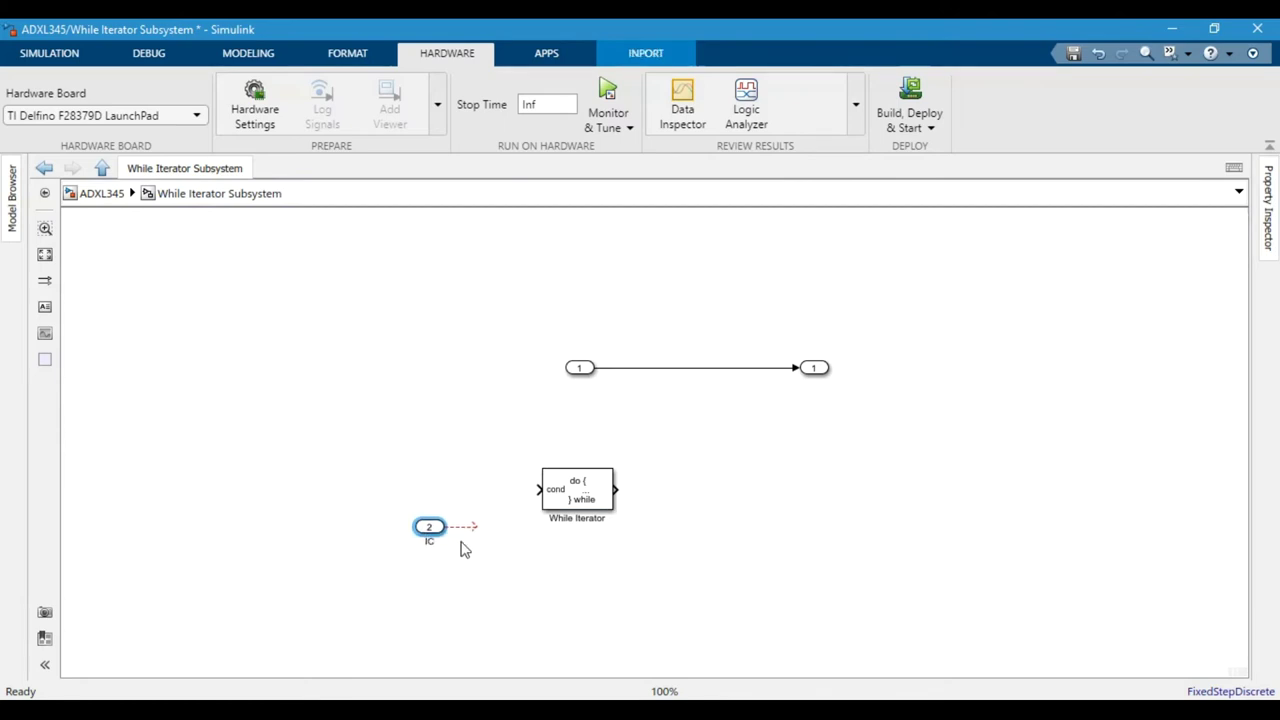
key(Delete)
drag(560, 499, 674, 486)
- Cut the Data, fcn and I2C XMT blocks from the top level and paste them inside the subsystem
click(101, 193)
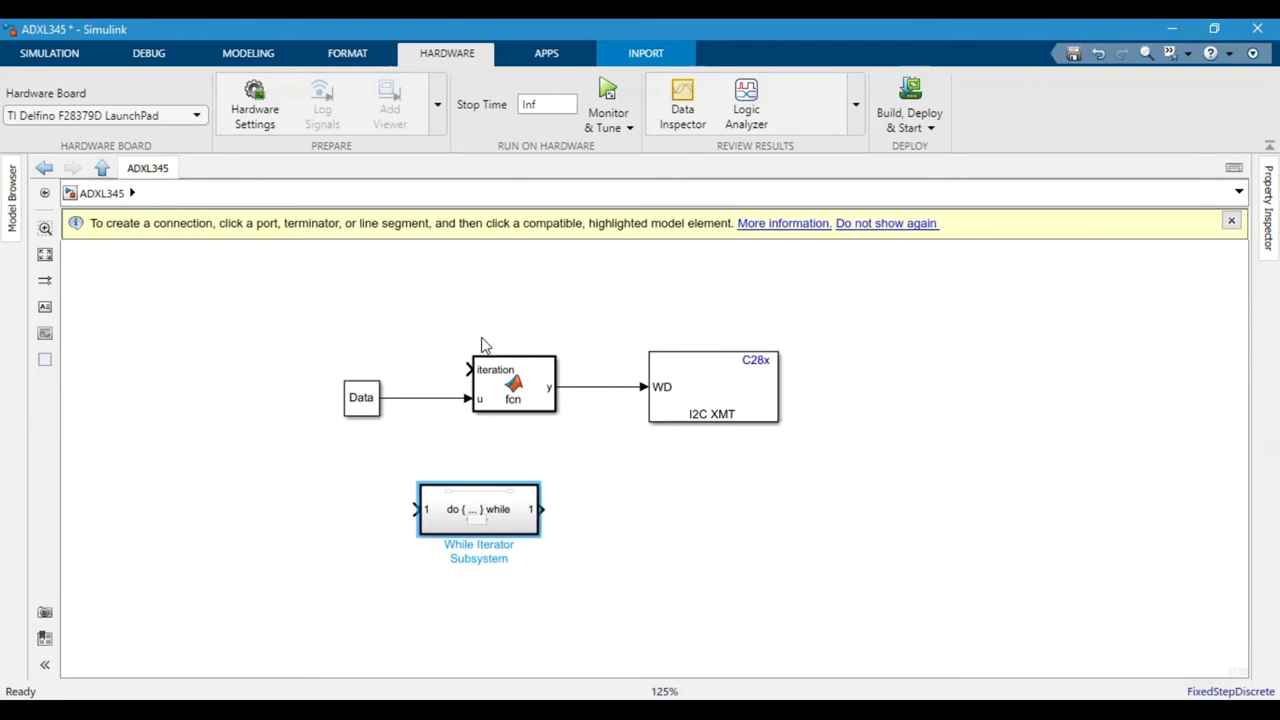
drag(766, 451, 340, 338)
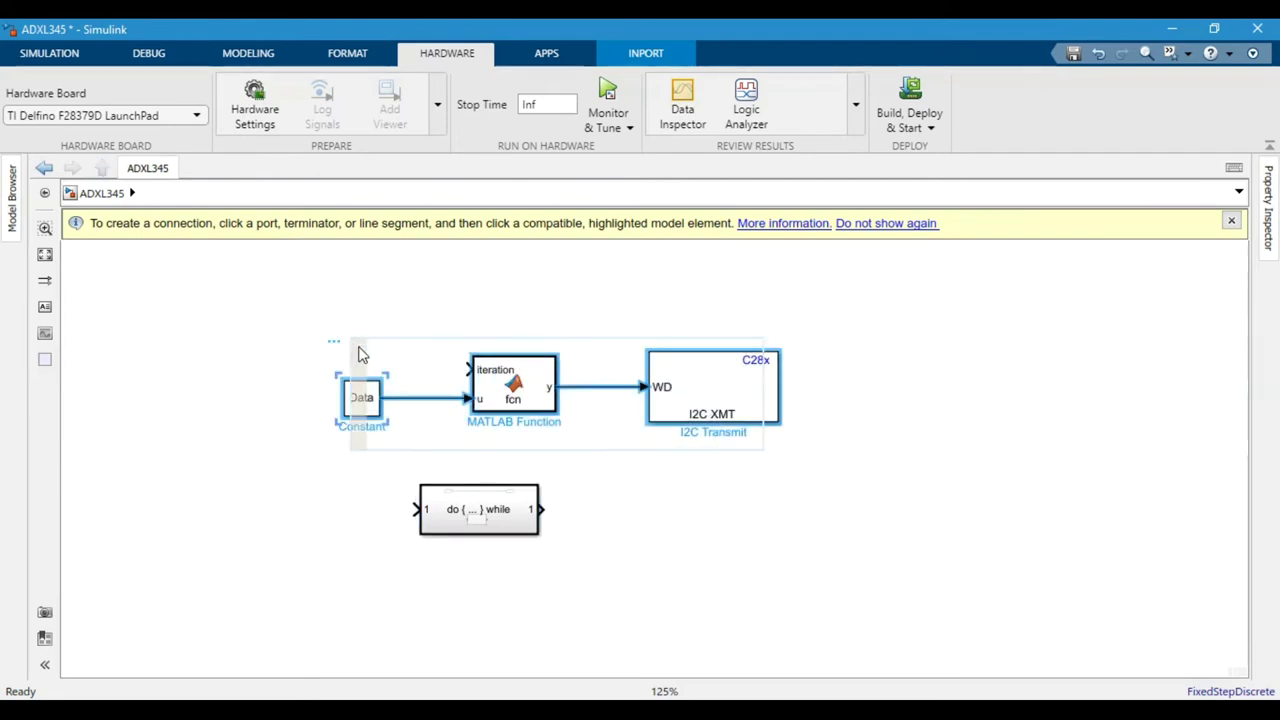
key(ctrl+x)
double_click(480, 509)
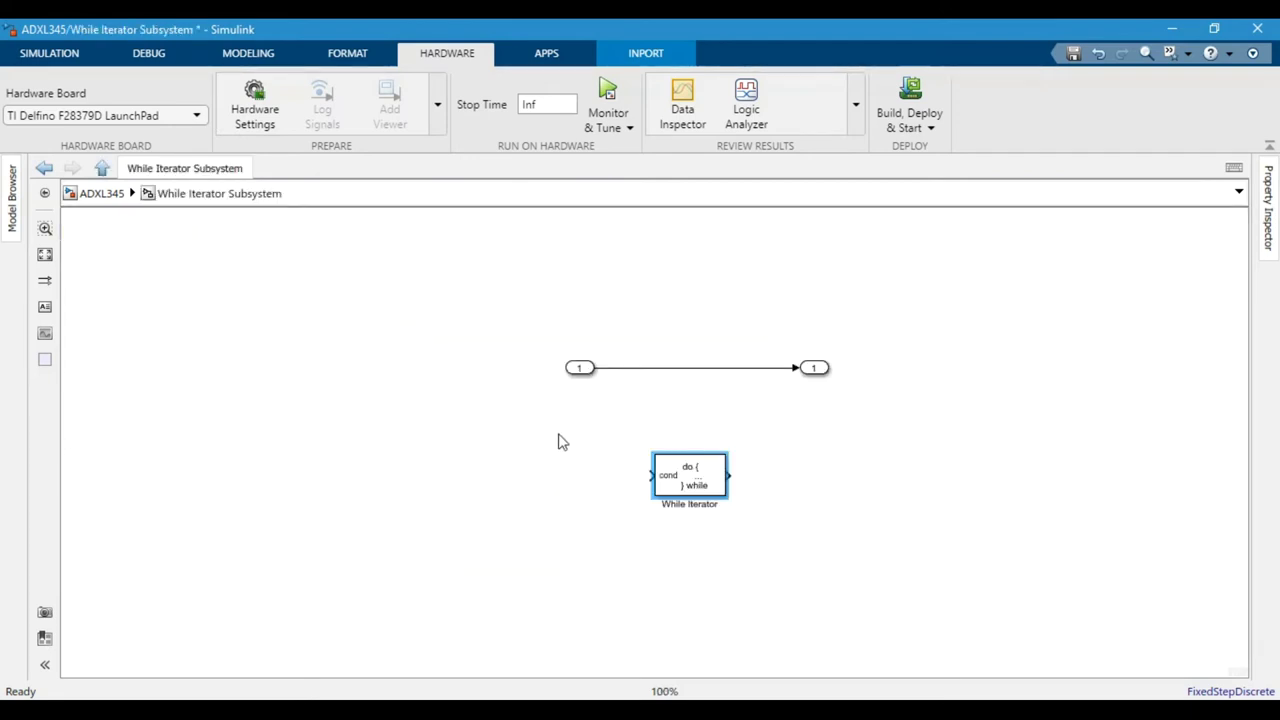
scroll(560, 441, down, 1)
click(673, 540)
key(ctrl+v)
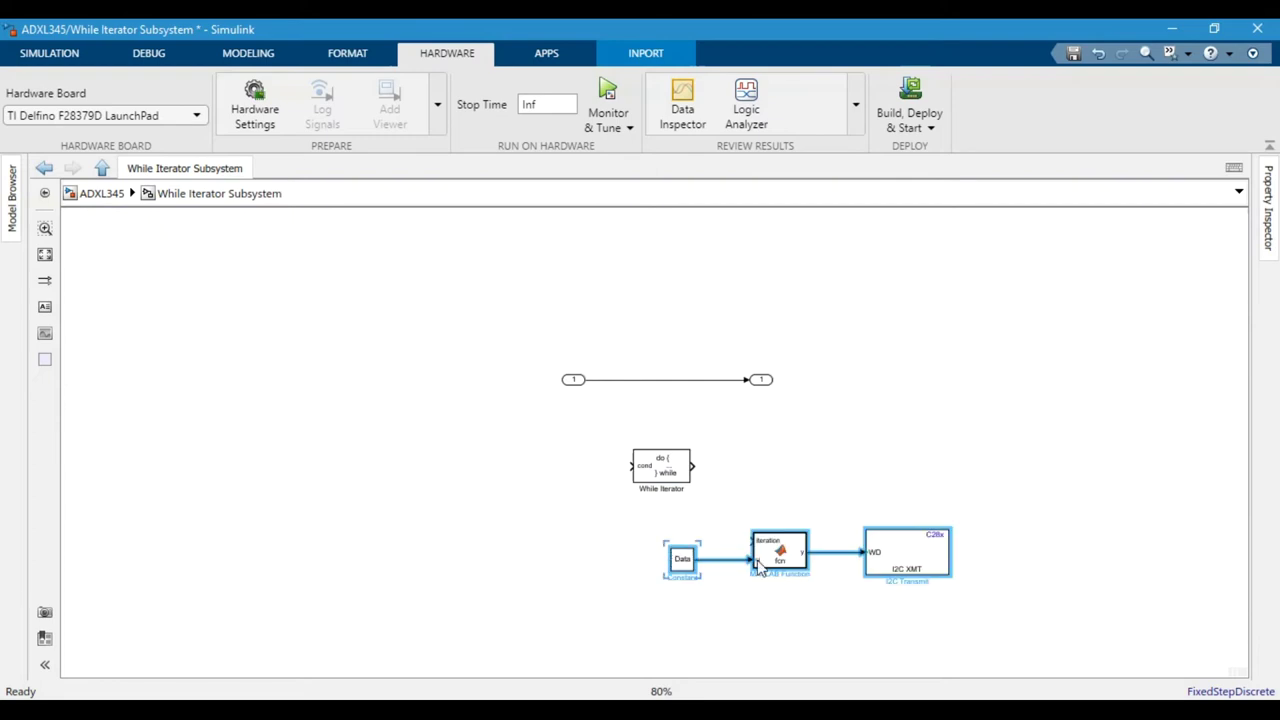
drag(784, 557, 802, 483)
drag(651, 478, 605, 476)
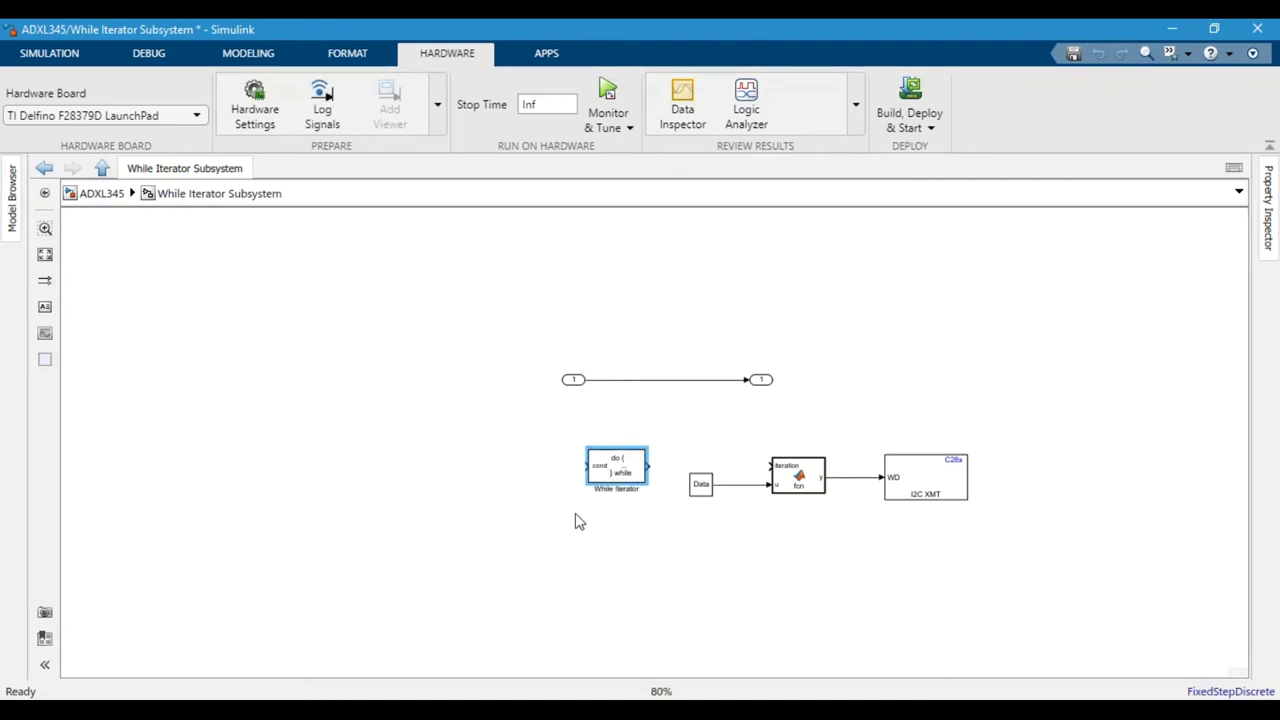
- Insert a Compare To Constant block and wire its output to the While Iterator's cond input
double_click(490, 472)
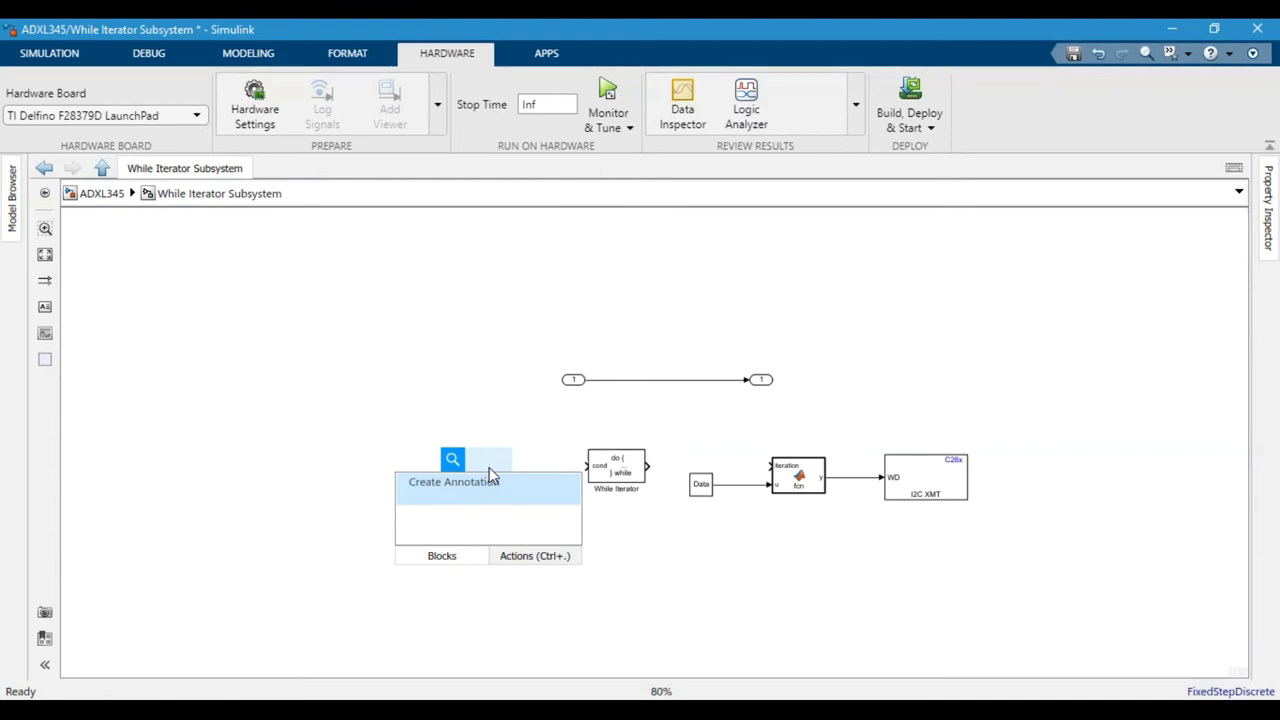
text(compare to)
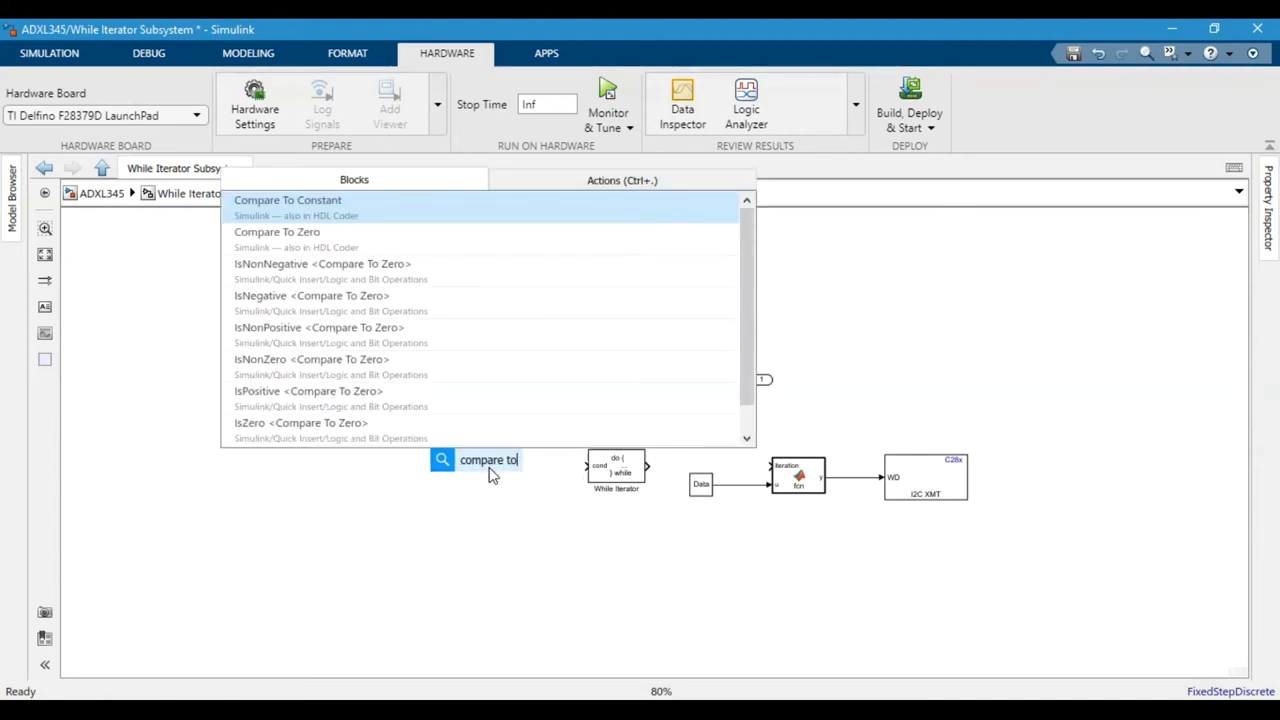
key(Return)
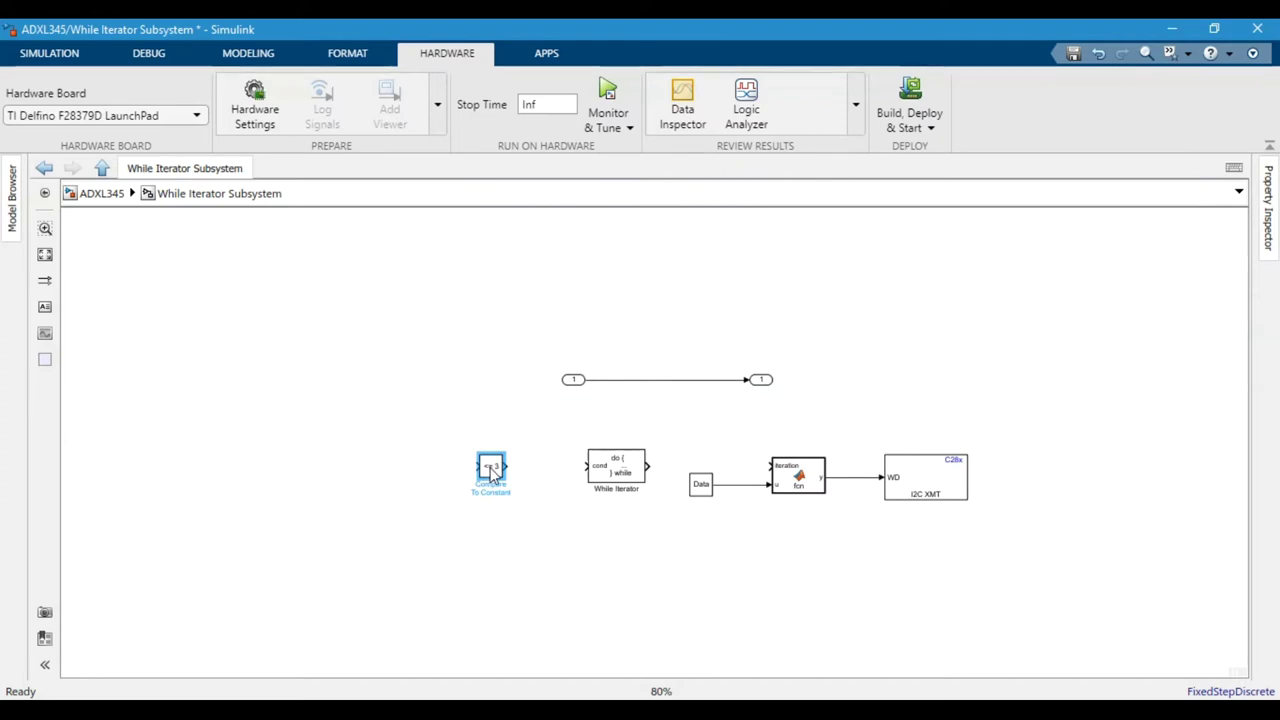
drag(503, 466, 589, 466)
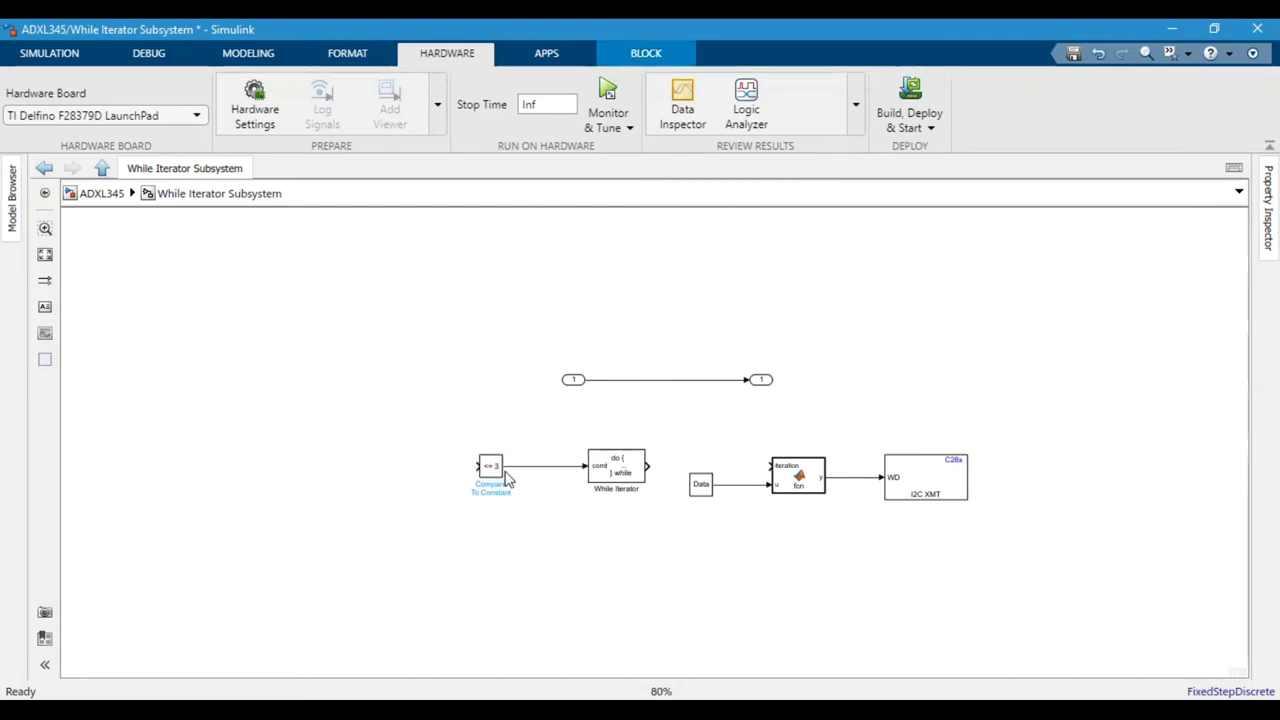
click(520, 478)
scroll(530, 476, up, 5)
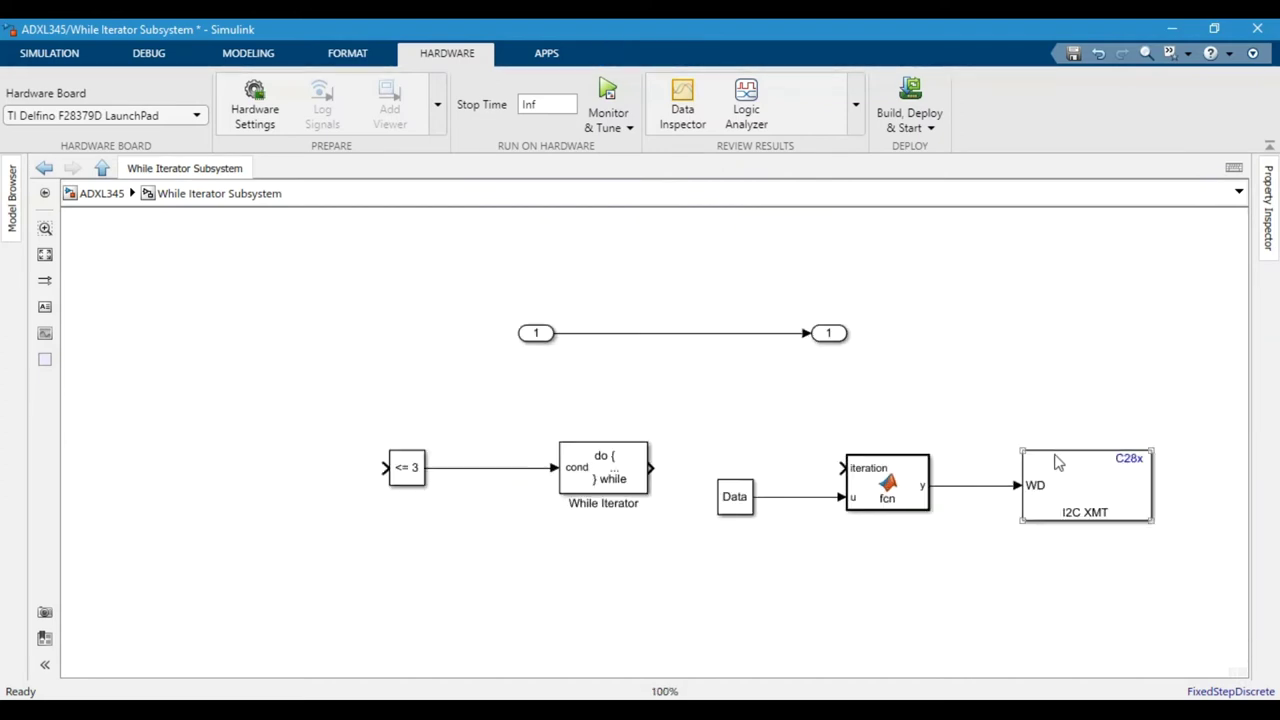
- Set the Compare To Constant block to operator < with constant value length(Data)
double_click(277, 470)
double_click(402, 482)
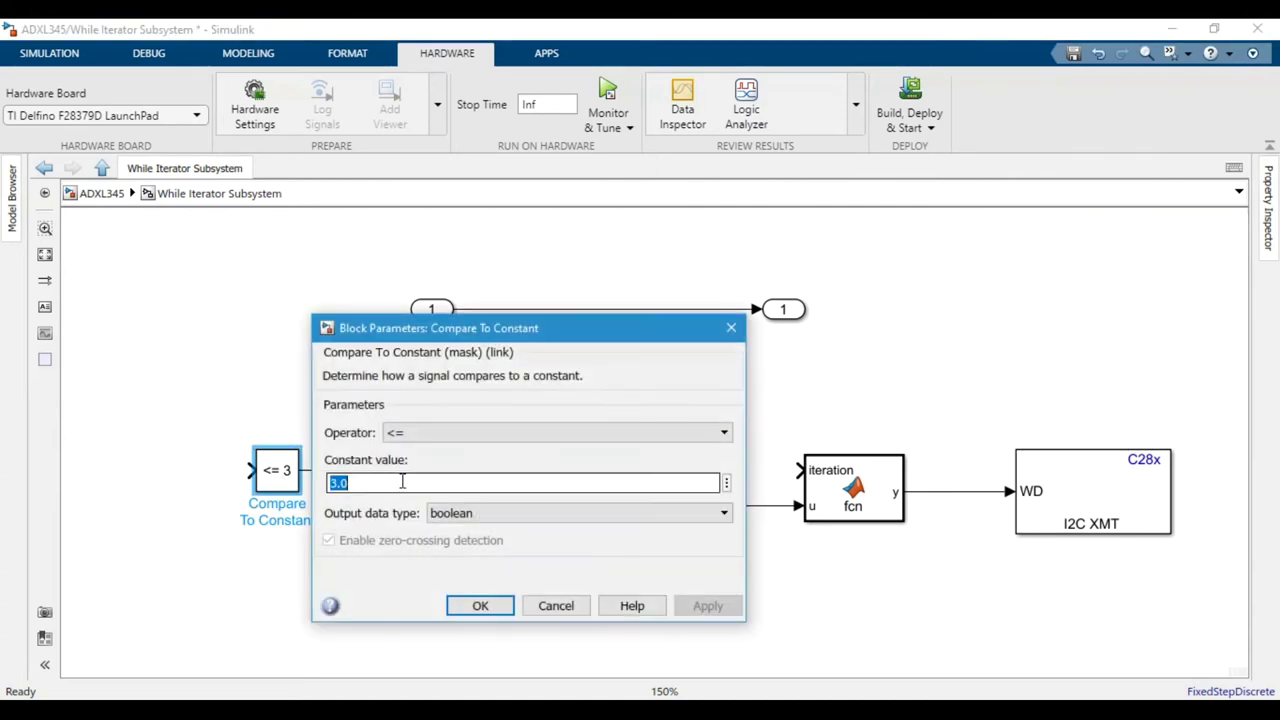
key(BackSpace)
text(length(Da)
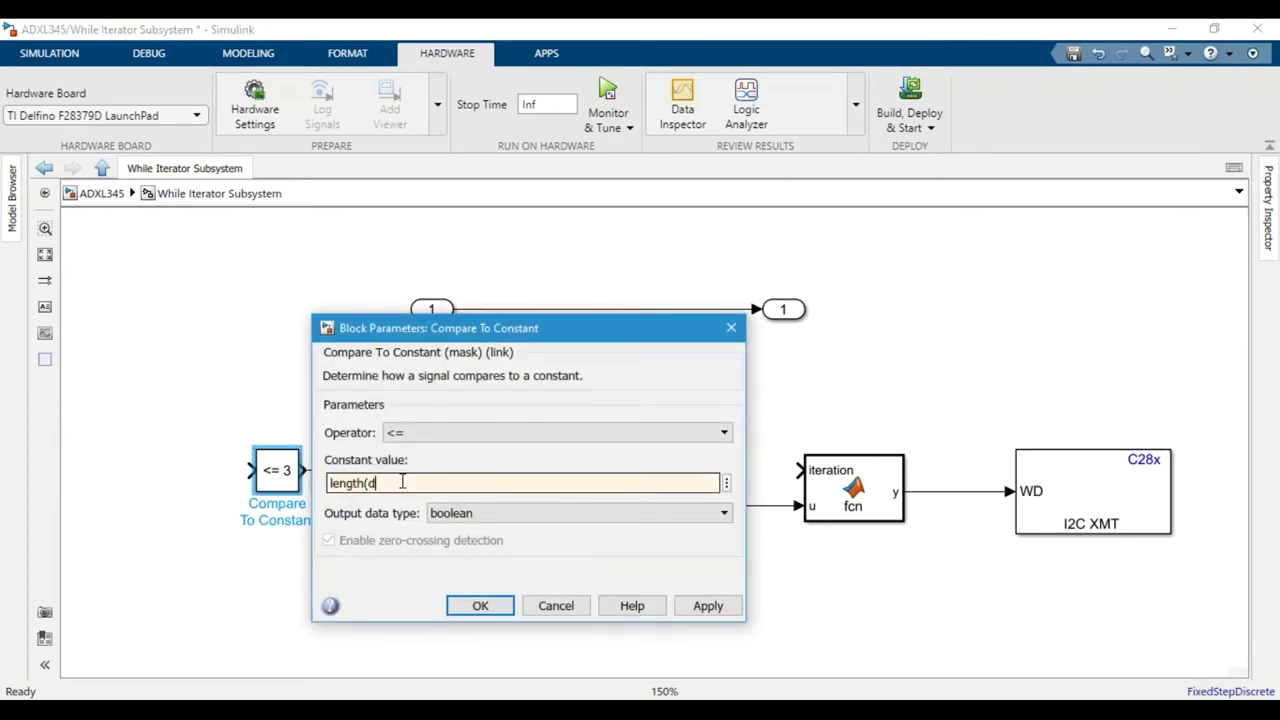
text(t)
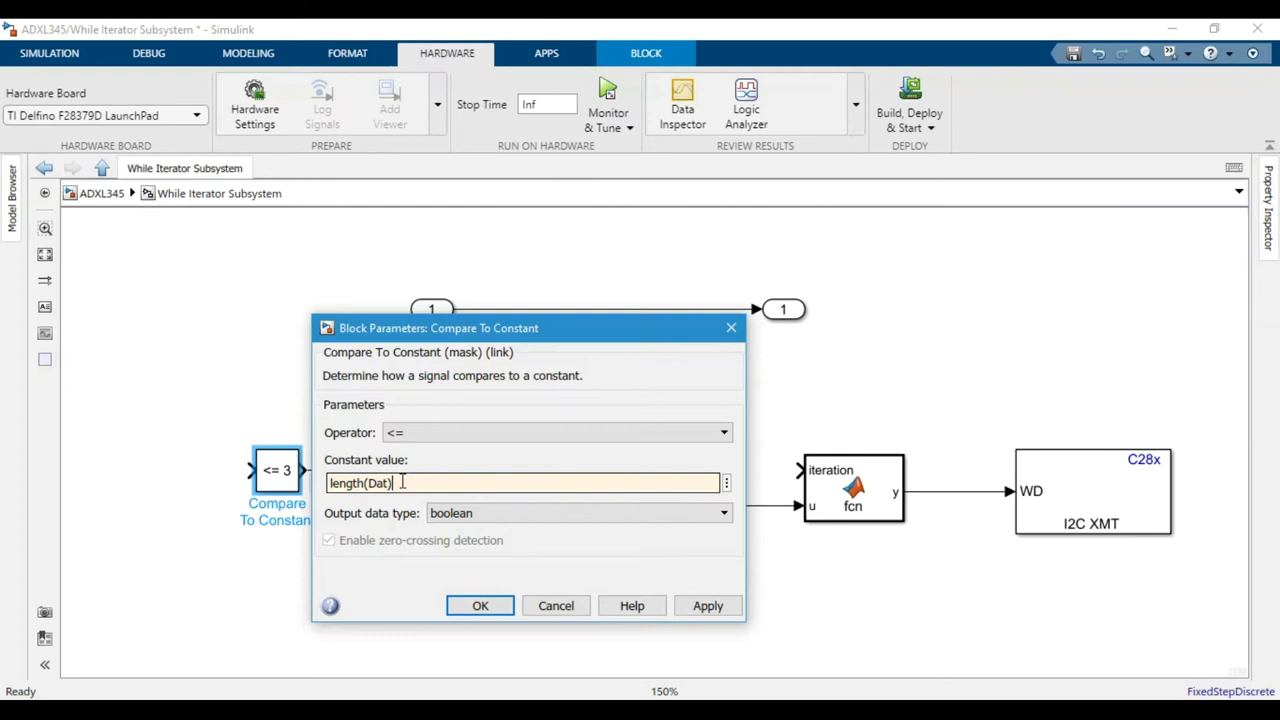
text(a)
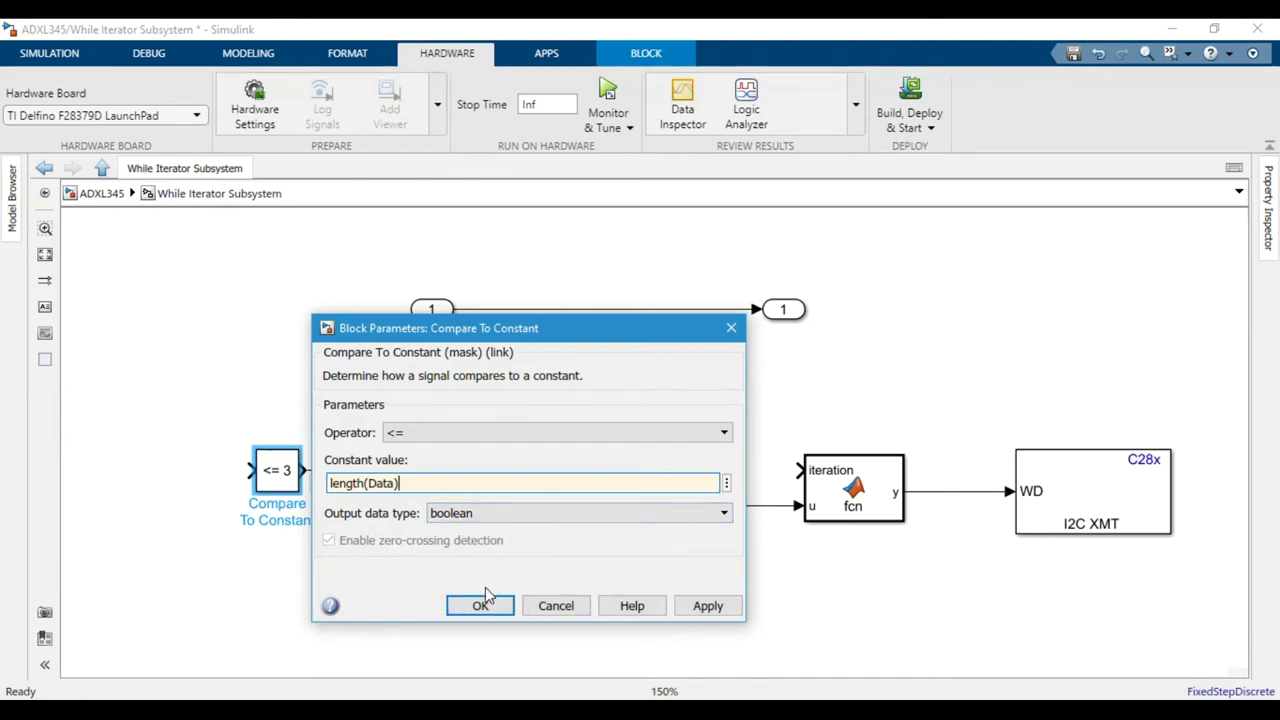
click(416, 434)
click(414, 483)
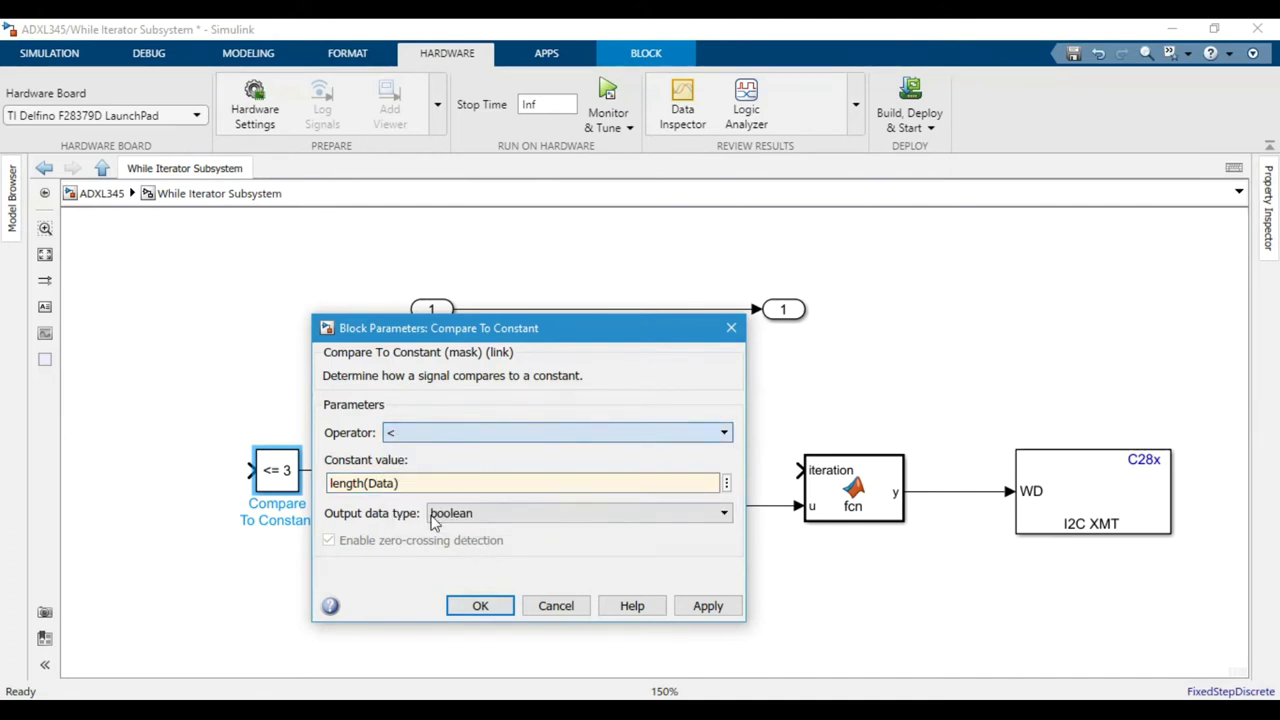
click(480, 606)
click(440, 585)
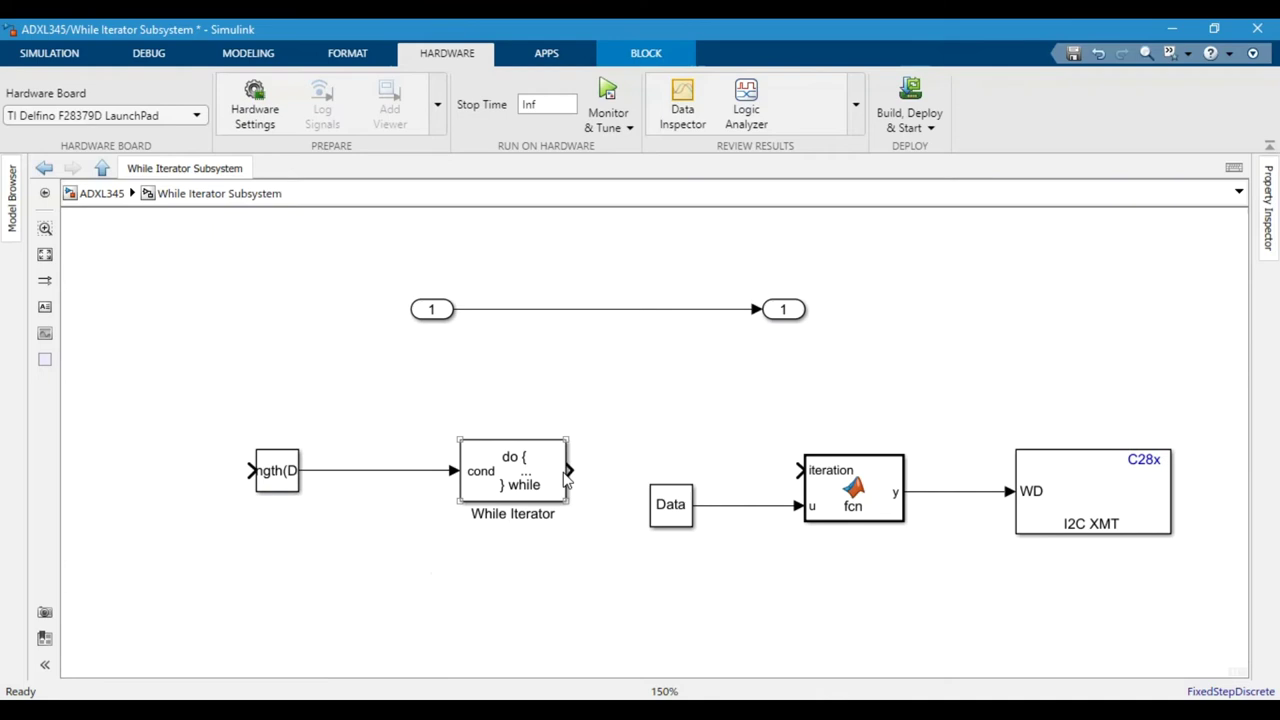
- Loop the iterator output back into the comparison below the blocks and branch it into fcn's iteration input
drag(495, 508, 250, 470)
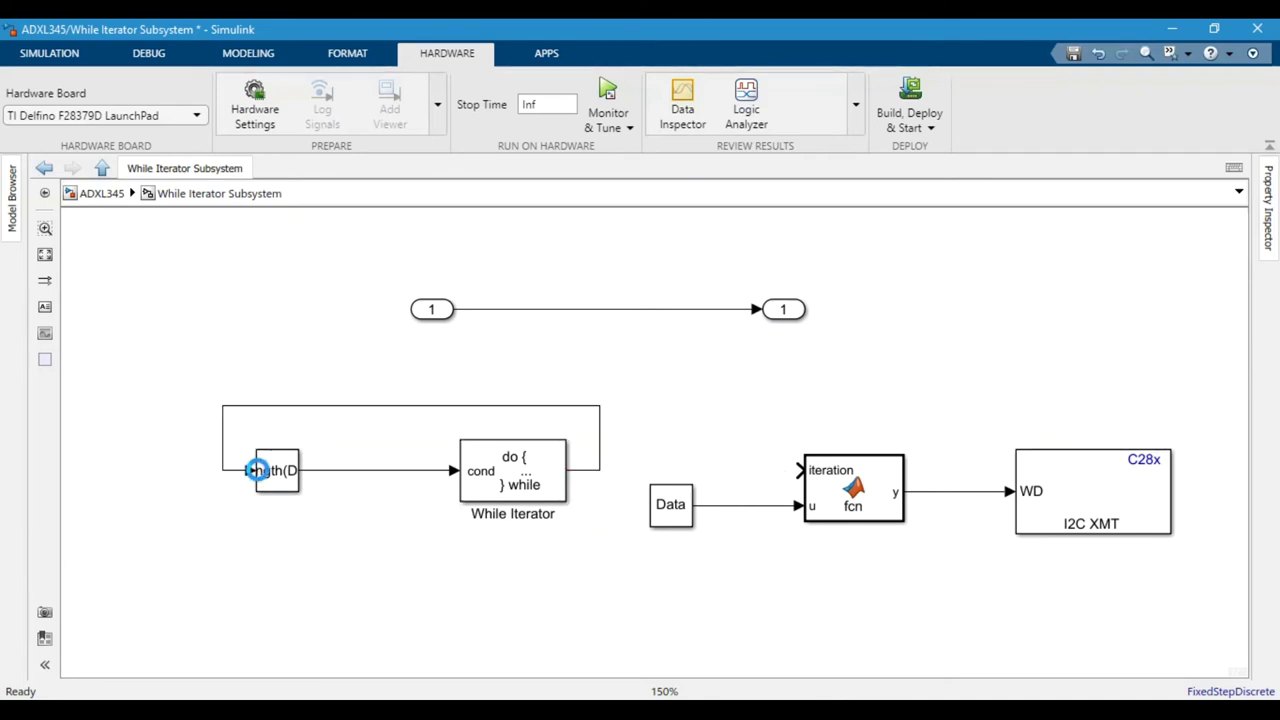
click(357, 408)
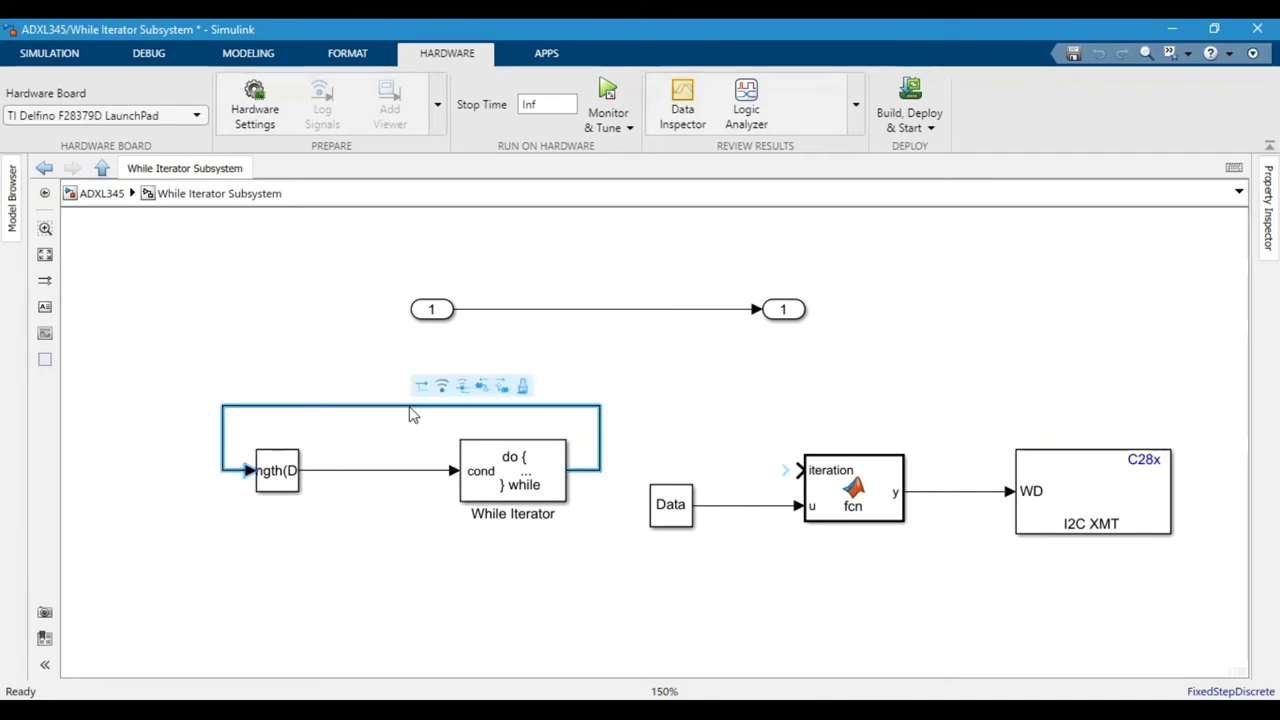
click(357, 410)
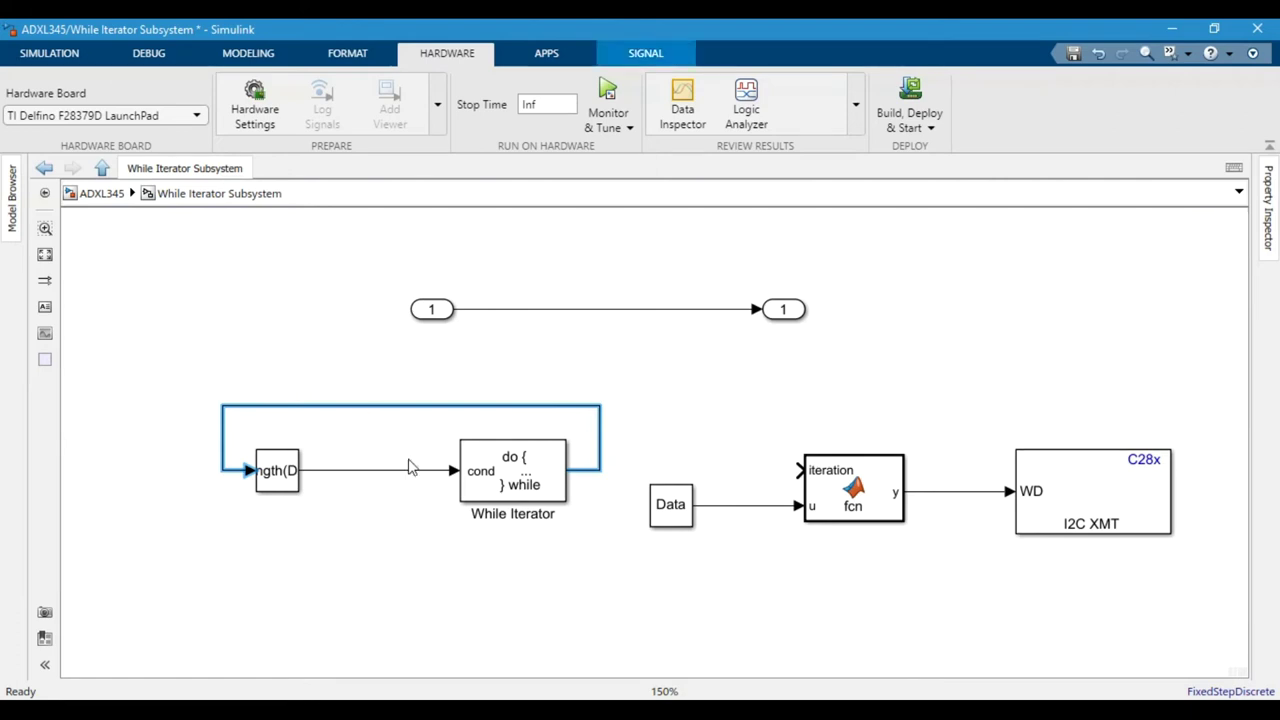
drag(469, 408, 469, 575)
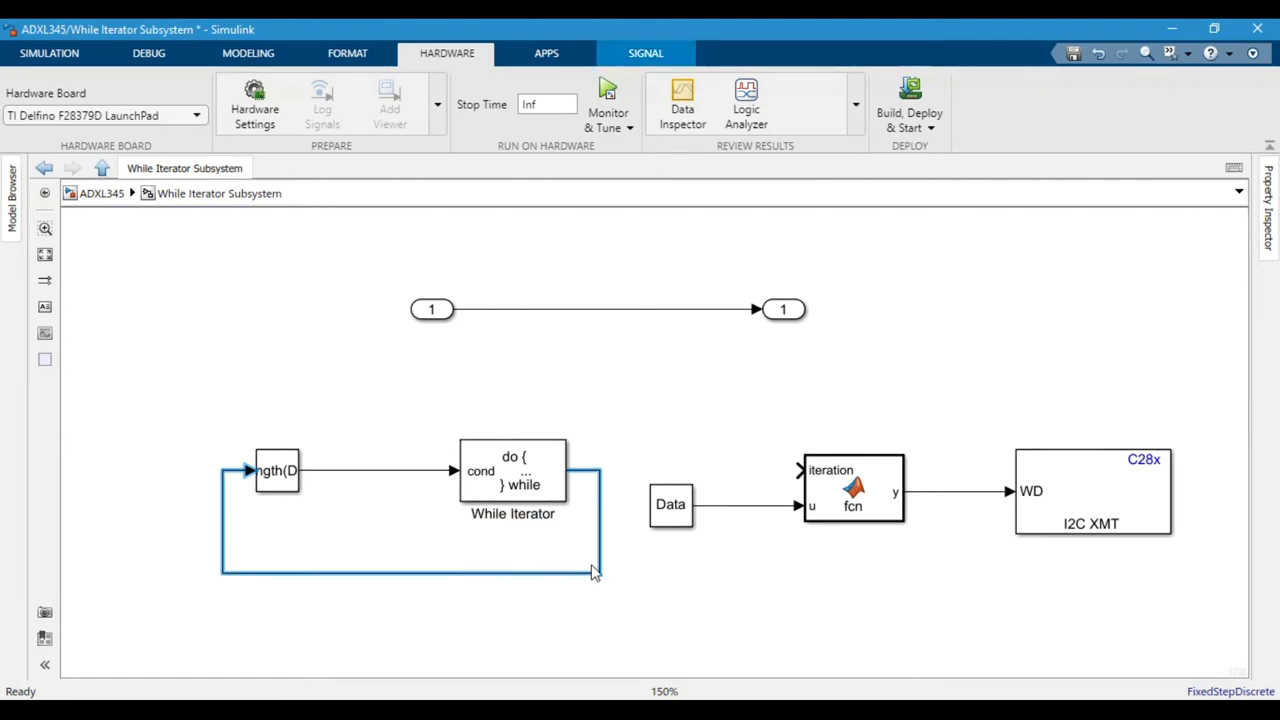
drag(600, 470, 800, 469)
scroll(545, 449, down, 1)
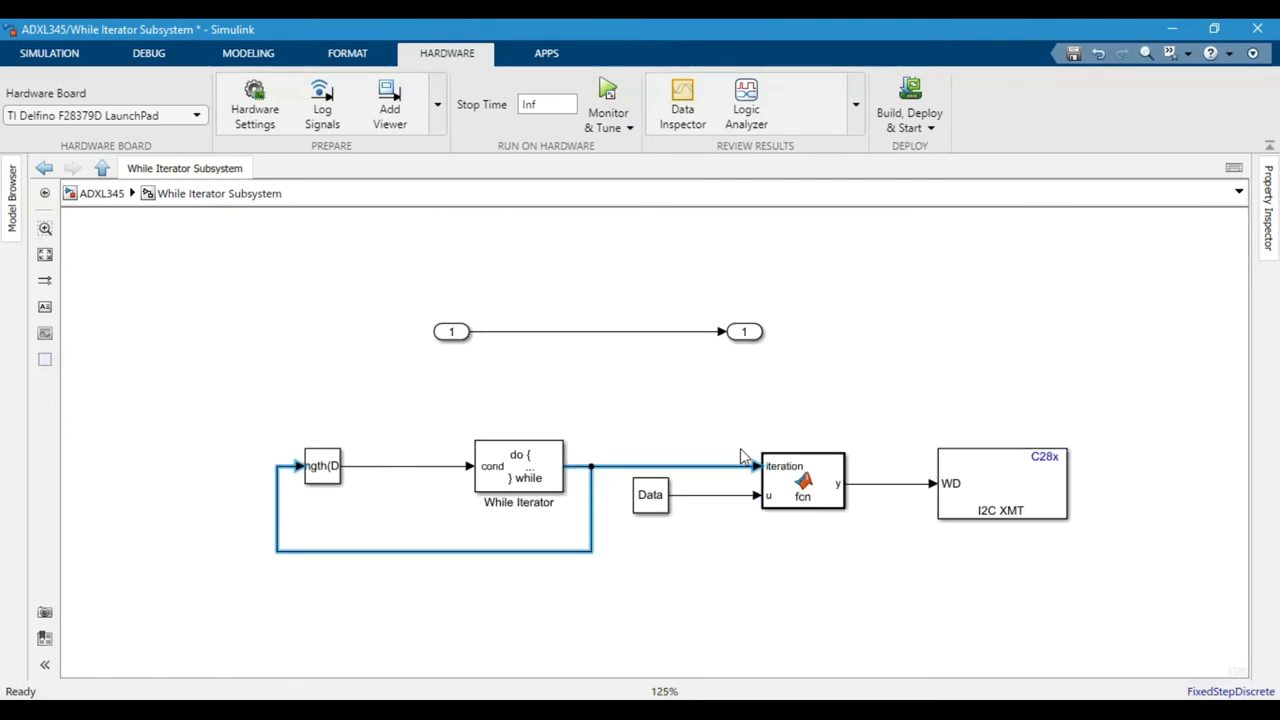
scroll(741, 456, up, 1)
click(769, 566)
click(769, 503)
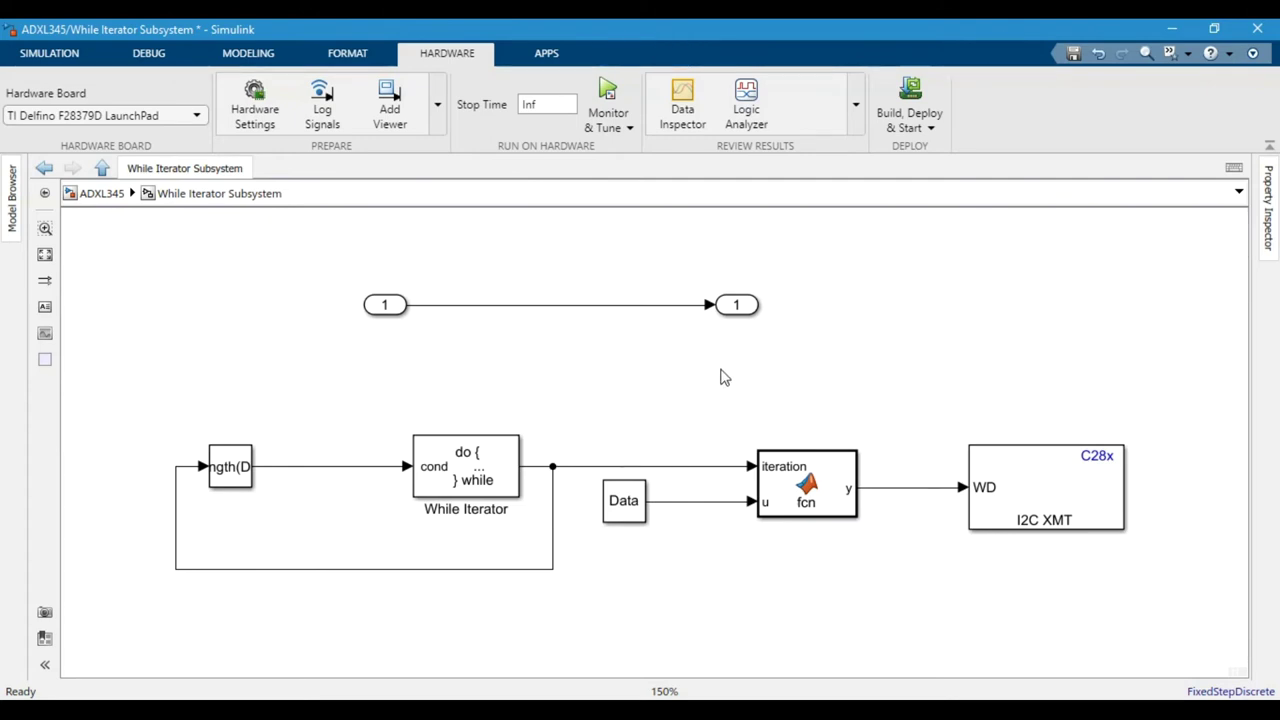
- Disable the I2C Transmit block's Output transmitting status option
double_click(1062, 524)
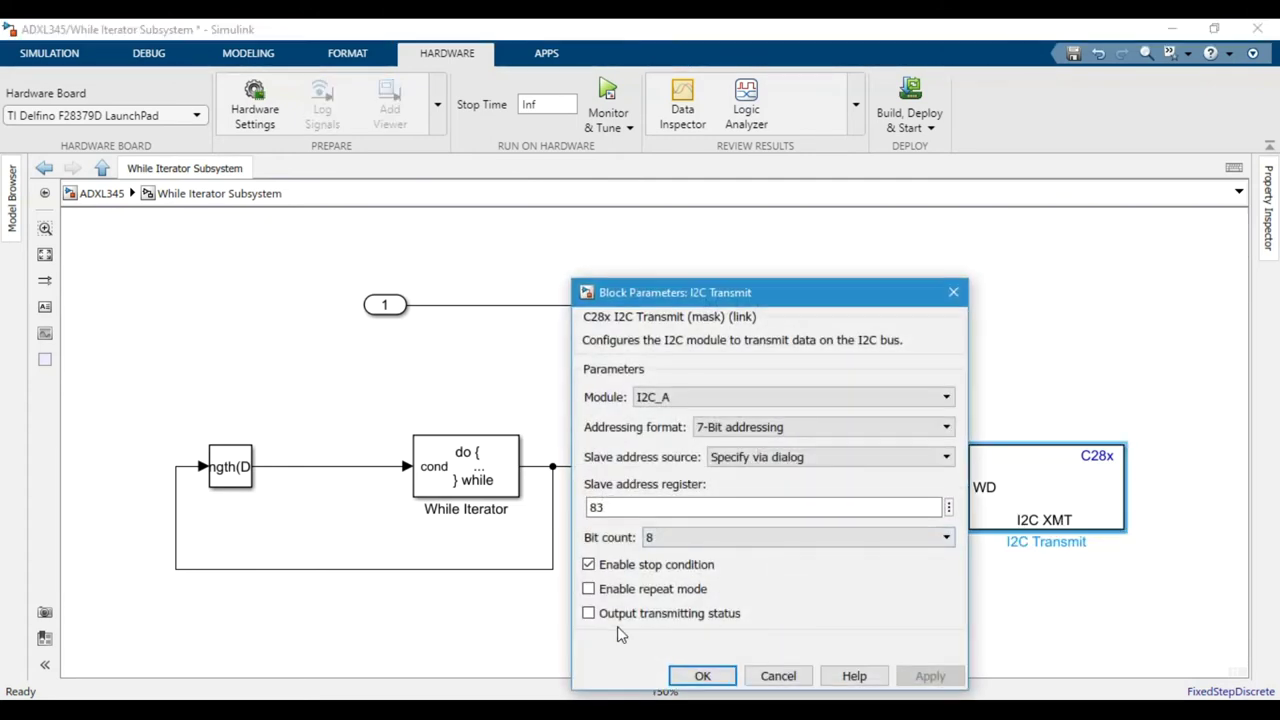
click(638, 621)
click(702, 675)
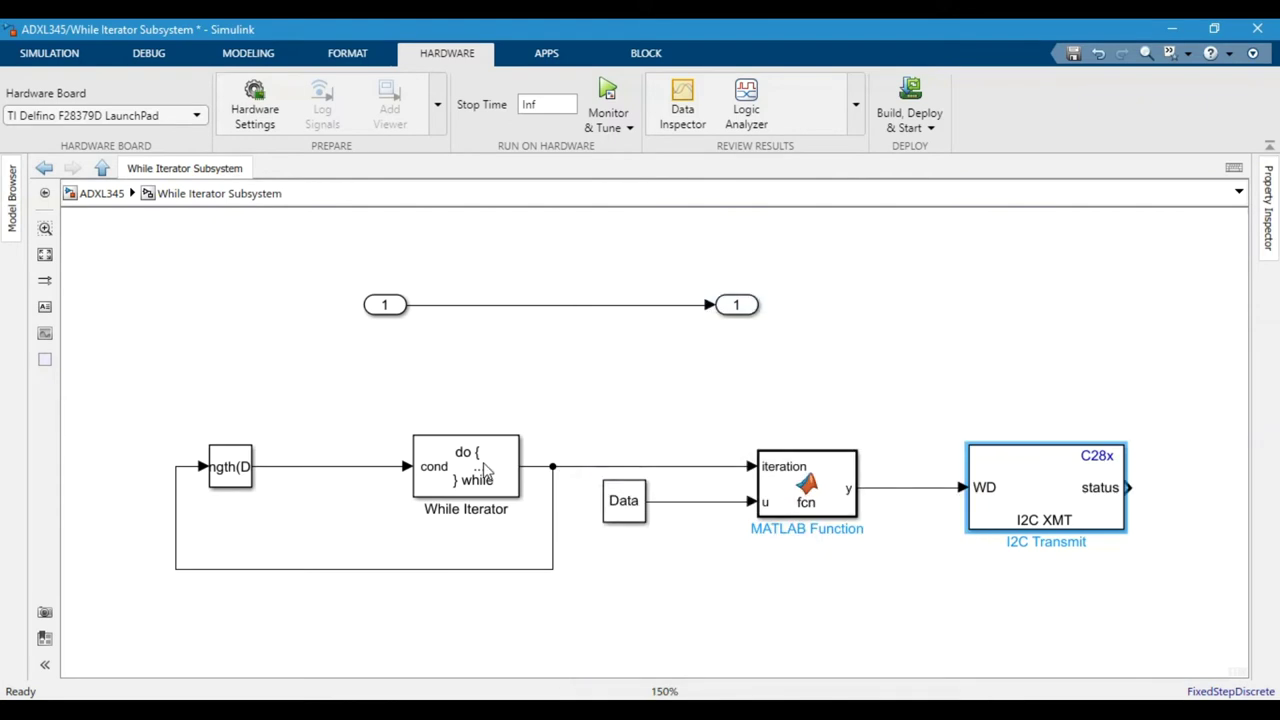
key(space)
scroll(933, 498, up, 1)
double_click(955, 500)
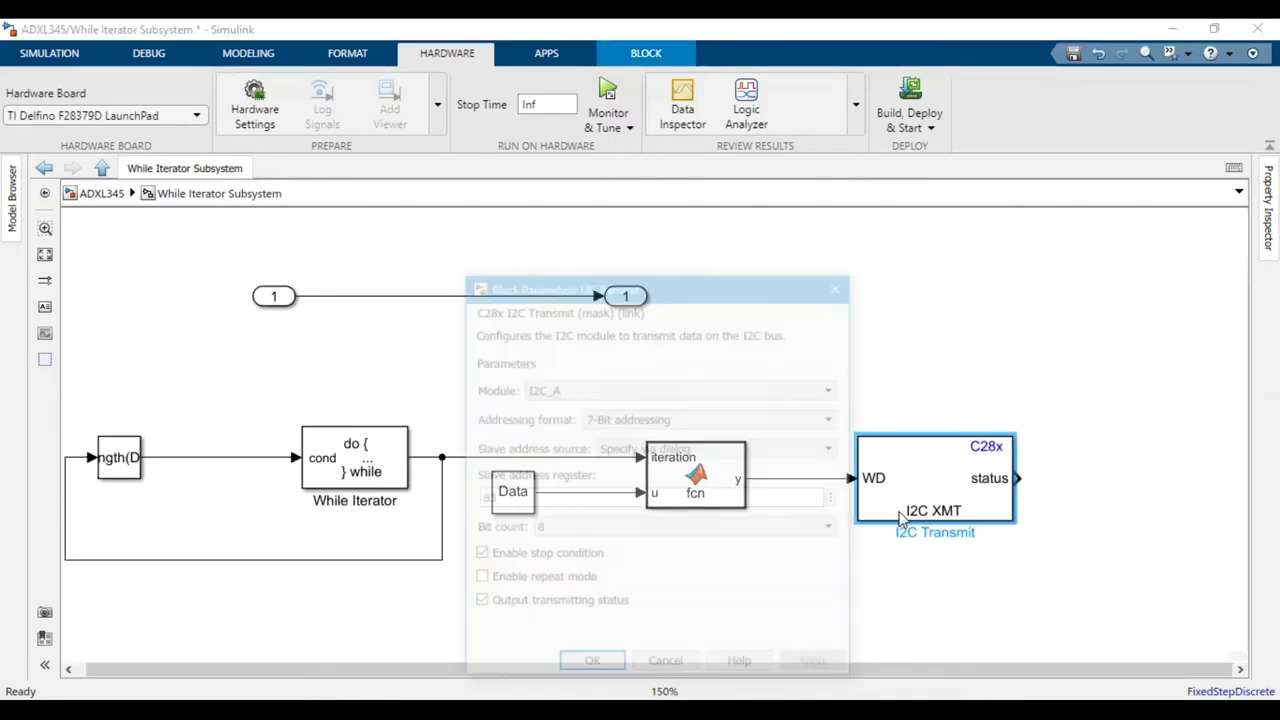
click(540, 605)
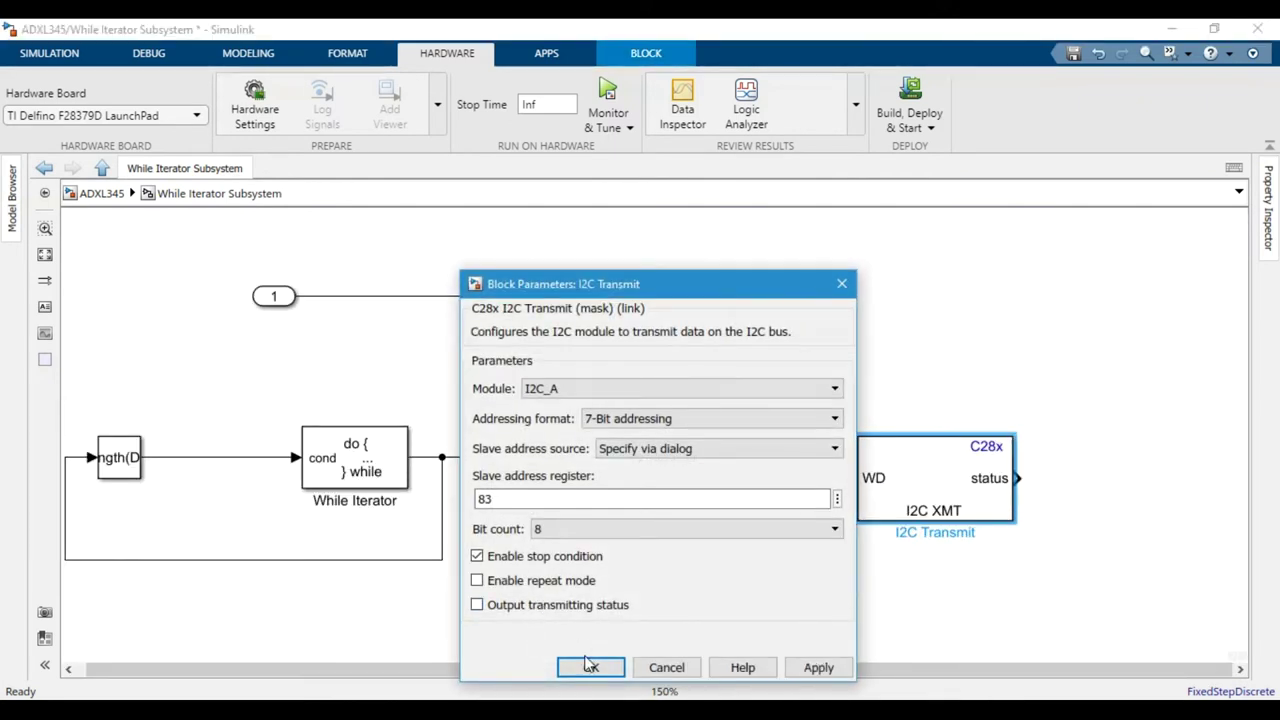
click(590, 666)
- Delete the unused In1 and Out1 pass-through blocks and their line
drag(676, 338, 230, 270)
key(Delete)
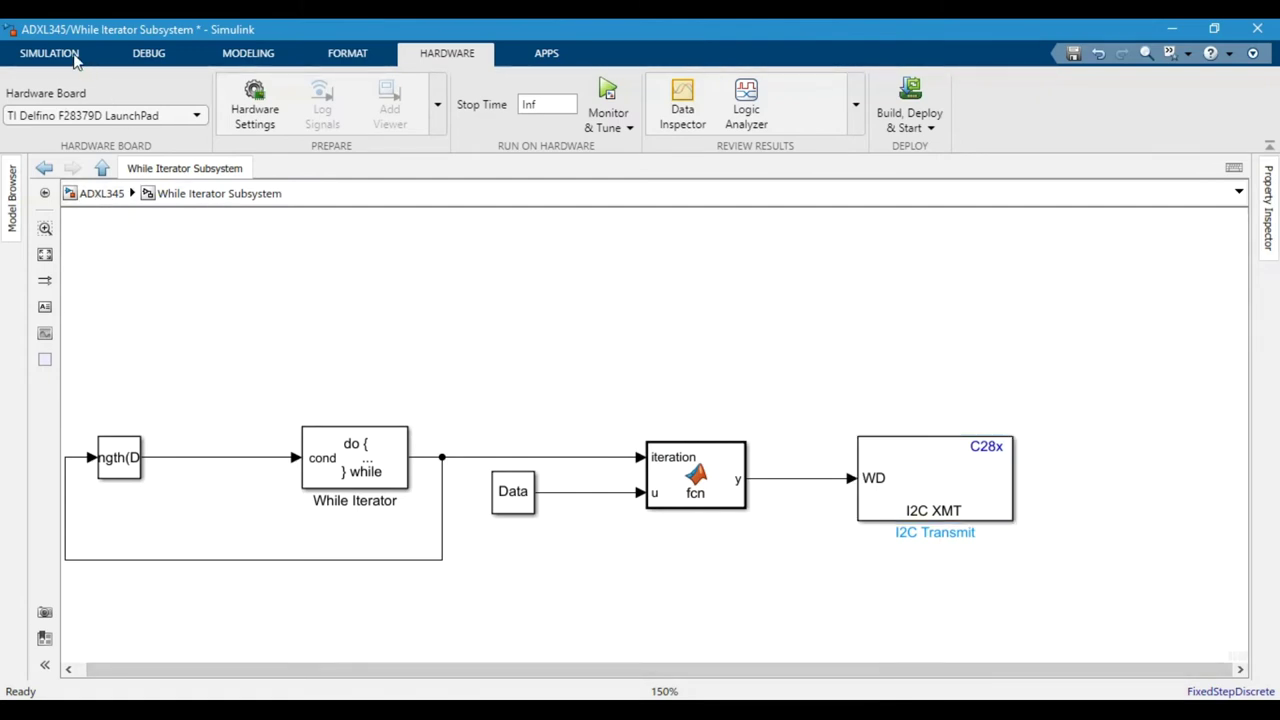
double_click(593, 285)
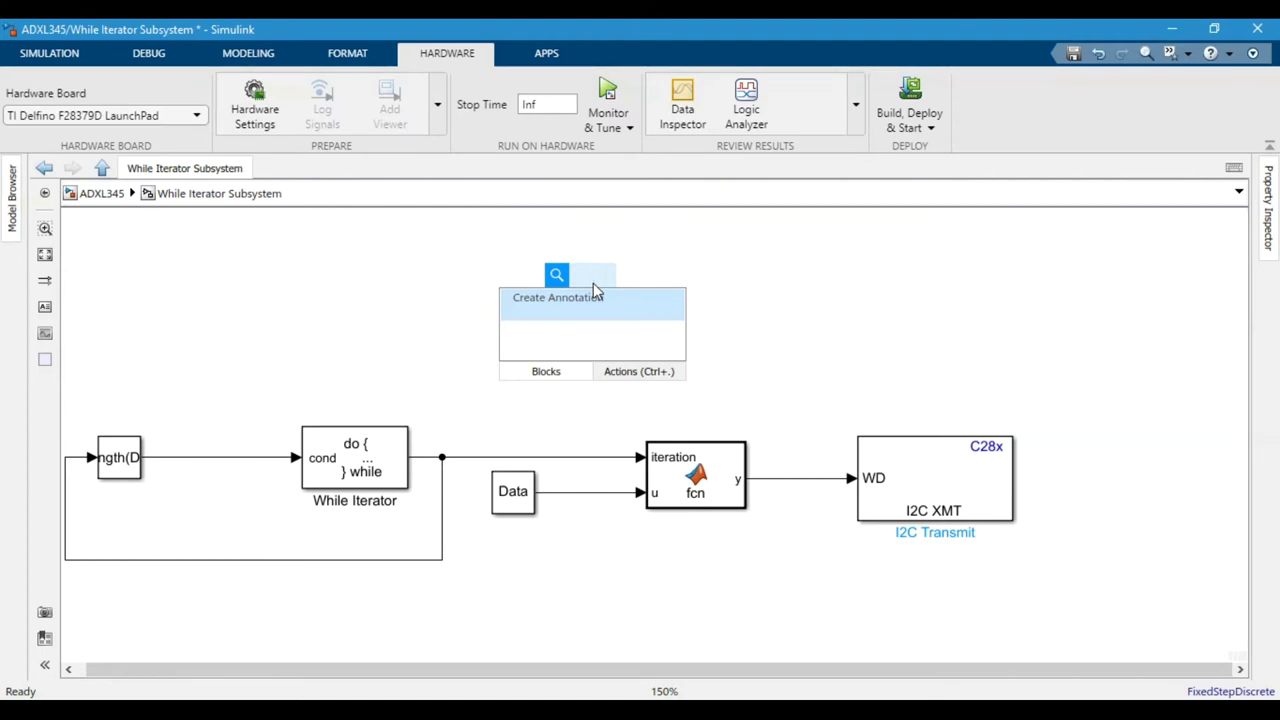
- Insert a System Outputs block whose execution code is DELAY_US(3000);
text(tem out)
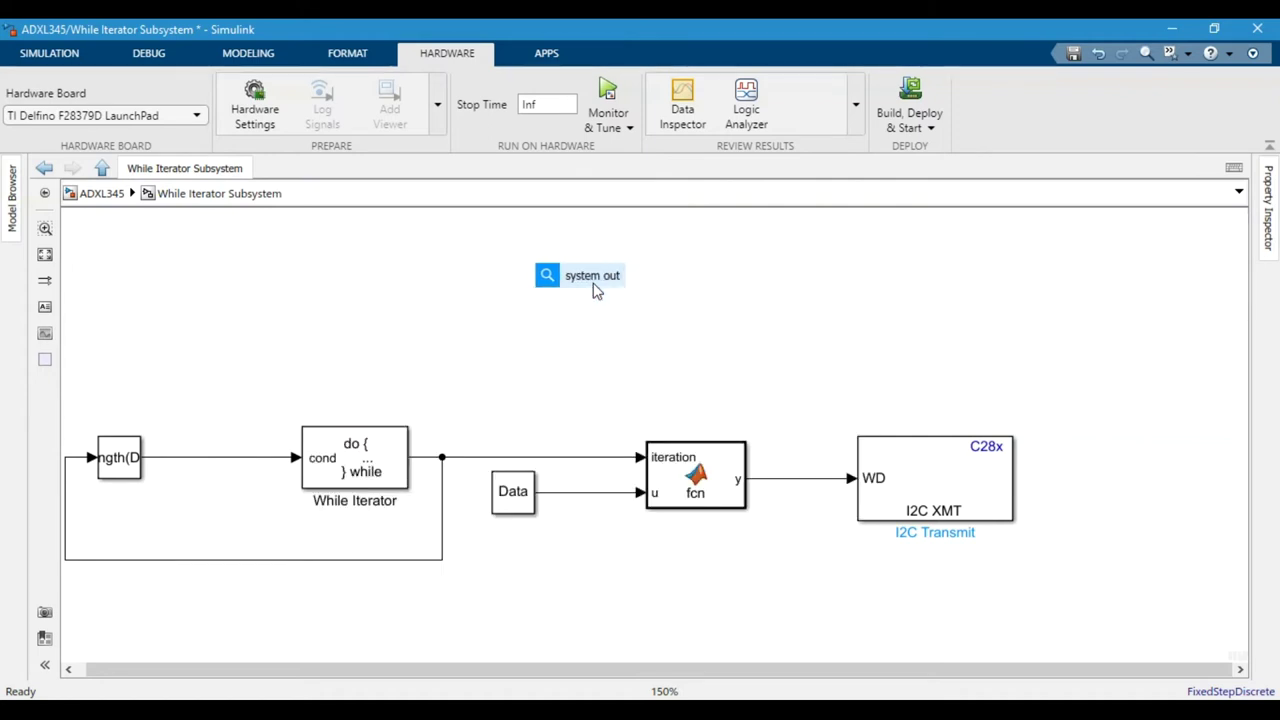
key(Return)
double_click(593, 283)
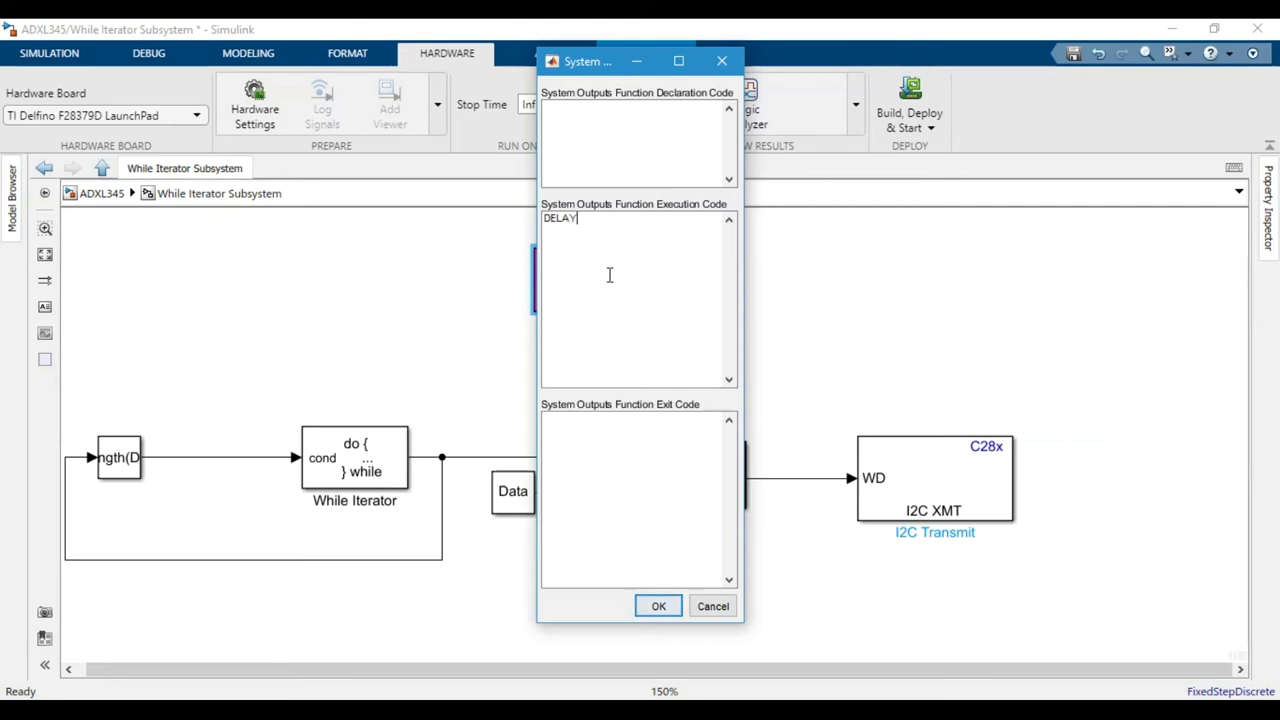
text(US()
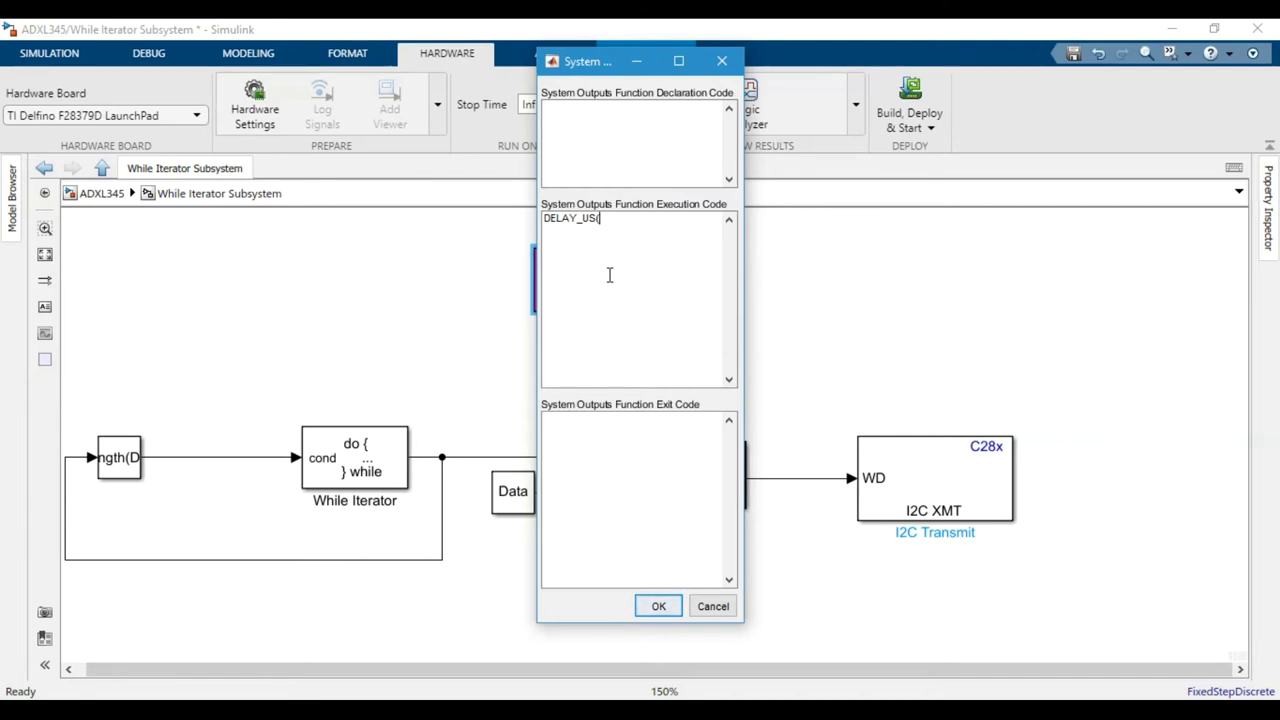
text(3000);)
click(658, 607)
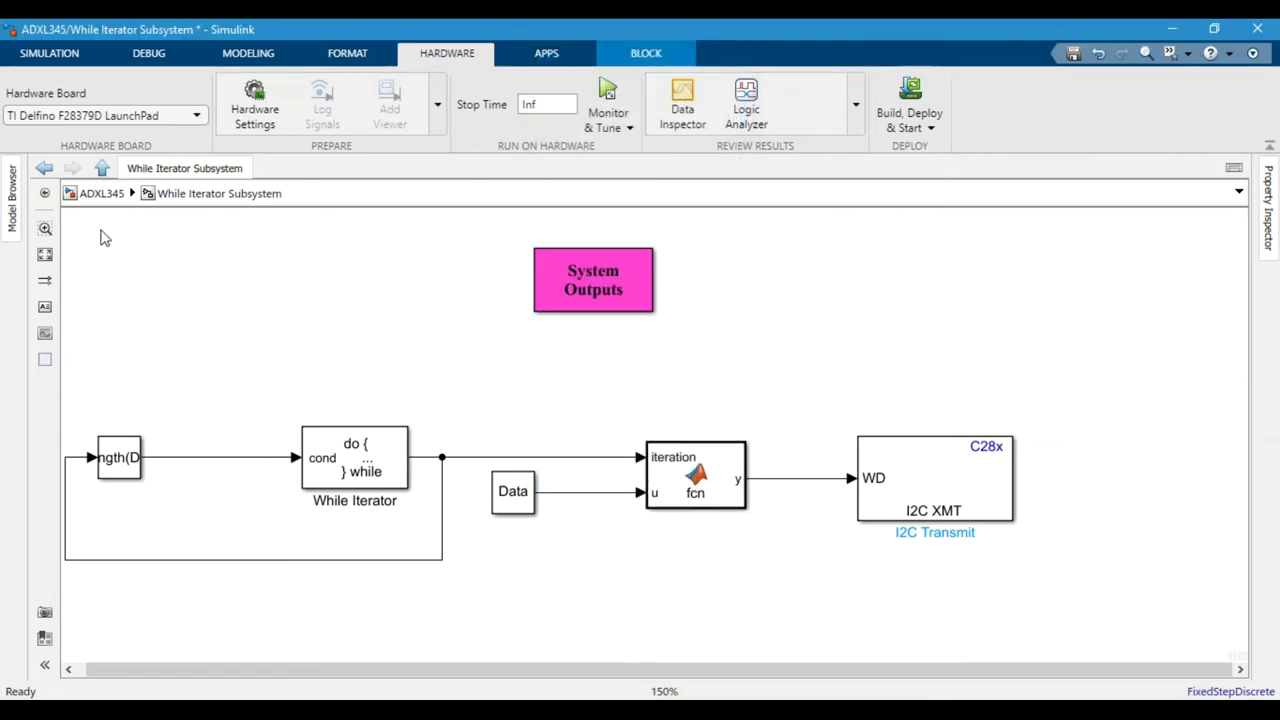
- Return to the top-level ADXL345 model and select, then deselect, the While Iterator Subsystem
click(97, 195)
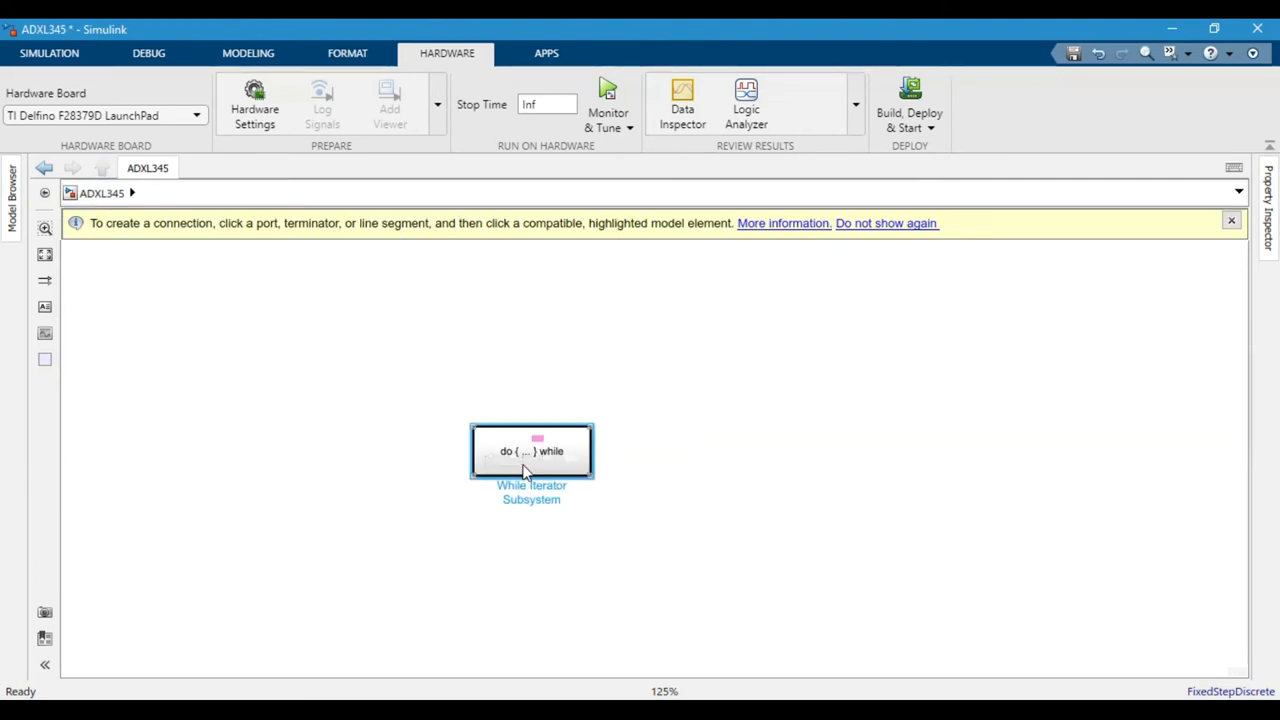
scroll(523, 475, up, 1)
click(485, 470)
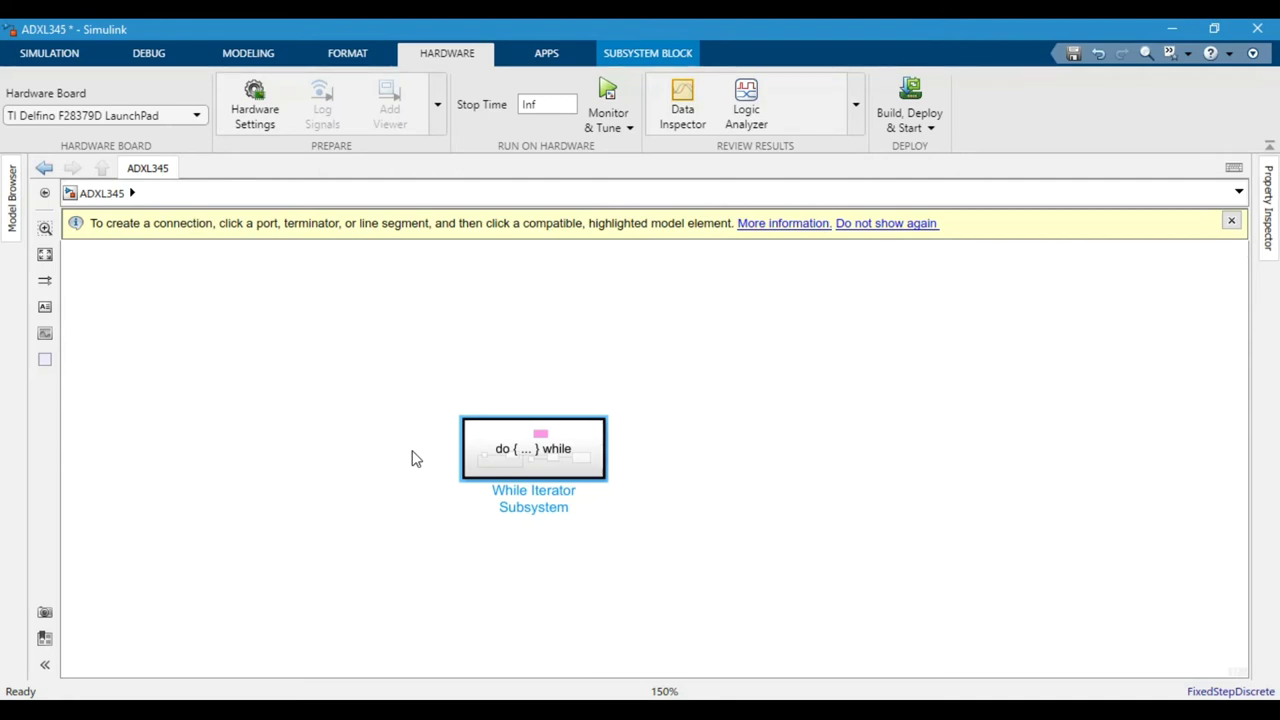
drag(411, 381, 677, 491)
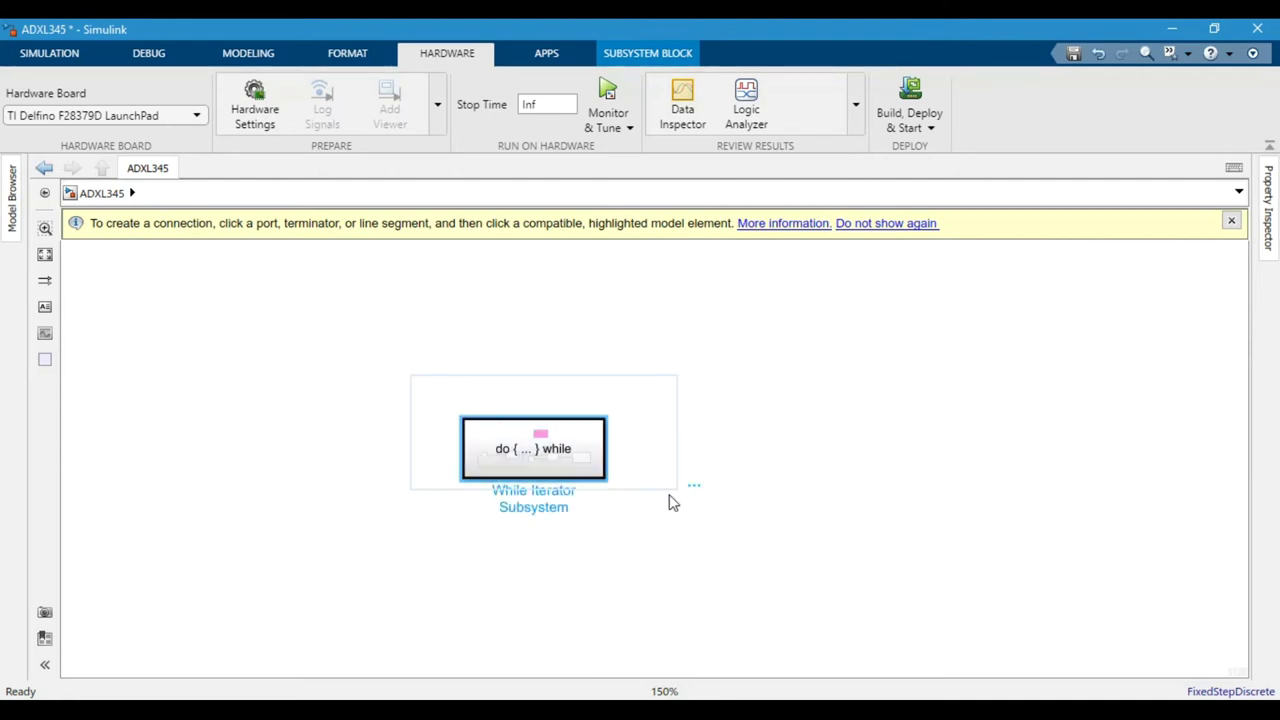
click(455, 525)
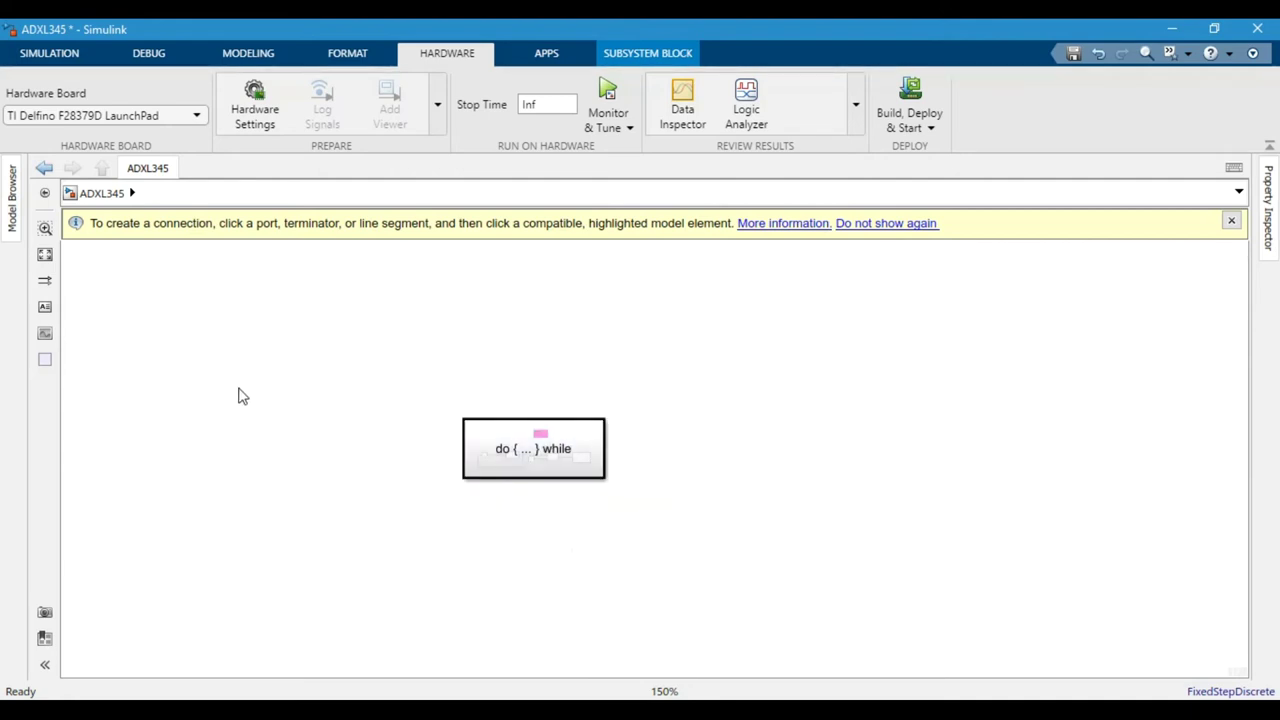
- Add a Constant 1 with a Unit Delay block beside it, shifting the do-while subsystem down
double_click(287, 342)
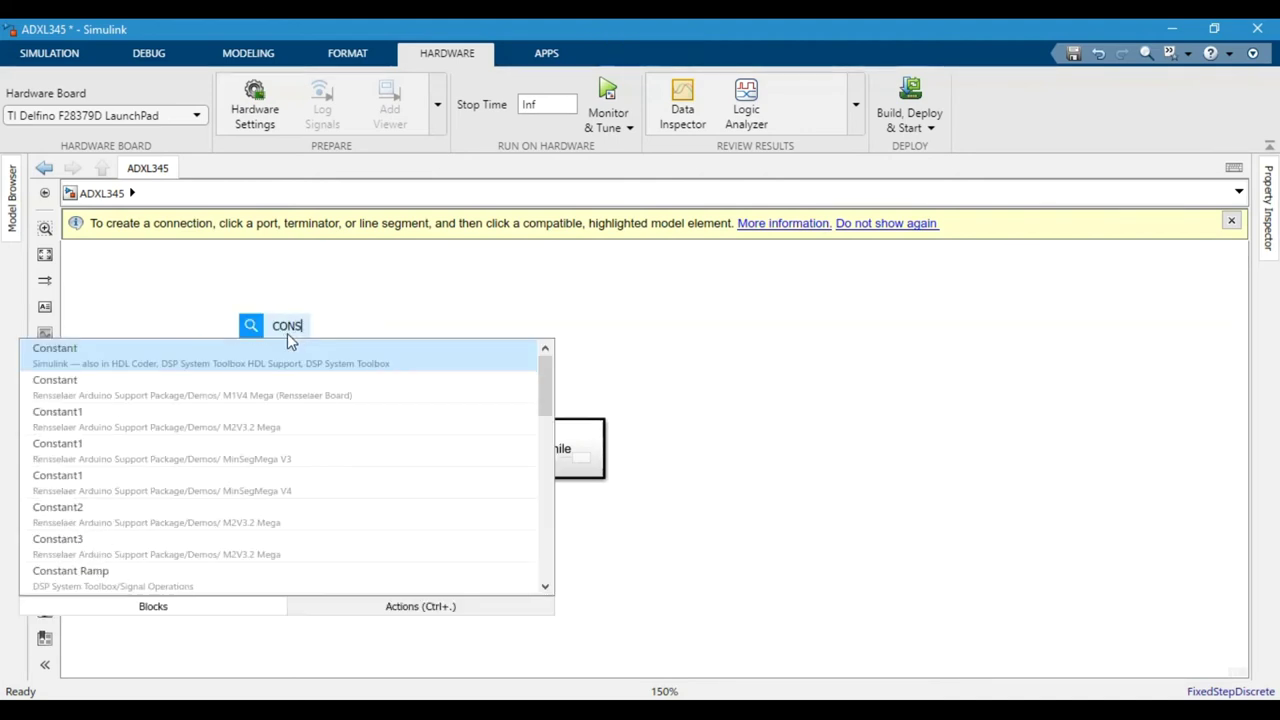
key(Return)
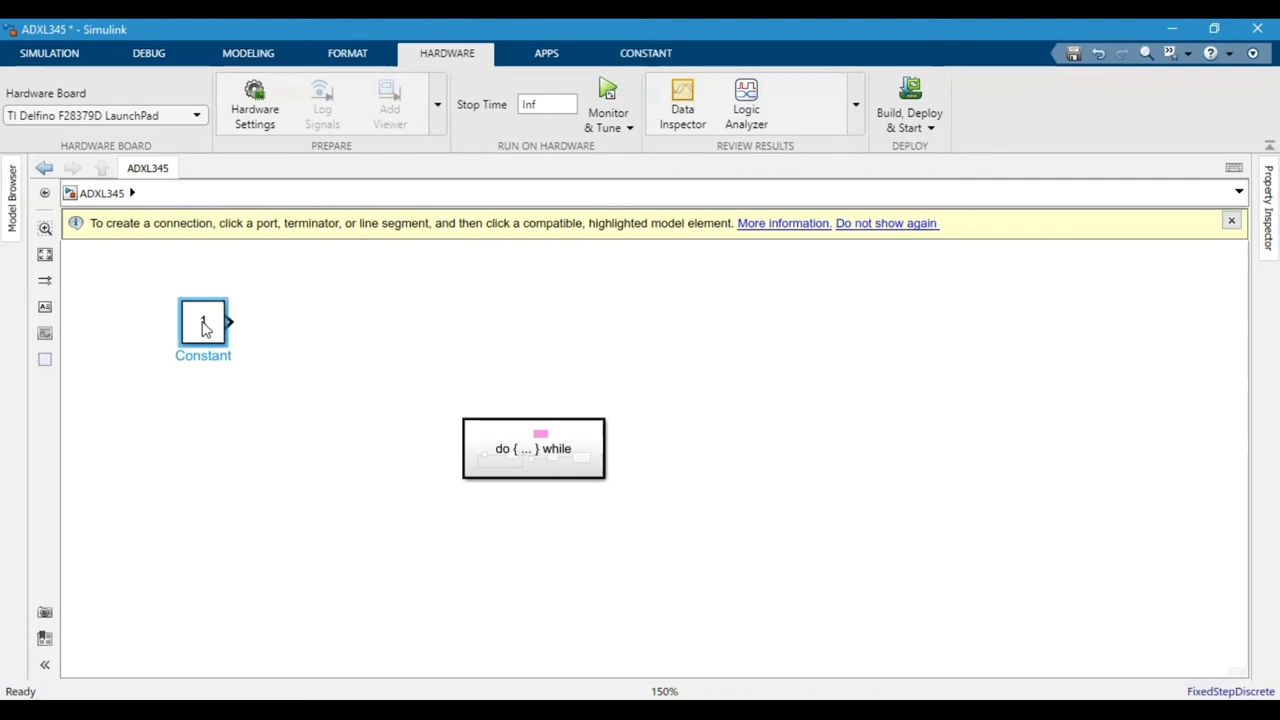
double_click(314, 321)
text(unit)
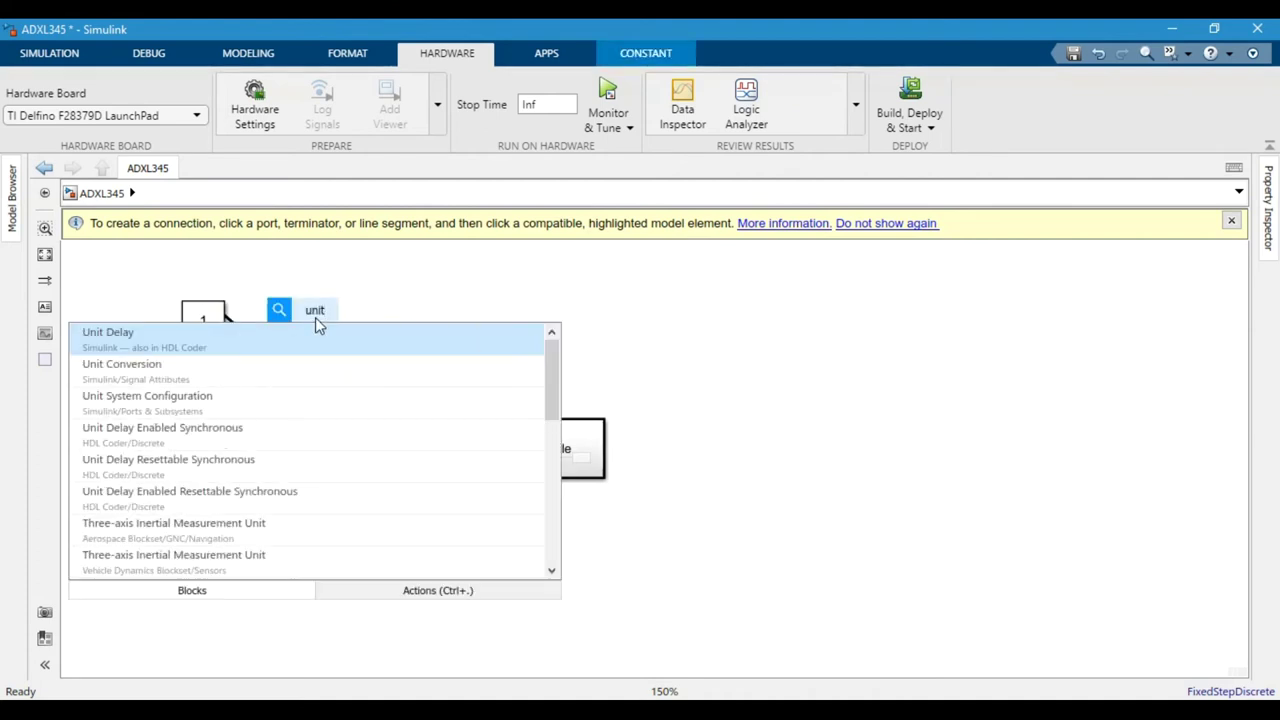
key(Return)
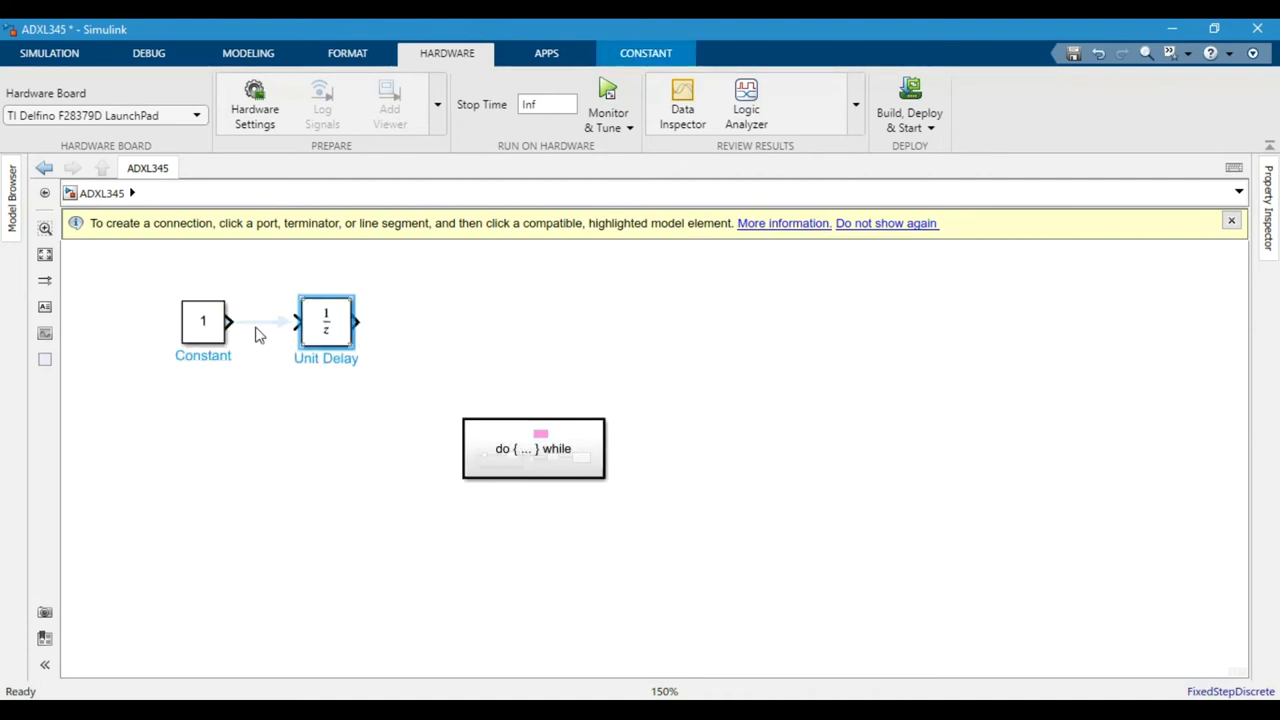
drag(594, 475, 658, 512)
click(574, 354)
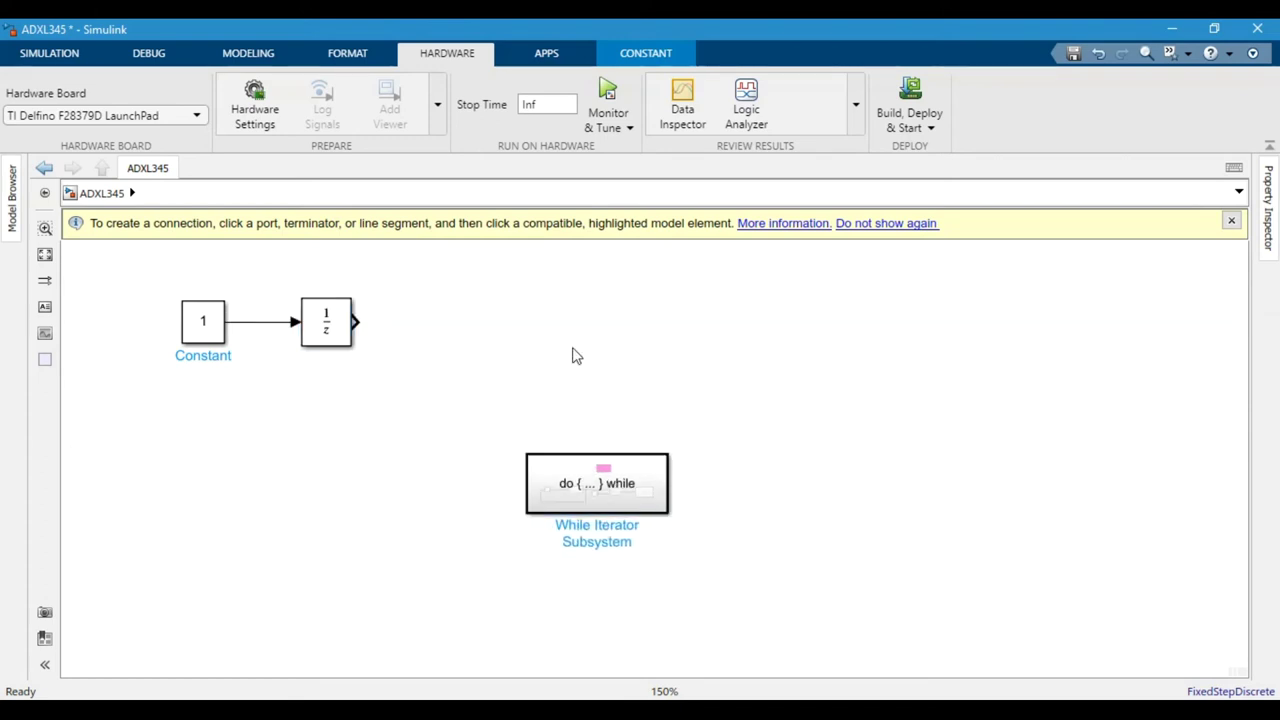
- Insert a NOT block rotated downward and connect the Unit Delay output to it
double_click(458, 337)
text(not)
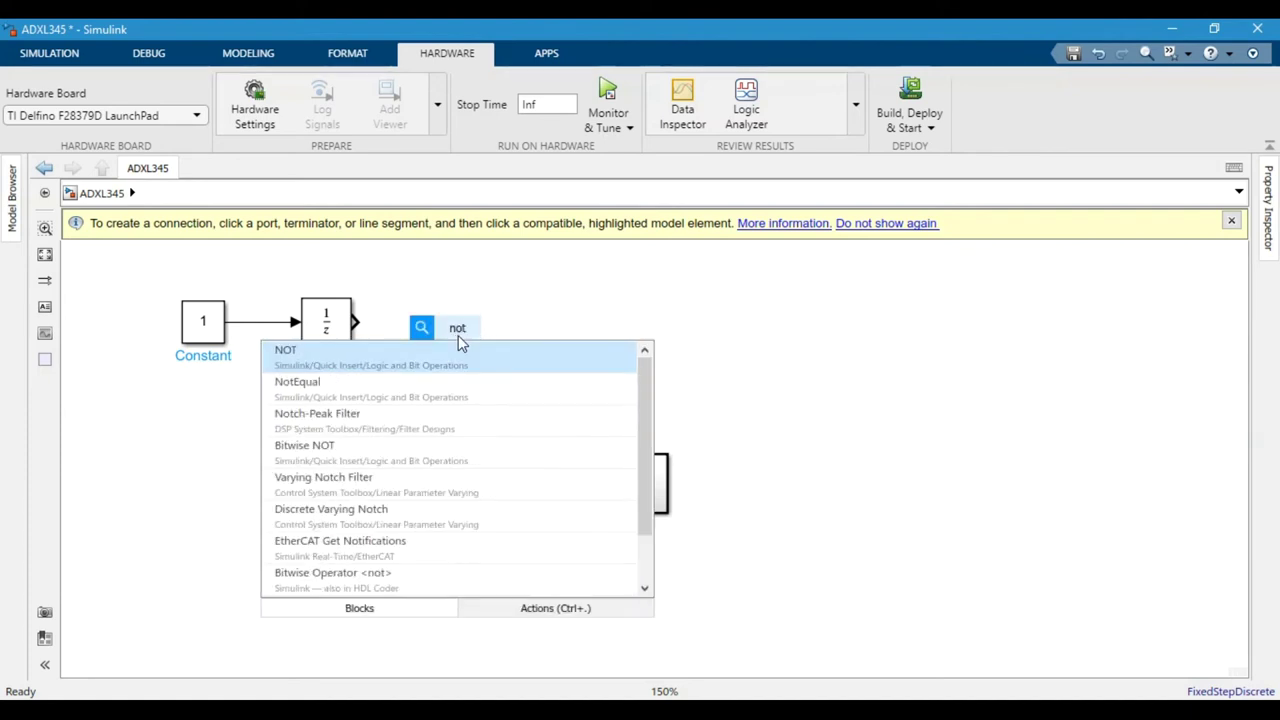
key(Return)
drag(455, 343, 482, 377)
key(ctrl+r)
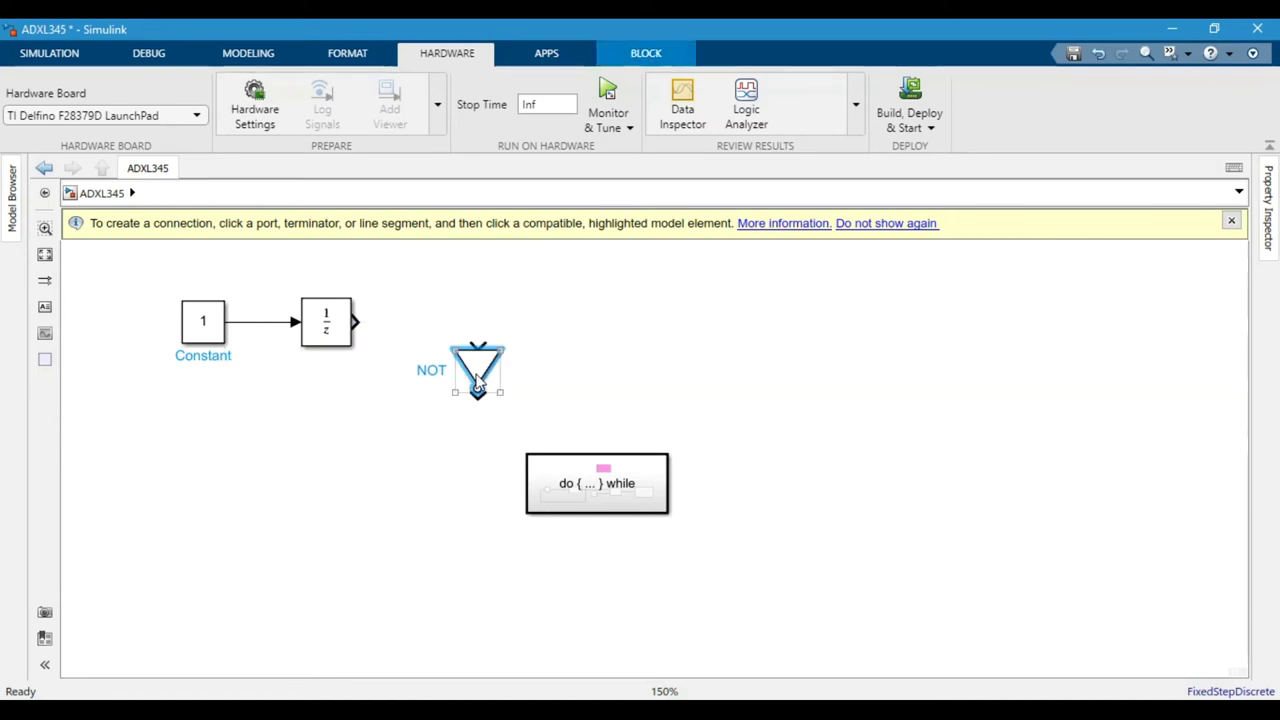
click(360, 321)
click(479, 347)
drag(482, 370, 541, 372)
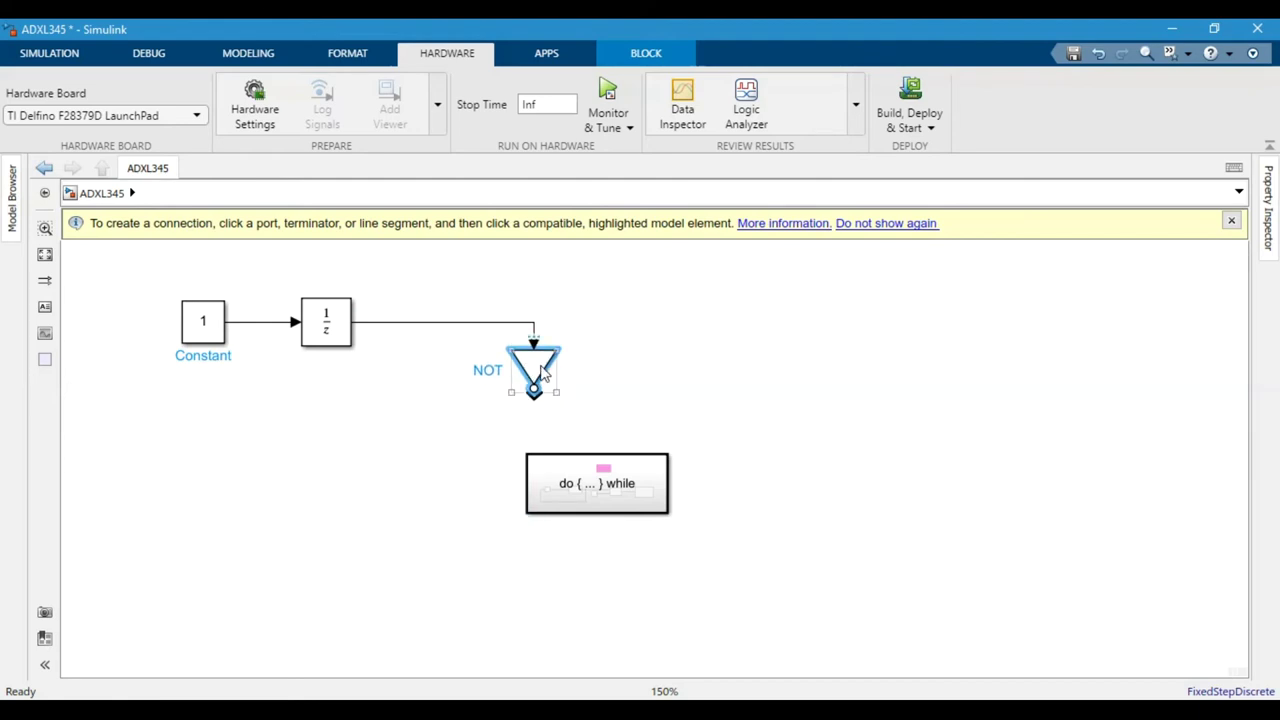
- Set the NOT block's icon shape to rectangular and reposition the do-while subsystem
double_click(541, 372)
click(692, 412)
click(694, 447)
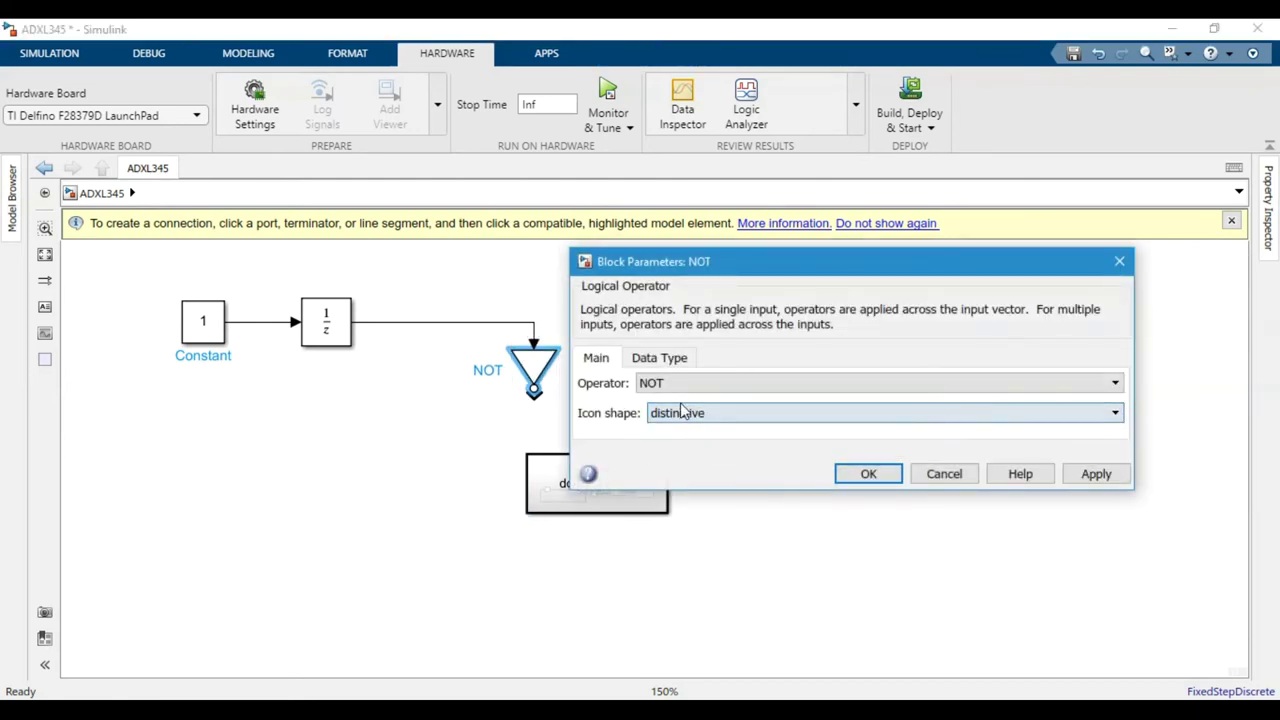
click(658, 358)
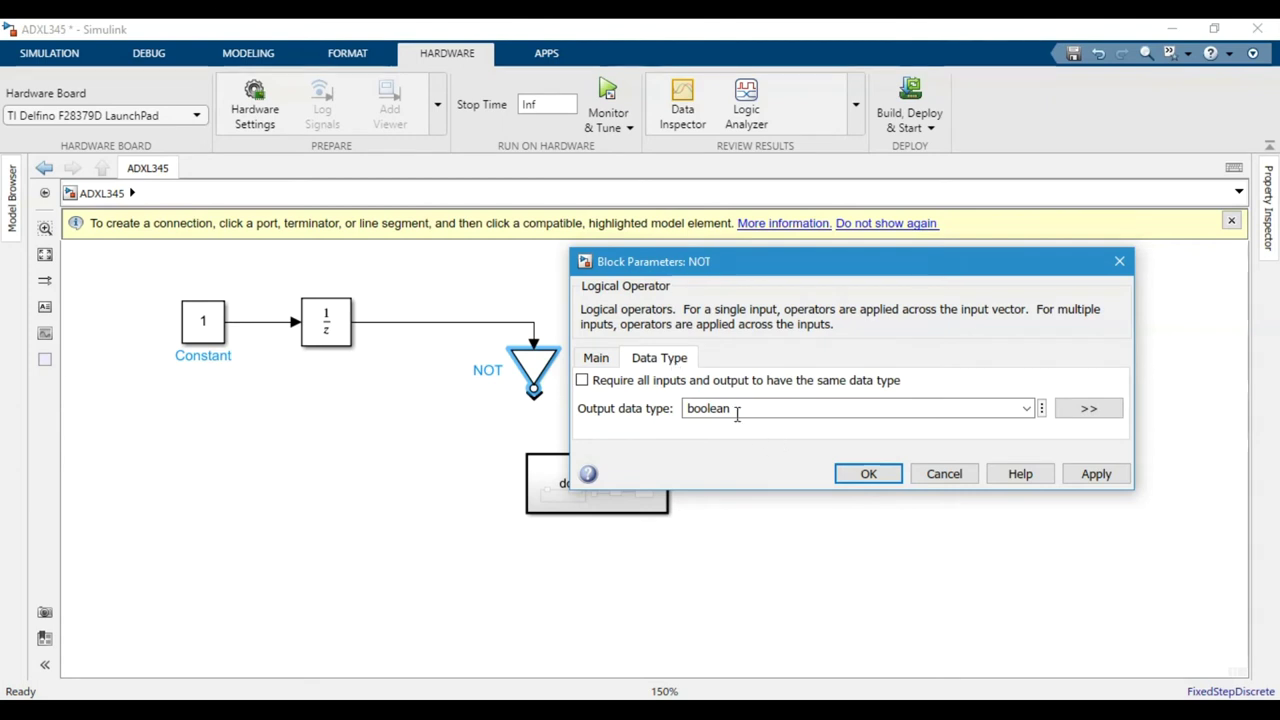
click(857, 470)
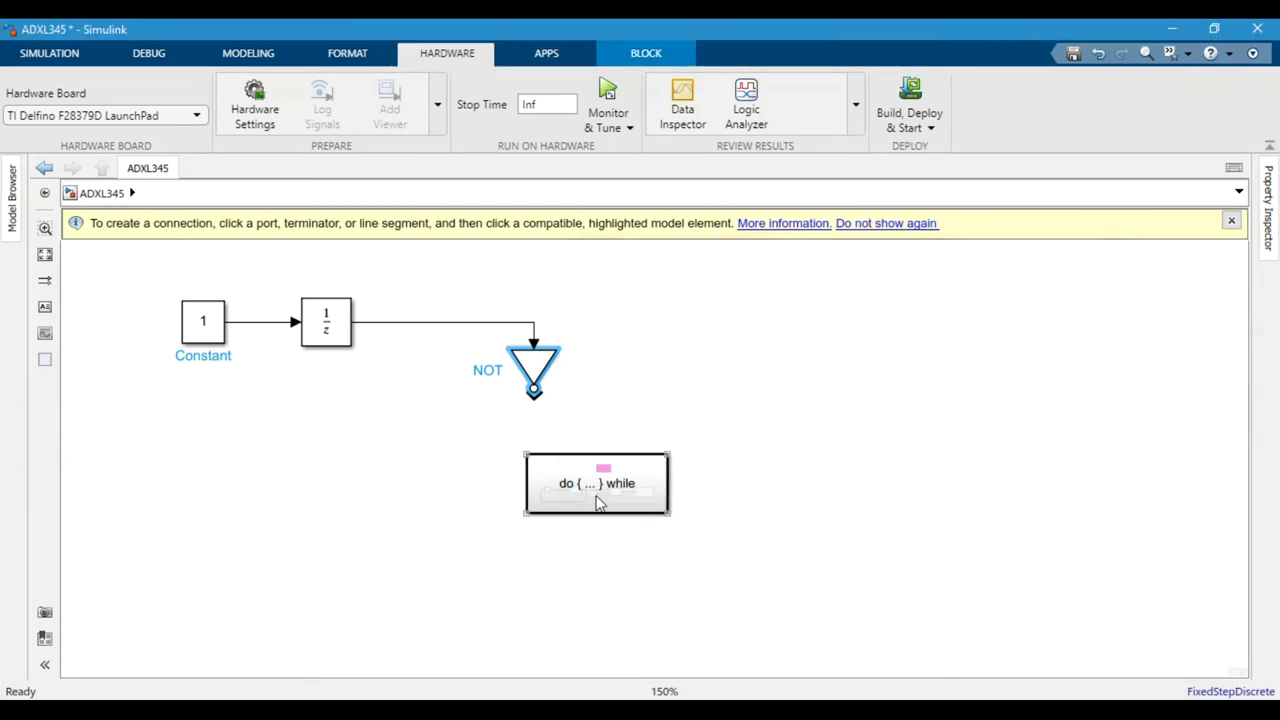
drag(597, 503, 583, 552)
double_click(545, 373)
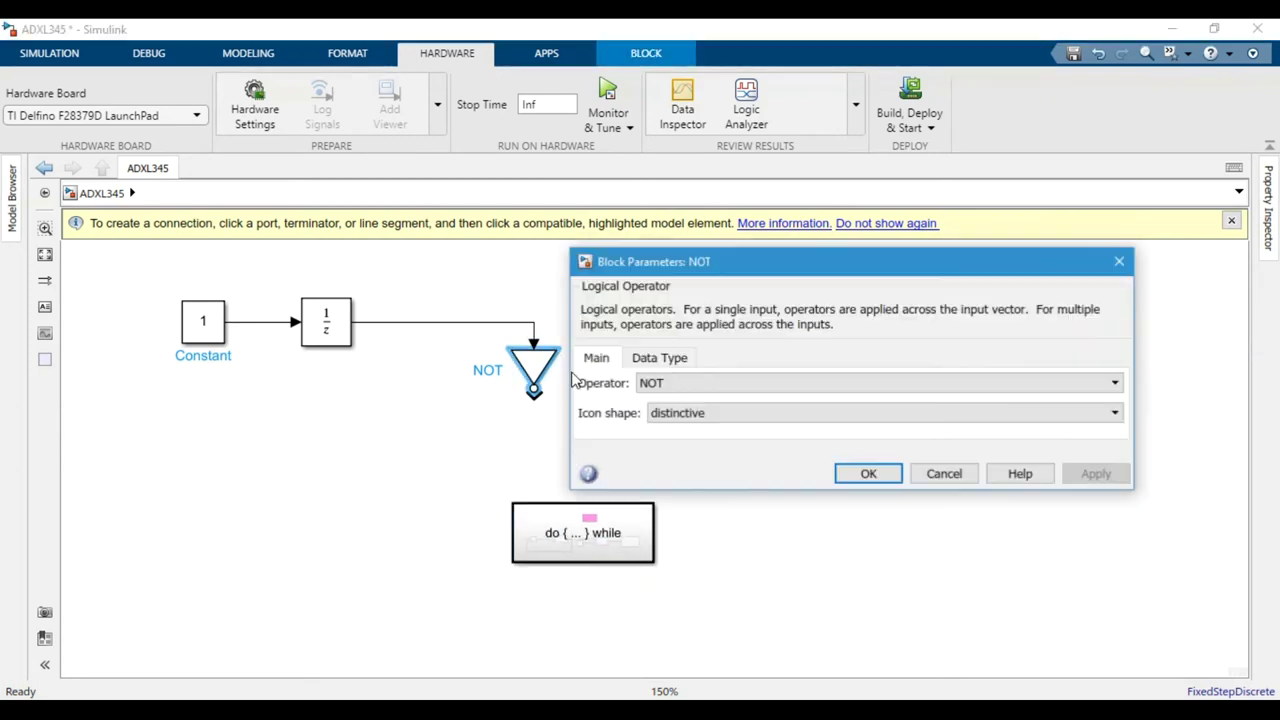
click(697, 414)
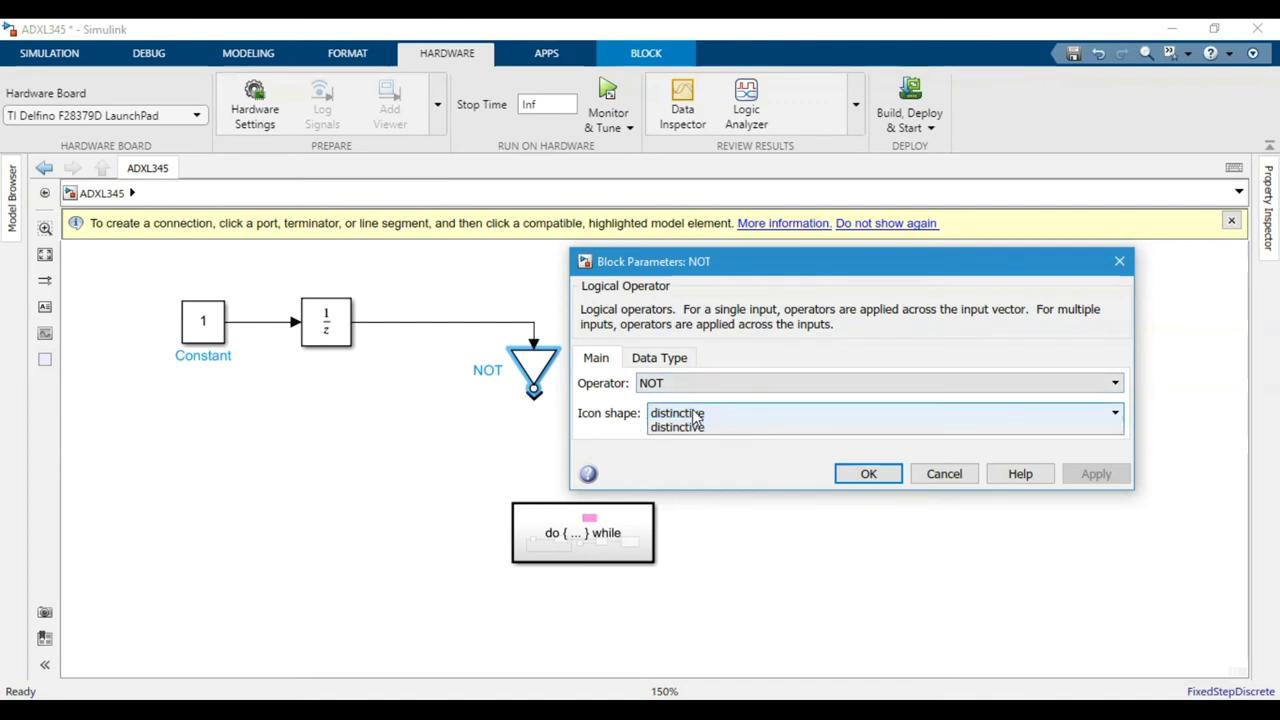
click(681, 431)
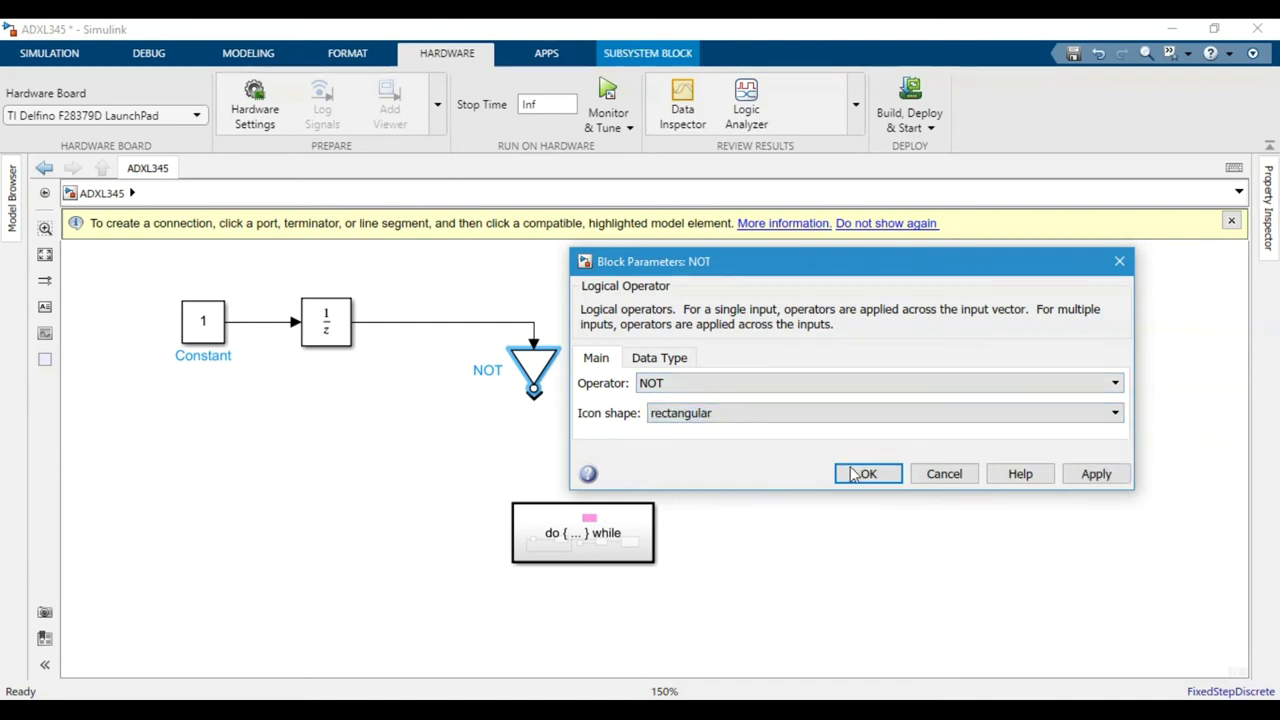
click(862, 474)
drag(591, 517, 540, 494)
drag(424, 455, 654, 575)
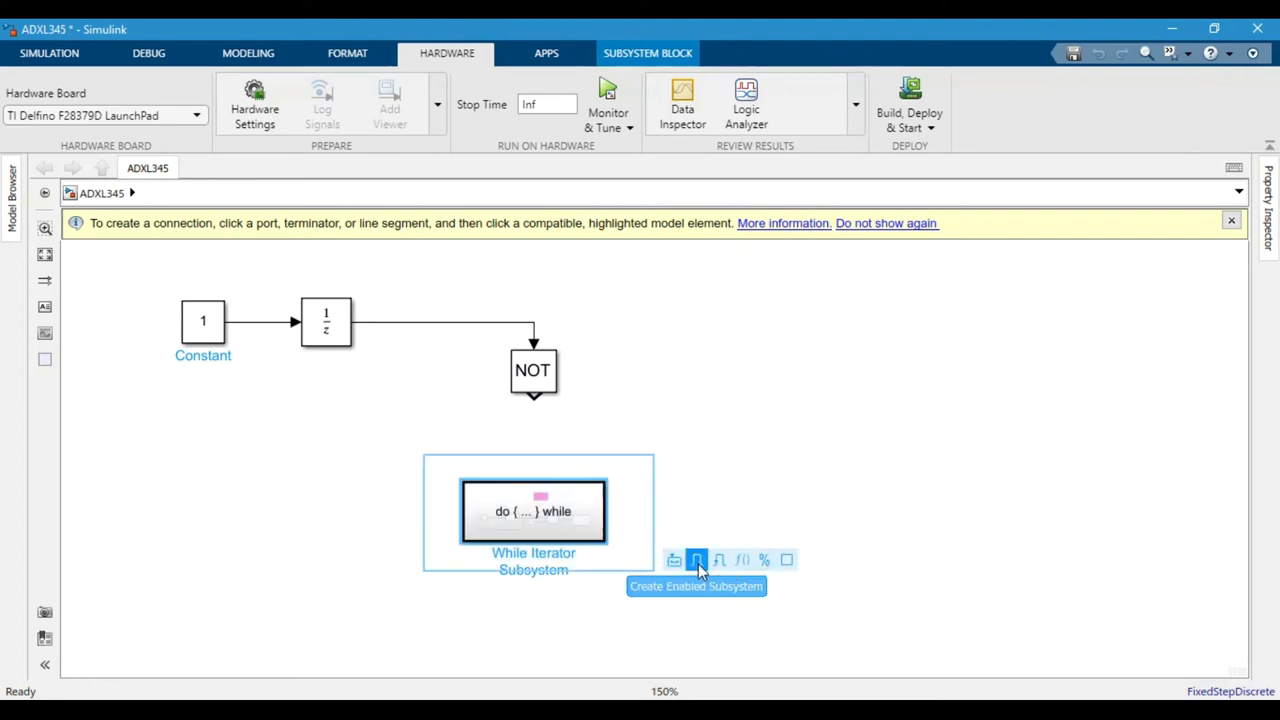
- Wire the NOT output into the subsystem's enable input
click(697, 563)
click(557, 429)
click(532, 457)
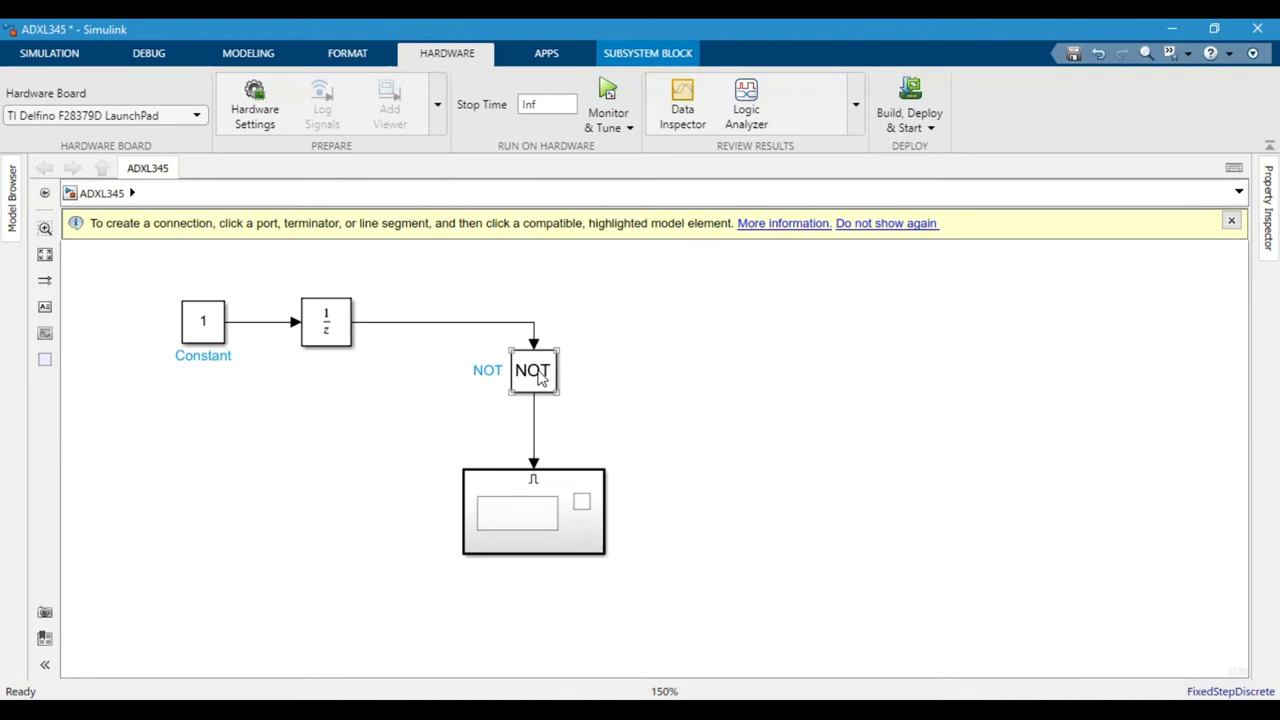
- Insert a Rate Transition block fed by a branch of the Unit Delay signal
double_click(707, 319)
text(rate)
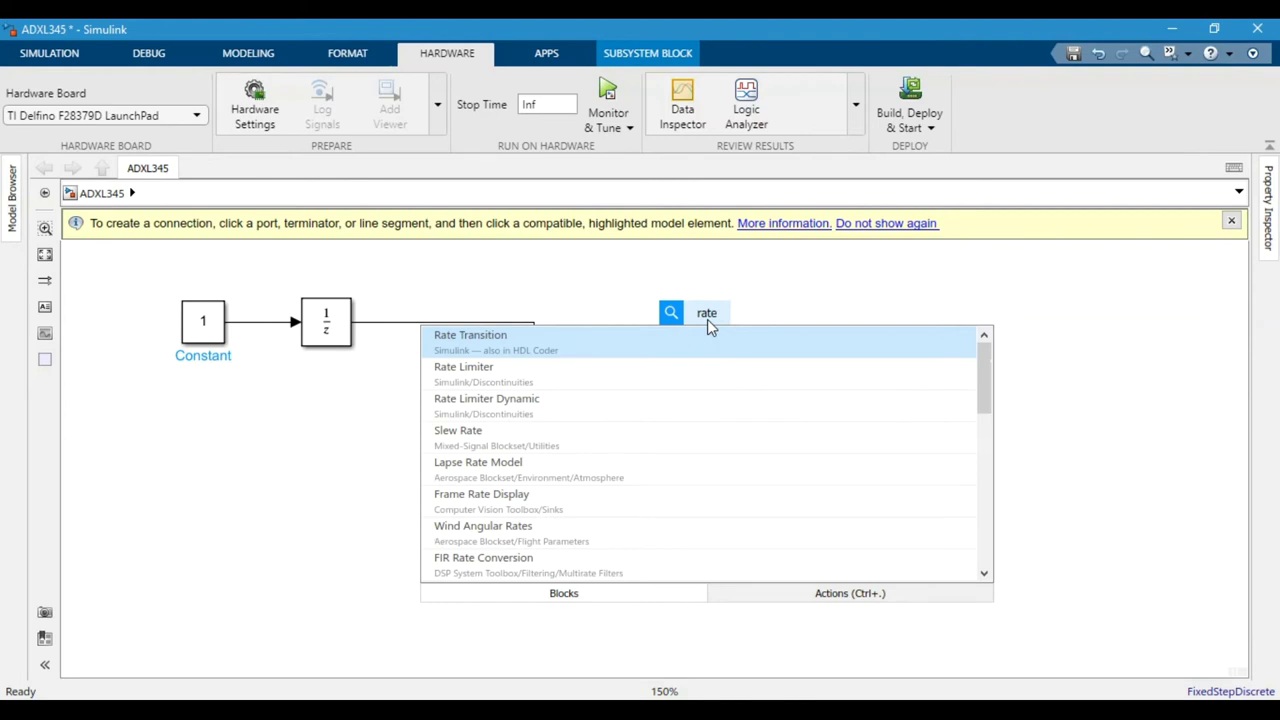
key(Return)
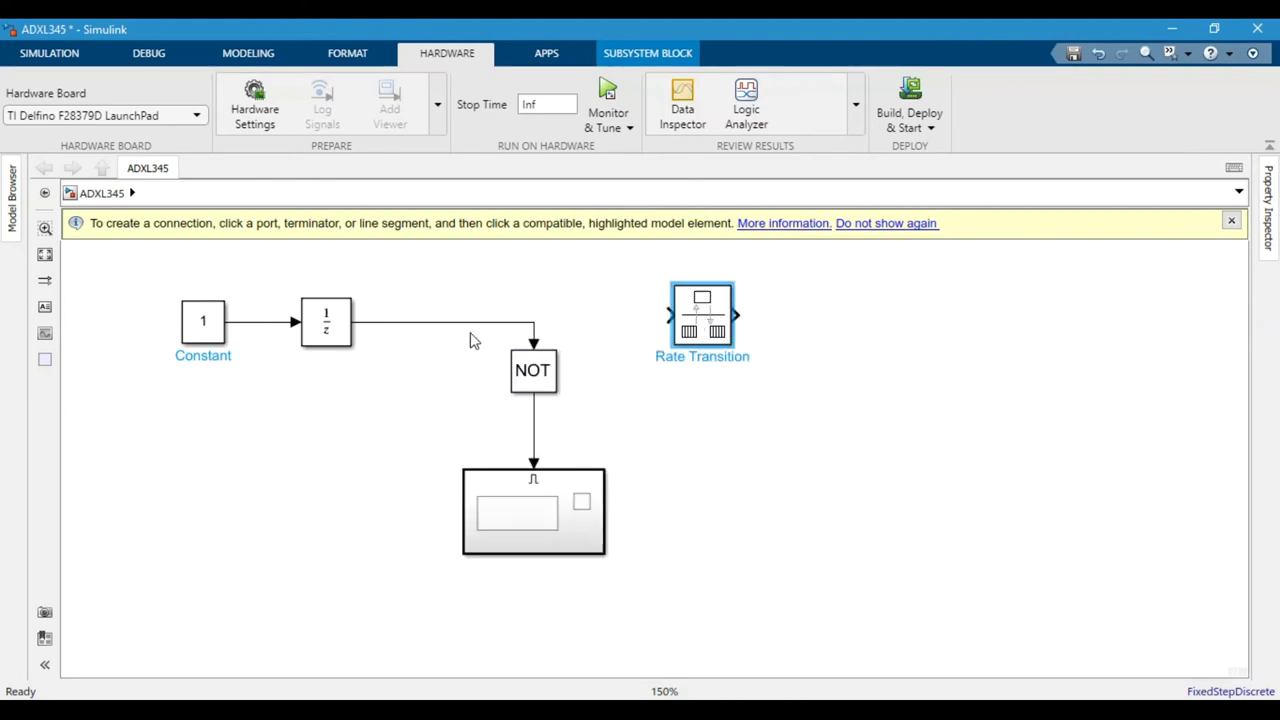
click(528, 322)
click(700, 318)
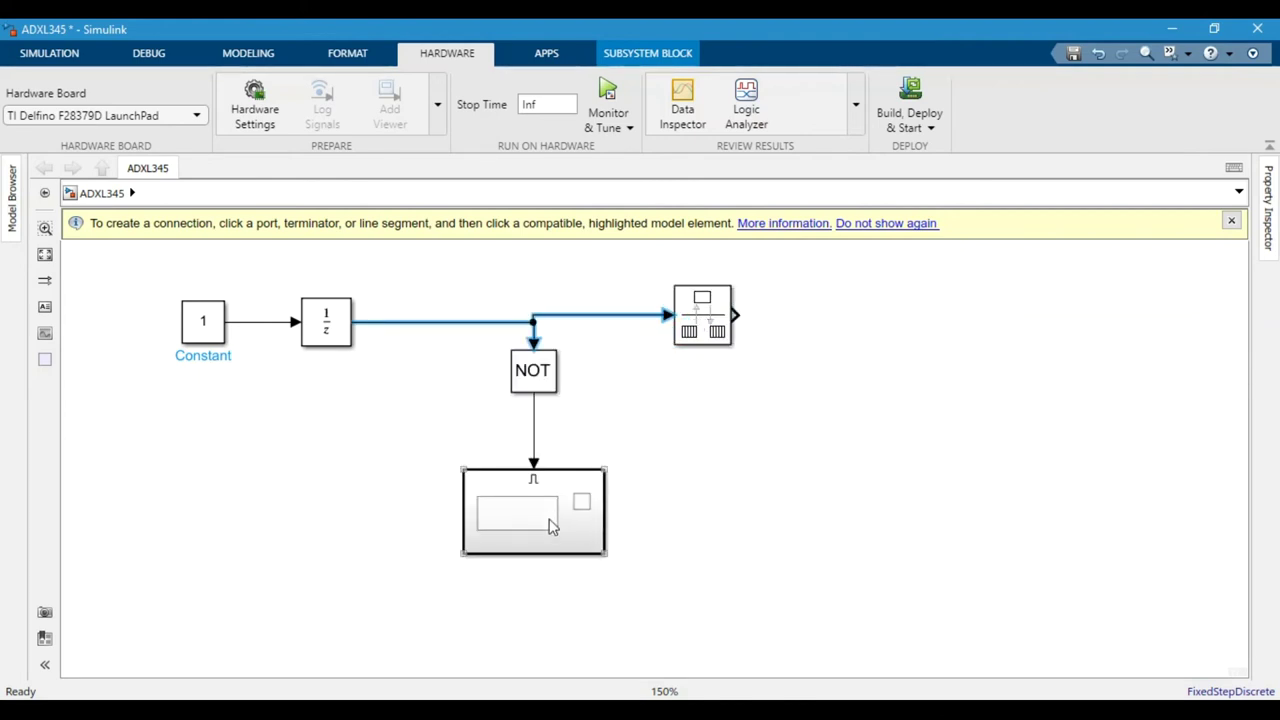
click(712, 346)
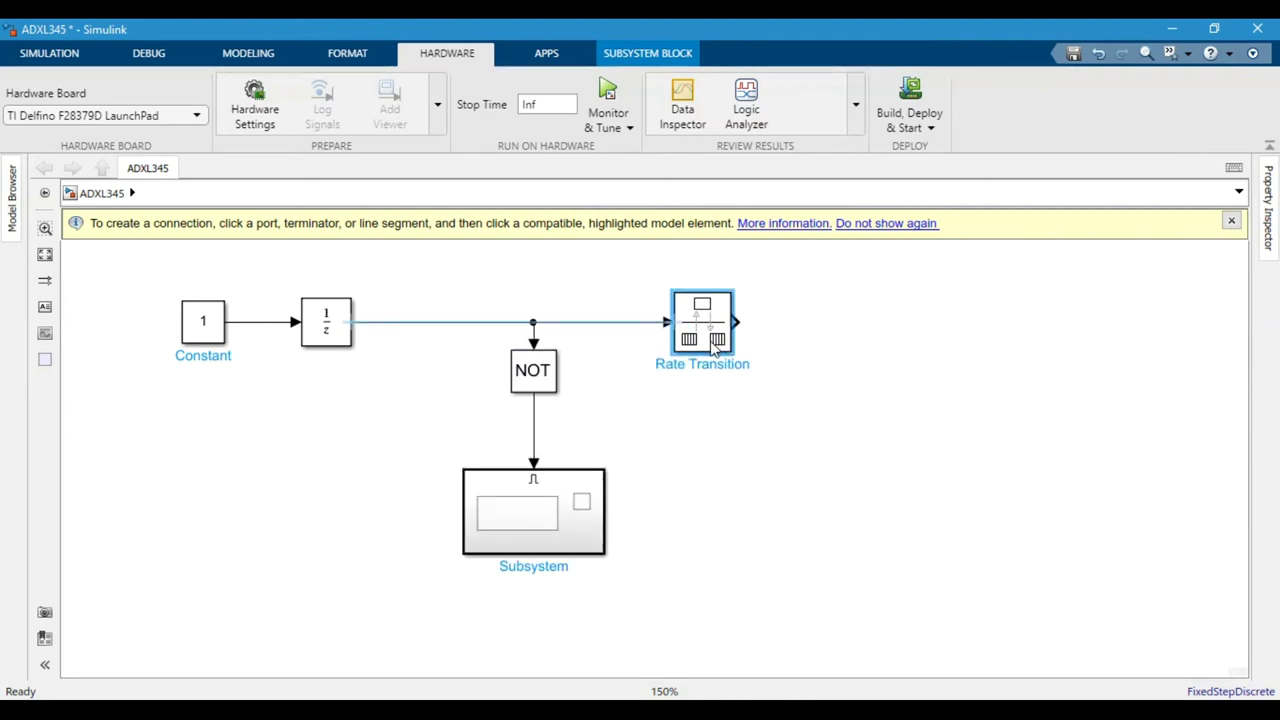
- Copy the Subsystem as Subsystem1 and connect the Rate Transition output to its input
drag(549, 523, 855, 516)
drag(736, 322, 860, 470)
click(847, 521)
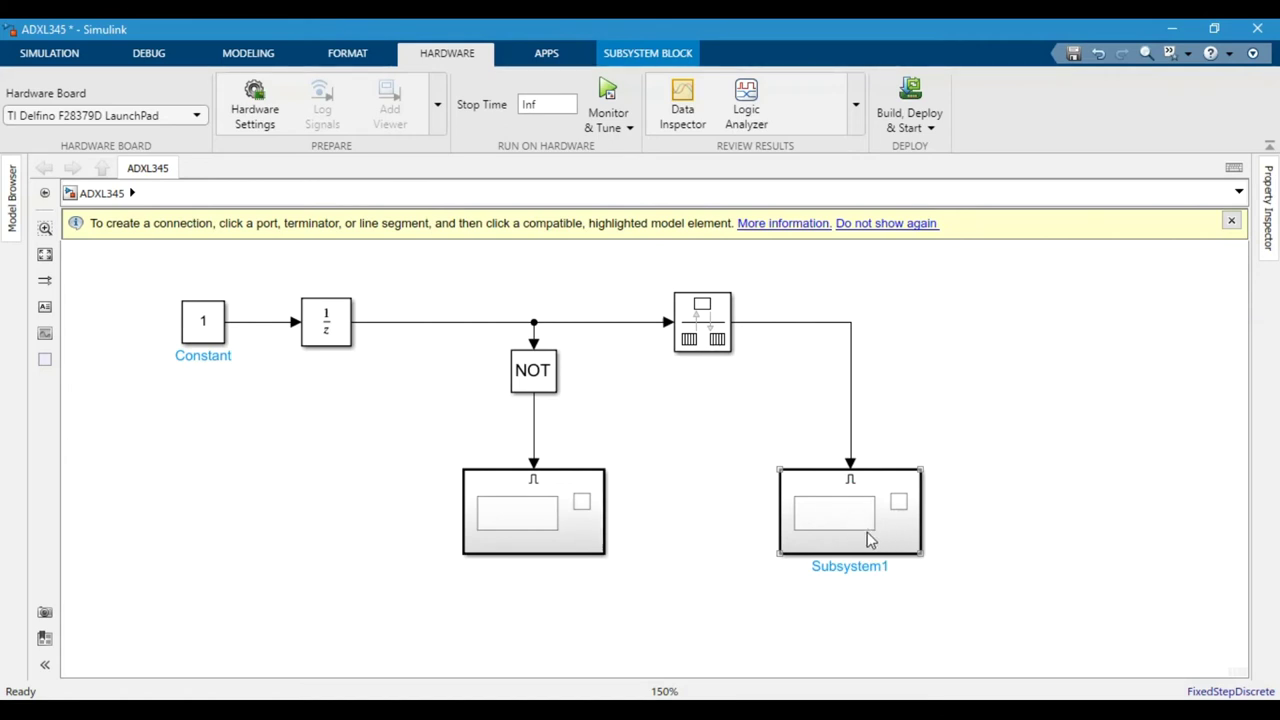
click(749, 471)
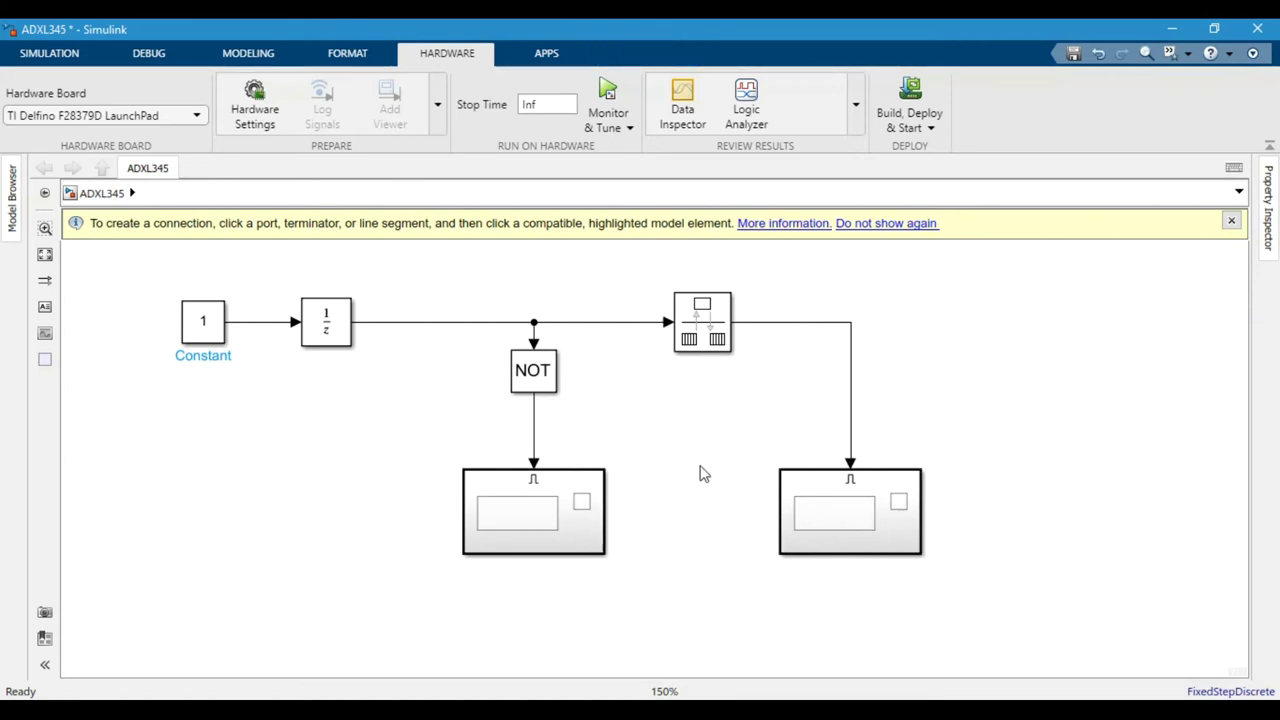
- Paste the I2C Transmit block into Subsystem1 and delete its do-while block
double_click(826, 519)
double_click(651, 460)
click(1075, 539)
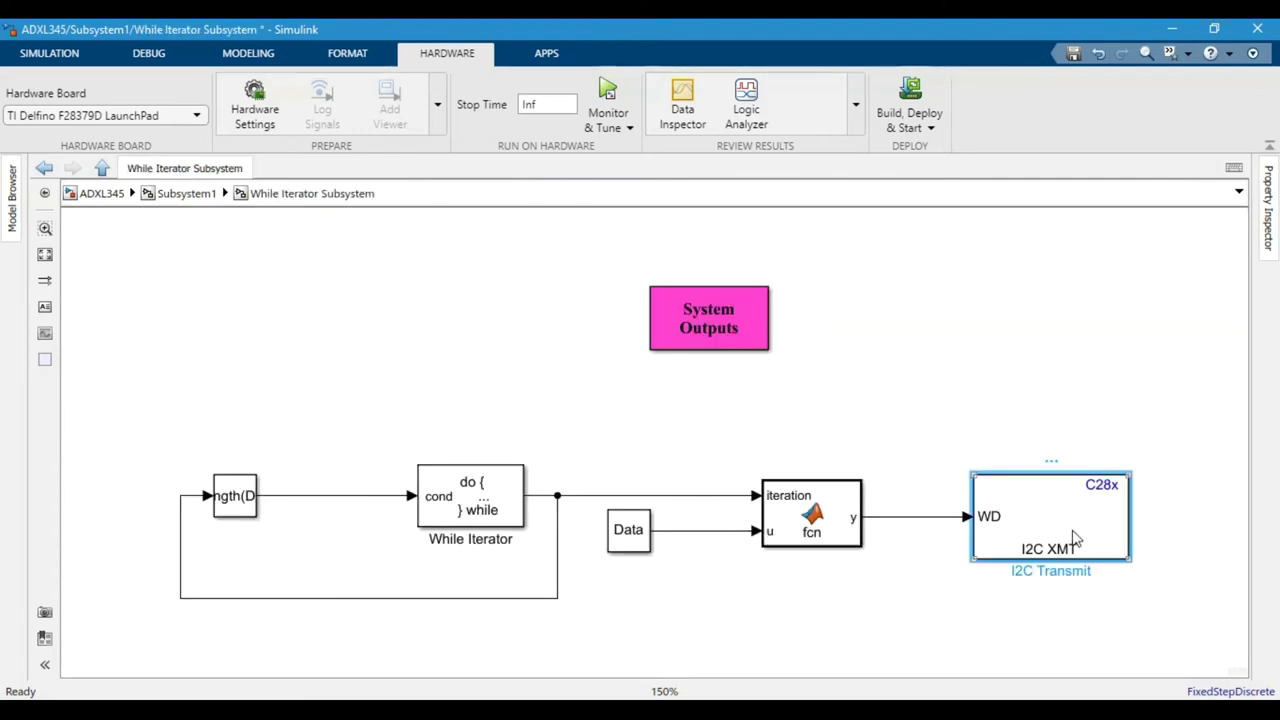
click(178, 195)
key(ctrl+v)
drag(728, 433, 550, 268)
click(617, 431)
key(Delete)
drag(471, 418, 535, 462)
- Add a Constant block with value 50 and uint8 output data type
double_click(364, 436)
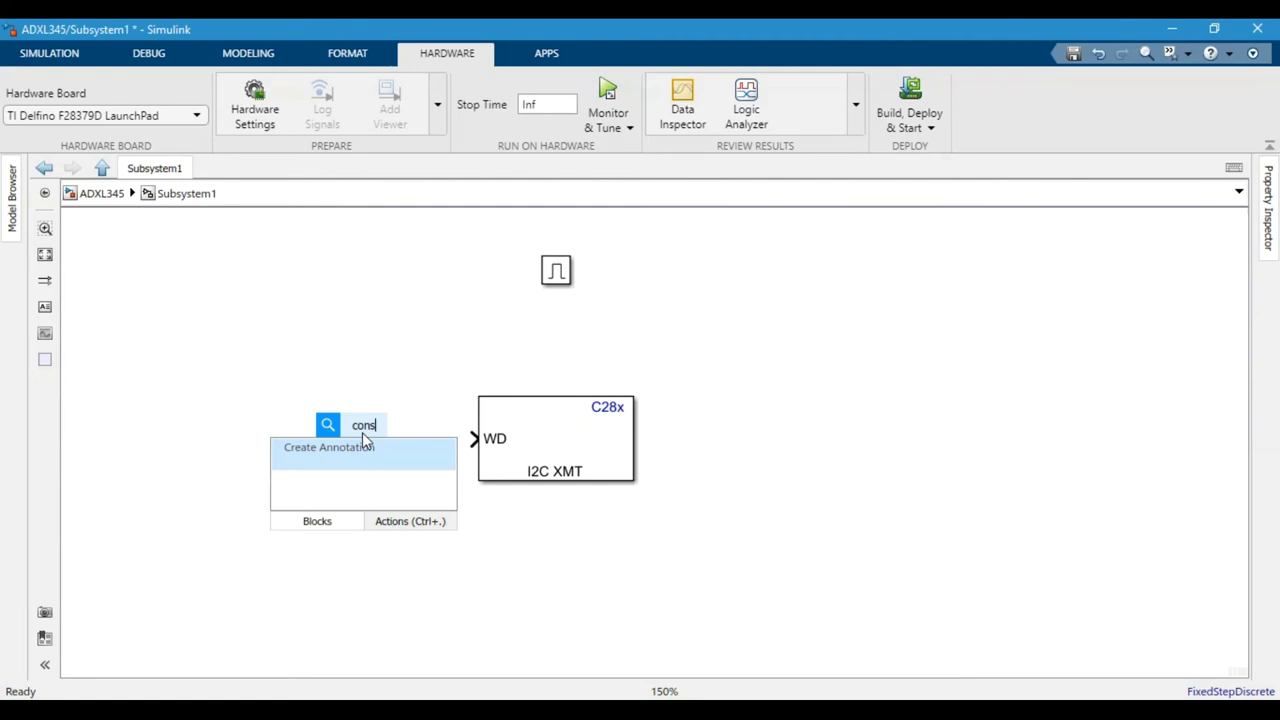
key(Return)
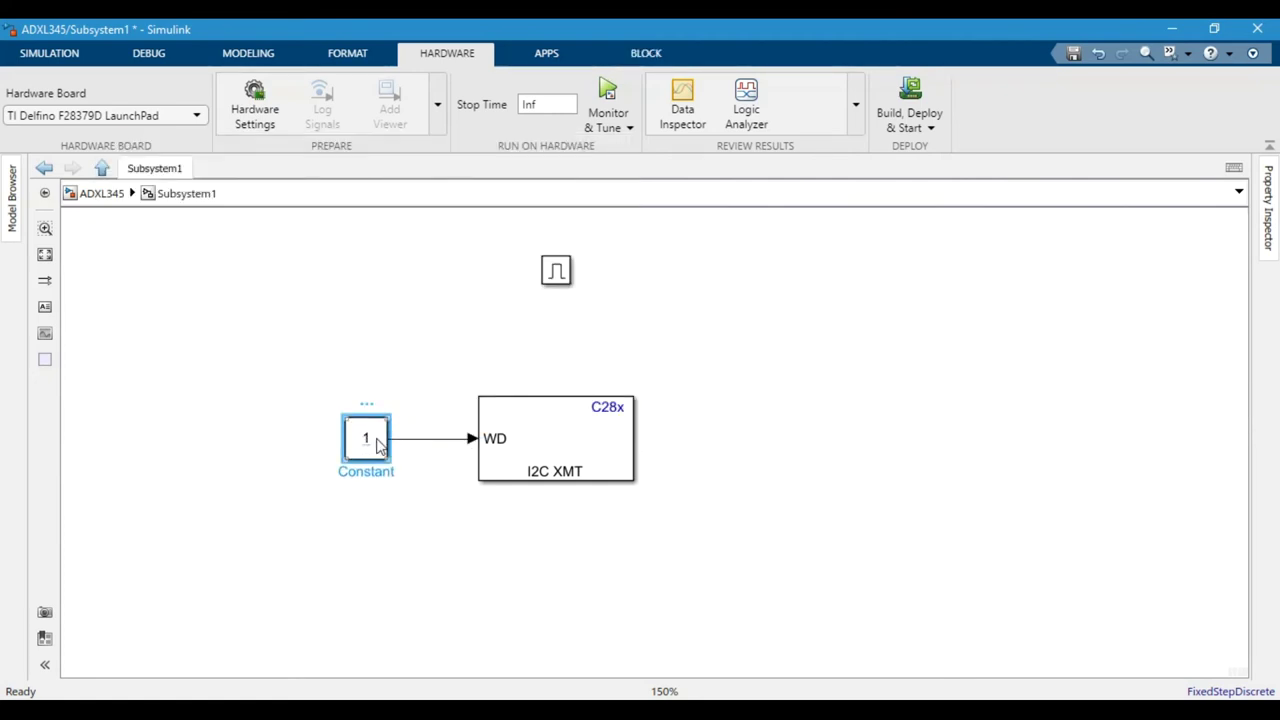
double_click(378, 443)
text(50)
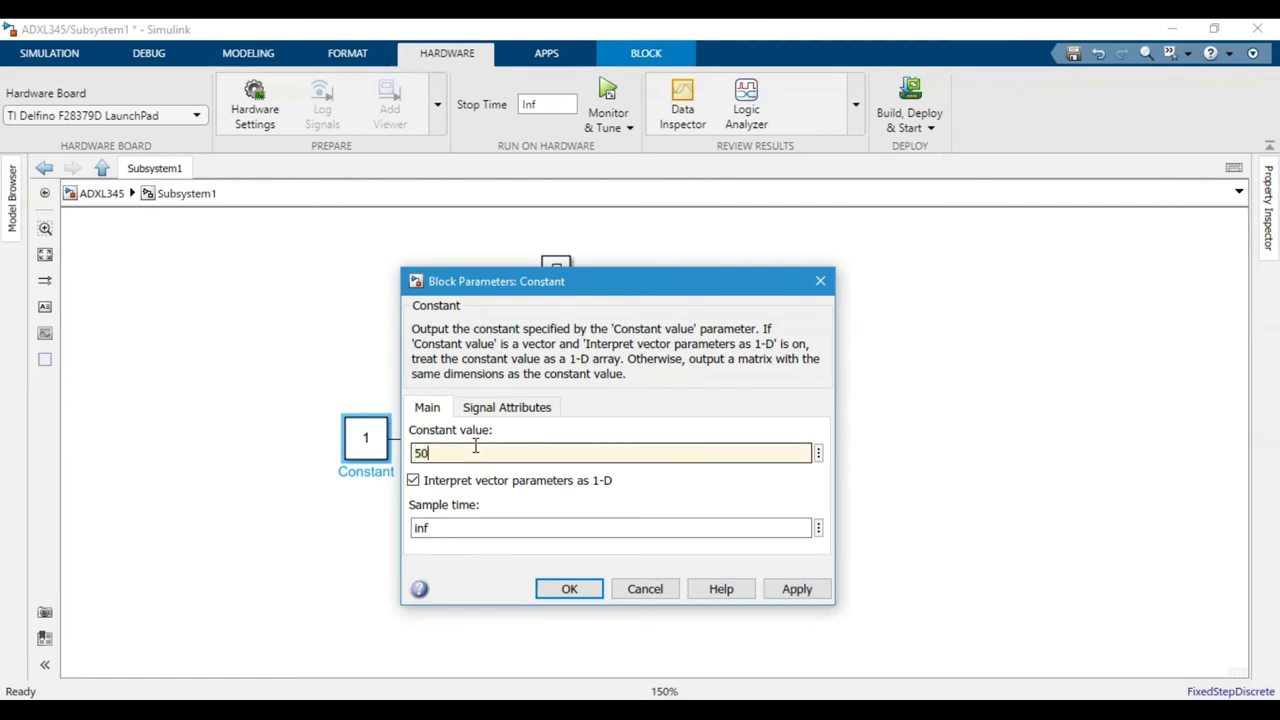
click(534, 409)
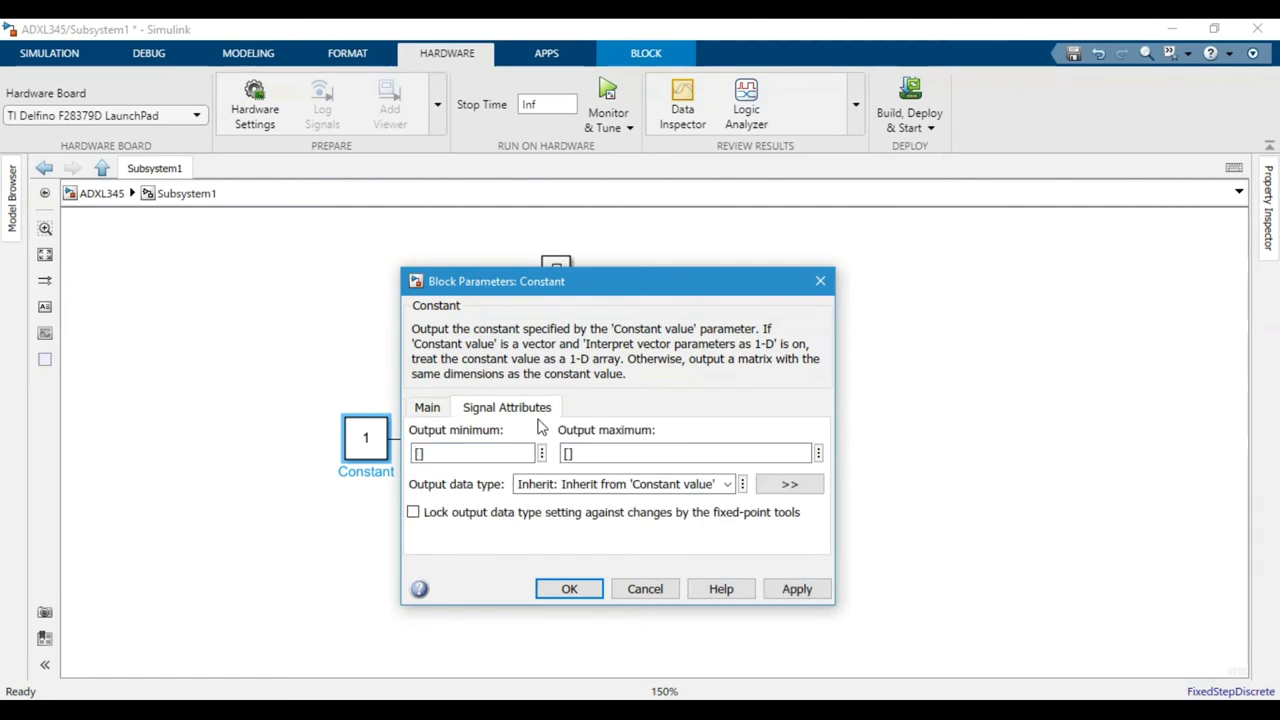
click(728, 484)
click(552, 591)
click(569, 589)
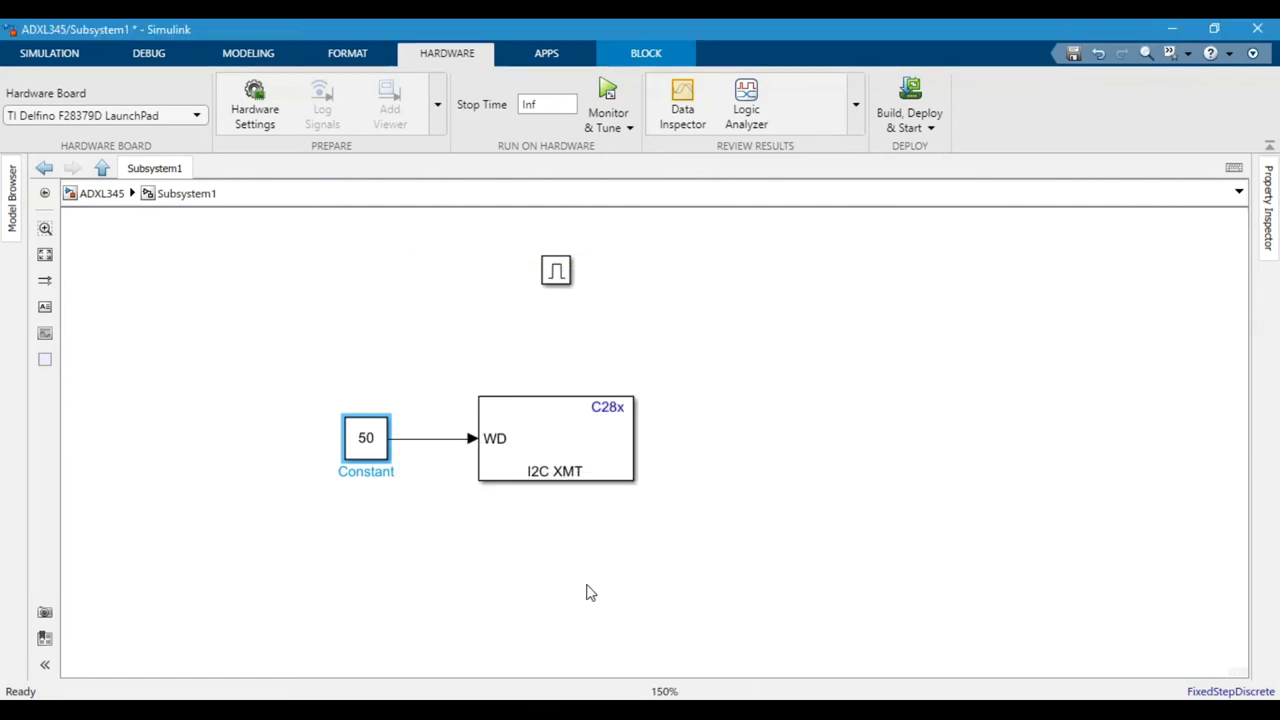
- Disable the I2C Transmit block's stop condition, keeping slave address 83
double_click(538, 459)
click(745, 459)
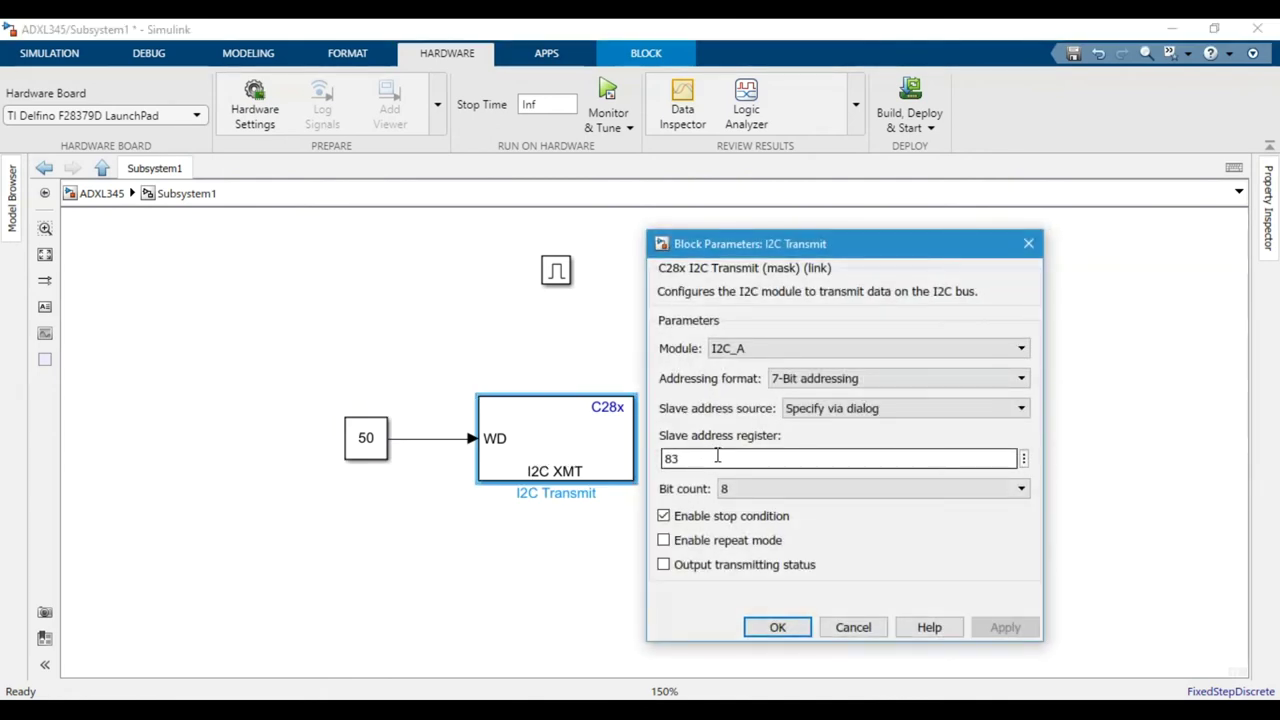
click(698, 521)
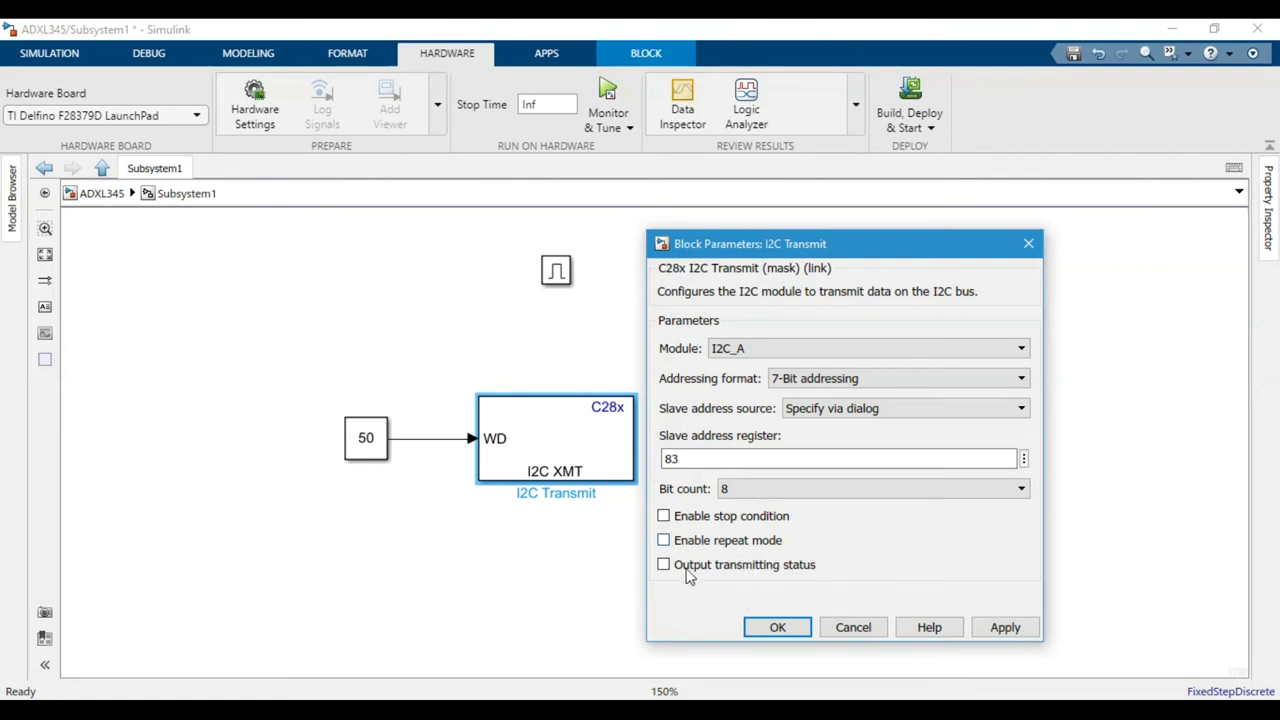
click(779, 629)
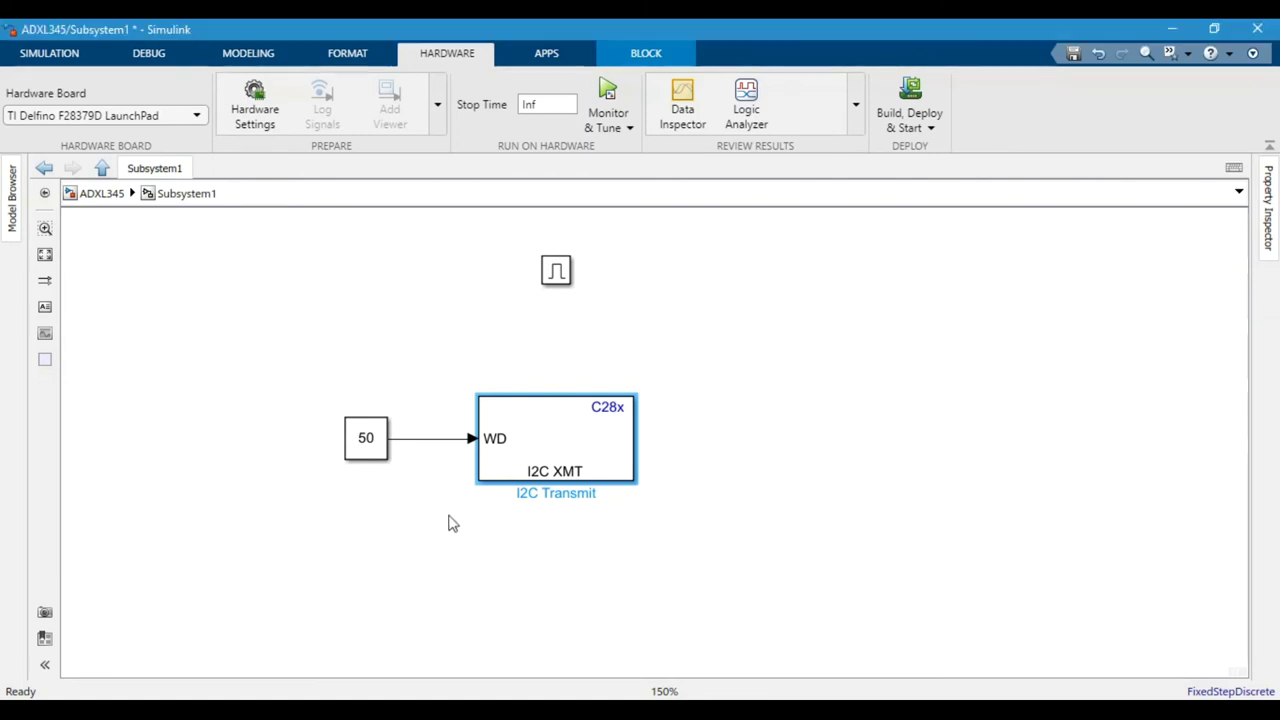
- Insert a System Outputs block in Subsystem1 with execution code DELAY_US(100);
click(449, 523)
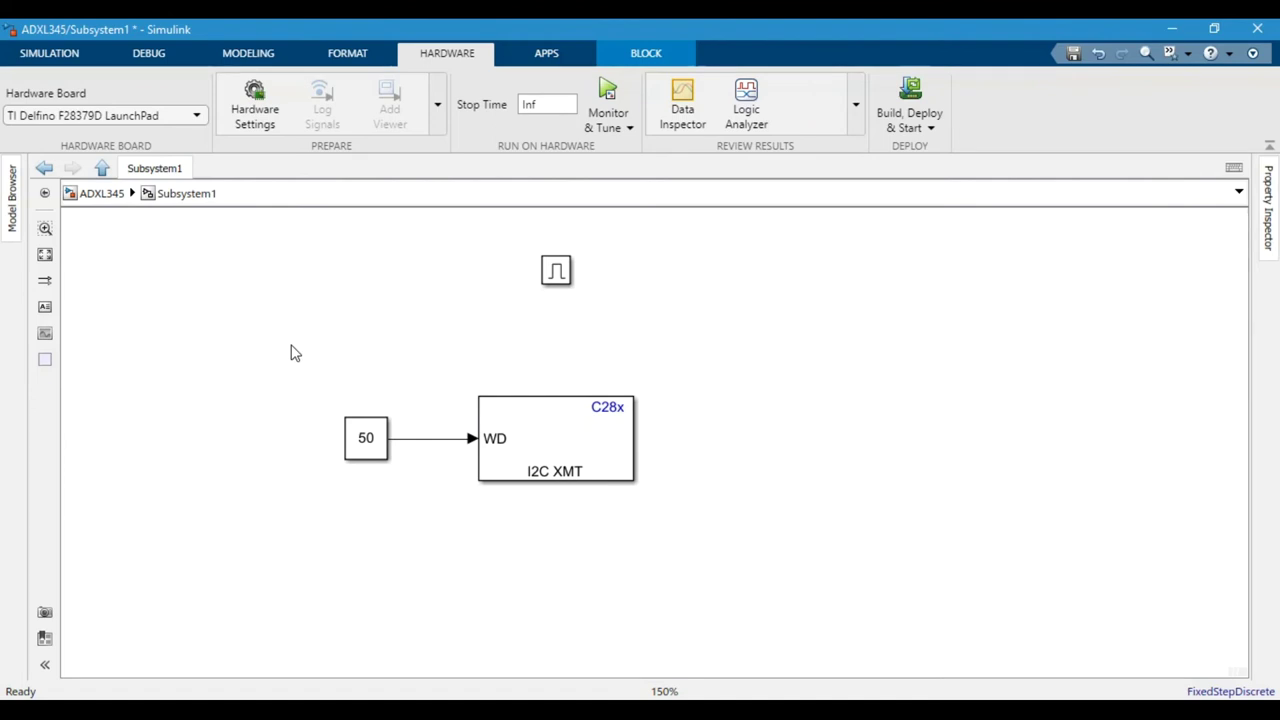
scroll(296, 422, down, 3)
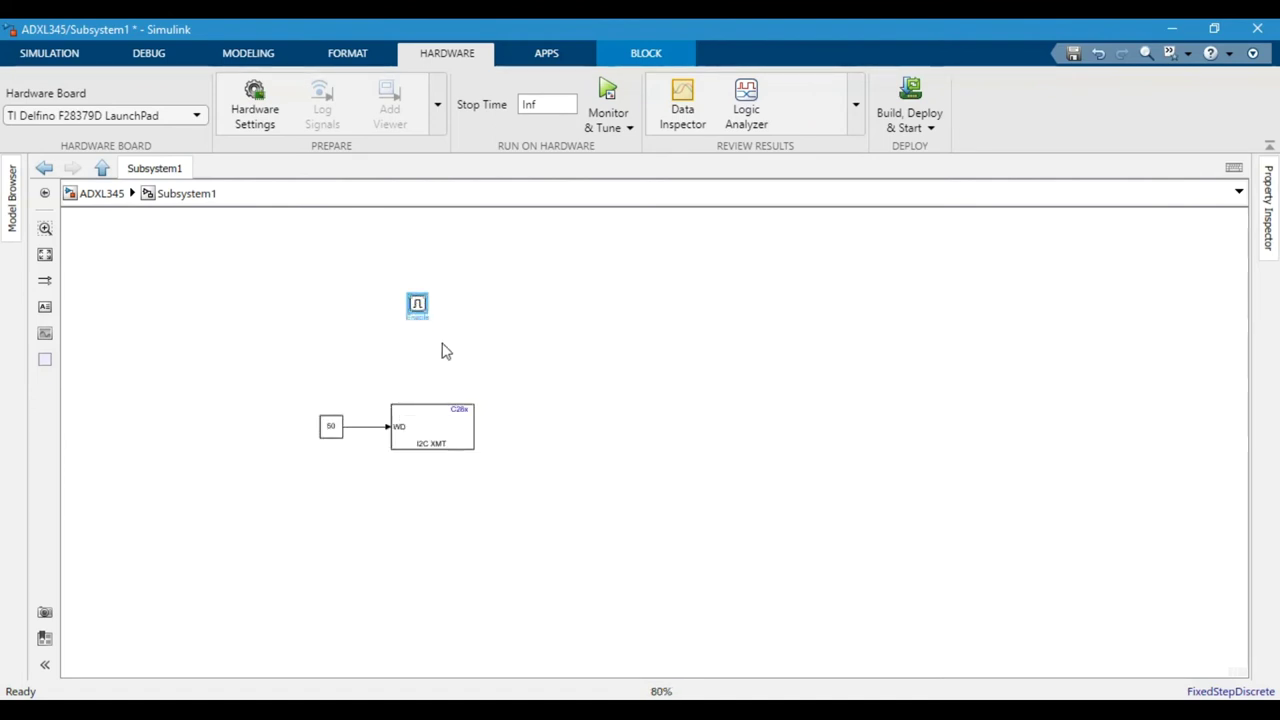
double_click(641, 418)
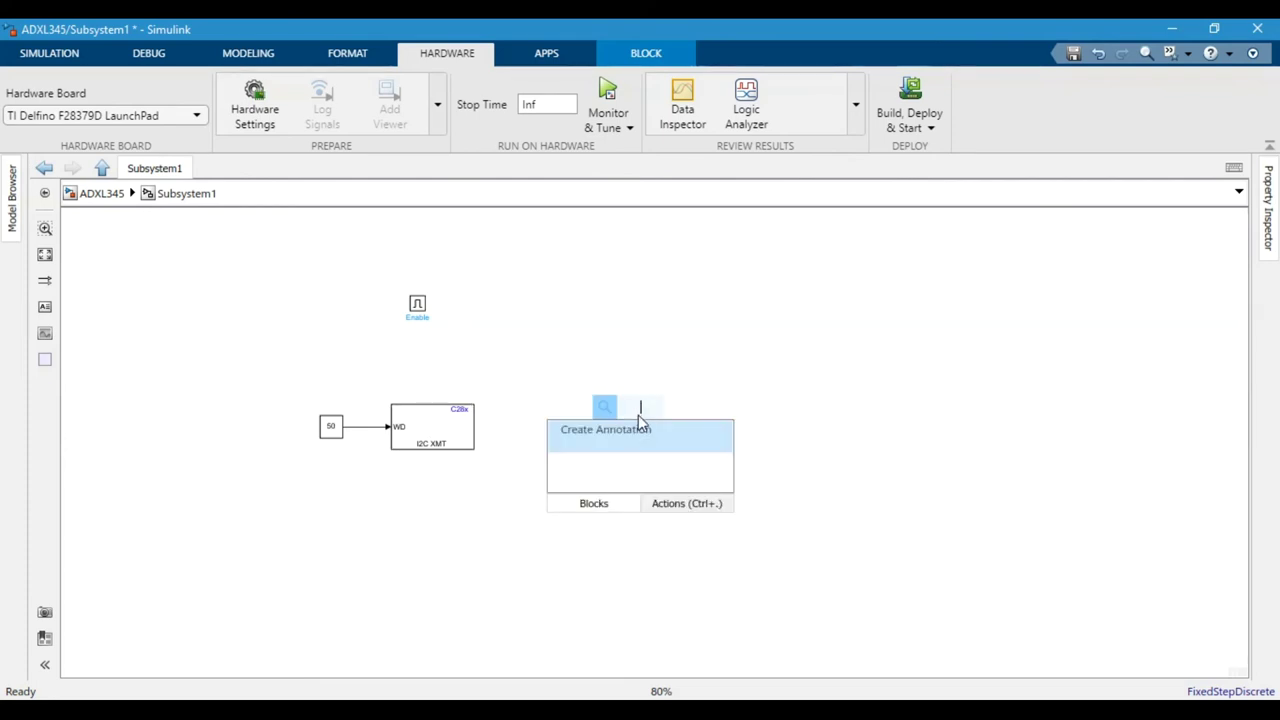
text(system)
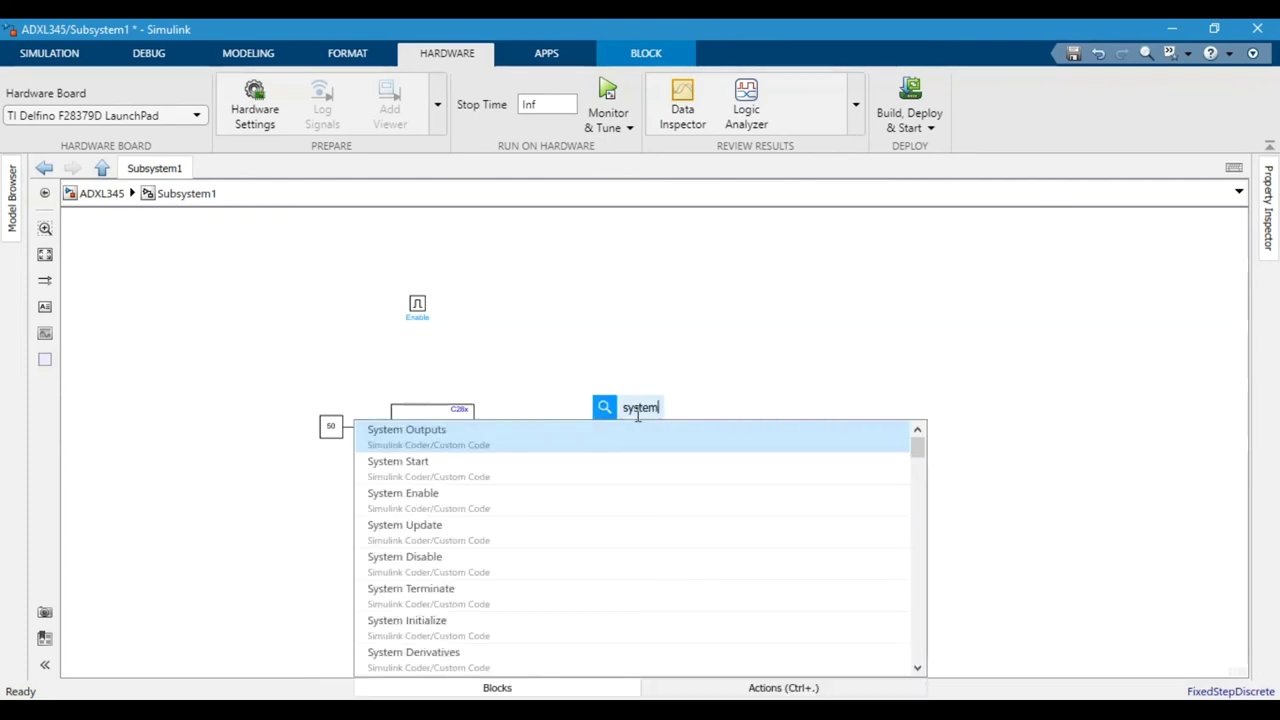
key(Return)
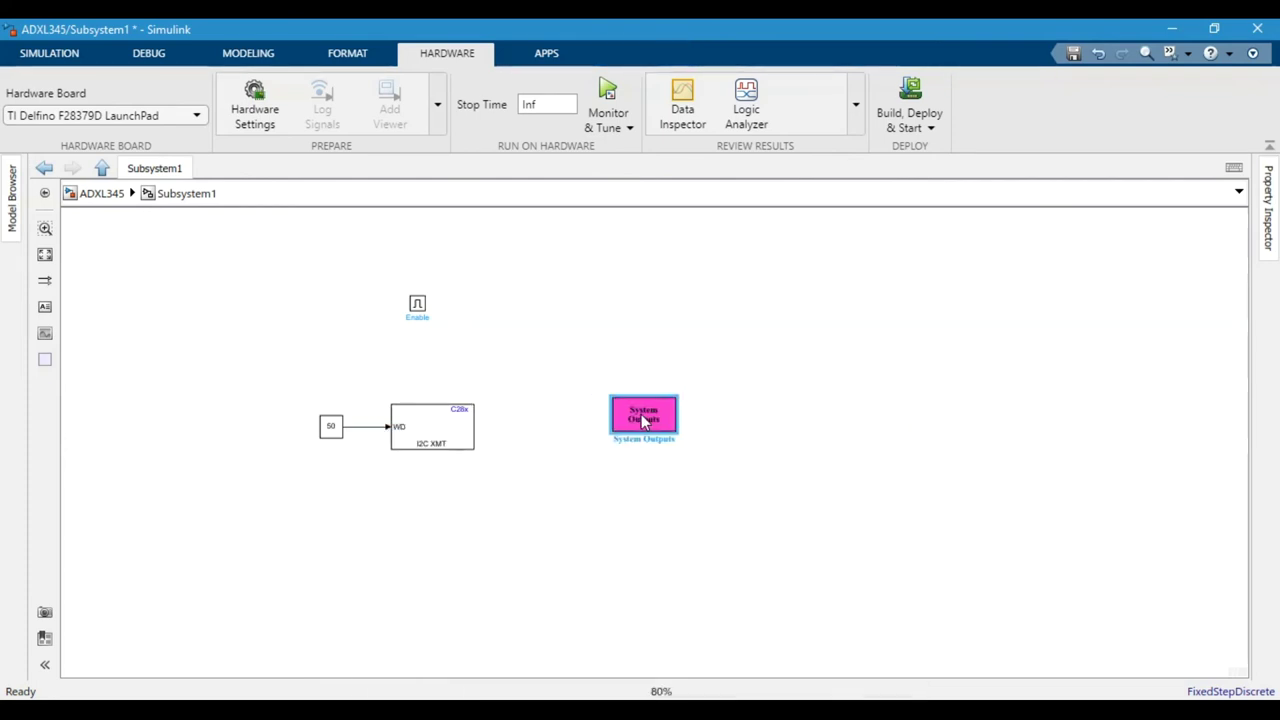
double_click(644, 421)
click(549, 226)
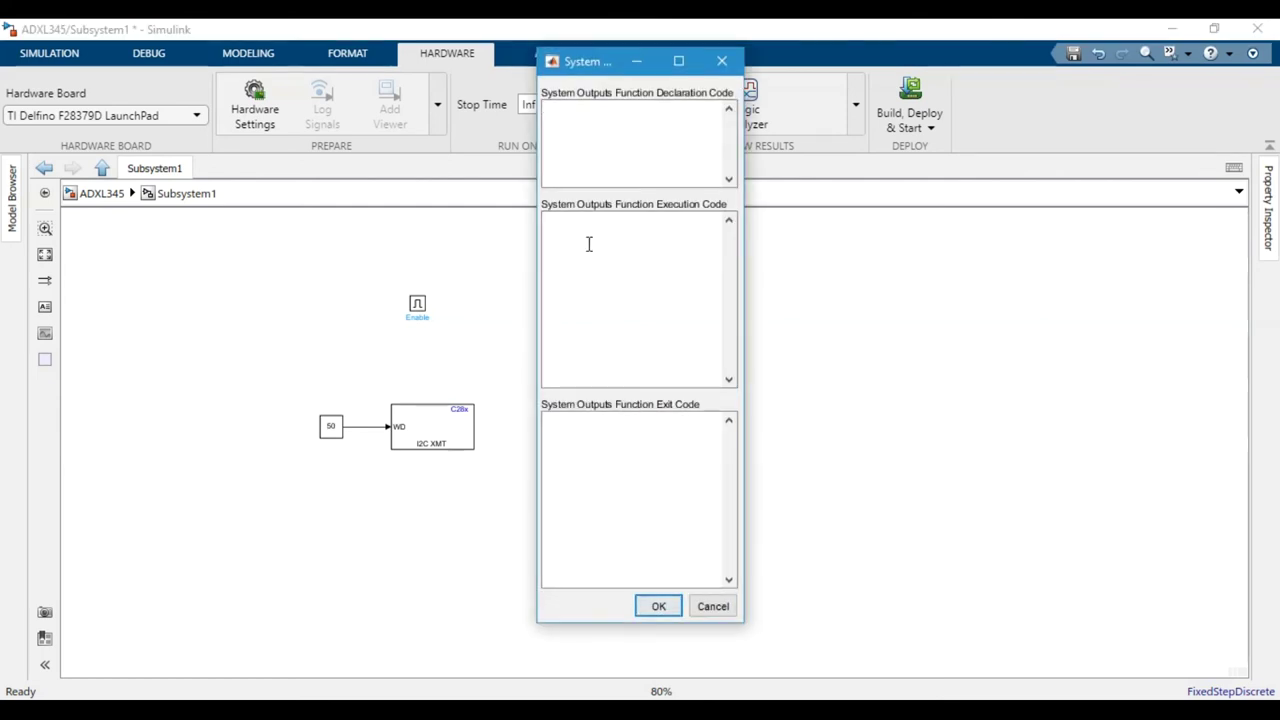
text(DELAY_U)
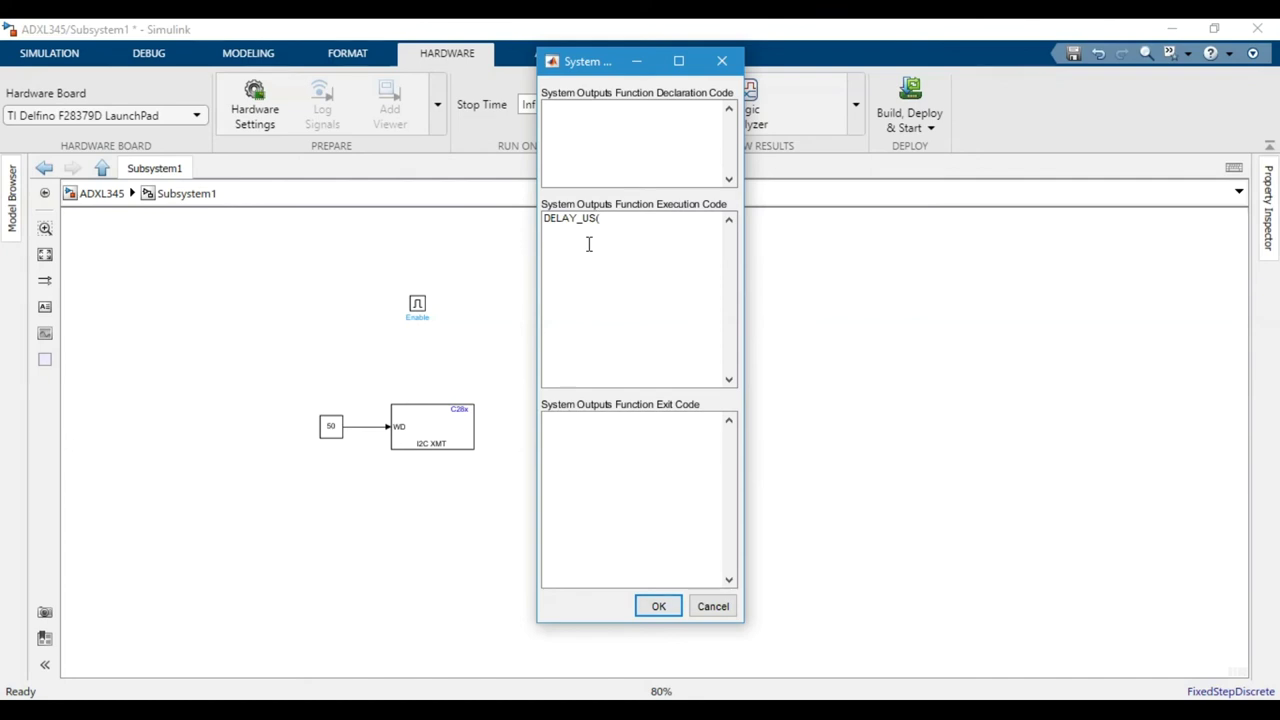
text(S()
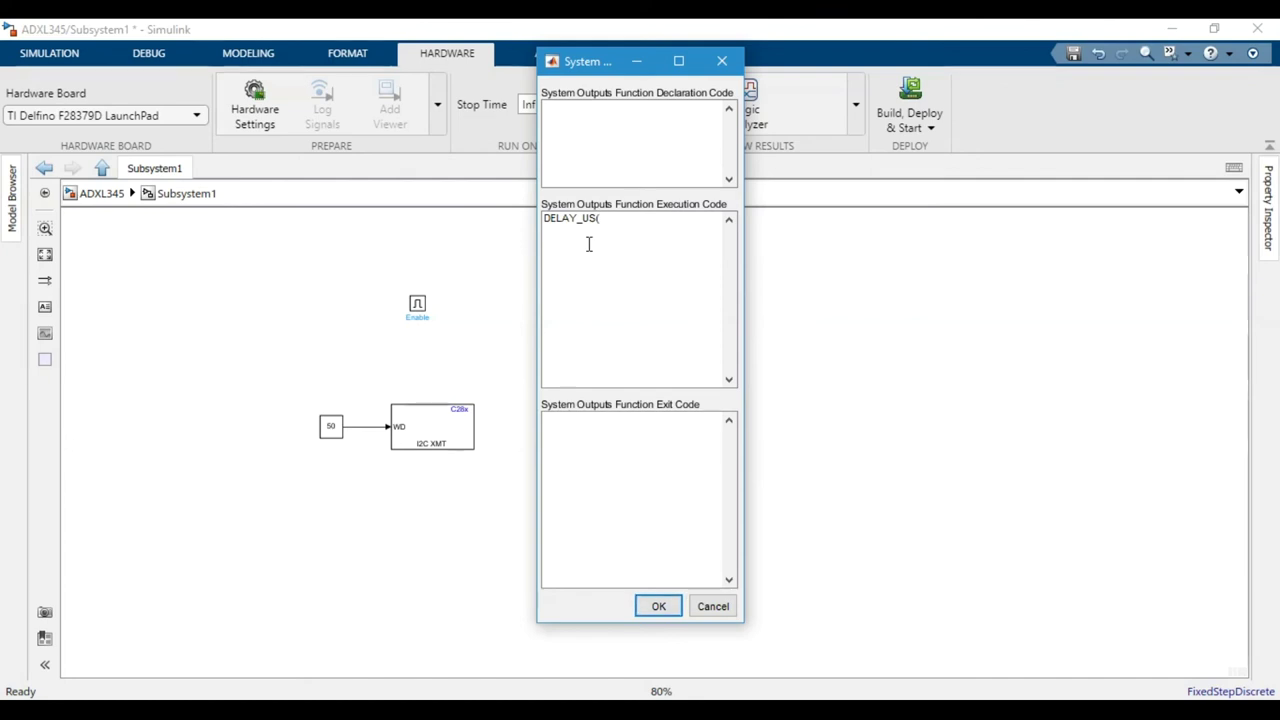
text(100);)
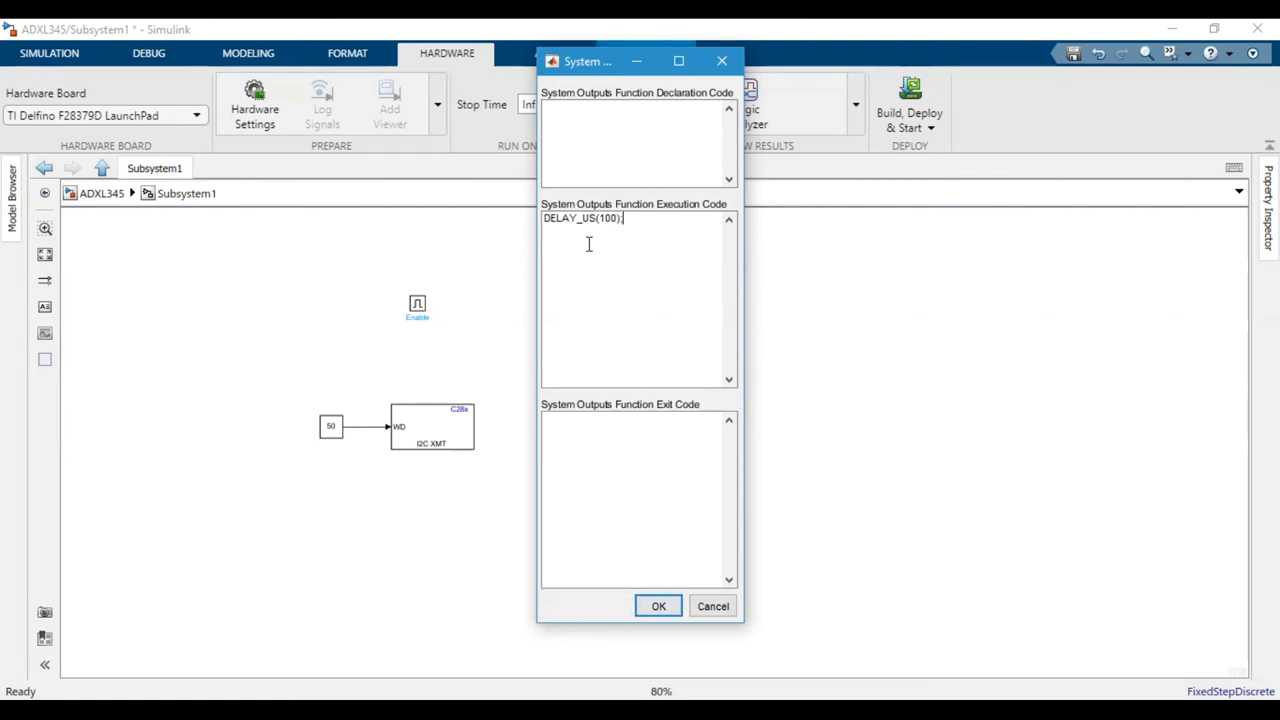
click(659, 607)
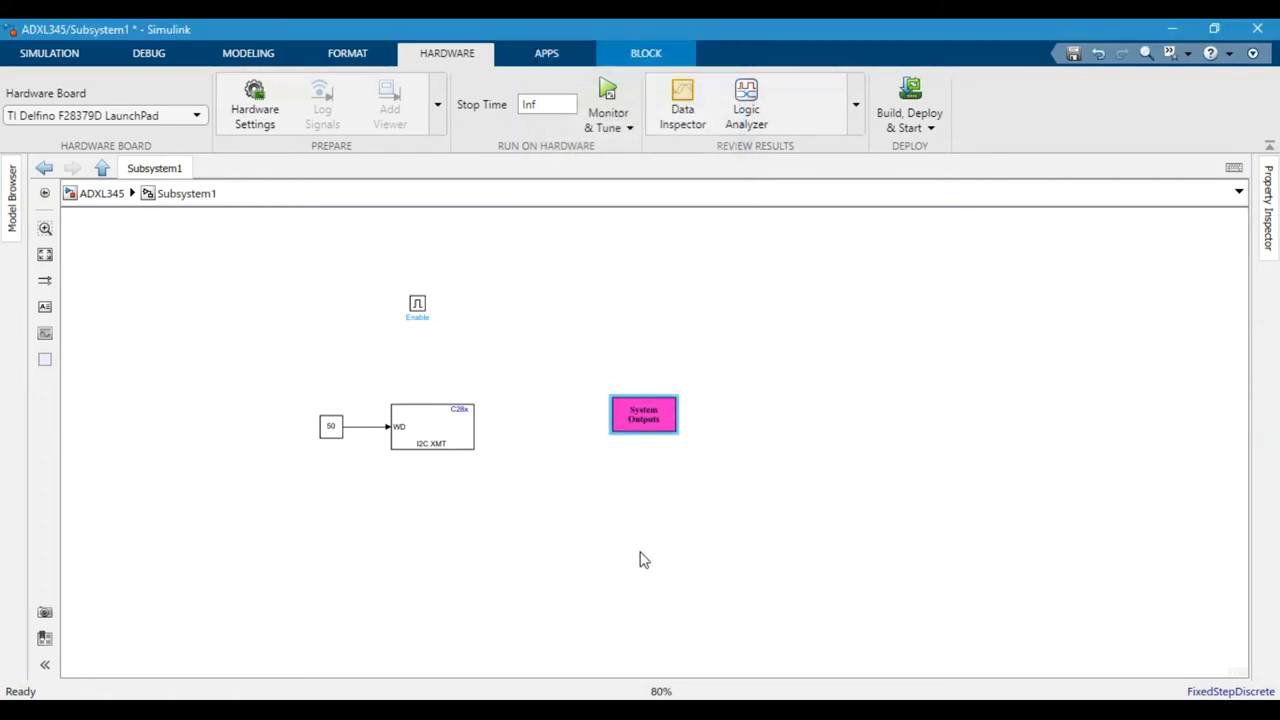
click(822, 410)
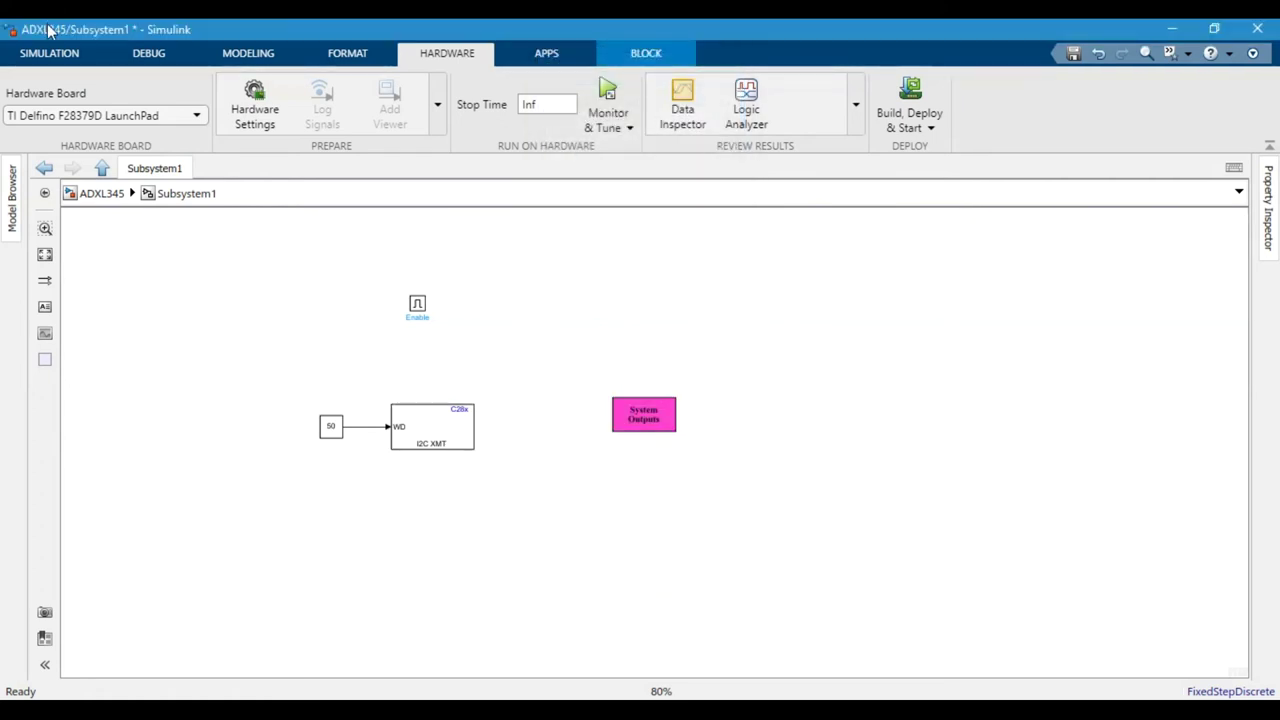
click(72, 52)
- Bring an I2C Receive block from the library and place it clear of System Outputs
click(160, 112)
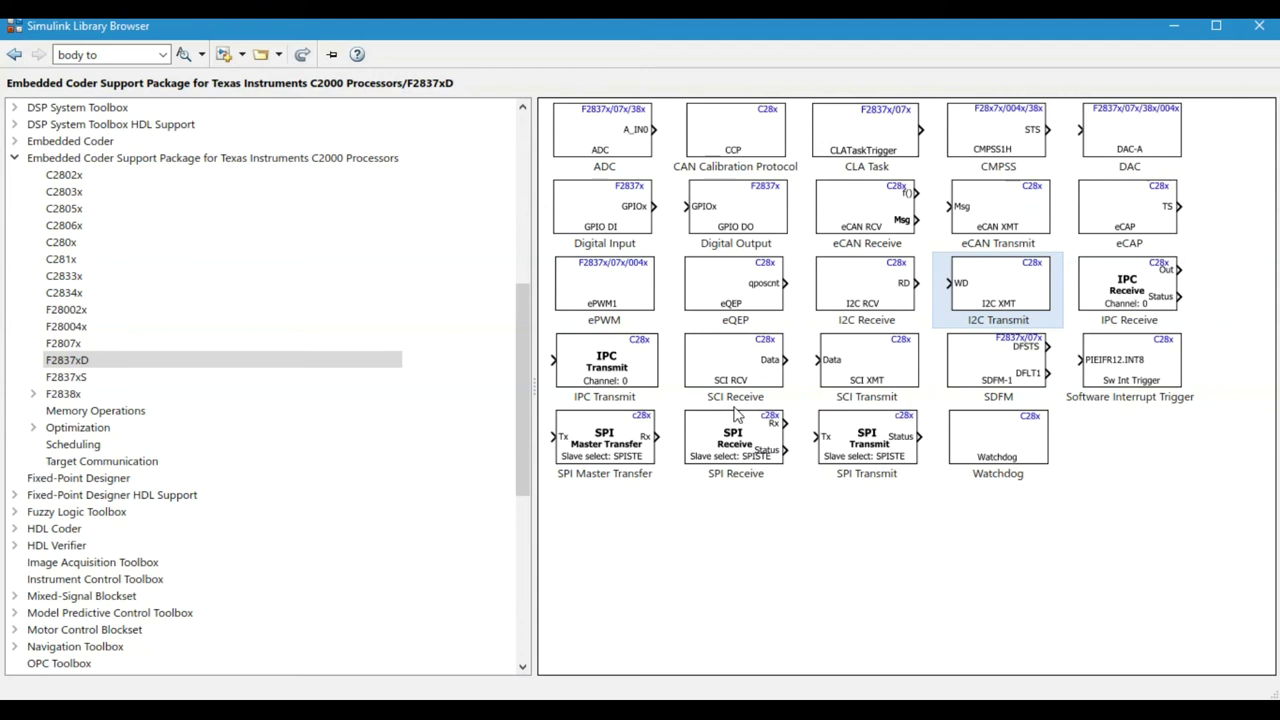
click(868, 298)
right_click(870, 300)
key(Escape)
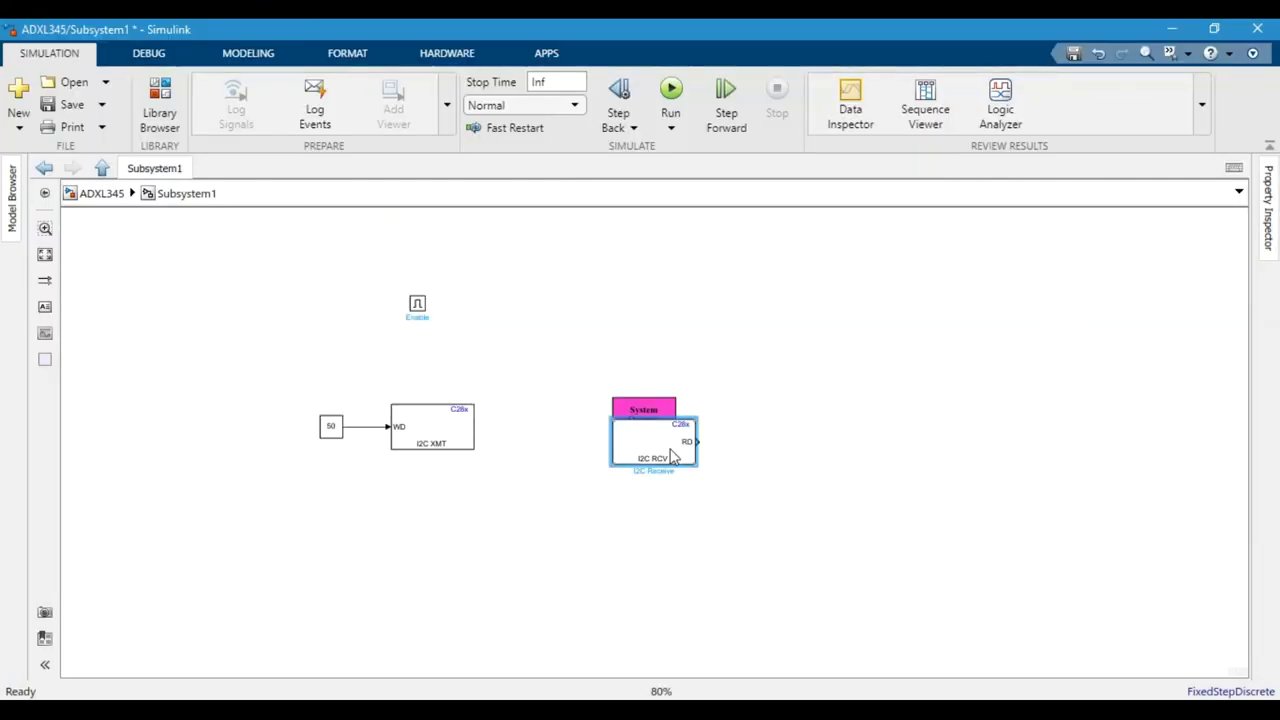
scroll(673, 457, up, 4)
drag(631, 443, 812, 423)
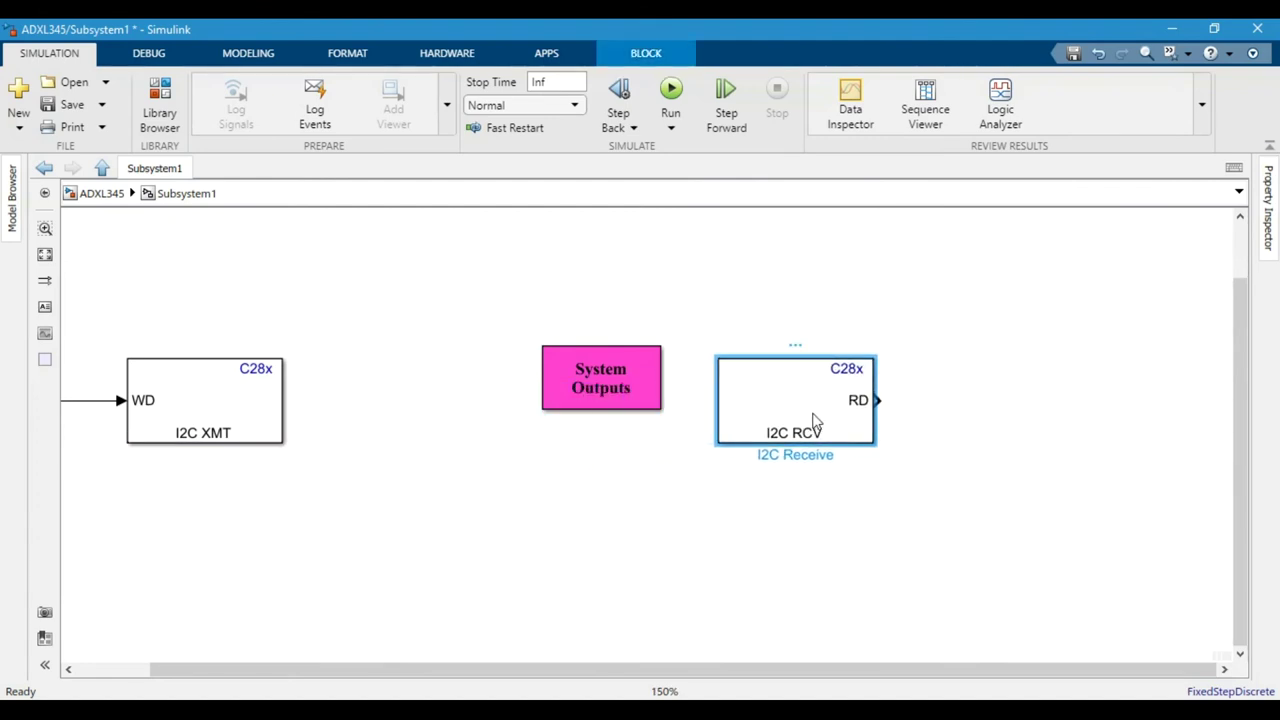
- Set the I2C Receive slave address to 83, read length 6, with stop condition enabled
double_click(815, 423)
drag(955, 164, 501, 164)
double_click(497, 376)
text(83)
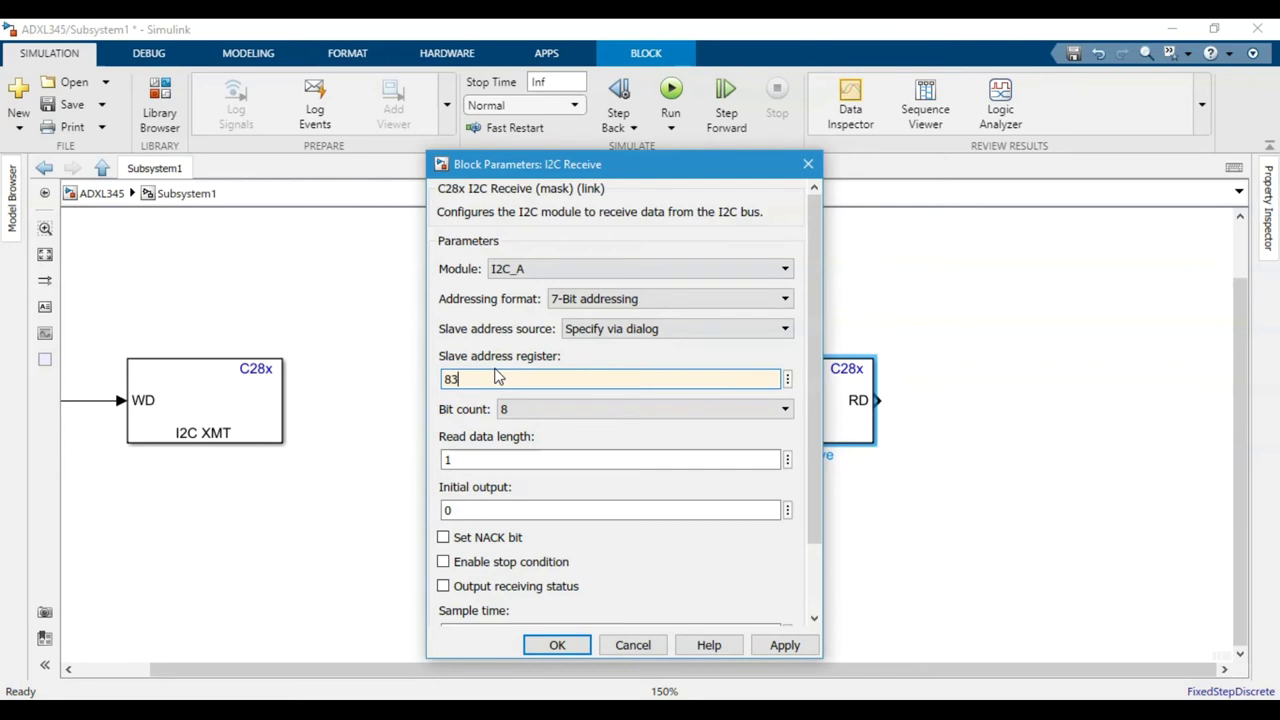
double_click(494, 458)
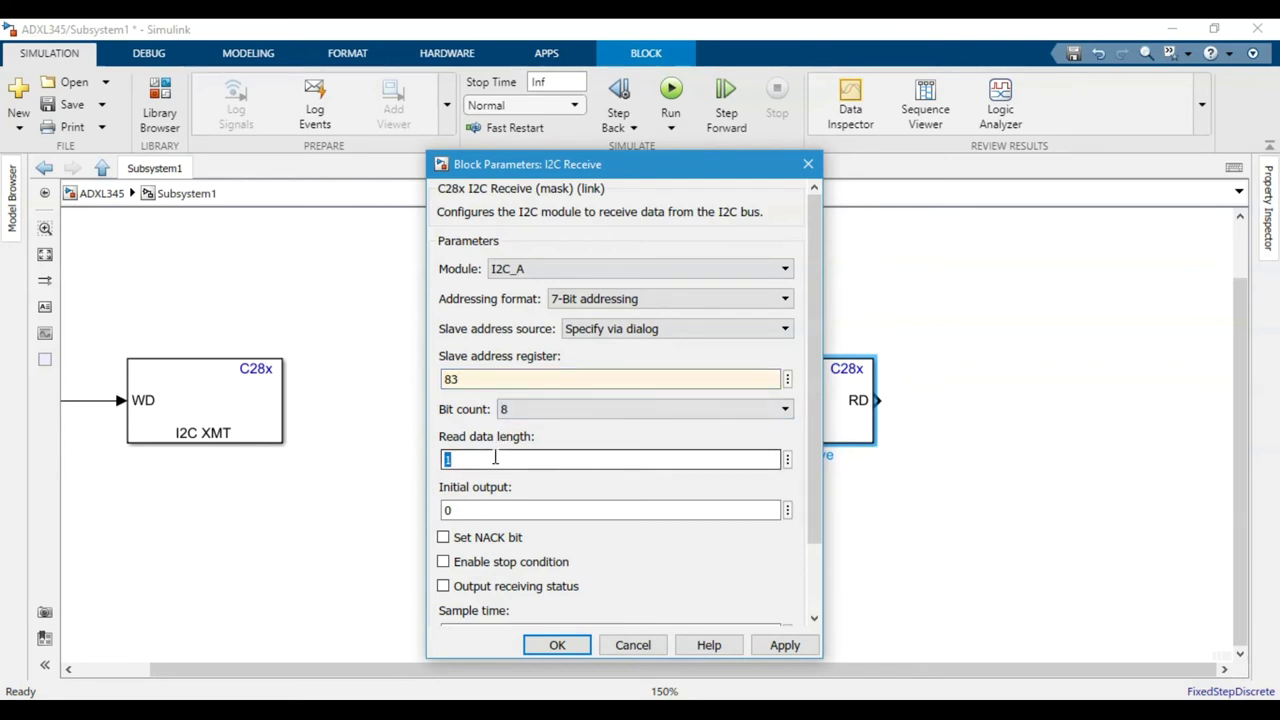
text(6)
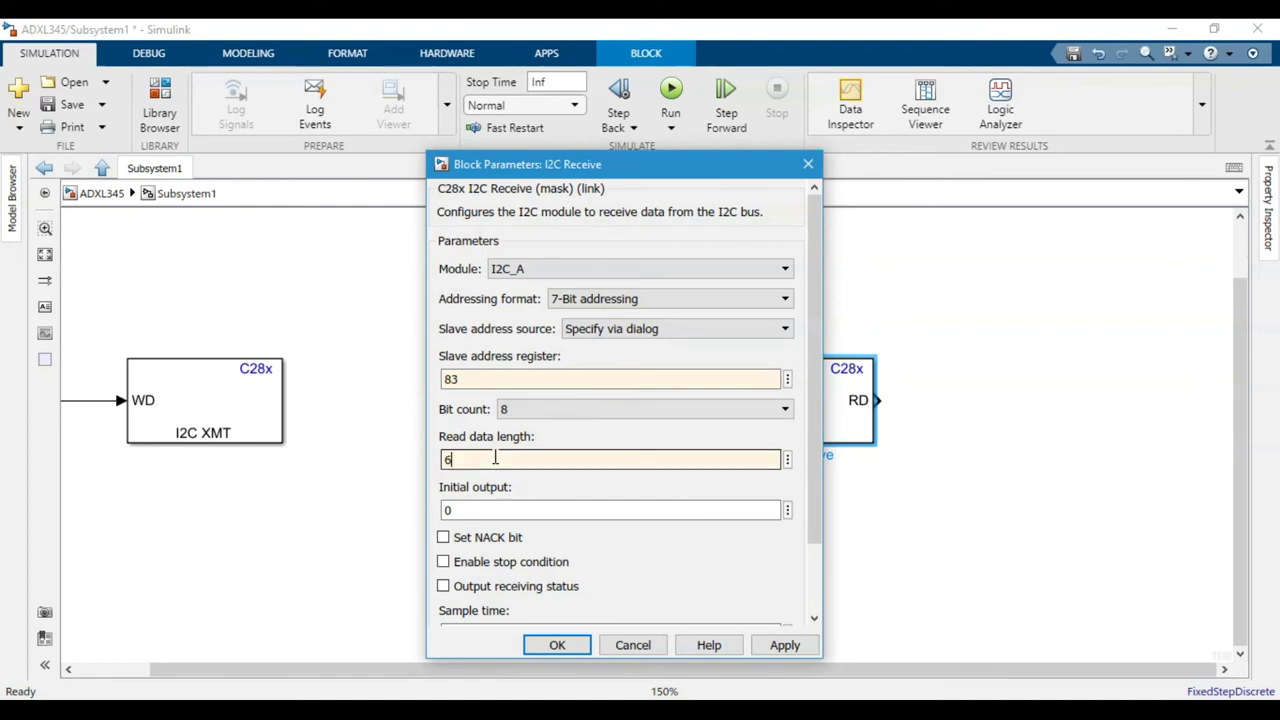
click(457, 565)
- Set the I2C Receive sample time to -1 and output data type to uint8
scroll(810, 530, down, 2)
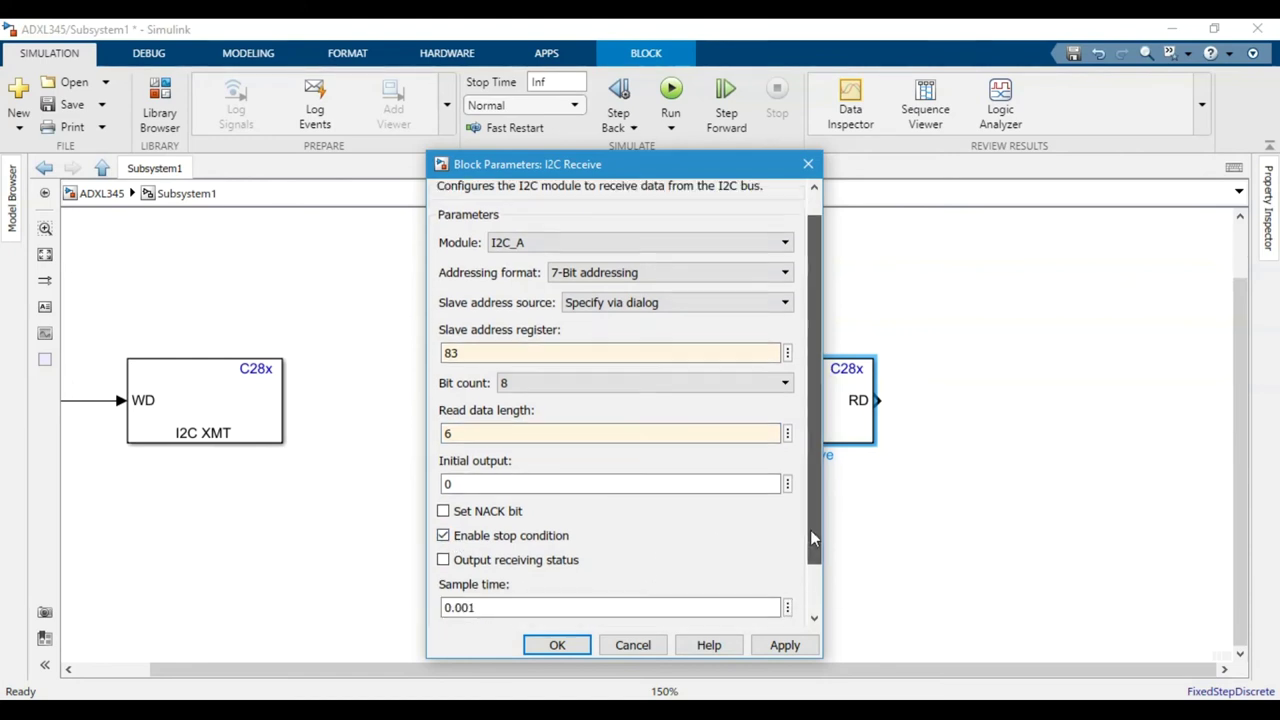
double_click(489, 581)
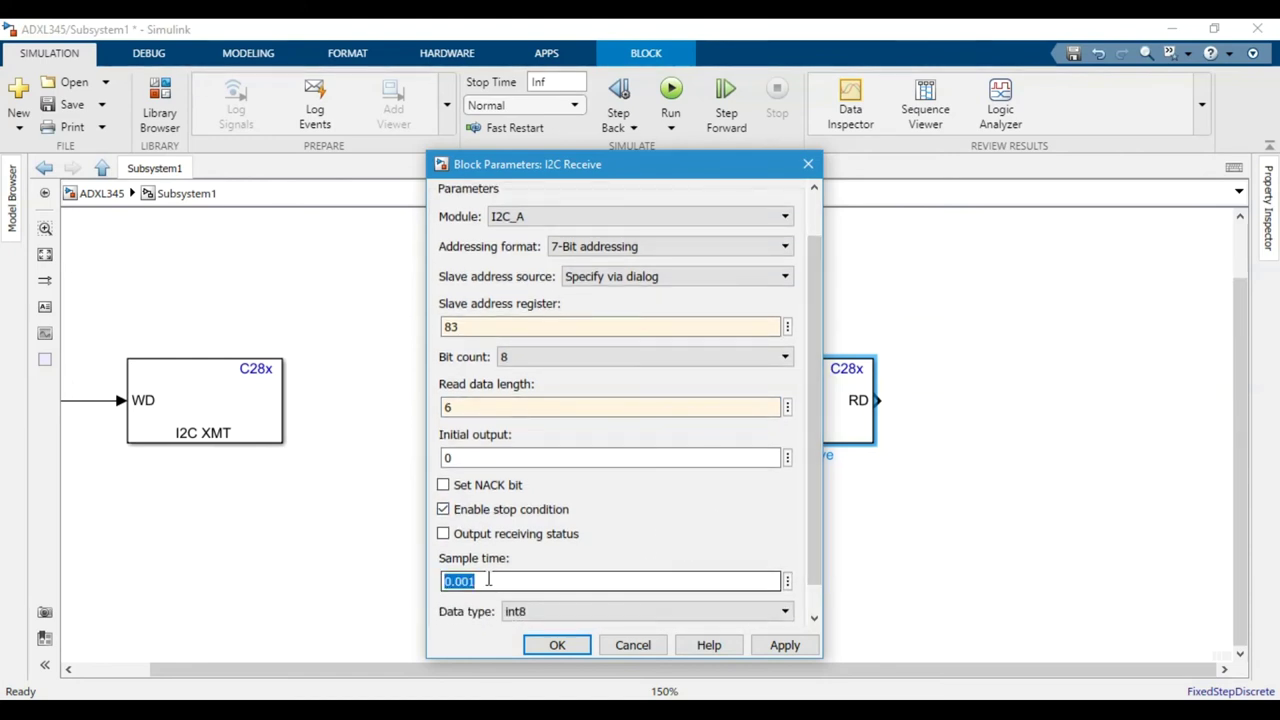
text(-1)
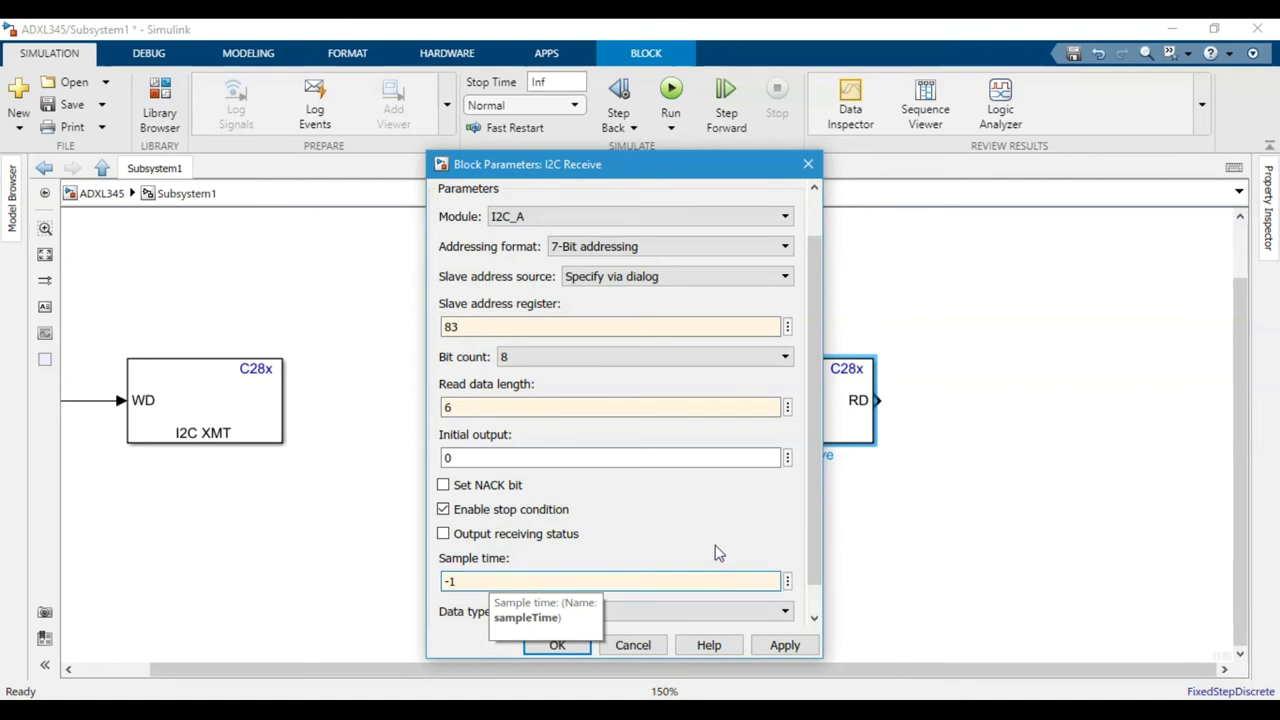
drag(809, 504, 814, 531)
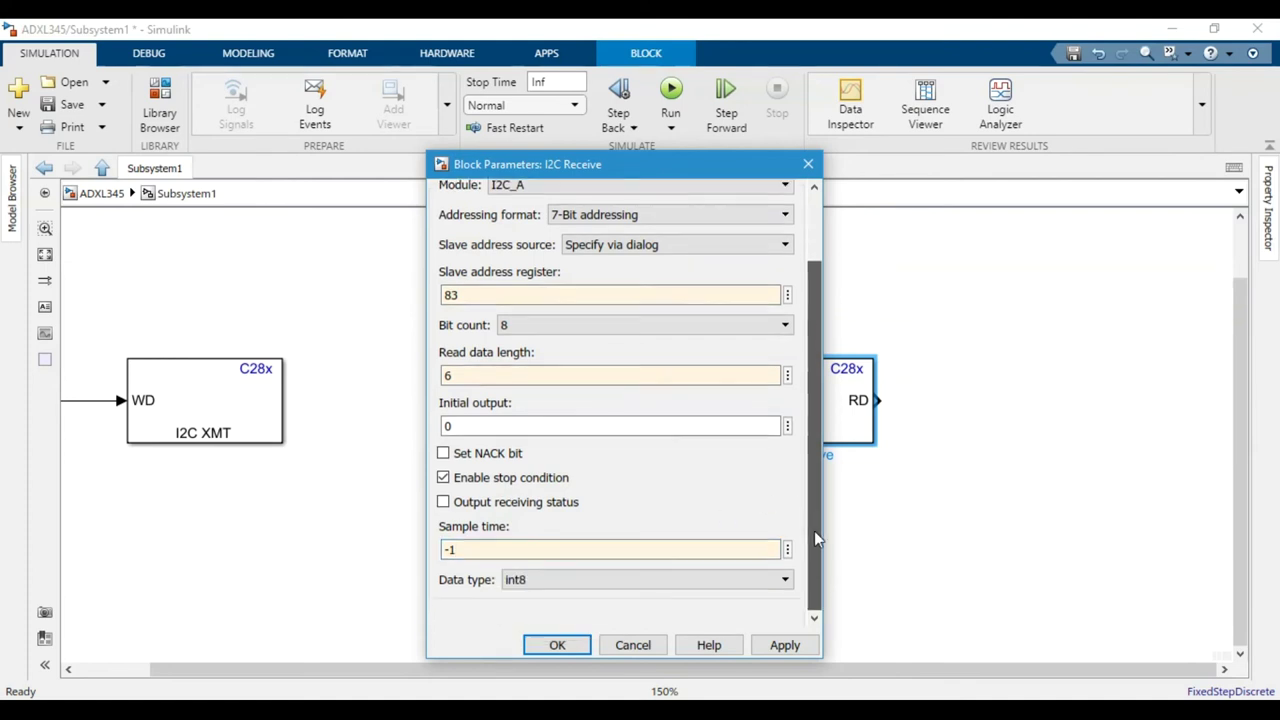
click(621, 582)
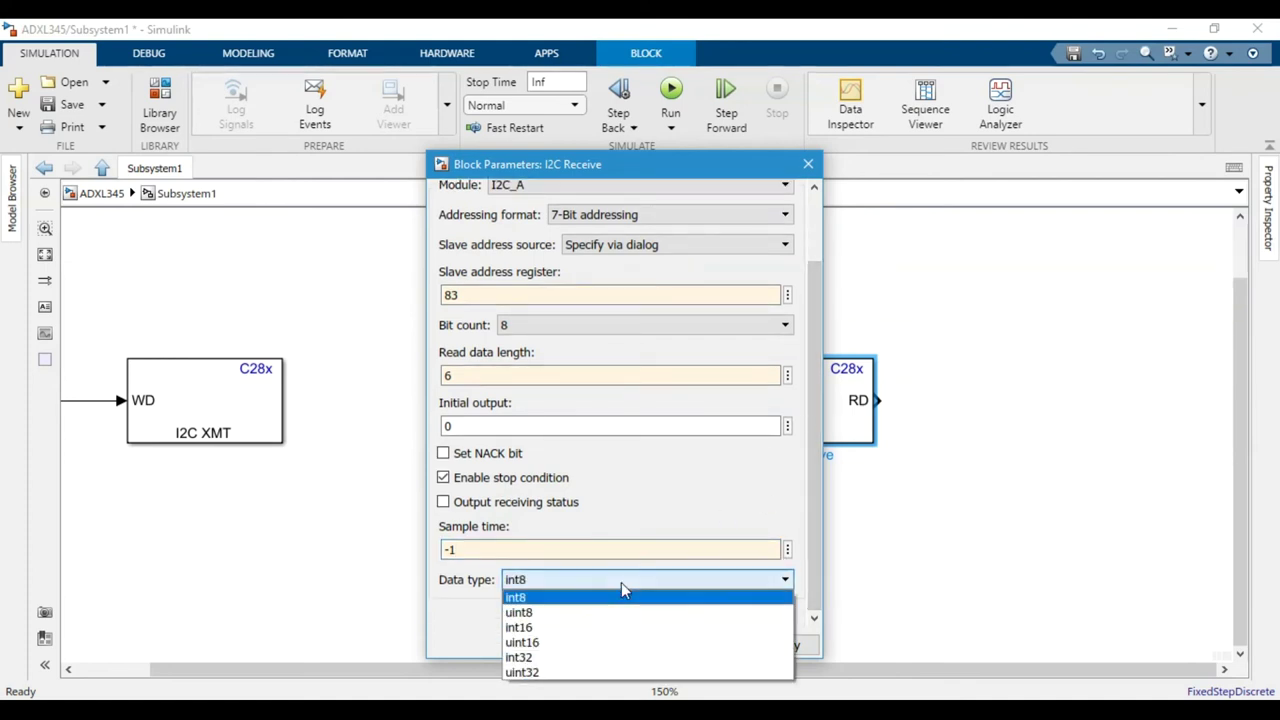
click(558, 612)
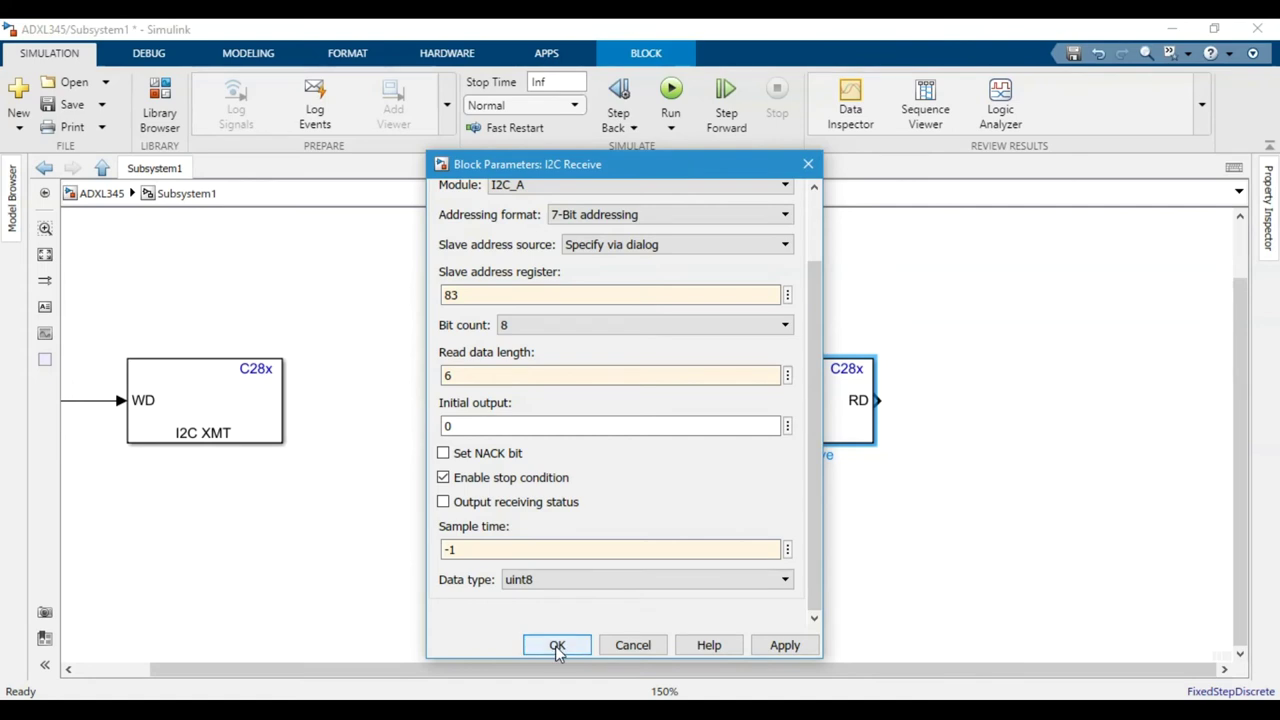
scroll(573, 491, up, 1)
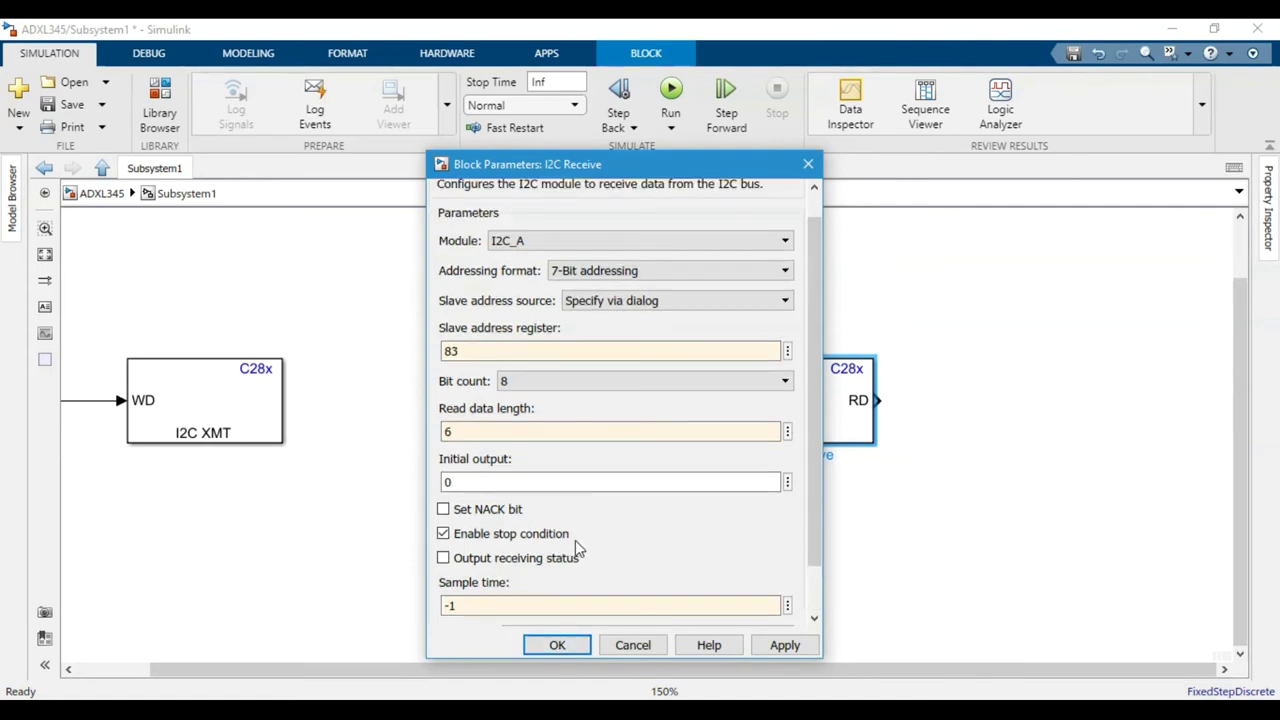
click(569, 648)
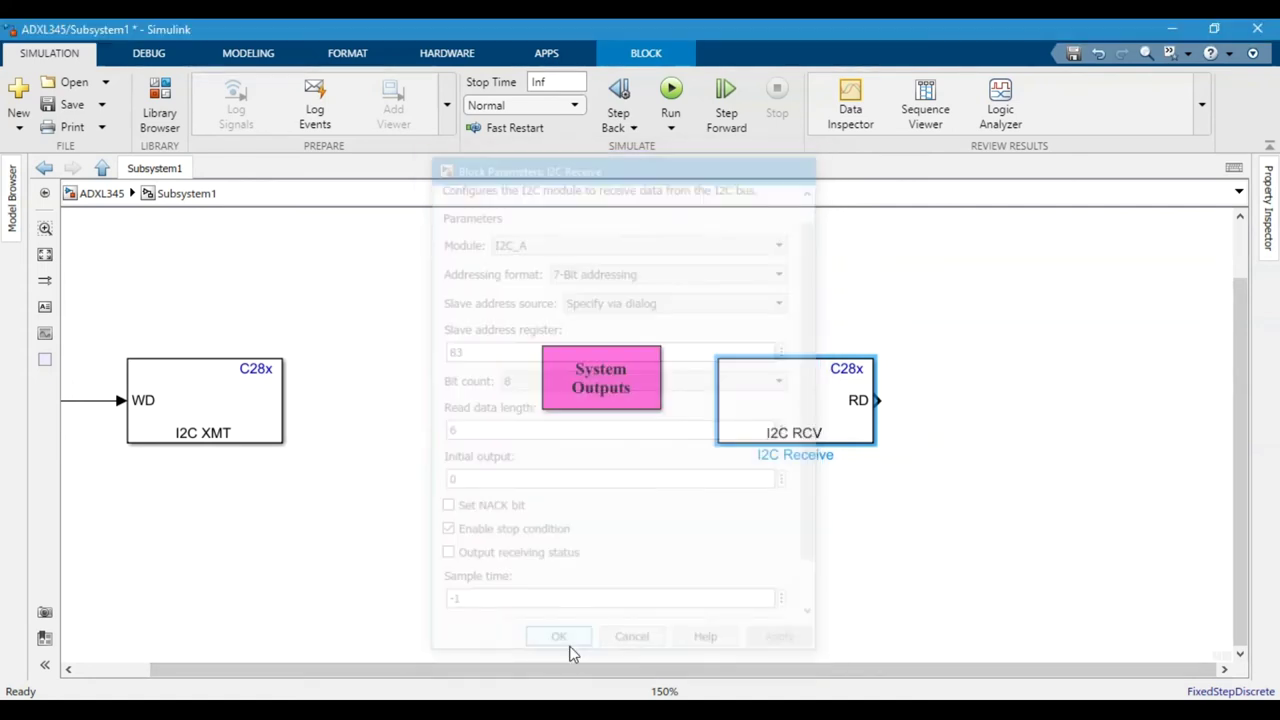
scroll(551, 566, down, 2)
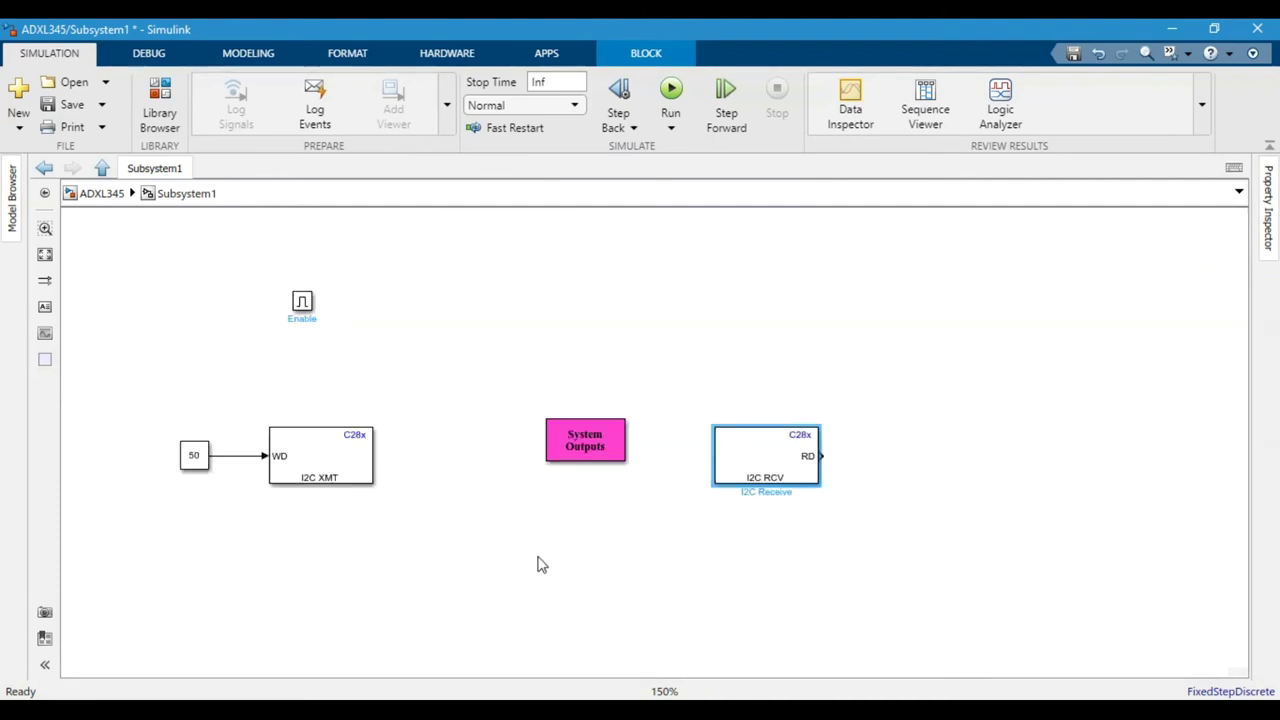
- Wrap the constant 50 and I2C XMT blocks into a function-call subsystem
drag(160, 387, 424, 522)
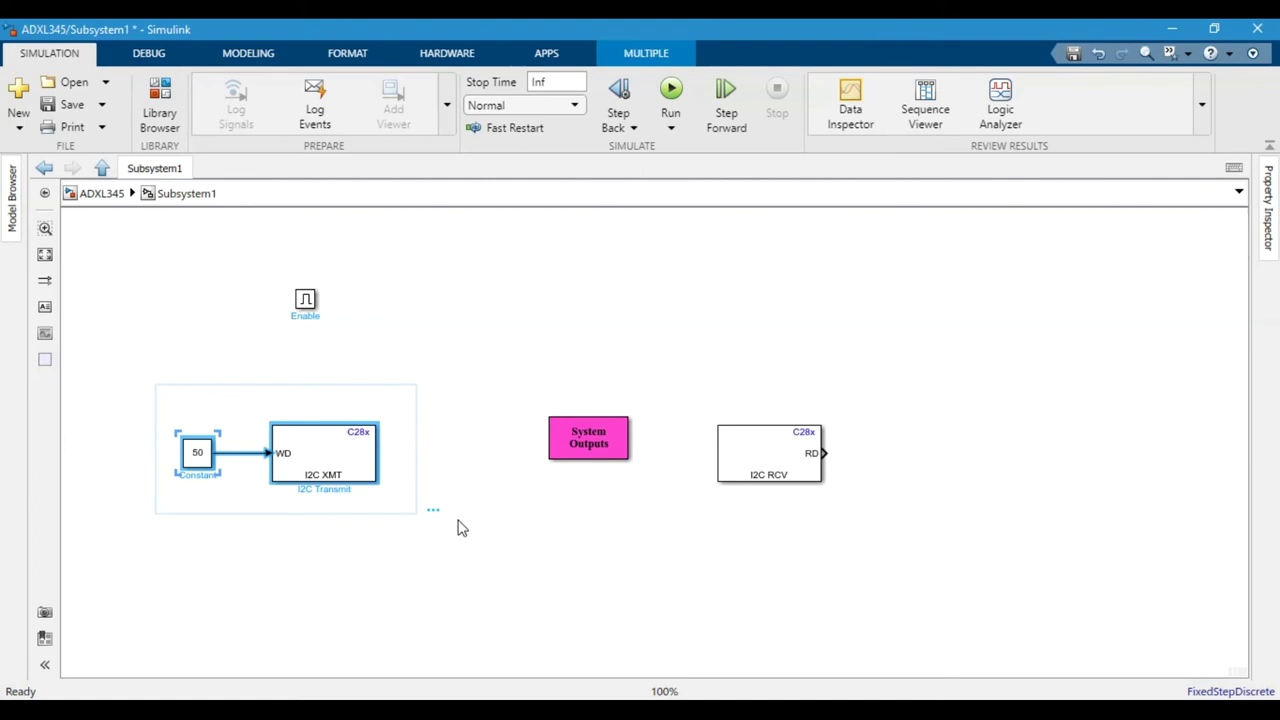
mouse_move(440, 513)
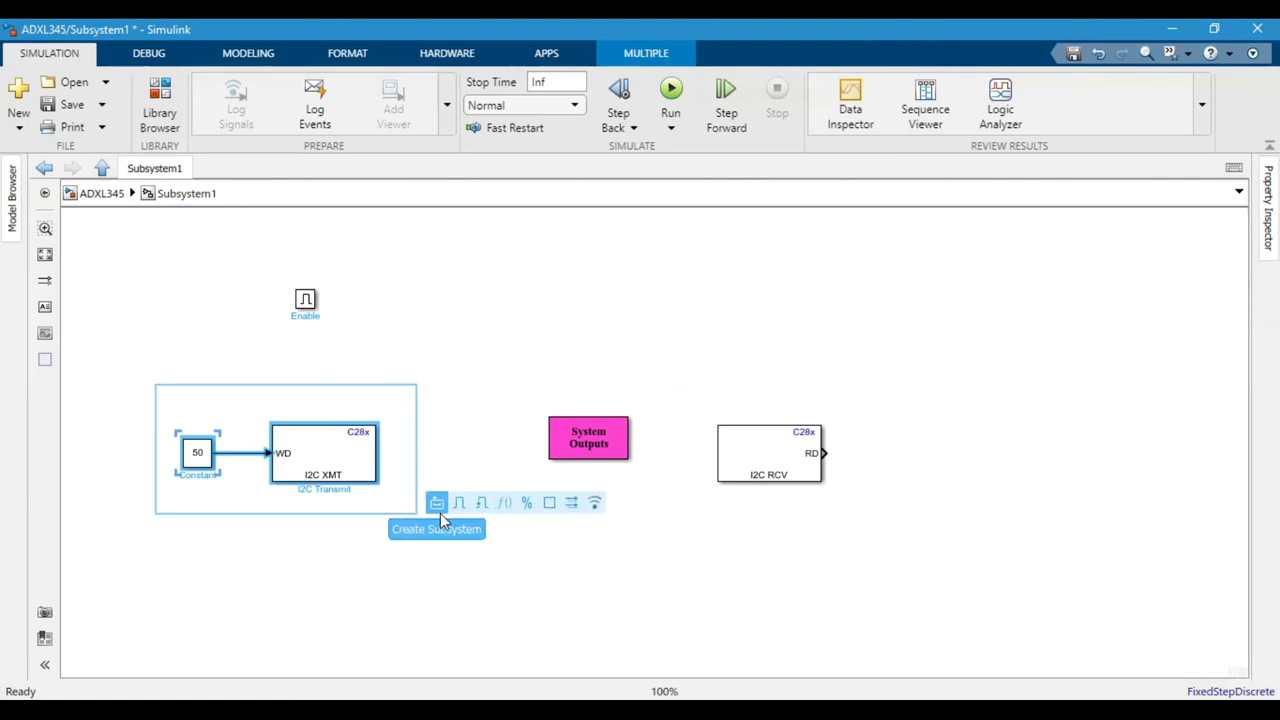
click(504, 508)
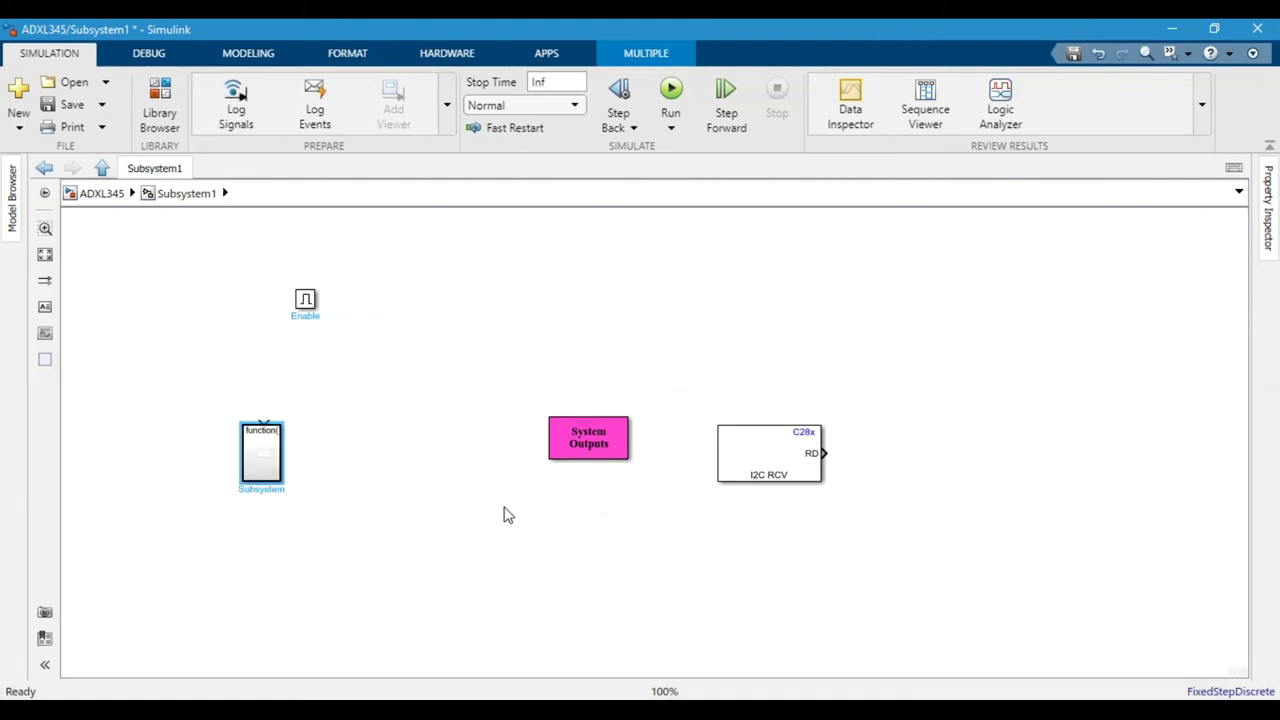
drag(281, 459, 307, 458)
- Wrap the System Outputs block into its own function-call subsystem
drag(575, 450, 471, 451)
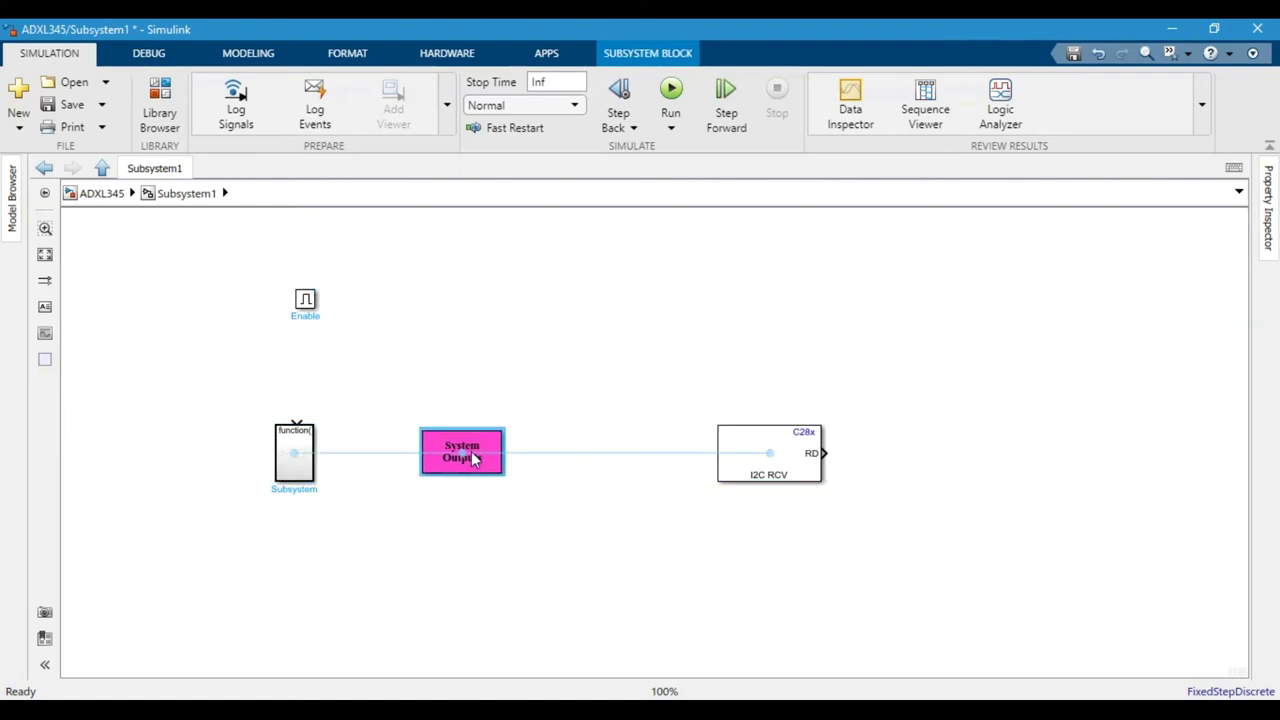
drag(380, 393, 560, 508)
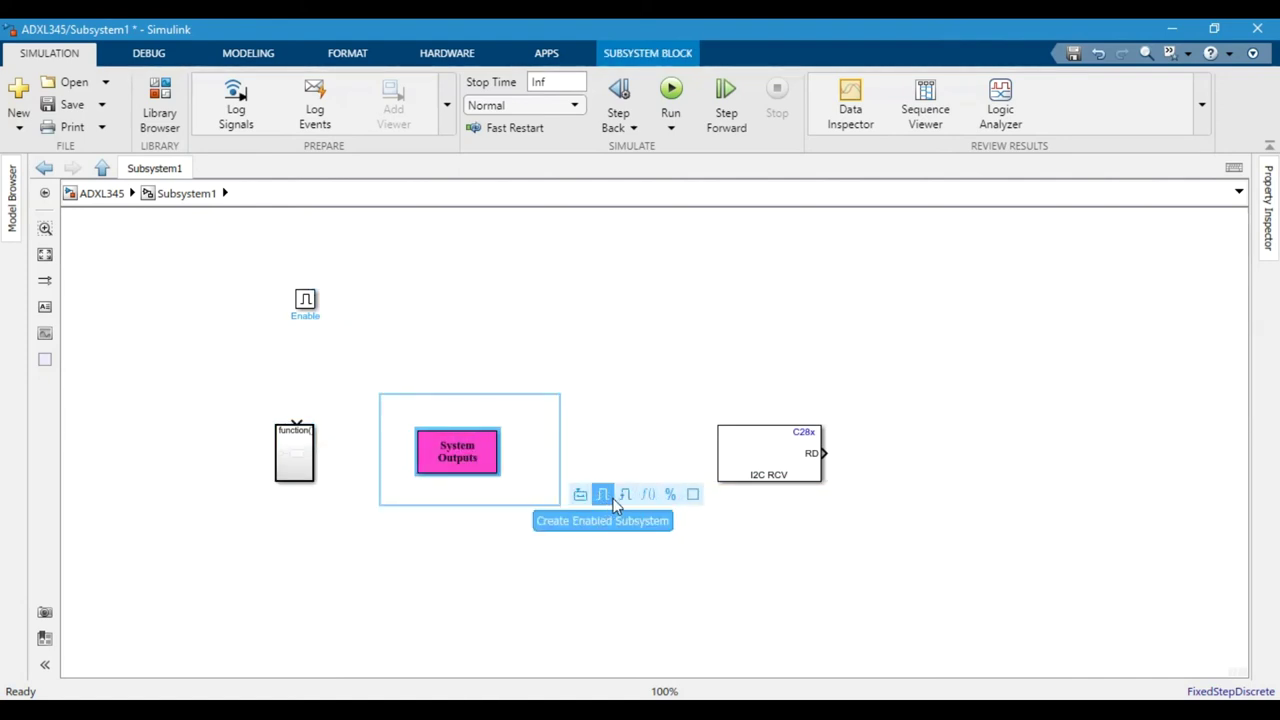
click(650, 496)
- Wrap the I2C RCV block into its own function-call subsystem
drag(778, 466, 693, 466)
drag(614, 397, 808, 517)
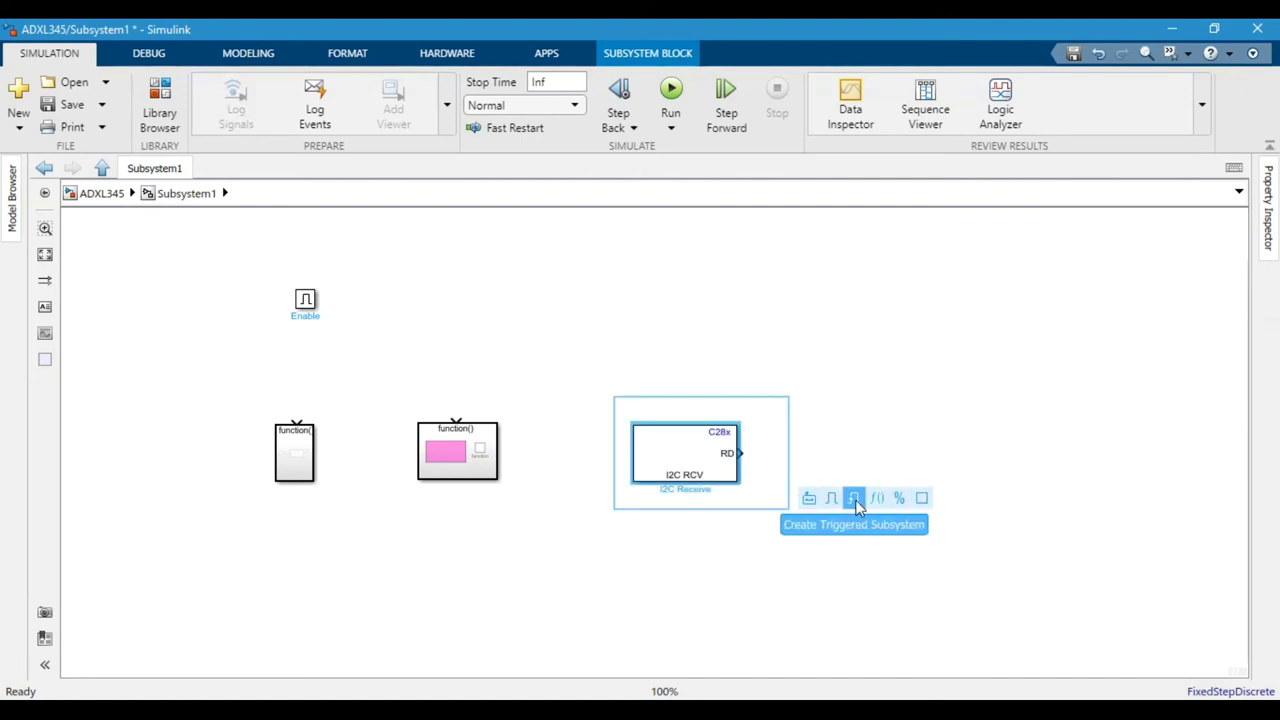
click(875, 500)
click(570, 510)
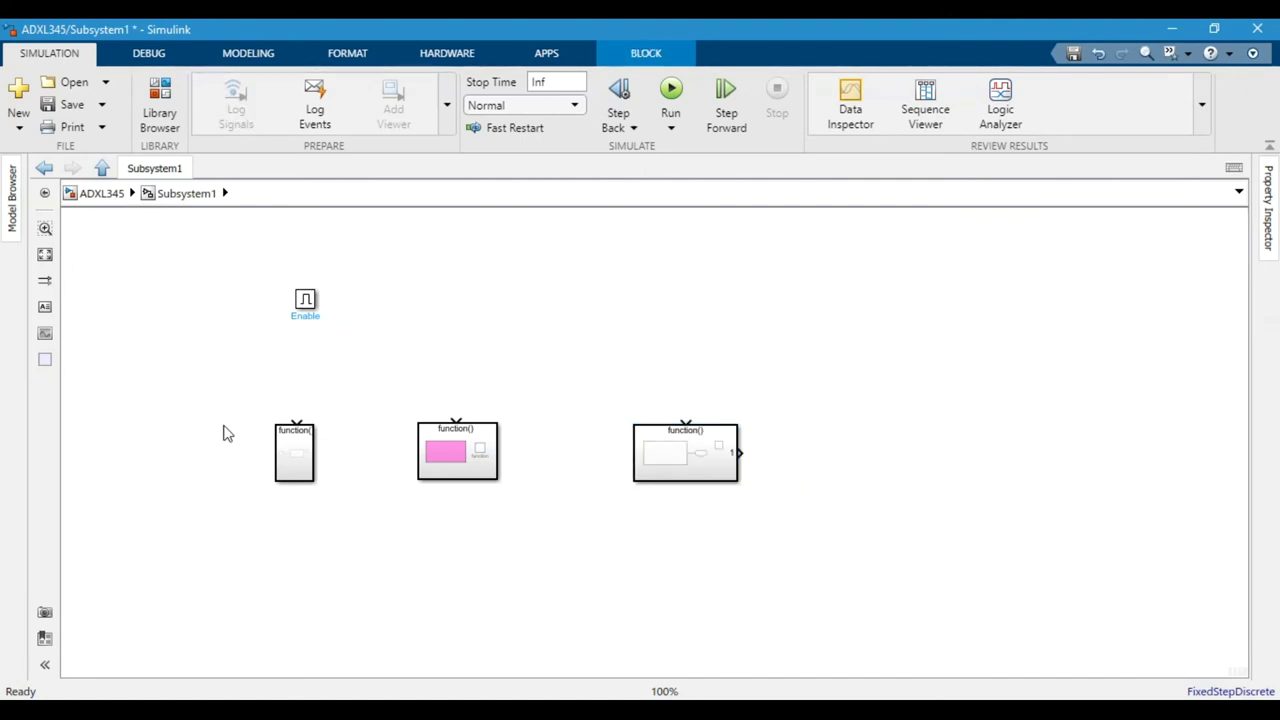
double_click(157, 440)
- Insert a Function-Call Generator and a Function-Call Split block via quick search
text(FUNCTION)
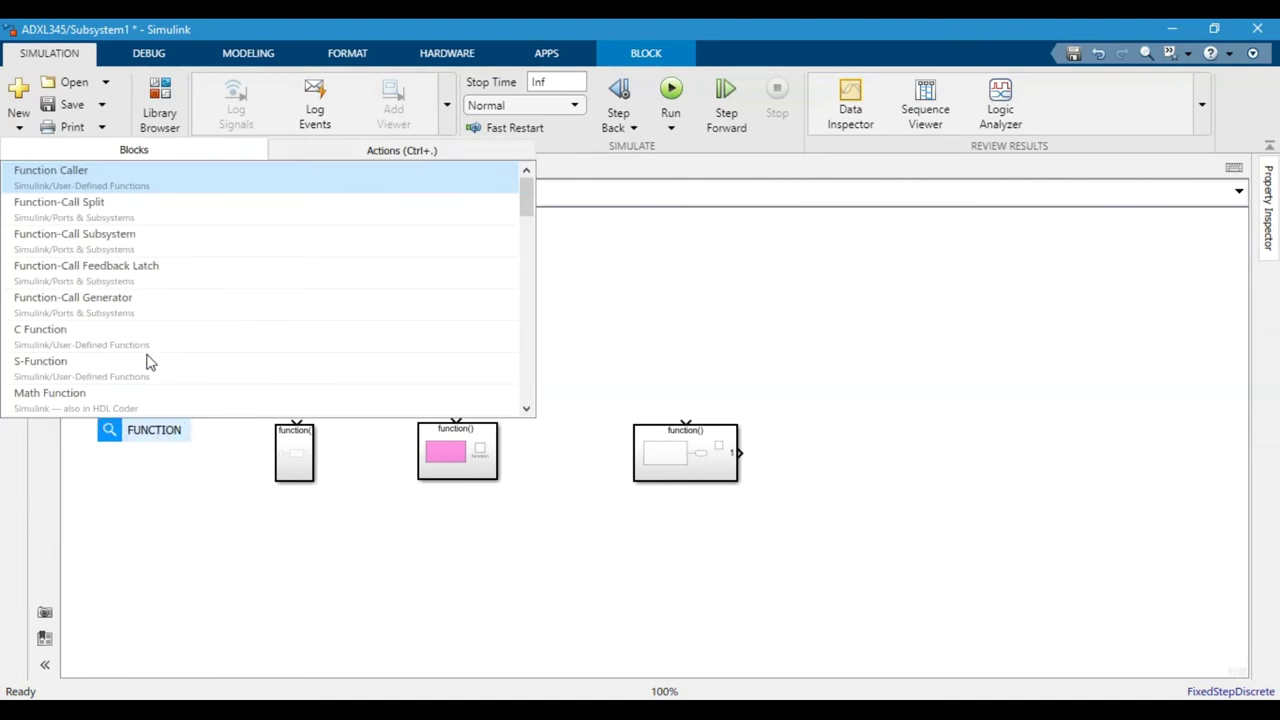
click(128, 306)
drag(152, 437, 149, 391)
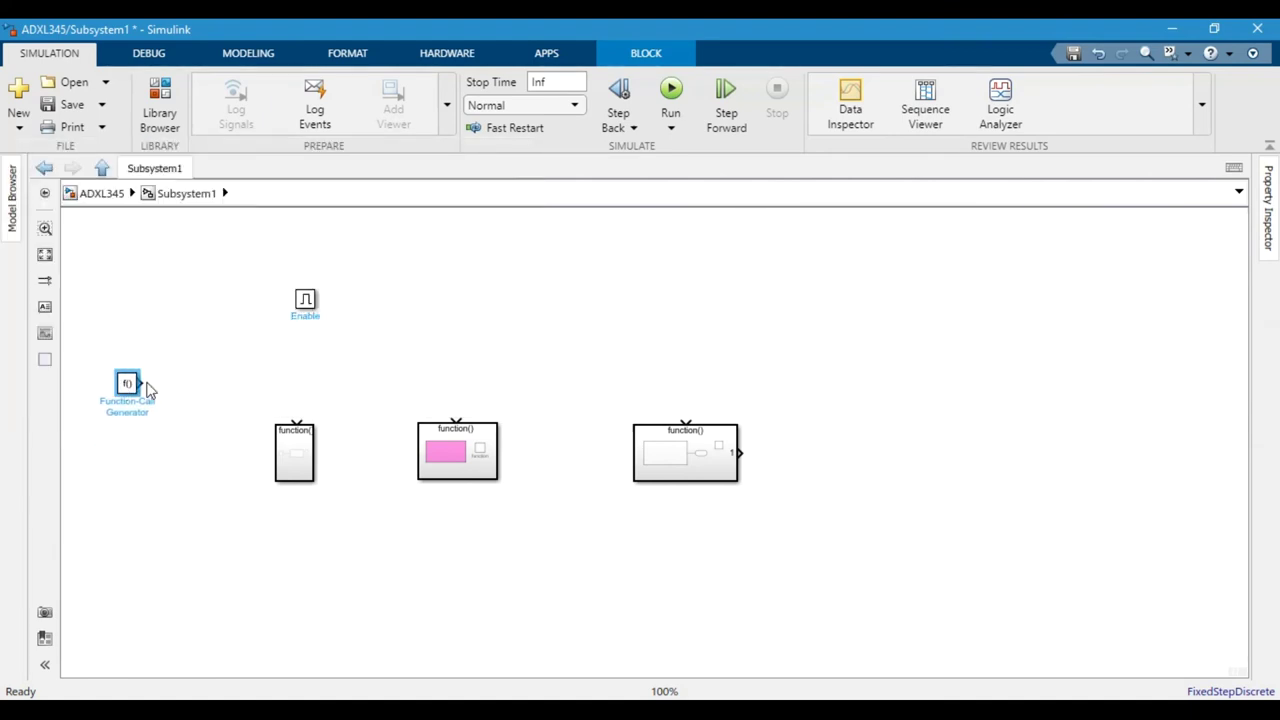
double_click(306, 365)
text(FUNCTION)
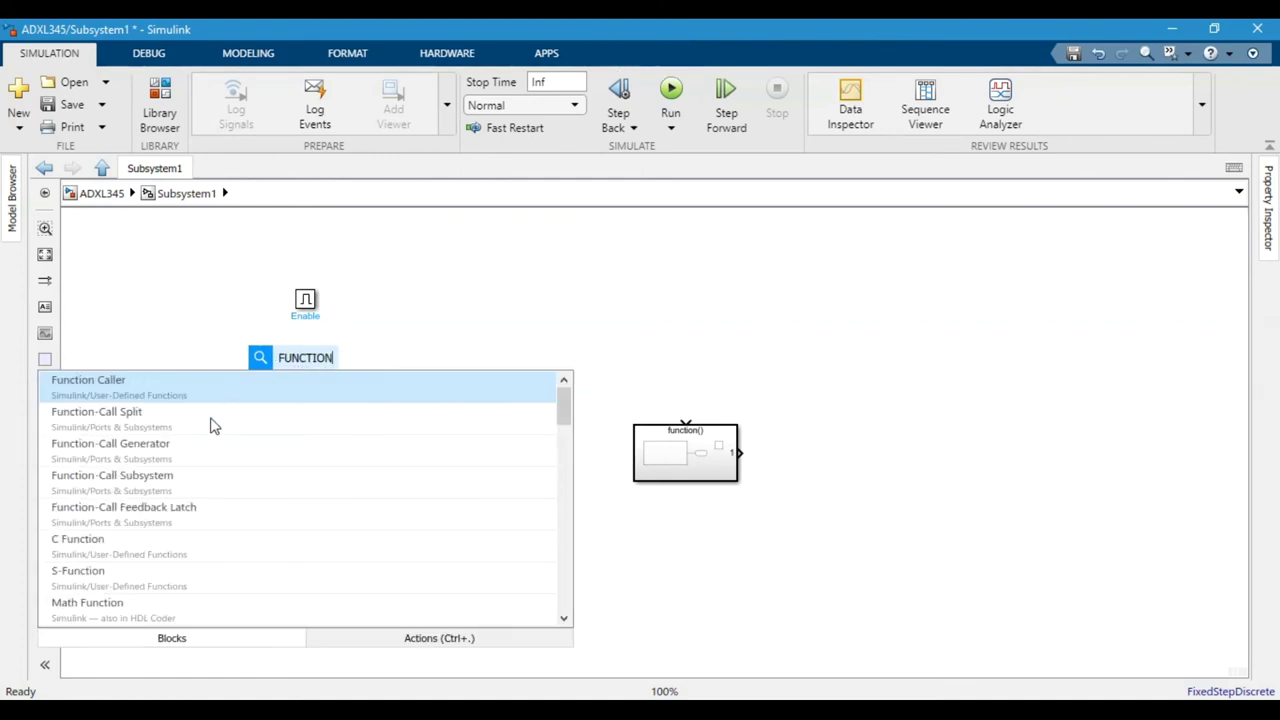
click(209, 423)
- Give the Function-Call Split a round icon and reverse port layout, above the first subsystem
double_click(306, 372)
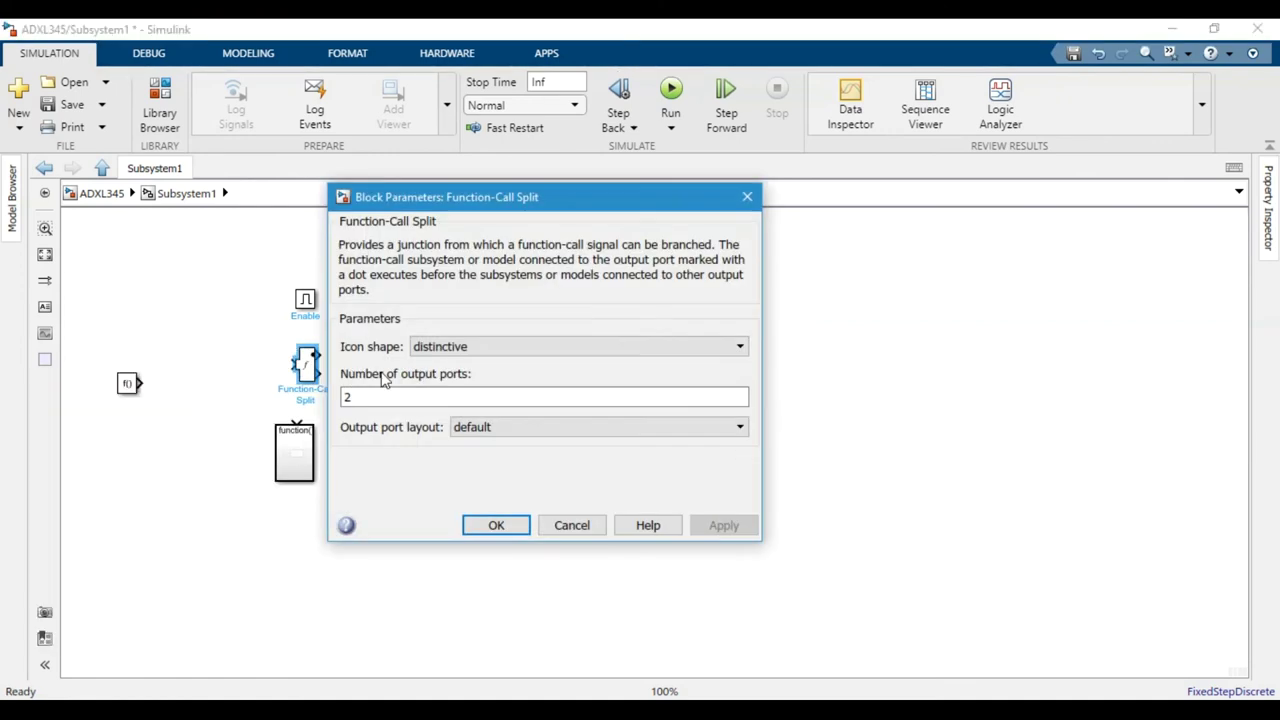
click(455, 346)
click(437, 380)
click(482, 427)
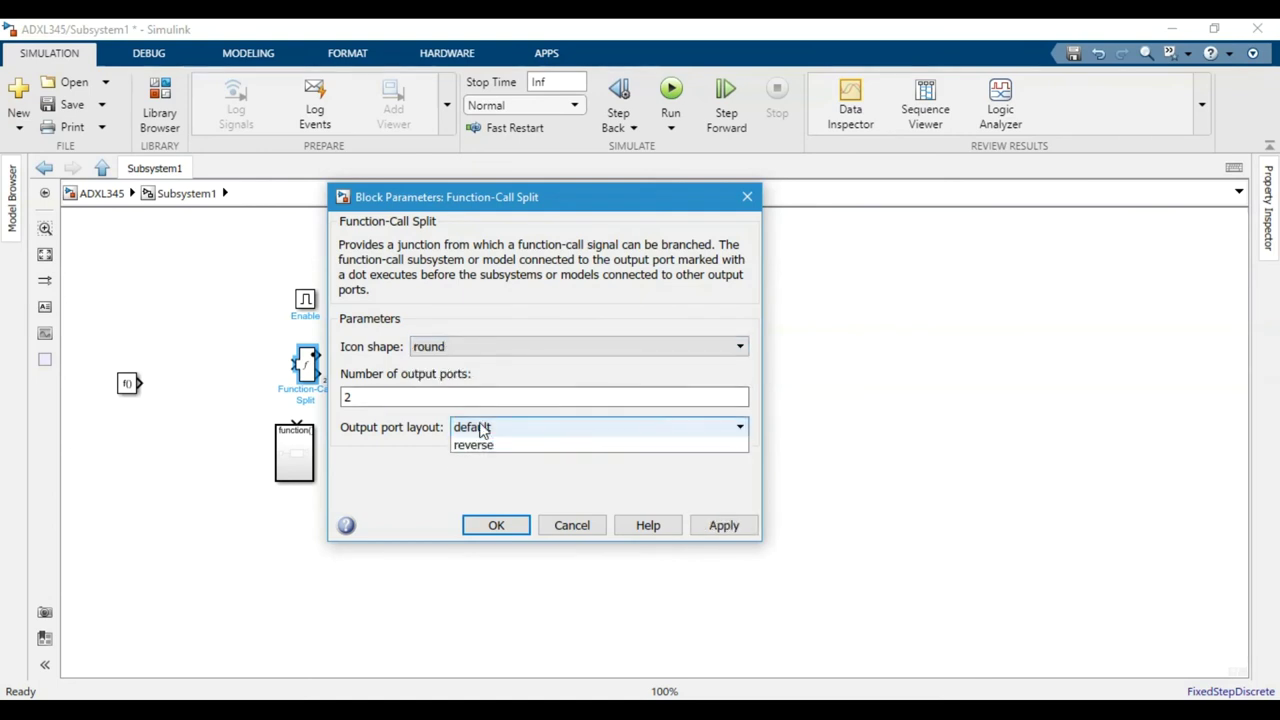
click(480, 428)
click(480, 428)
click(486, 441)
click(485, 427)
click(483, 457)
click(494, 525)
drag(305, 372, 294, 424)
- Copy the split above the System Outputs subsystem and chain generator and both splits
key(ctrl+c)
key(ctrl+v)
mouse_move(445, 398)
mouse_down()
mouse_move(608, 371)
mouse_move(682, 422)
mouse_up()
drag(127, 383, 286, 363)
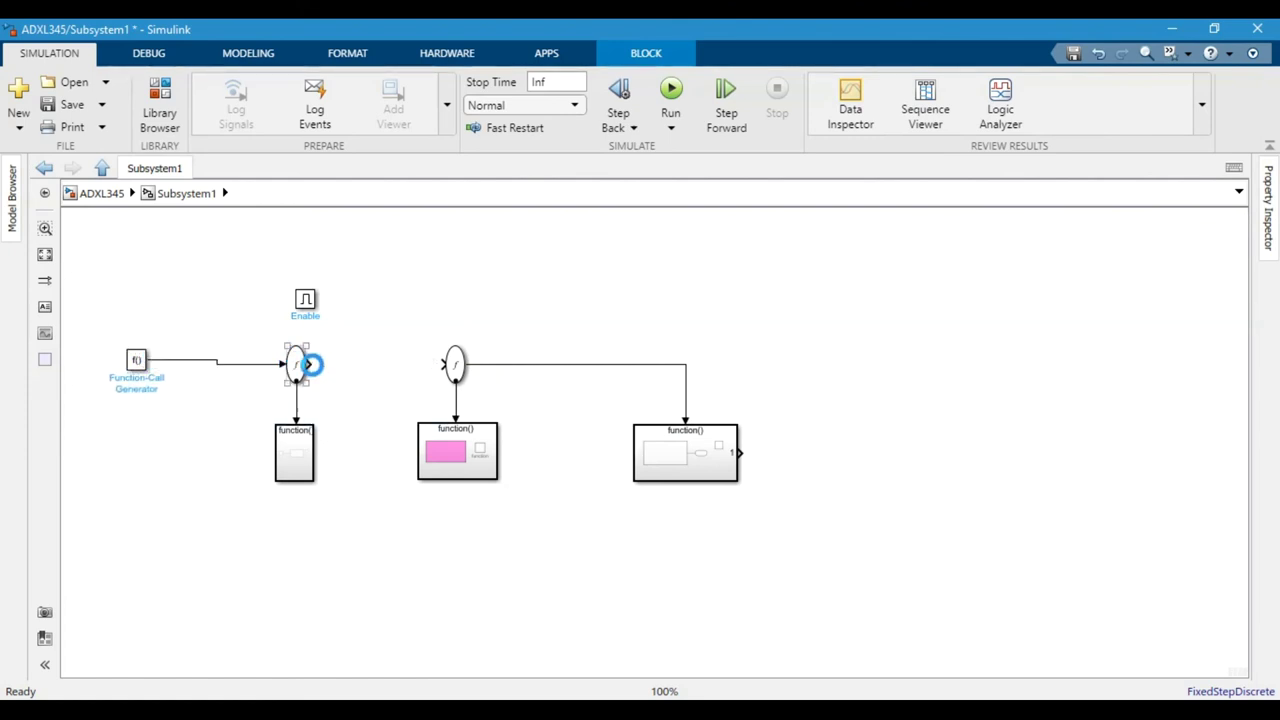
drag(402, 363, 443, 364)
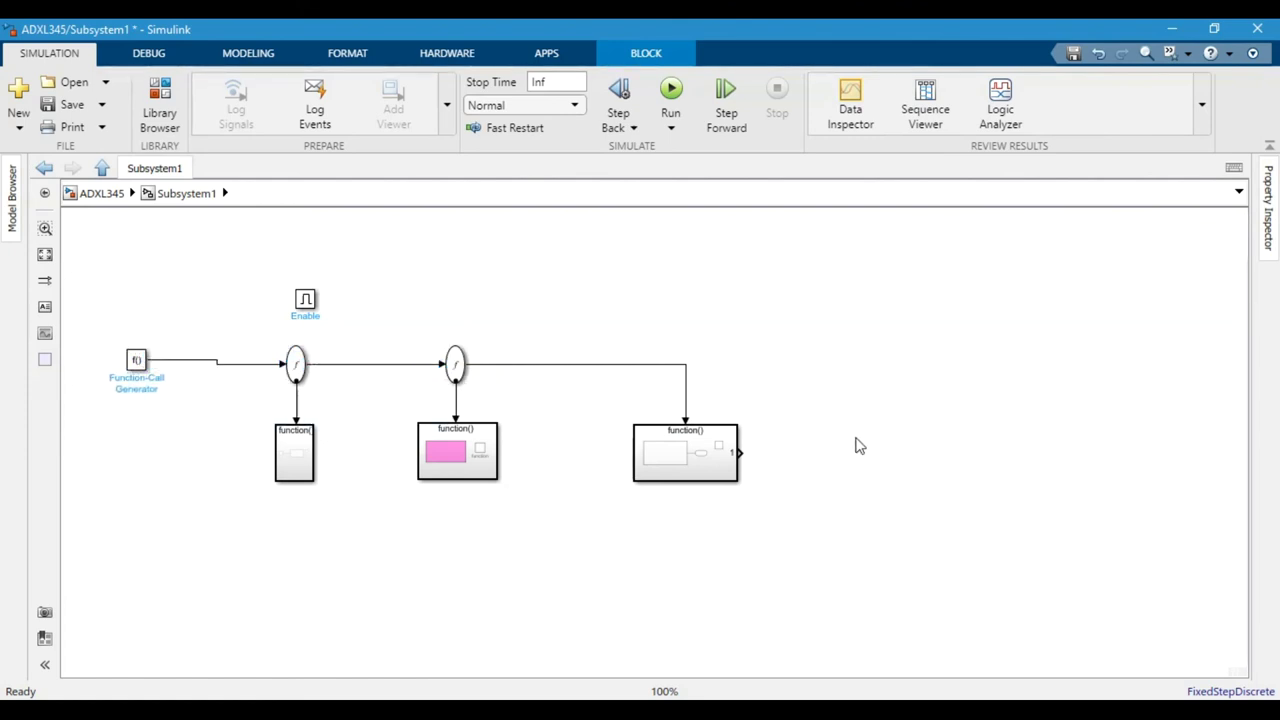
- Open Subsystem2, move its I2C RCV block left and the function trigger up
click(703, 432)
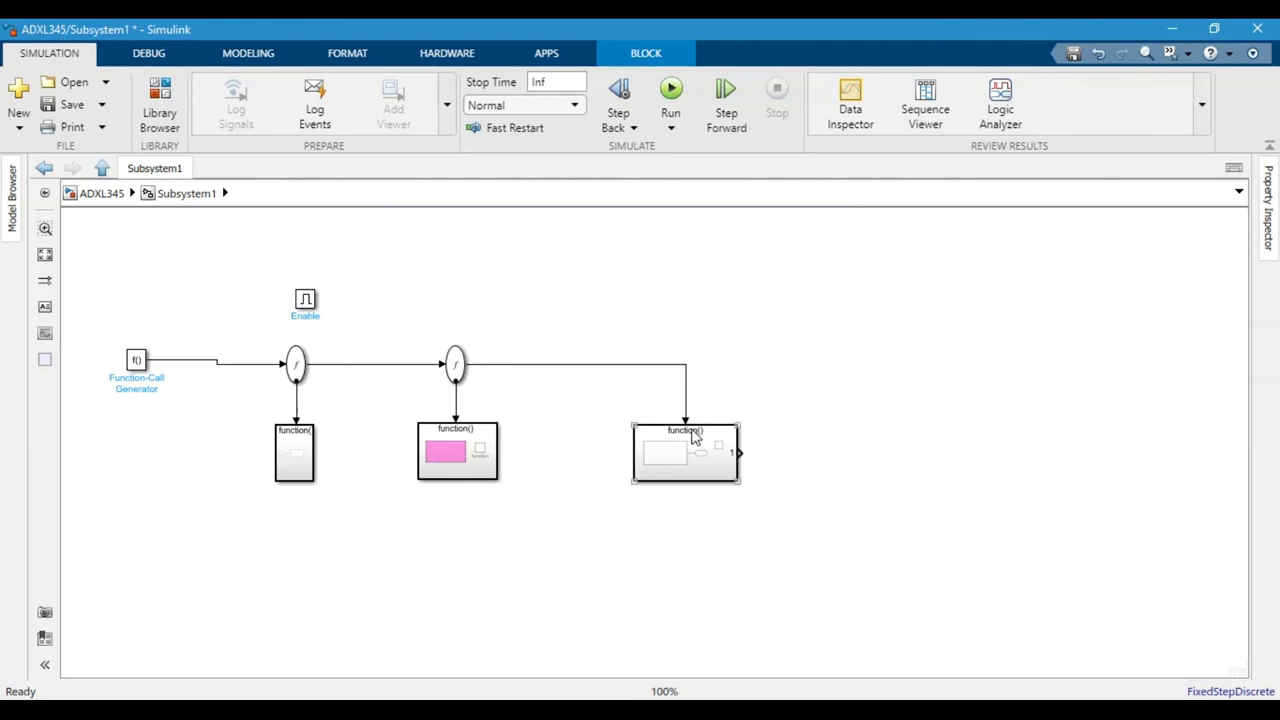
double_click(675, 456)
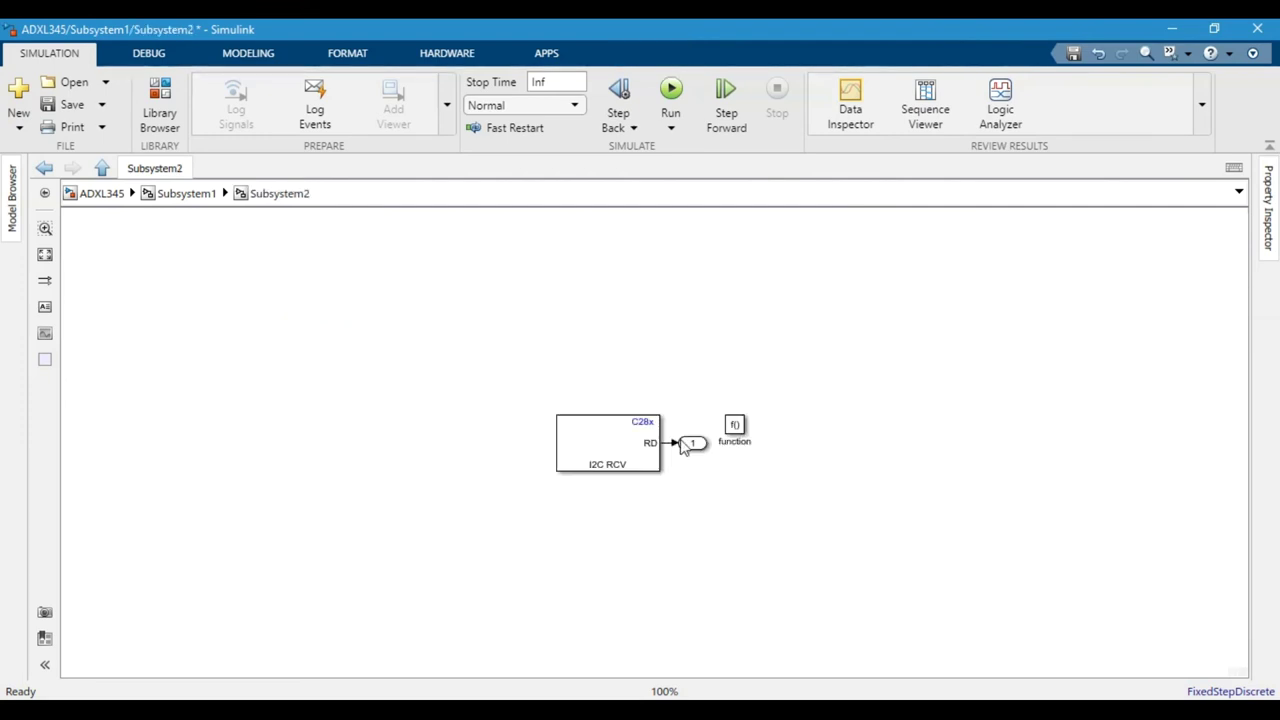
drag(590, 450, 429, 451)
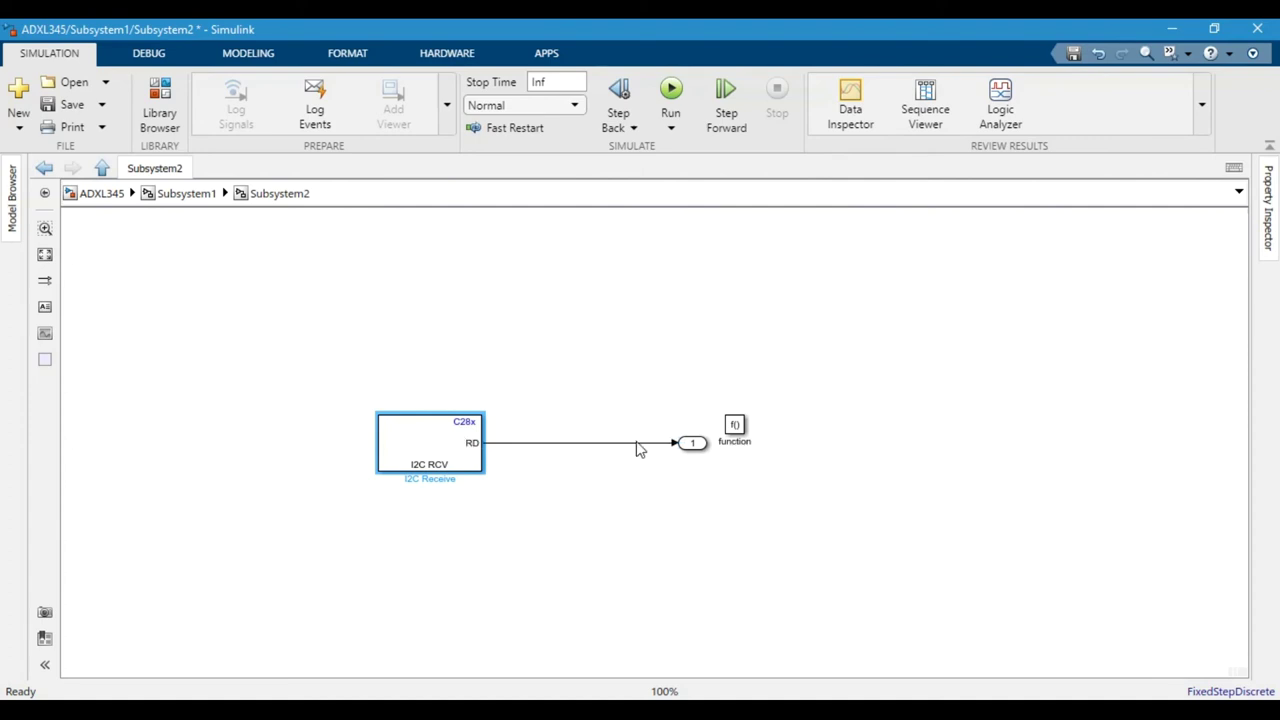
drag(735, 427, 535, 283)
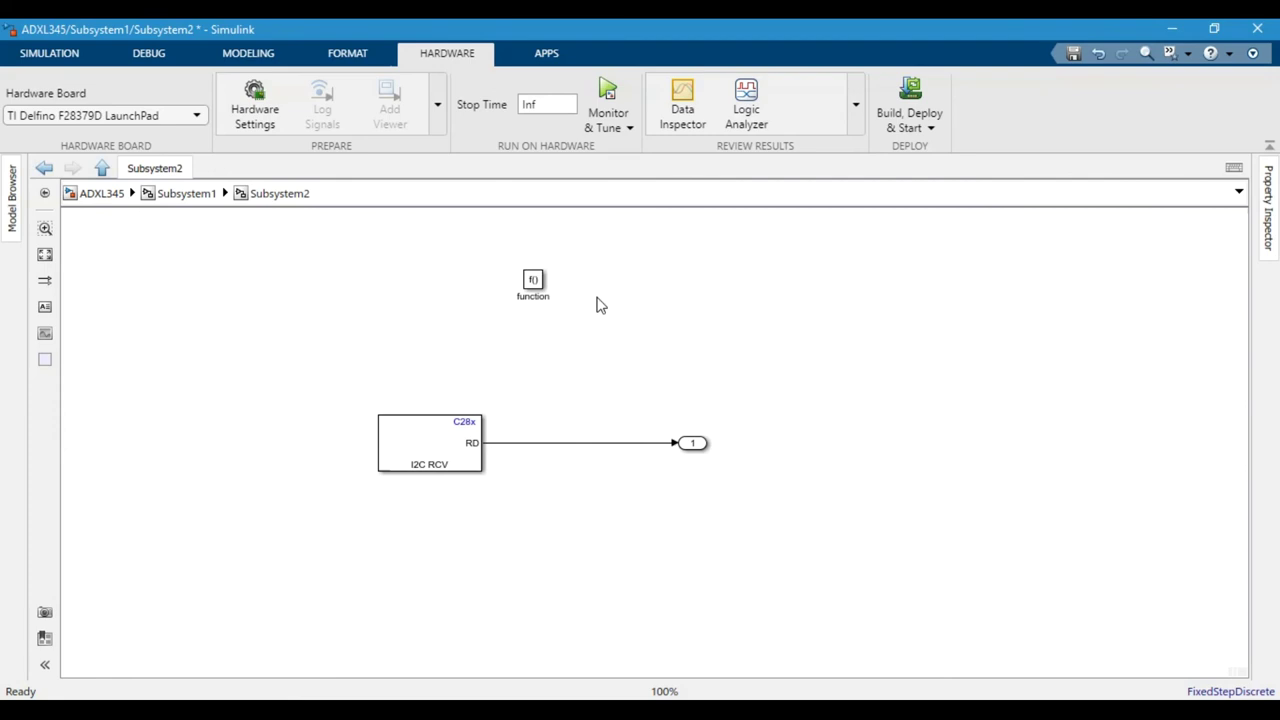
- Paste the byte-combining group beside I2C Receive and delete Outport 1
key(ctrl+v)
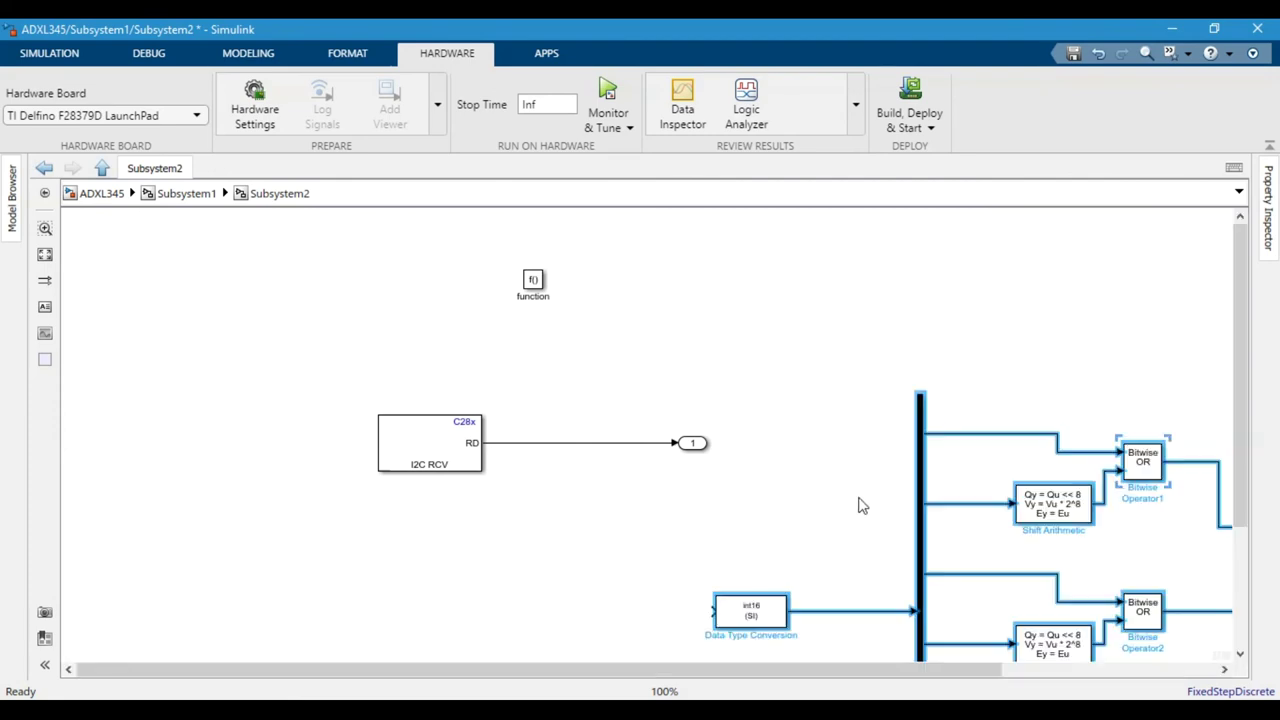
drag(921, 511, 683, 425)
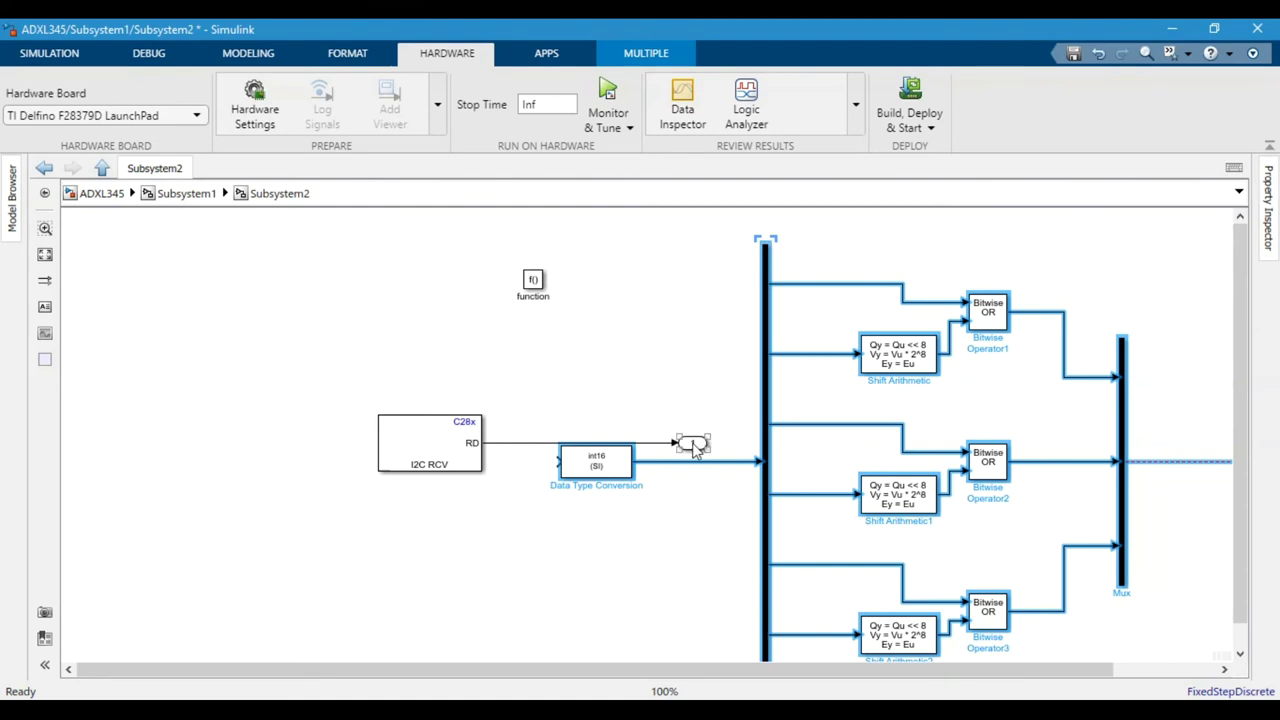
drag(420, 458, 295, 462)
drag(700, 441, 470, 452)
click(490, 454)
click(478, 449)
key(Delete)
- Connect I2C RCV's RD output to the int16 Data Type Conversion block
scroll(616, 295, down, 3)
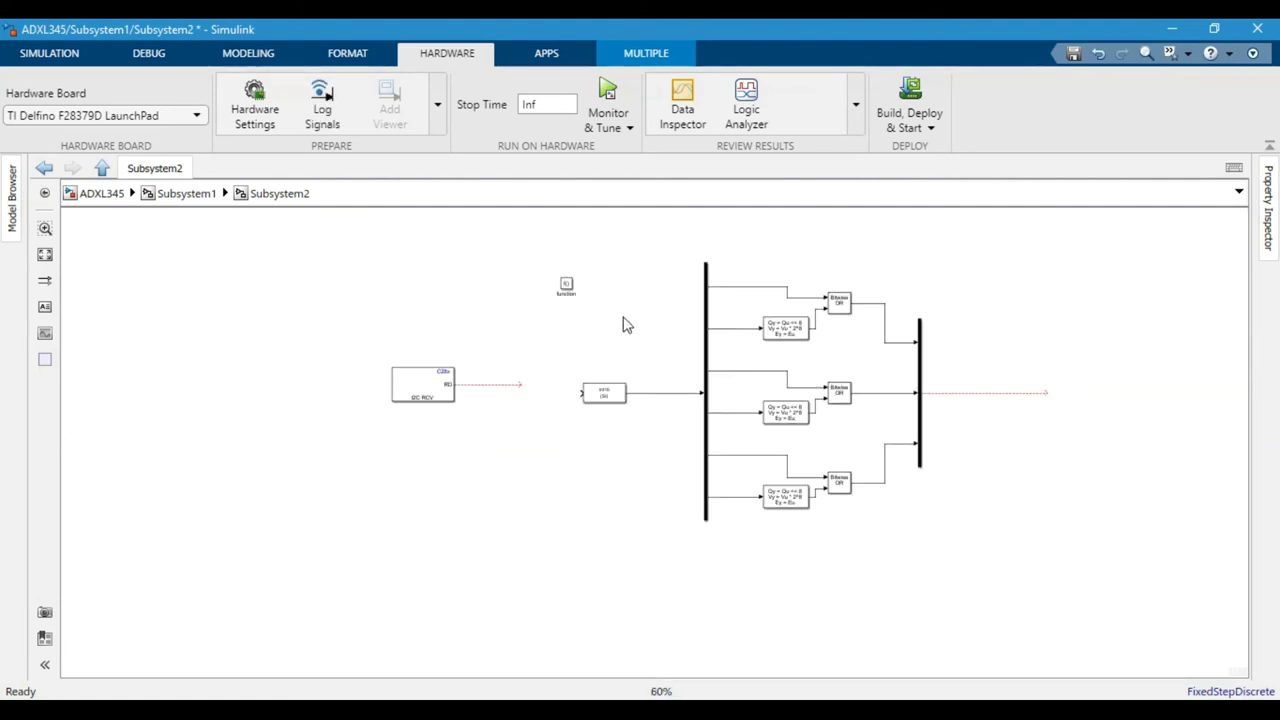
scroll(616, 313, up, 3)
drag(520, 257, 511, 220)
drag(287, 428, 379, 443)
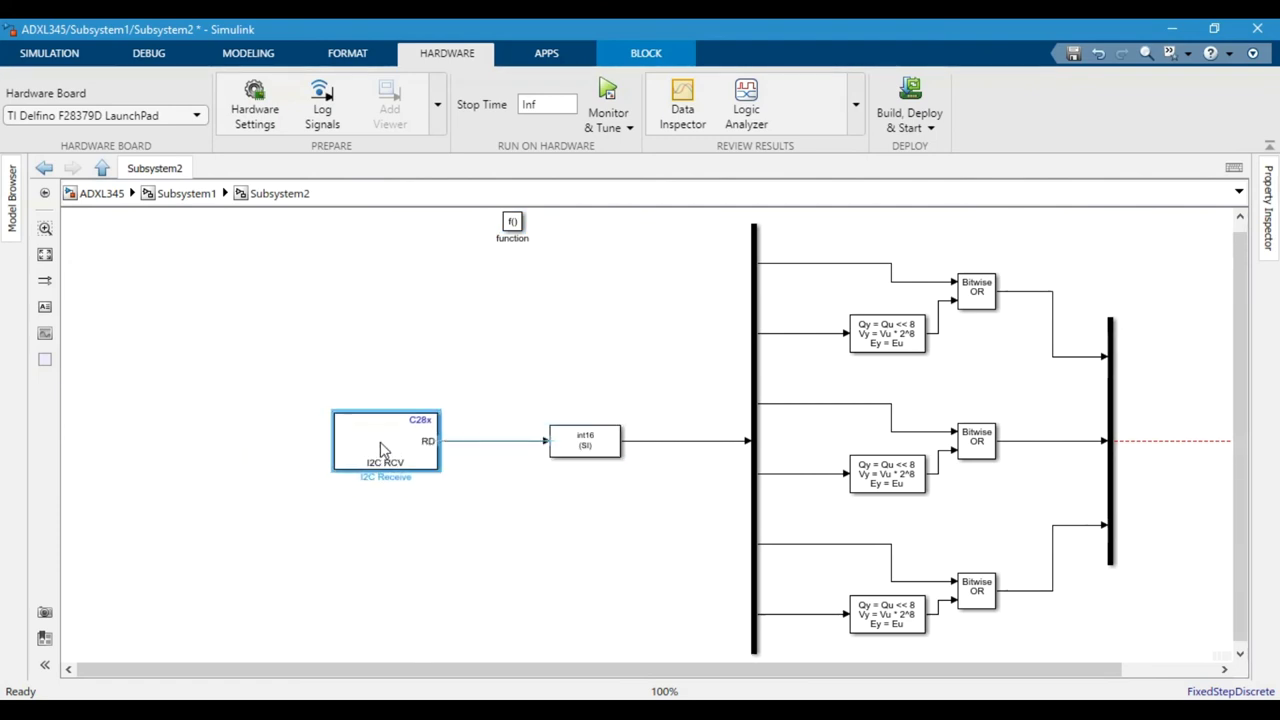
scroll(484, 481, down, 1)
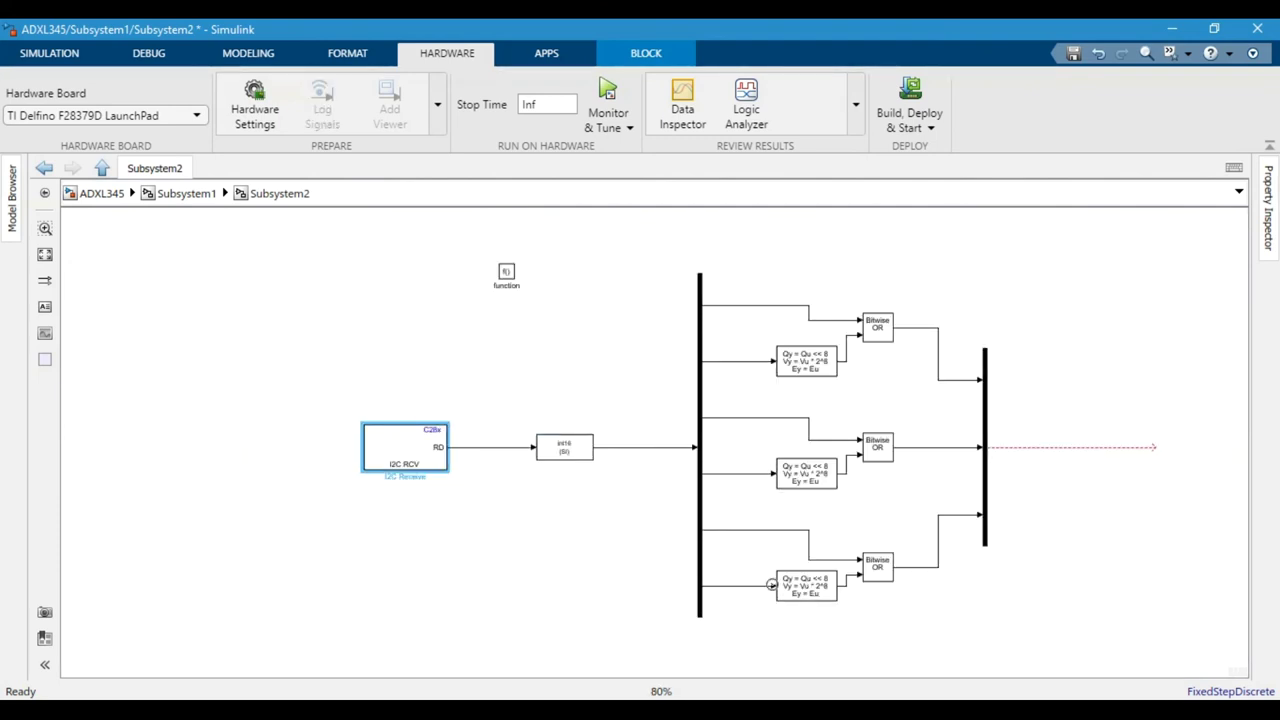
scroll(765, 597, up, 1)
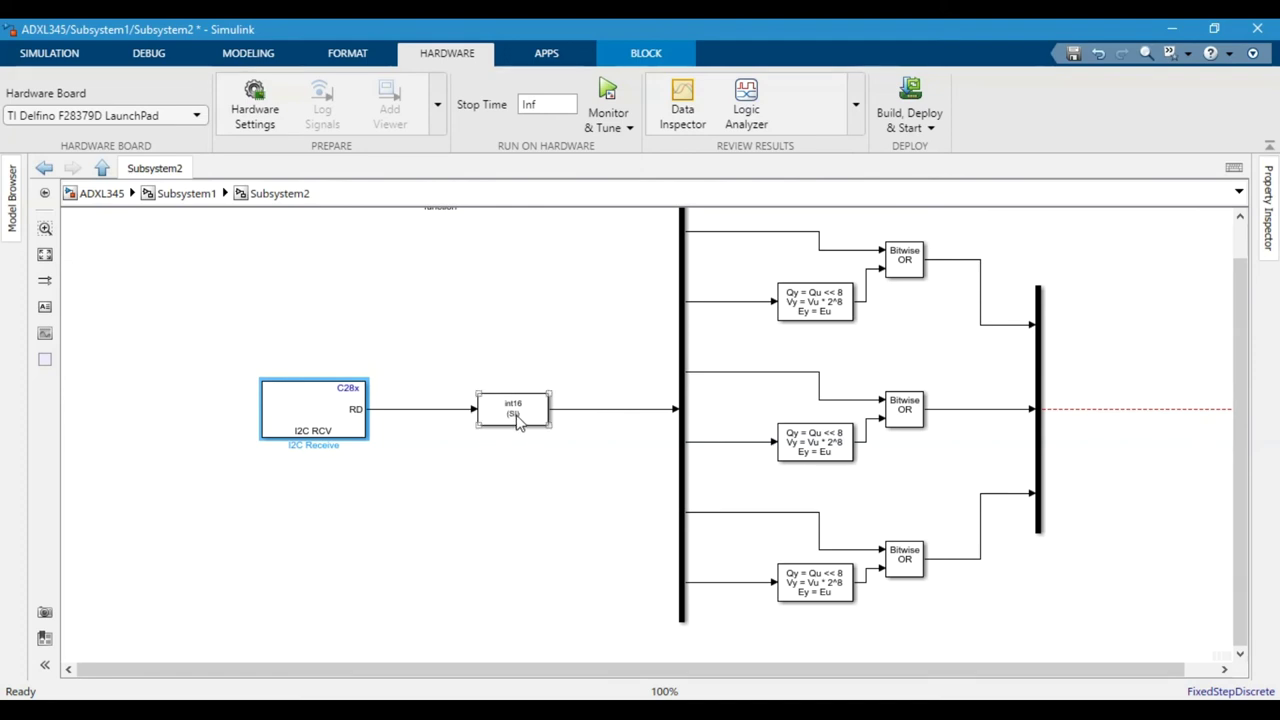
scroll(516, 430, down, 1)
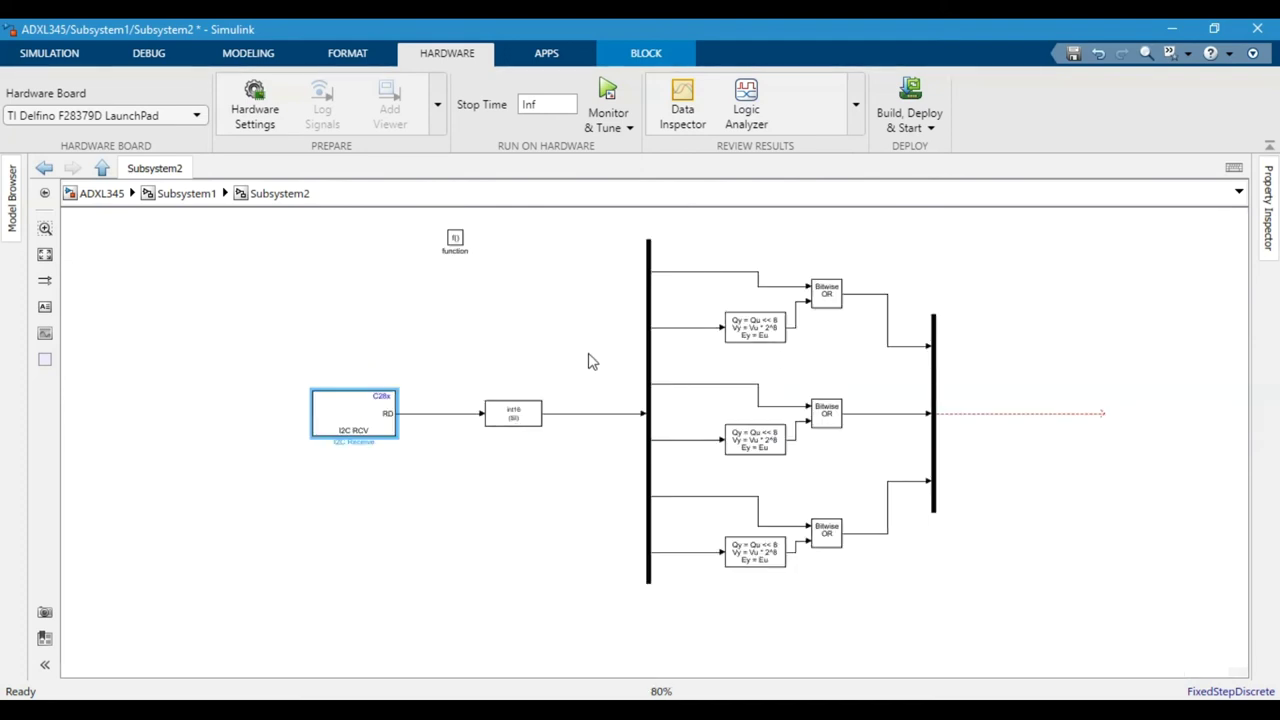
scroll(905, 288, up, 1)
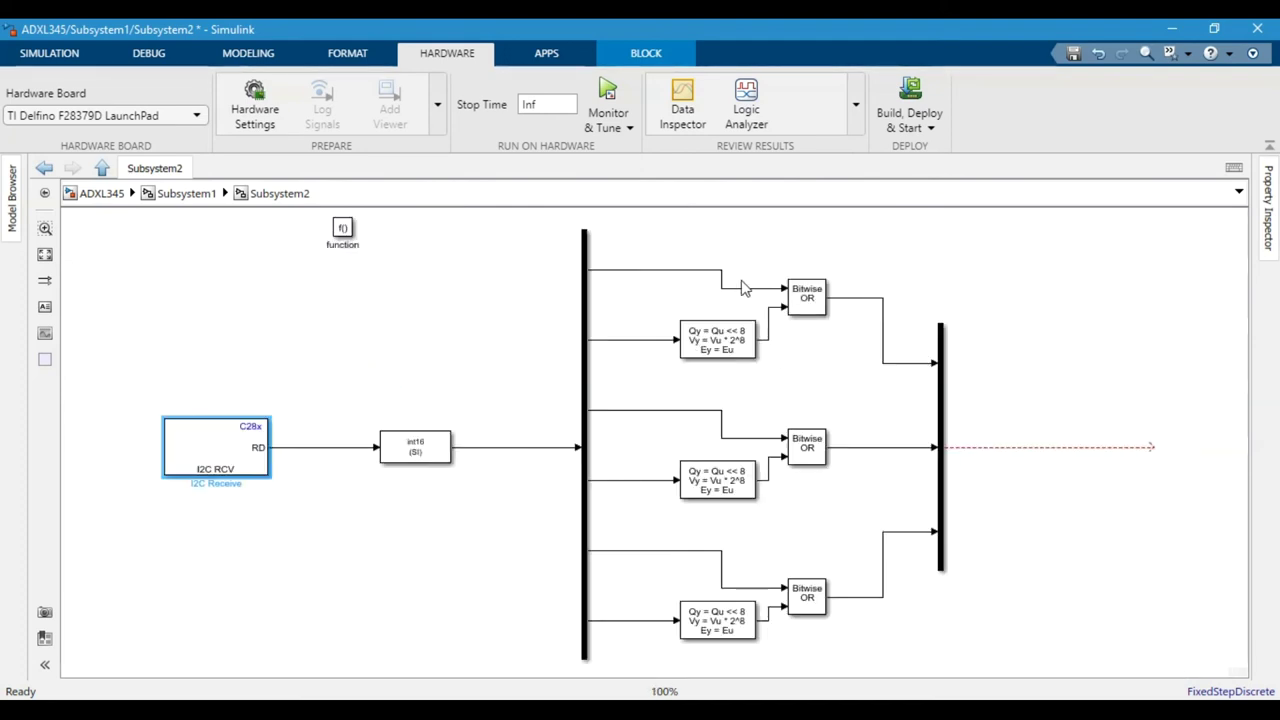
- Check that the Shift Arithmetic block shifts by -8 bits
double_click(729, 347)
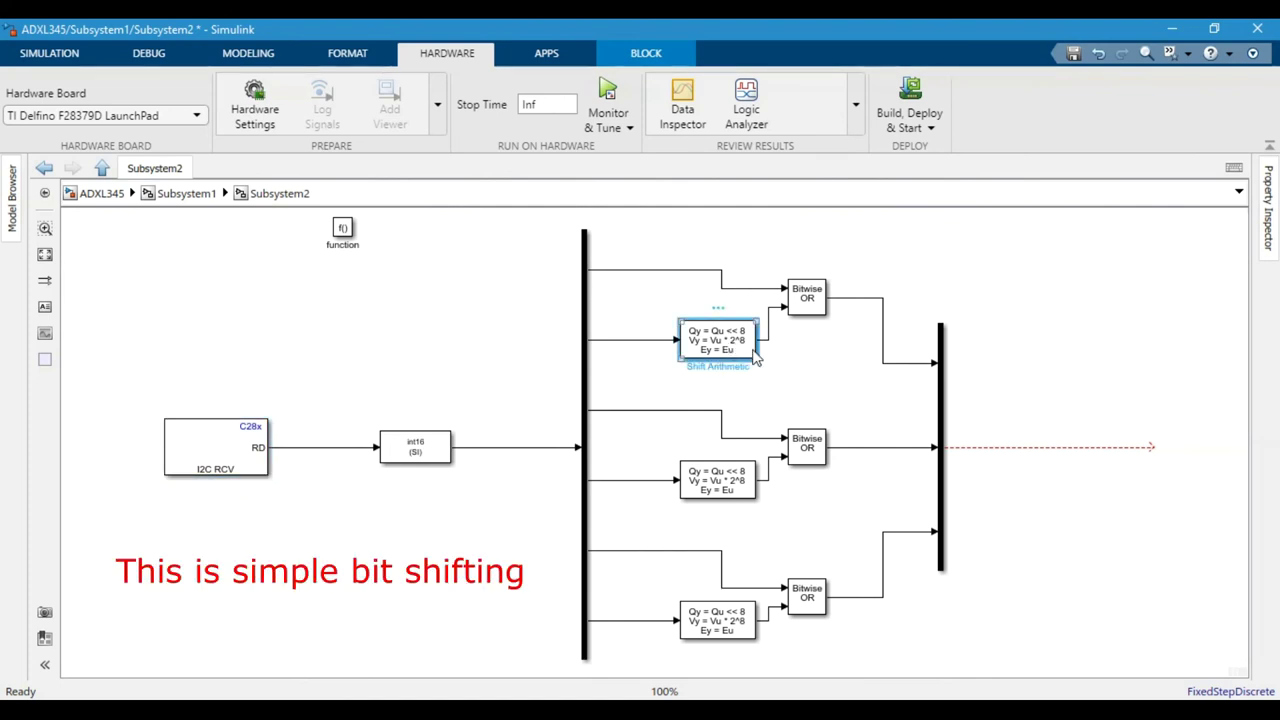
click(1050, 394)
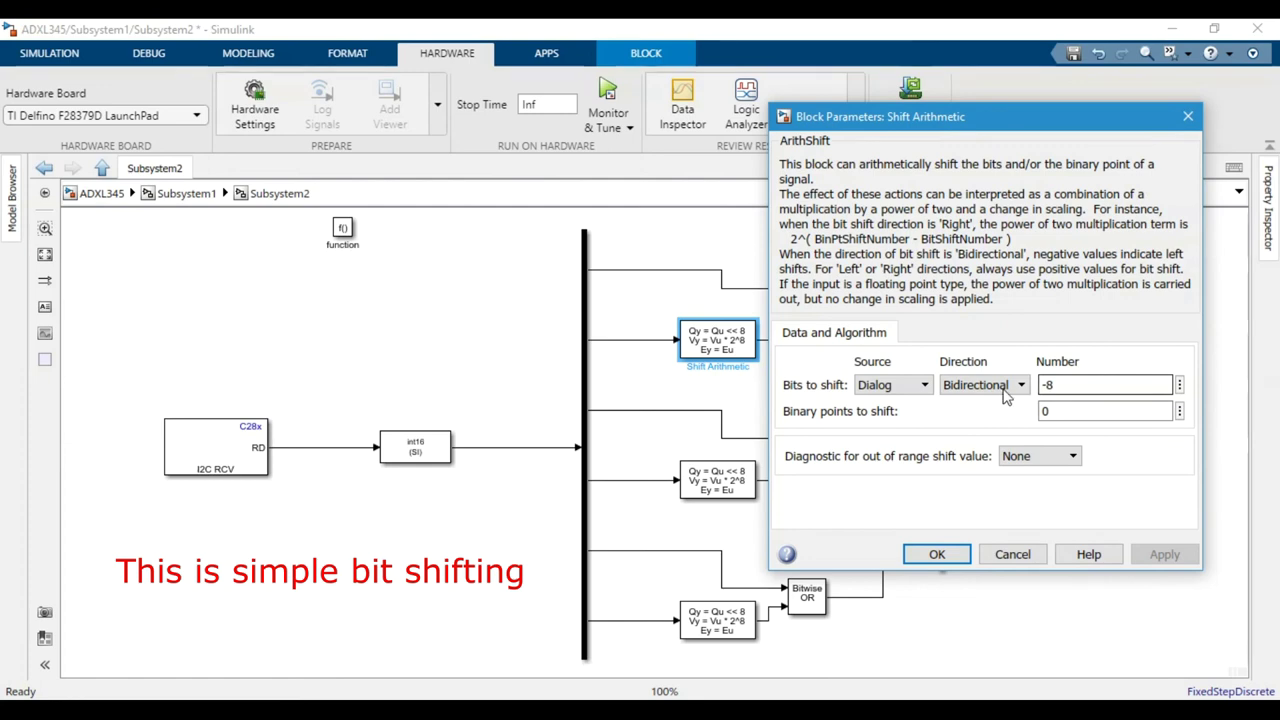
click(937, 554)
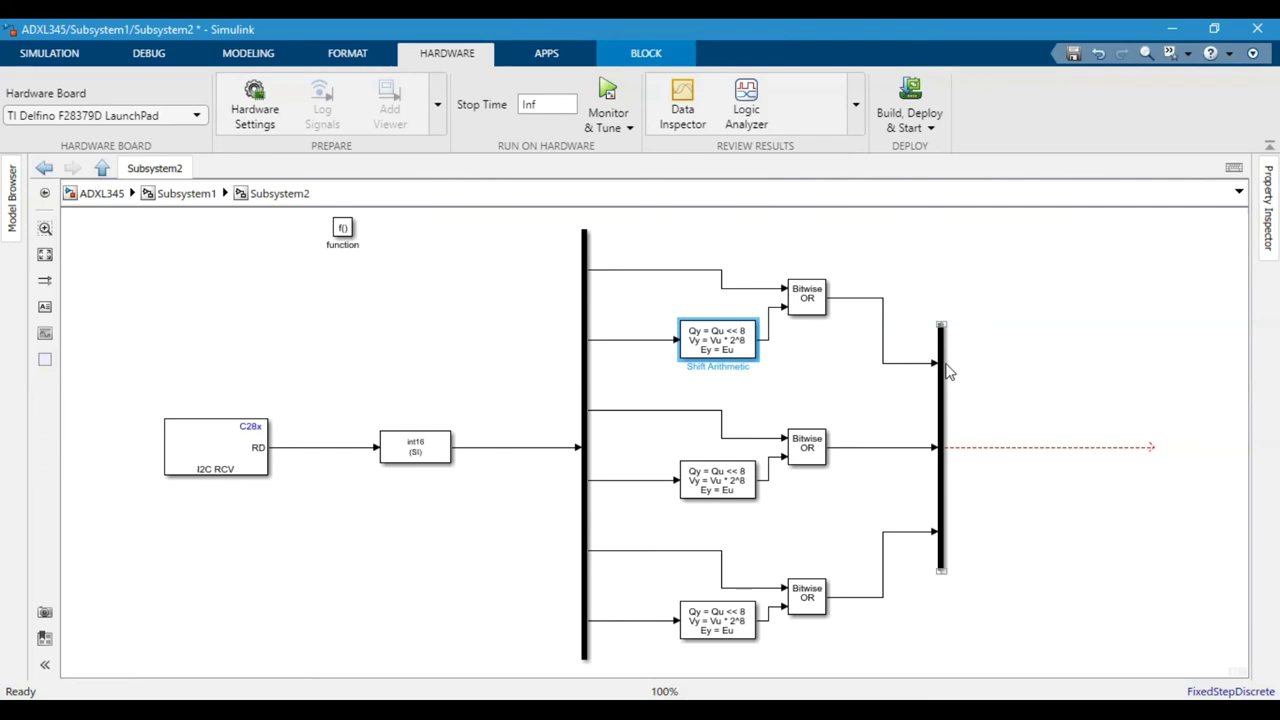
- Connect a new Out1 port to the combined signal, then return to Subsystem1
key(Tab)
key(minus)
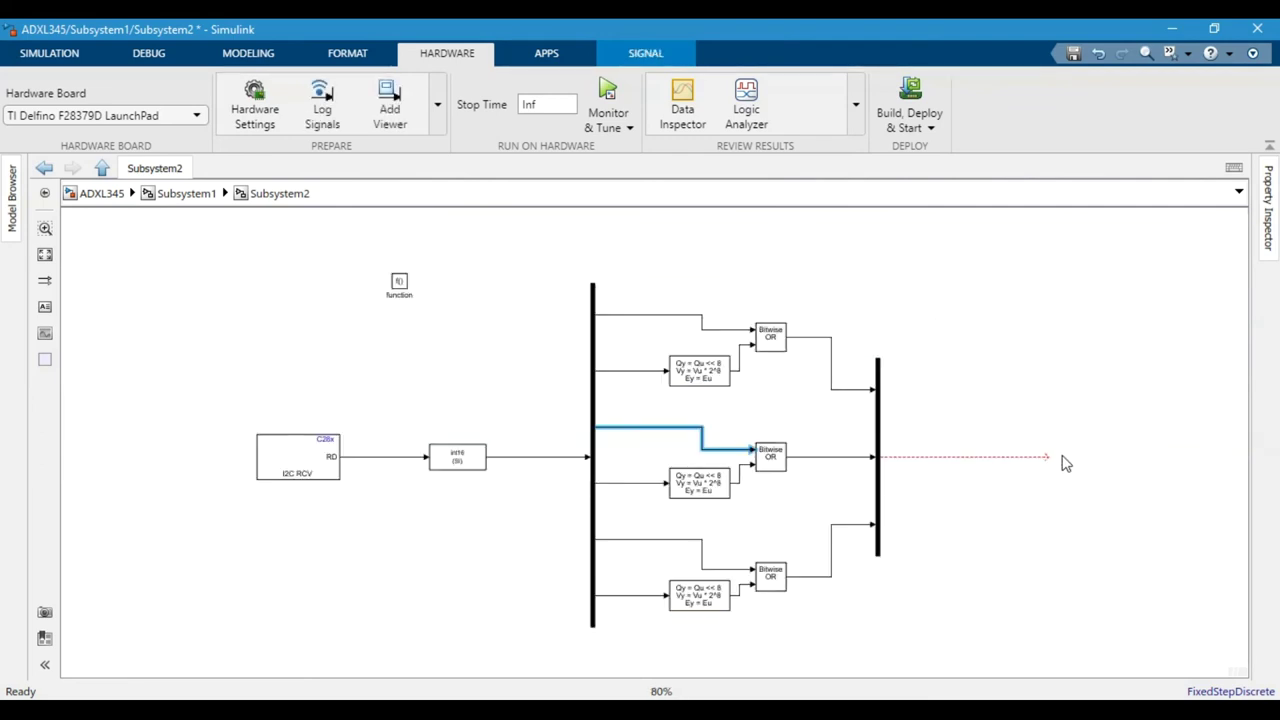
scroll(1065, 462, up, 1)
click(1010, 369)
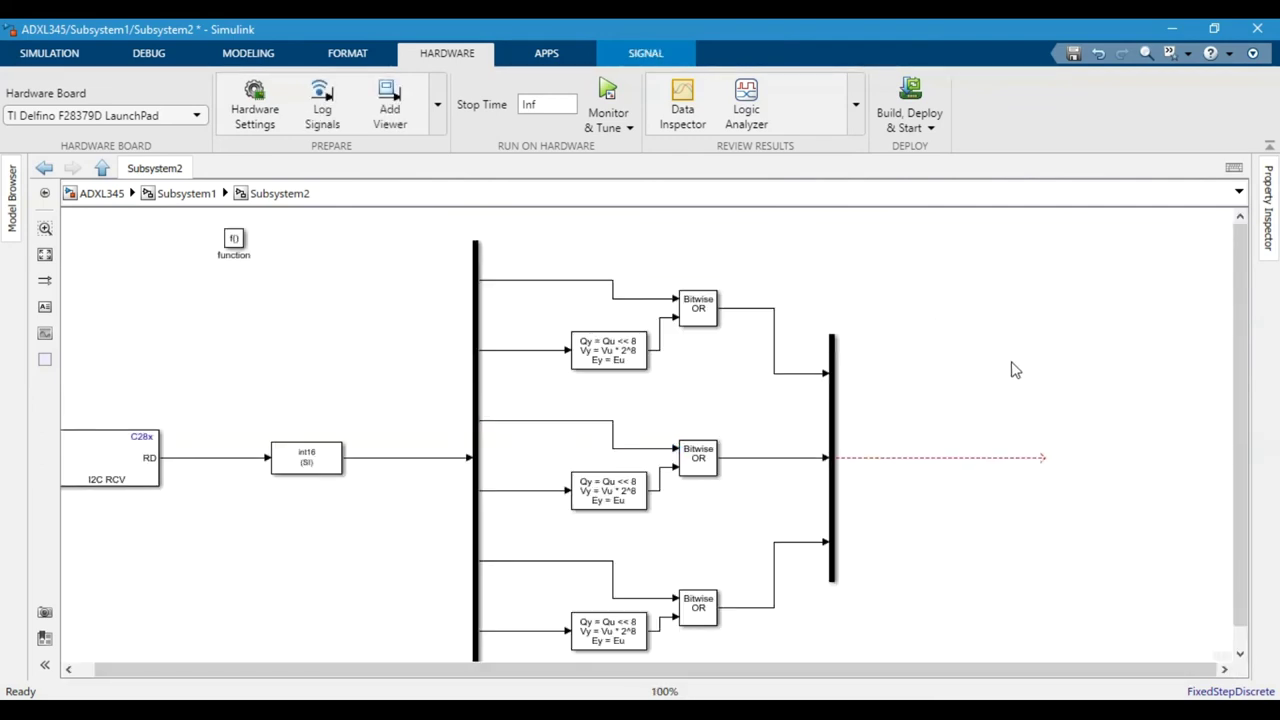
text(OUT)
key(Return)
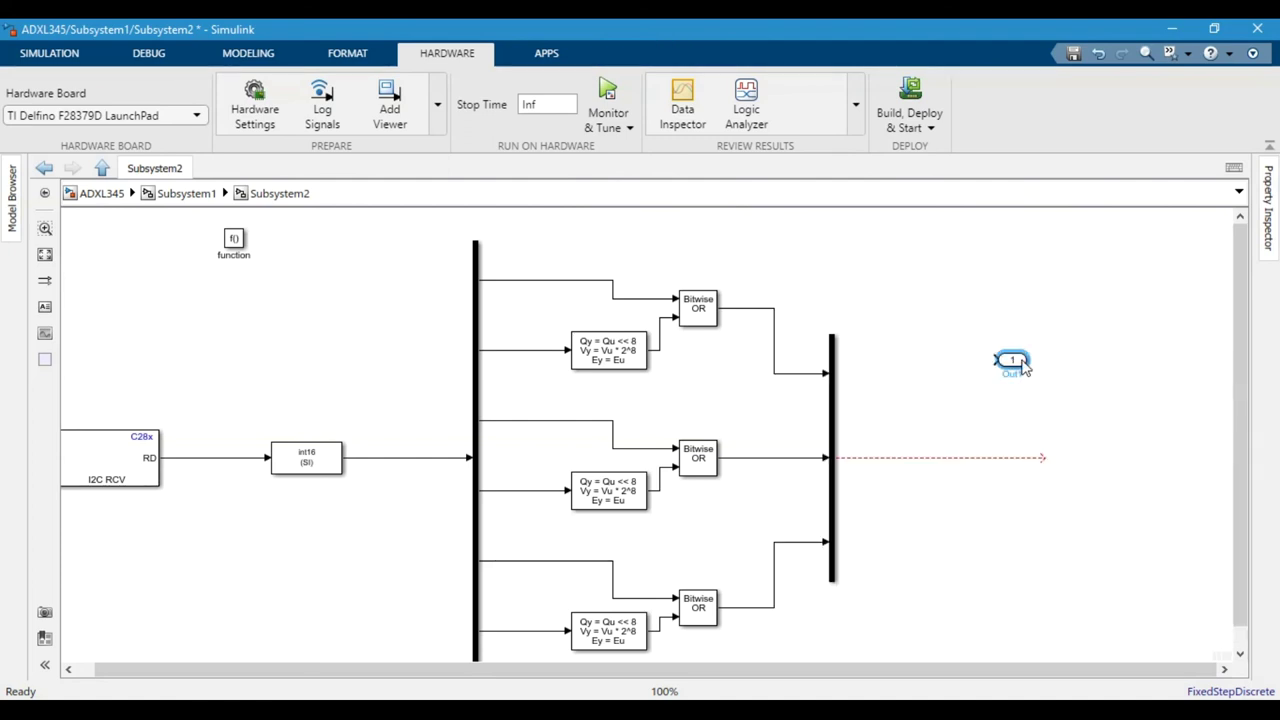
drag(1022, 367, 1075, 463)
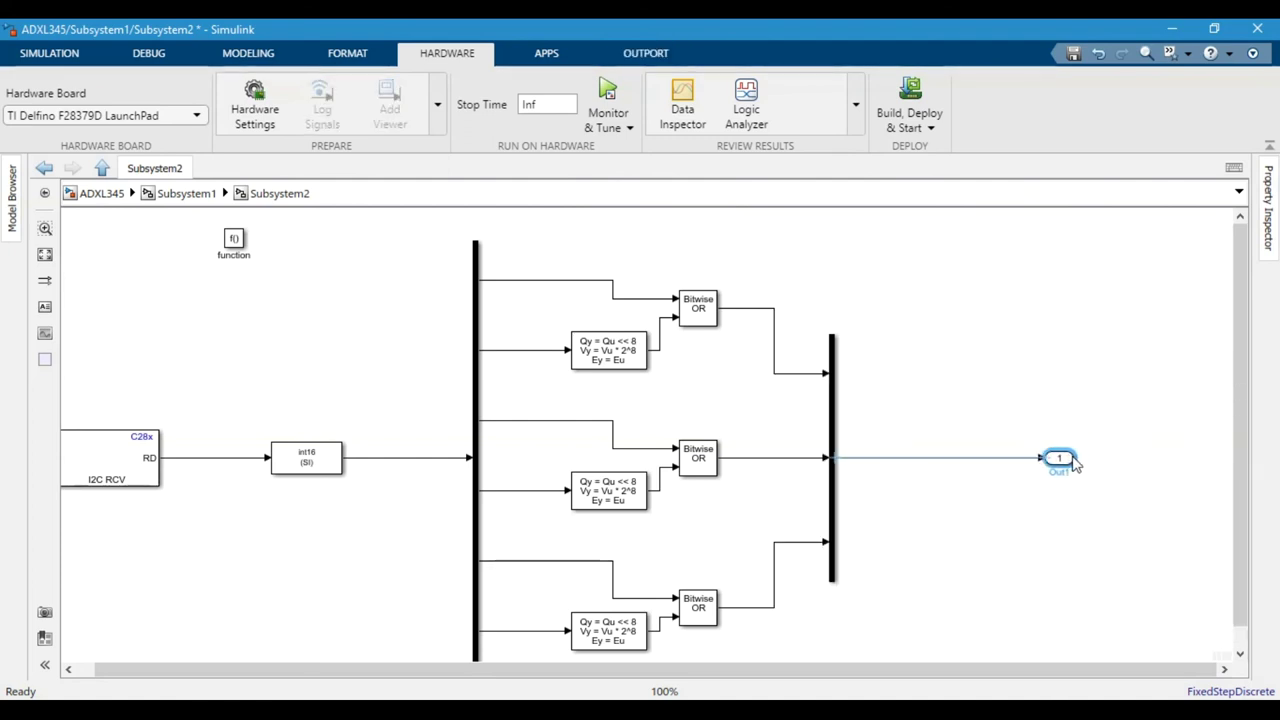
click(190, 193)
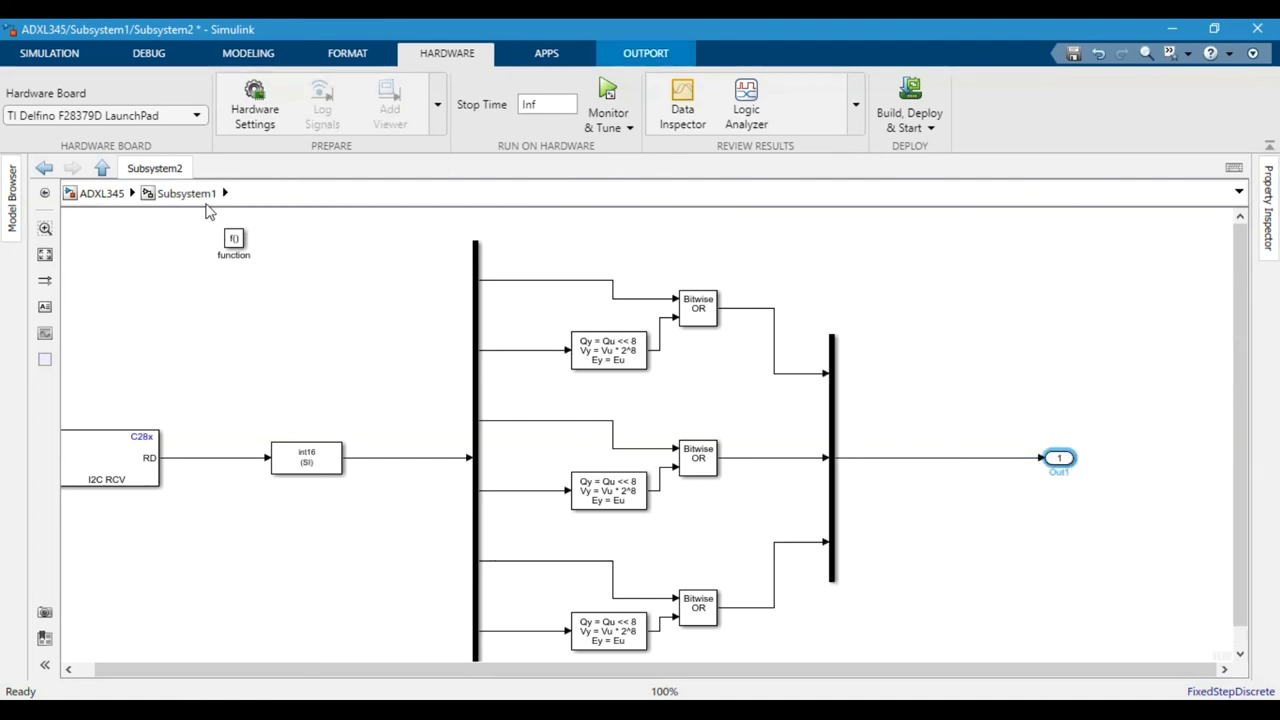
- Add a Display block lined up with Subsystem2's output
double_click(810, 426)
text(display)
key(Return)
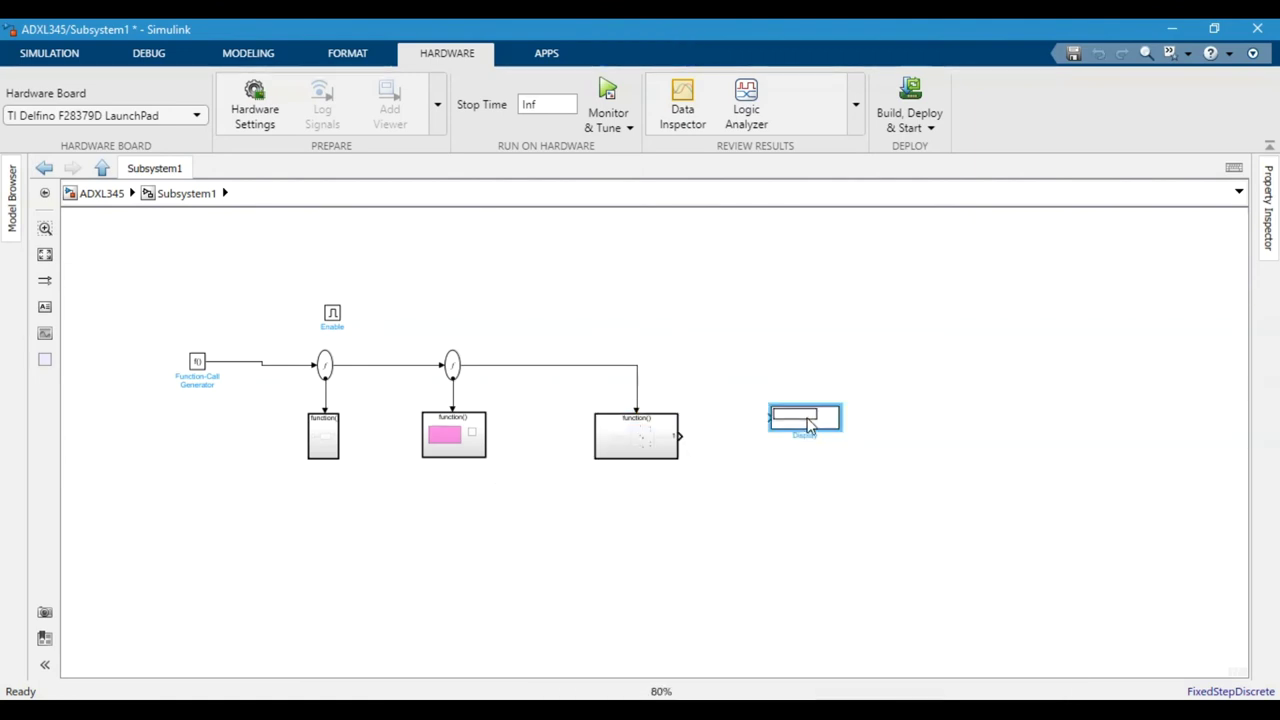
drag(810, 426, 799, 453)
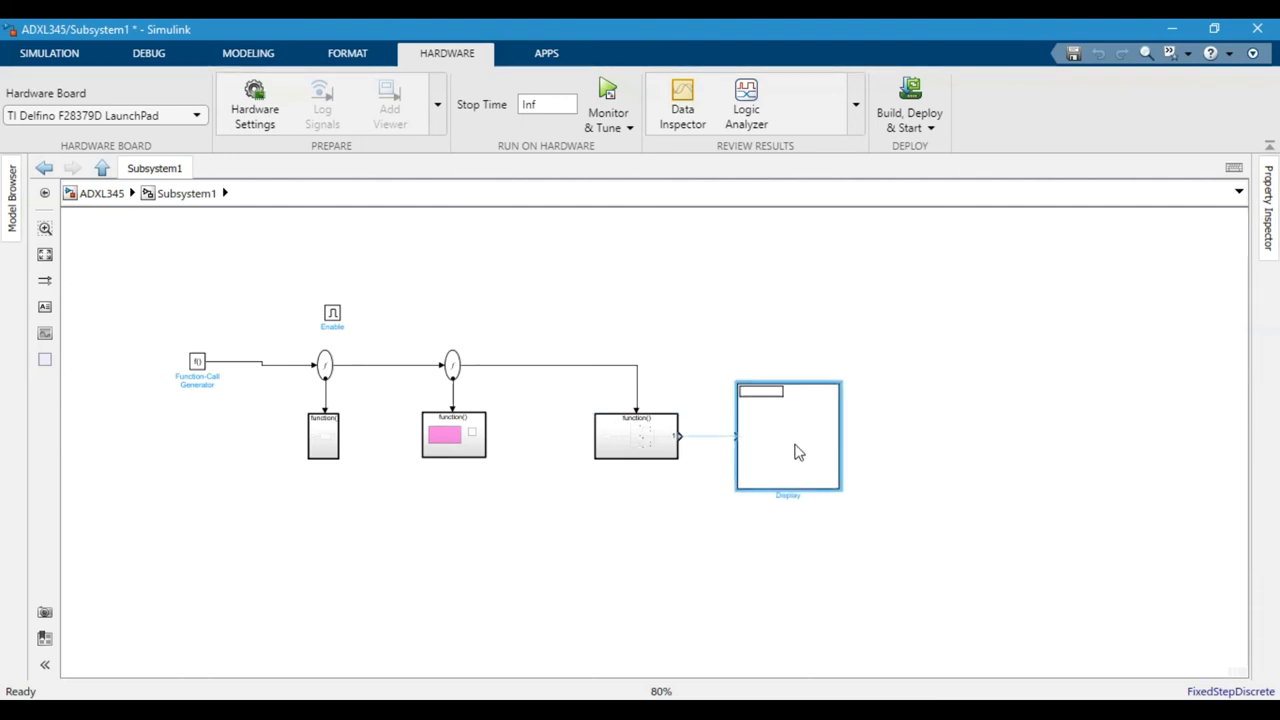
- Wire a Scope to Subsystem2's output above the Display and tidy the block layout
double_click(813, 321)
text(scope)
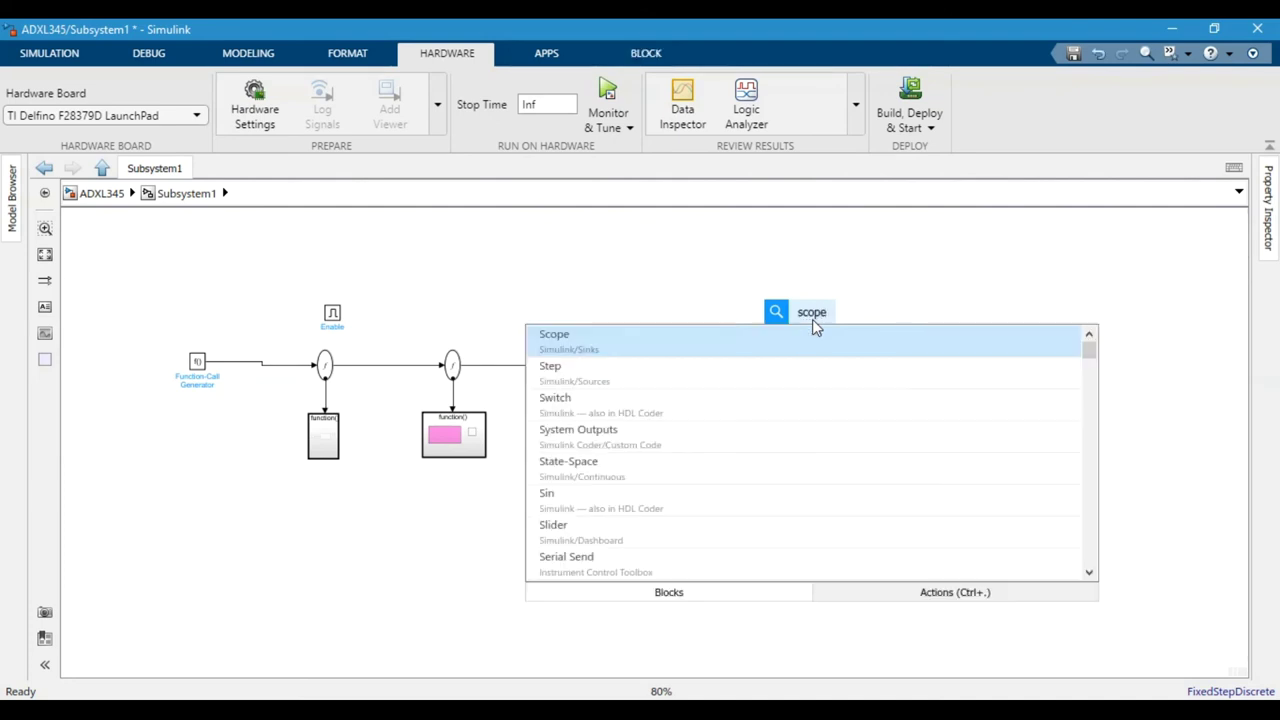
key(Return)
drag(799, 320, 705, 437)
mouse_move(829, 338)
mouse_down()
mouse_move(906, 363)
mouse_move(869, 331)
mouse_move(813, 345)
mouse_up()
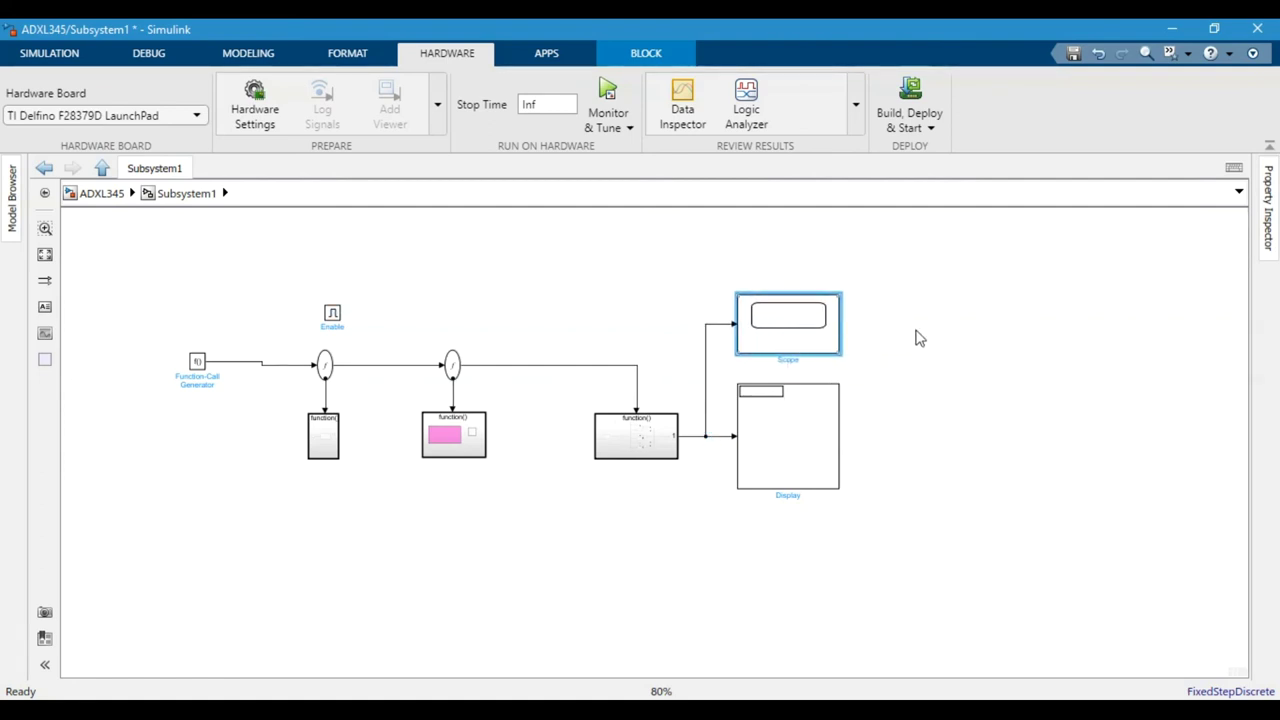
drag(211, 371, 268, 373)
scroll(366, 375, up, 3)
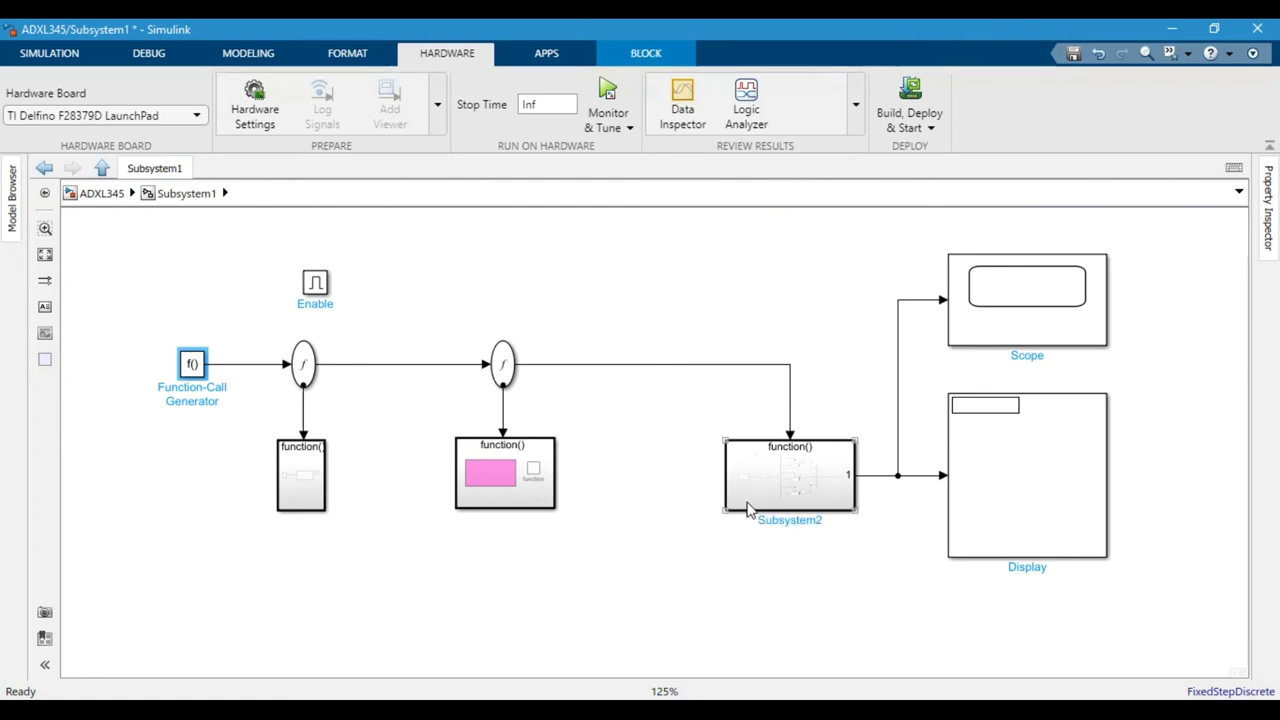
drag(803, 497, 743, 500)
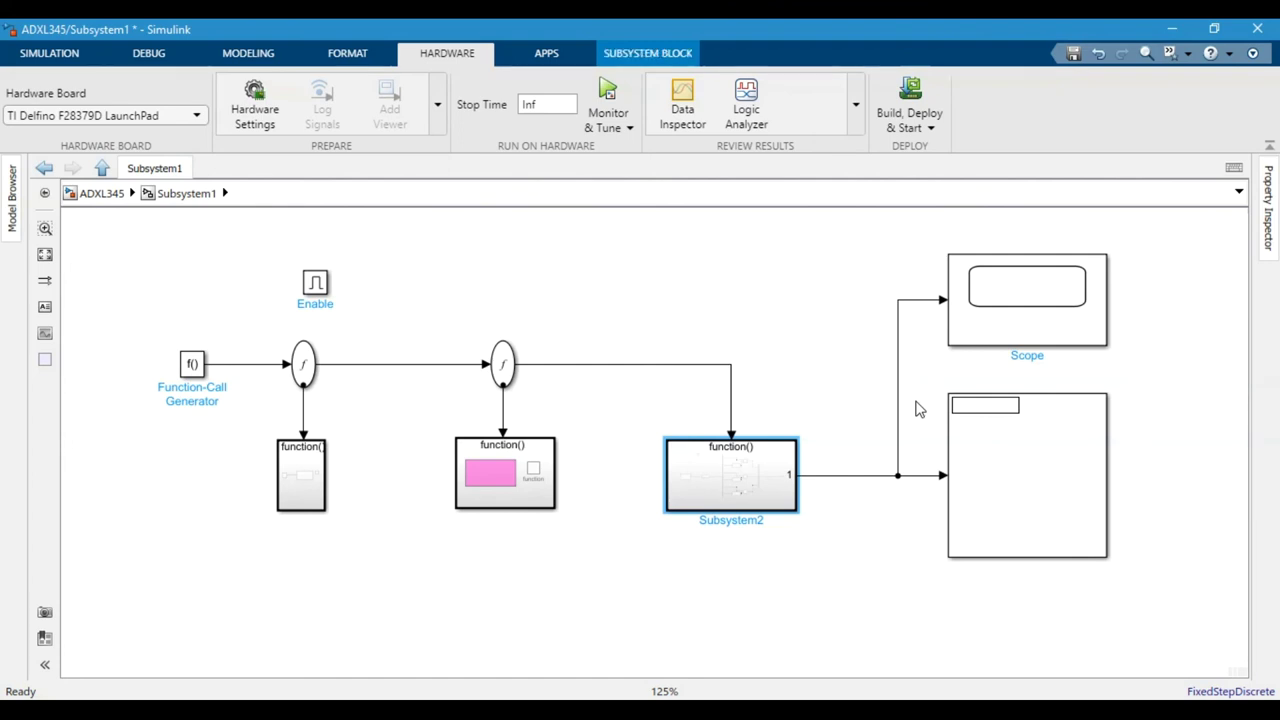
double_click(313, 481)
double_click(672, 447)
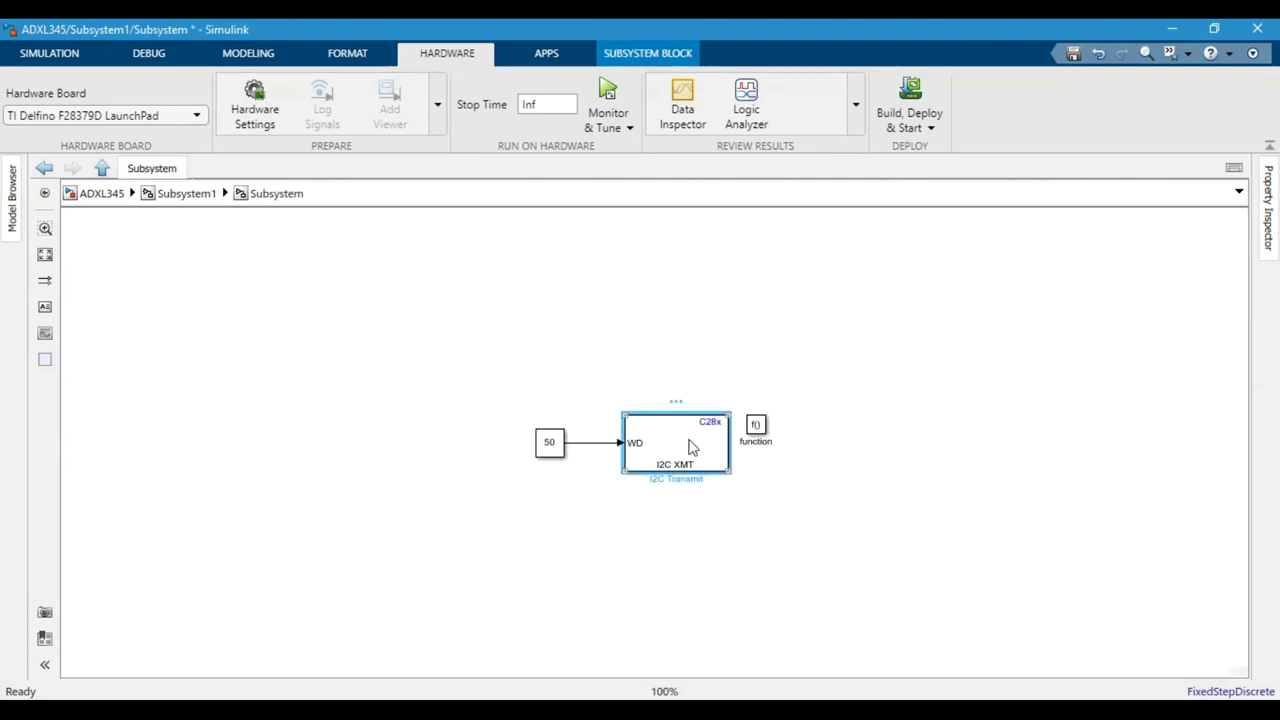
click(880, 630)
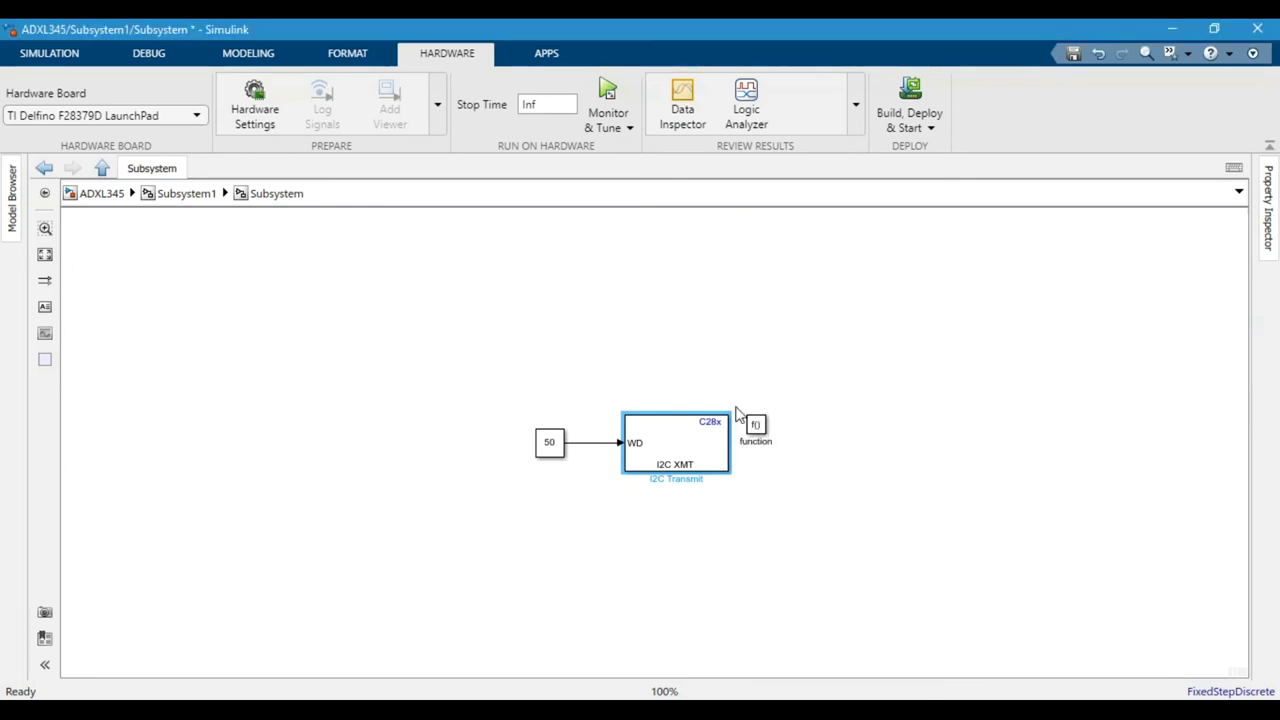
drag(765, 435, 676, 369)
click(704, 440)
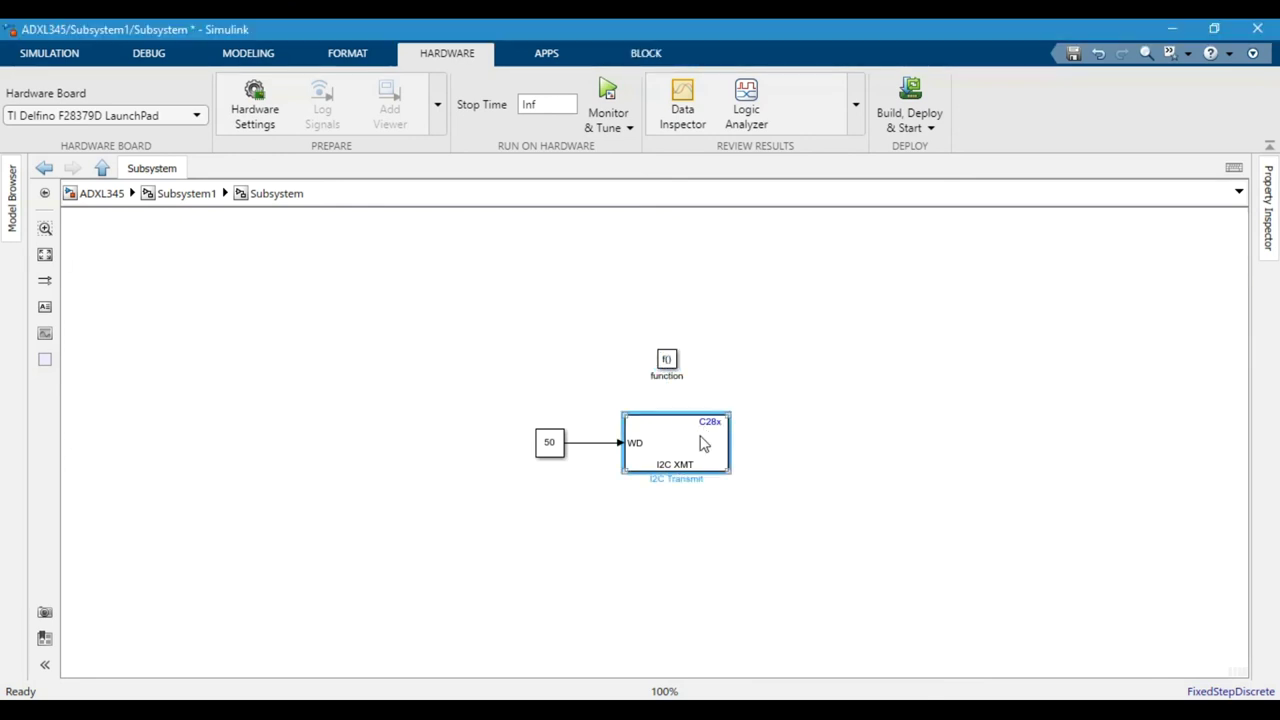
click(189, 277)
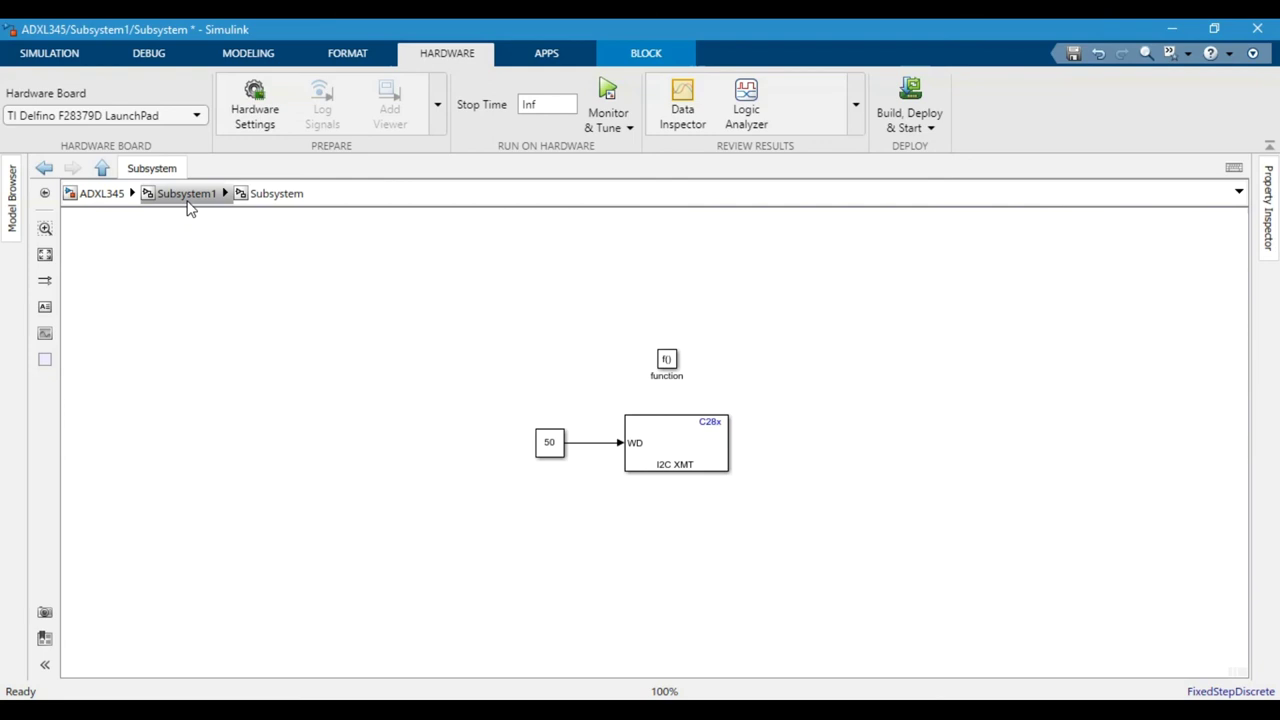
click(186, 194)
double_click(303, 490)
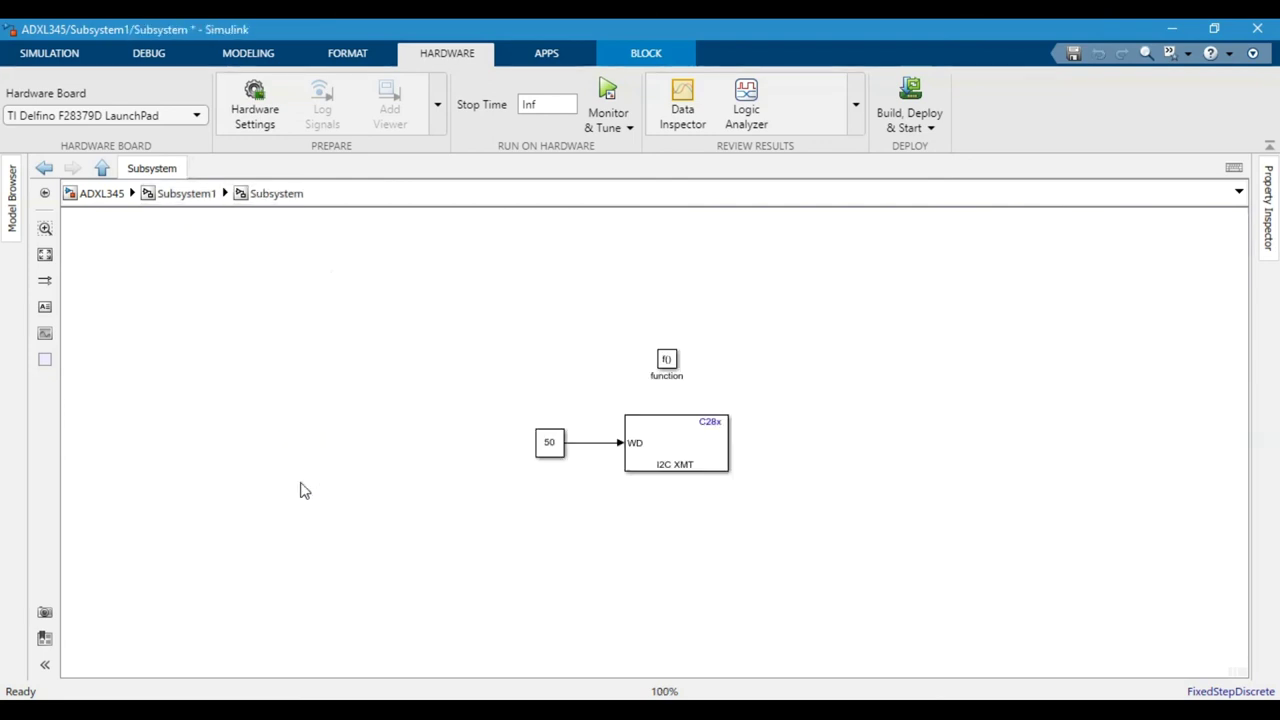
click(105, 193)
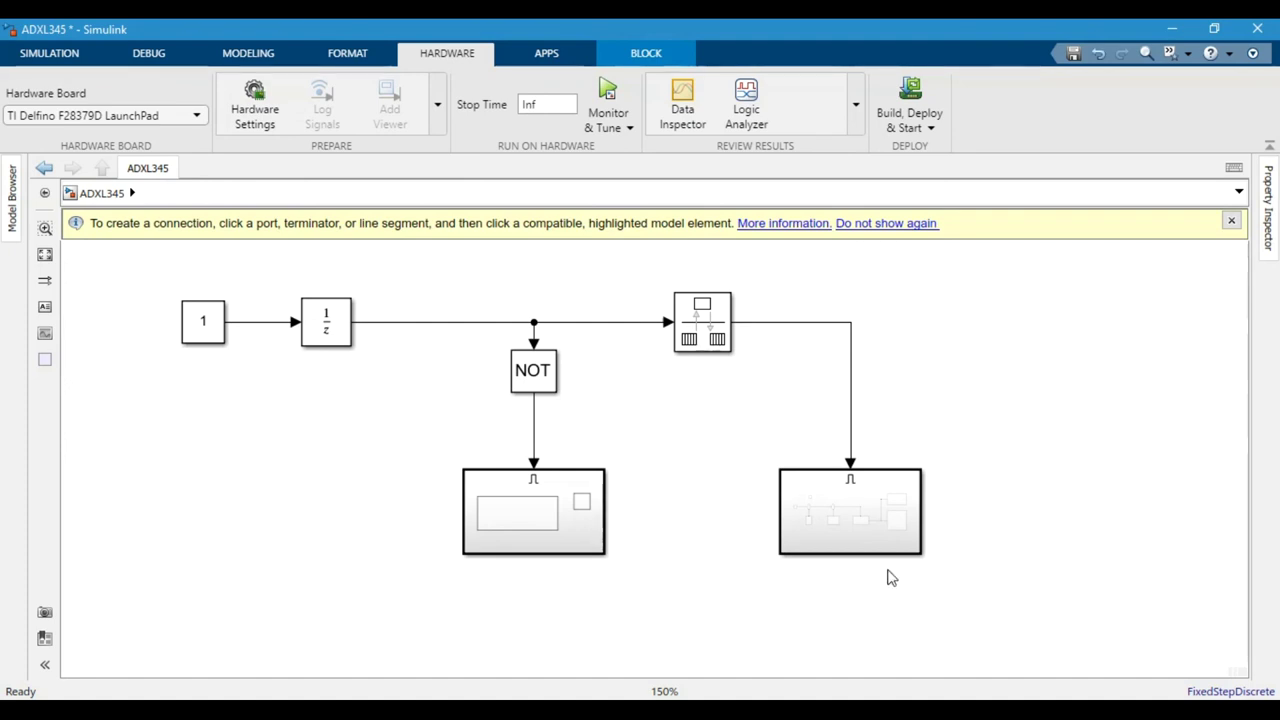
click(734, 523)
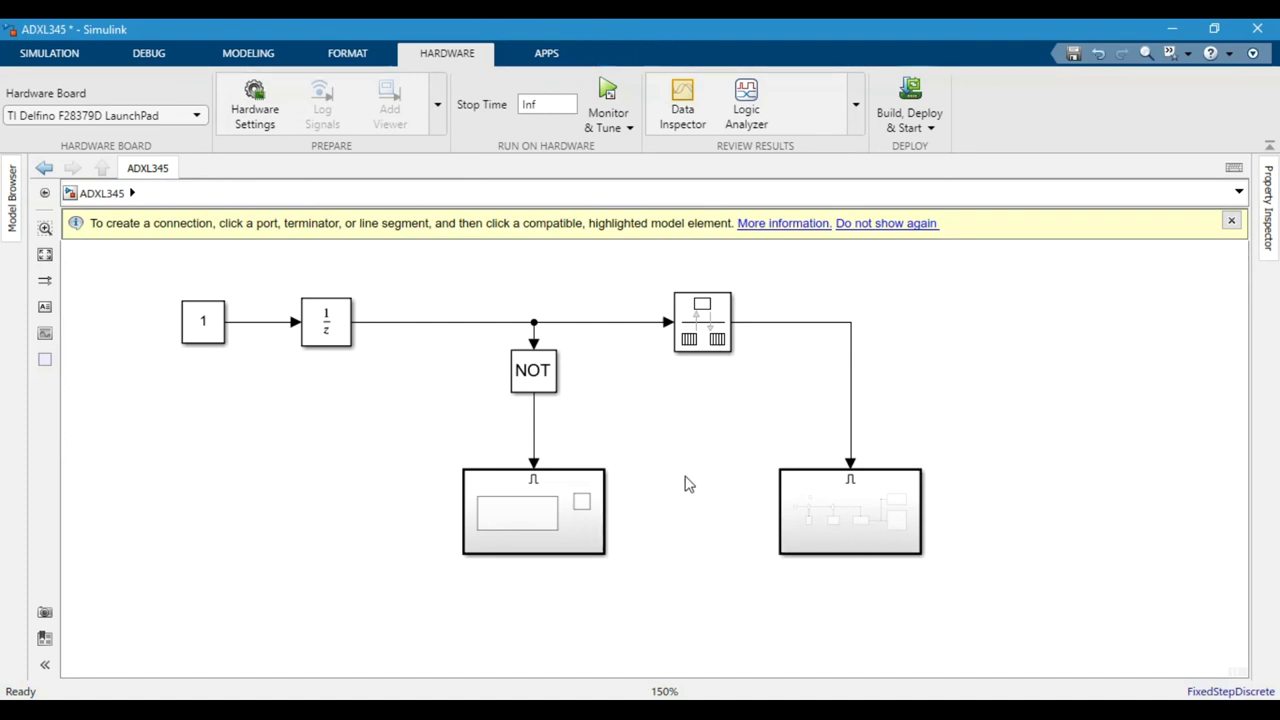
double_click(857, 523)
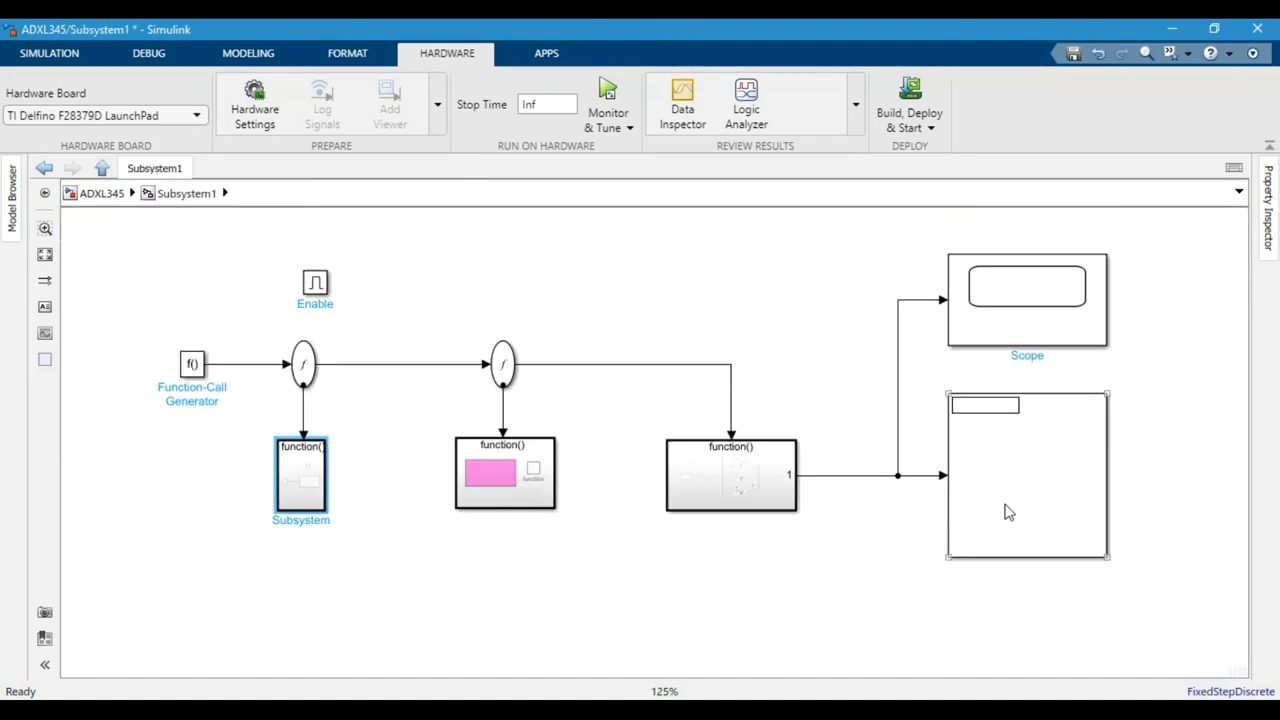
- Set the Function-Call Generator's sample time to 0.02
click(1018, 376)
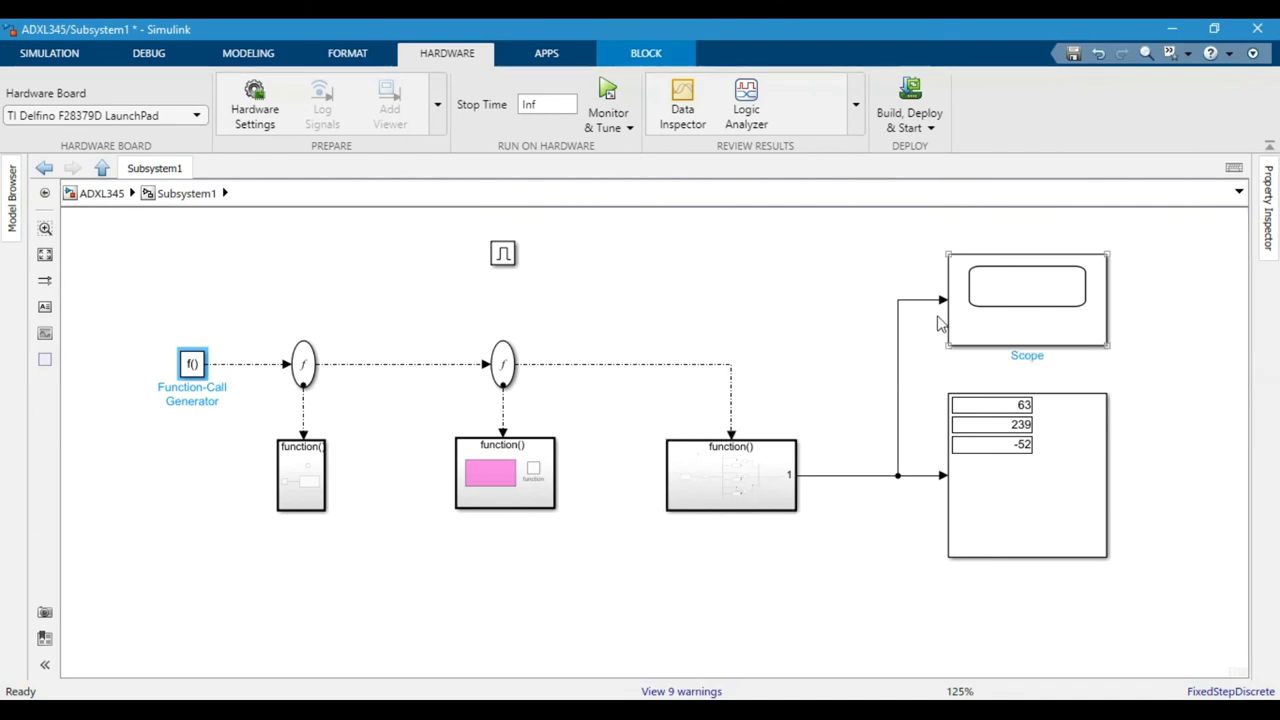
double_click(193, 366)
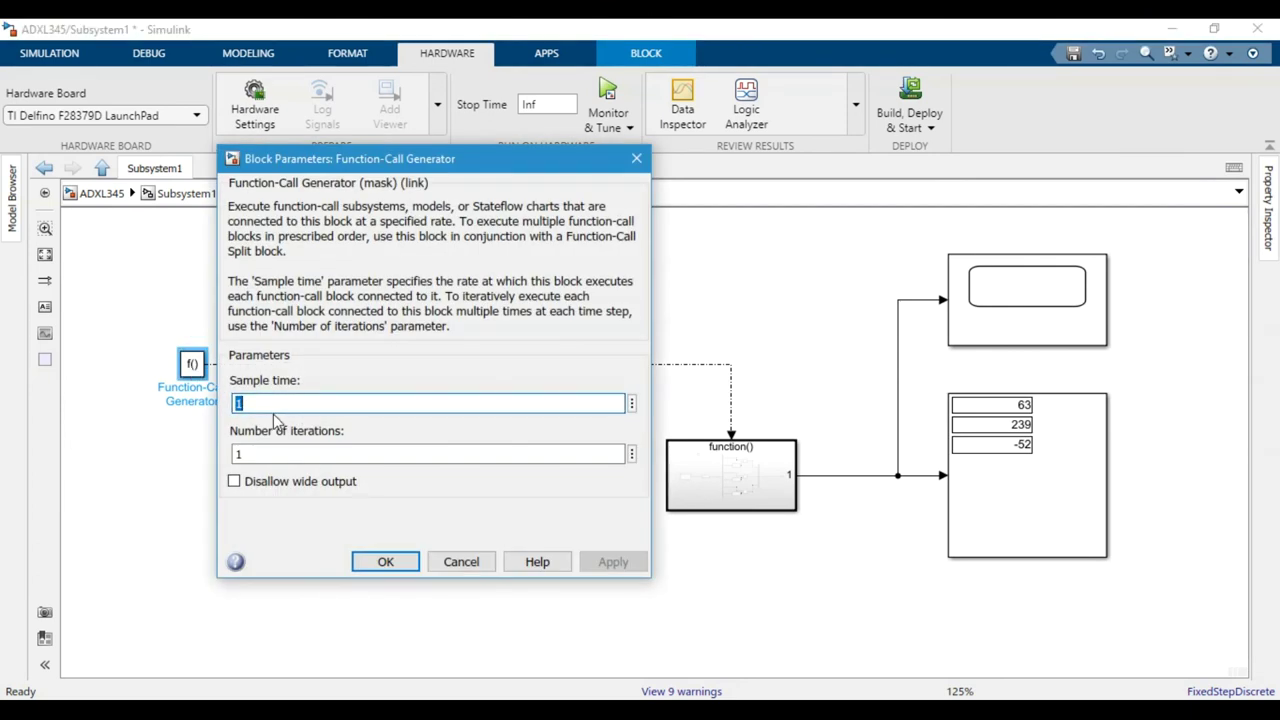
text(0.02)
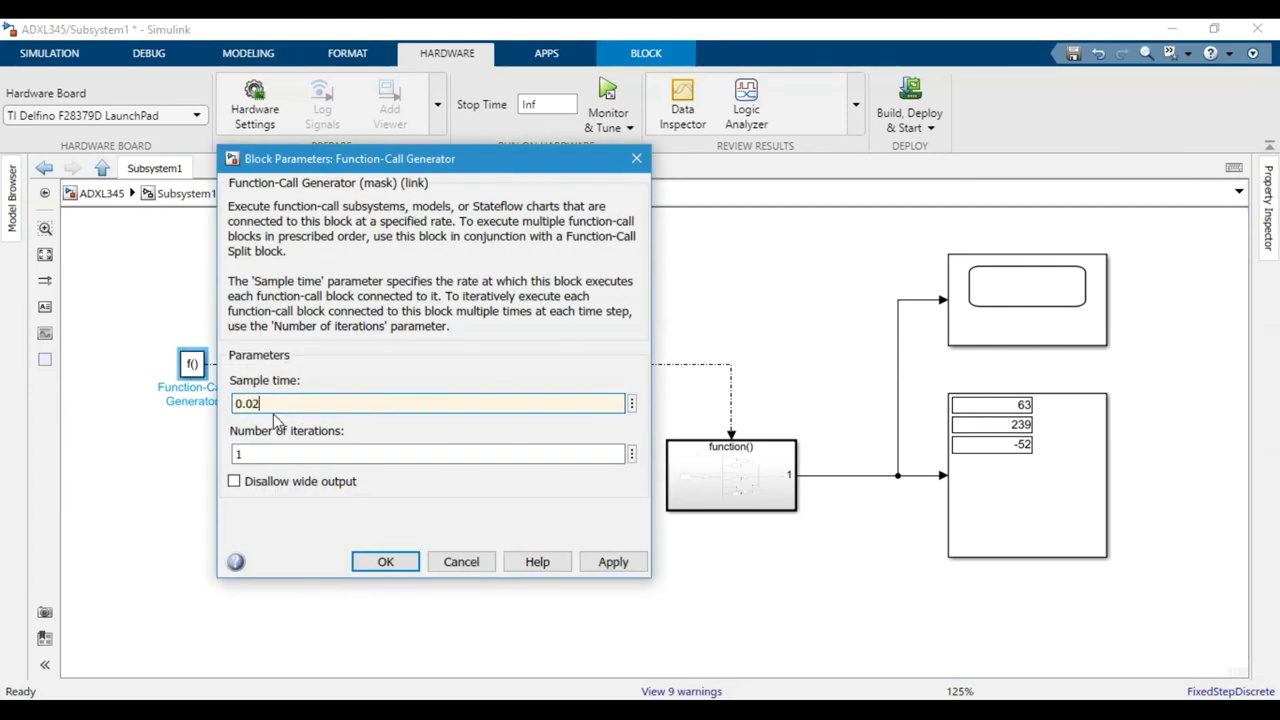
key(Return)
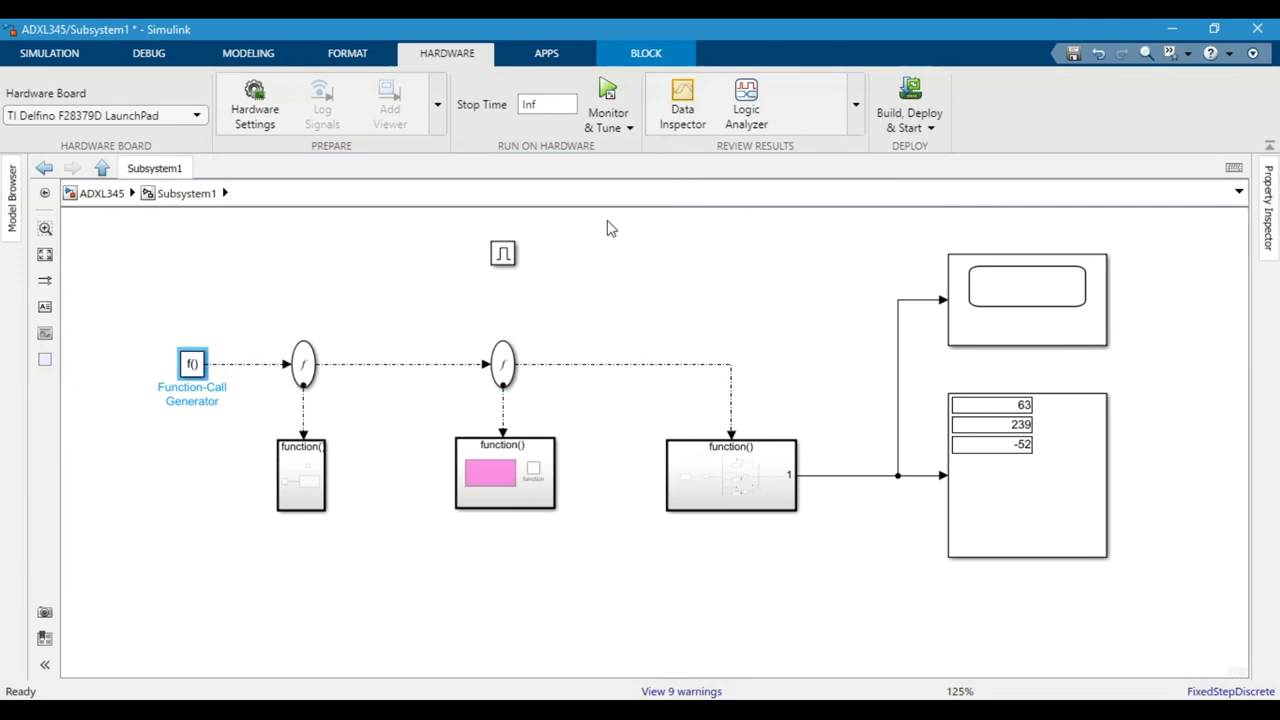
- Build and run the model on the F28379D LaunchPad using Monitor & Tune
click(608, 97)
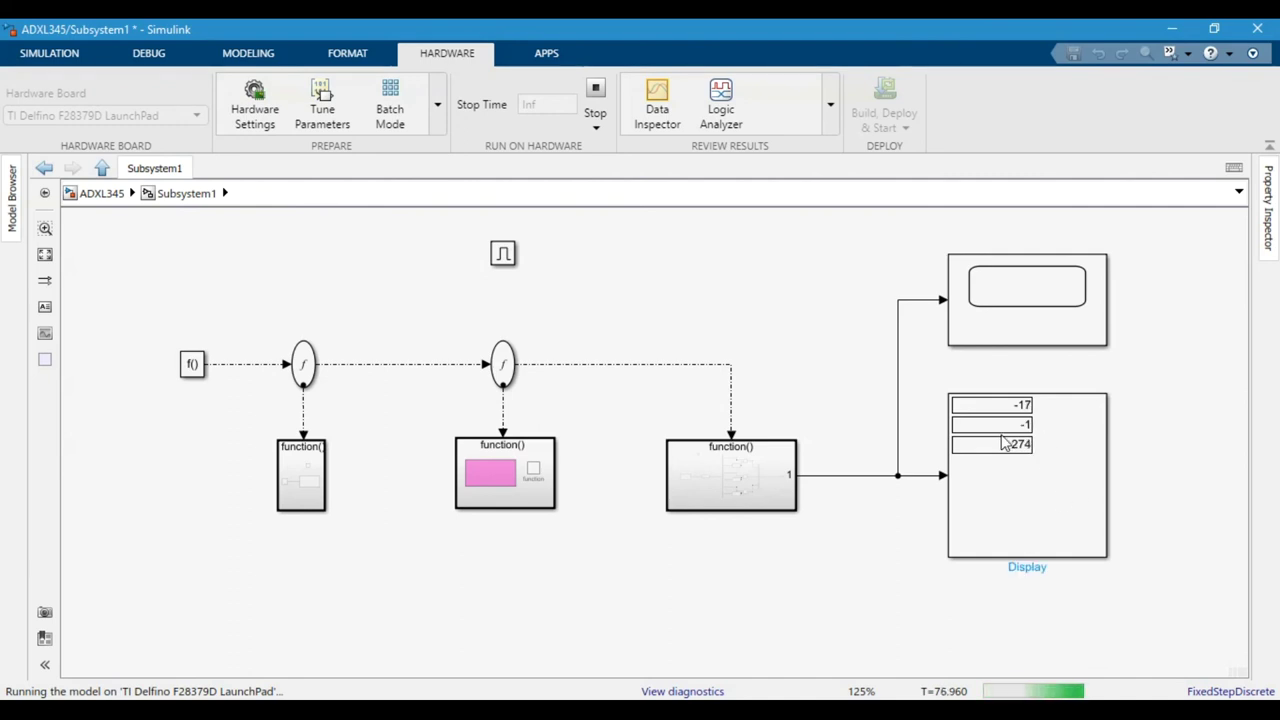
- Watch the Scope's live XYZ plots, then open Subsystem's While Iterator Subsystem from the ADXL345 level
double_click(1037, 318)
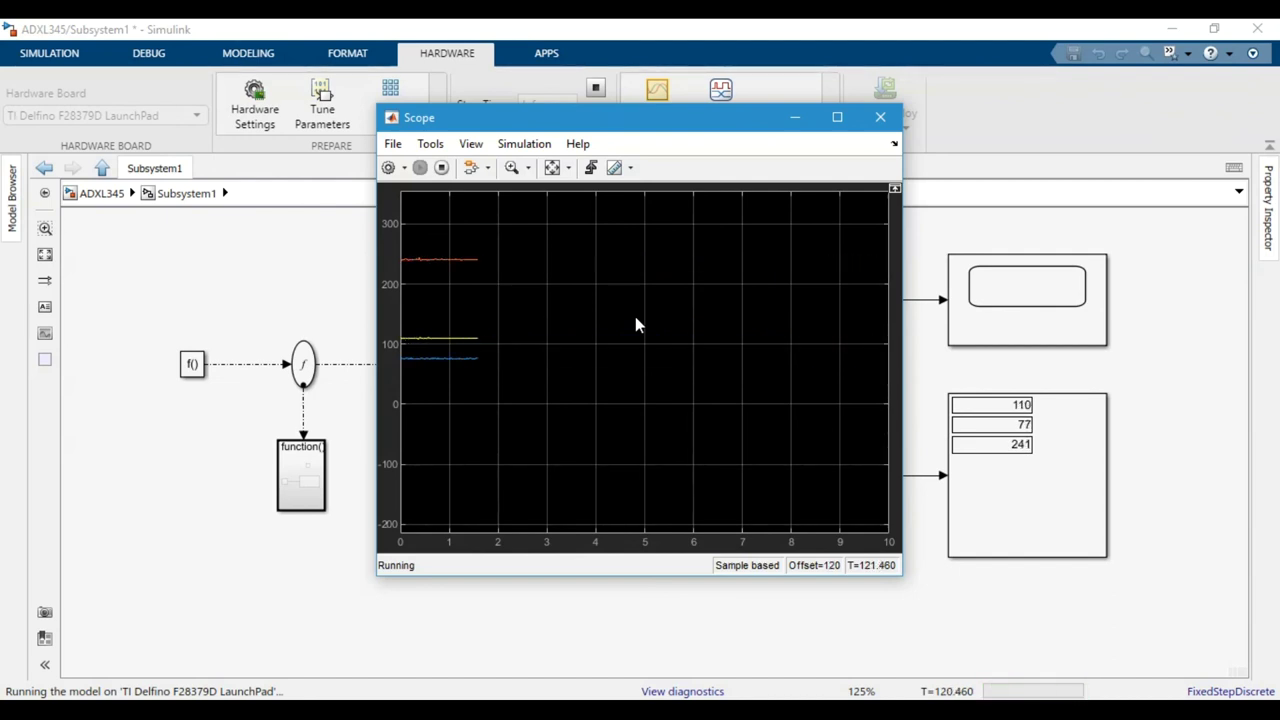
click(792, 118)
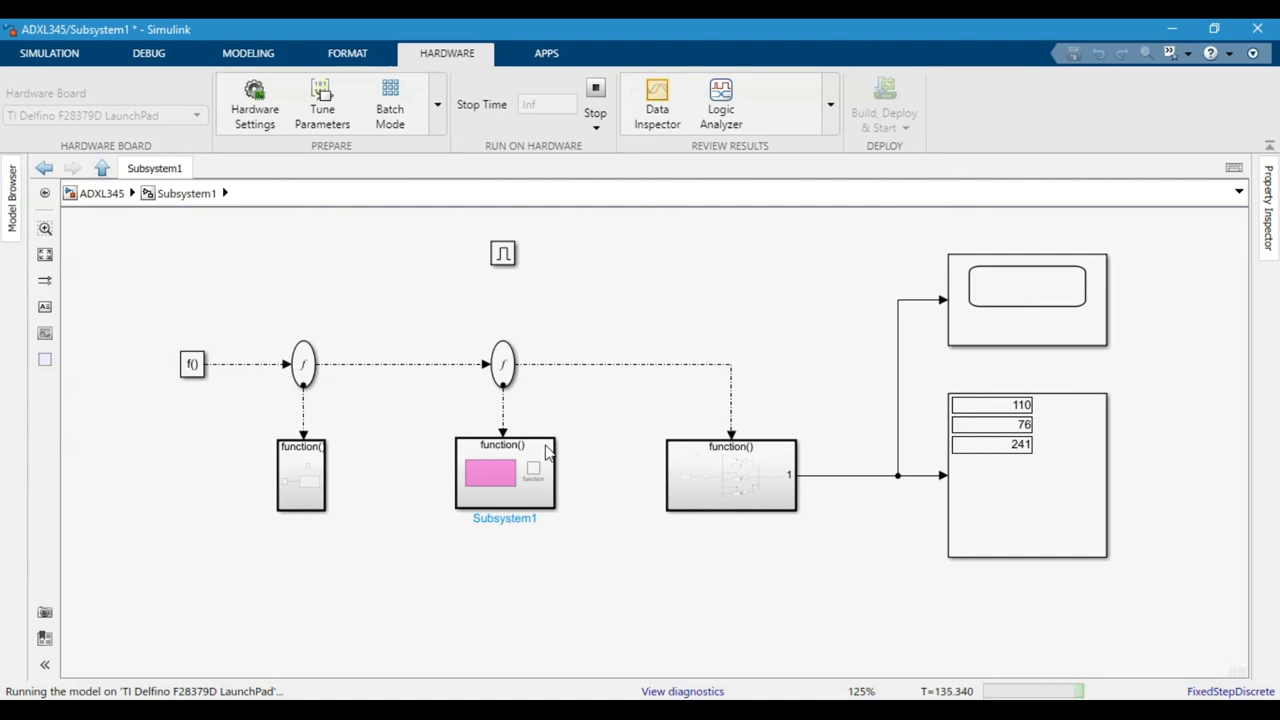
click(97, 194)
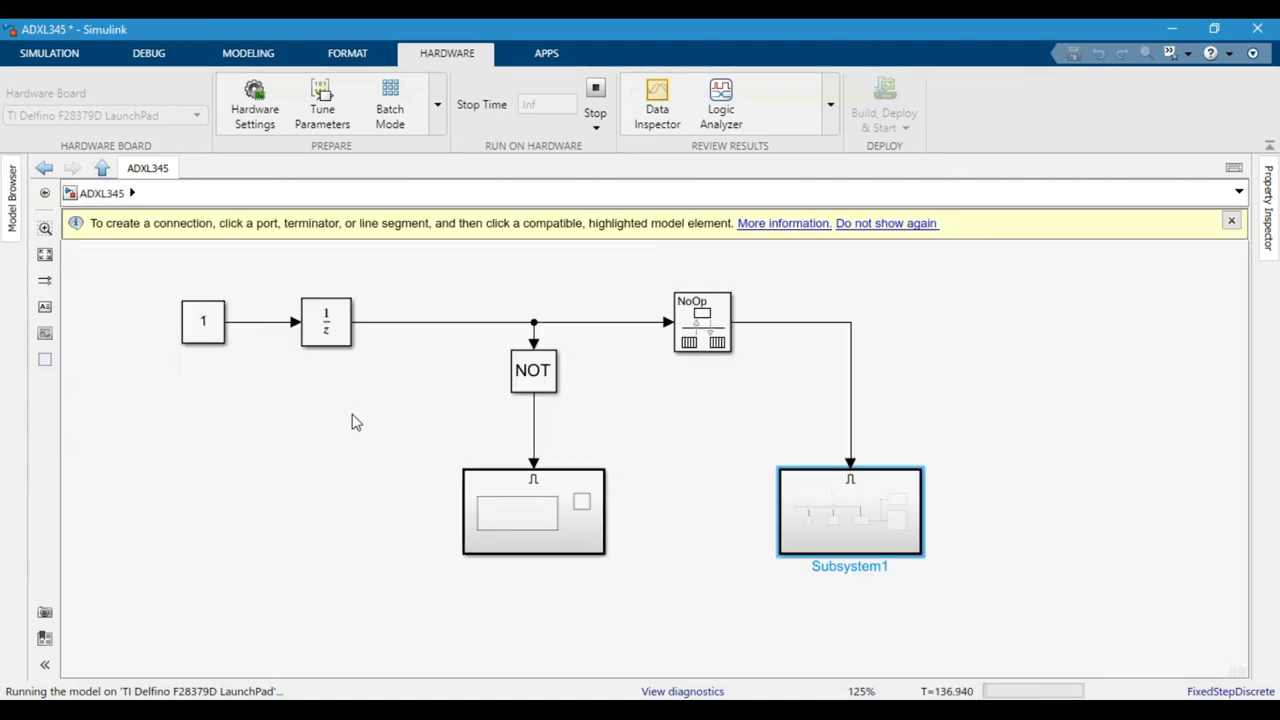
double_click(545, 512)
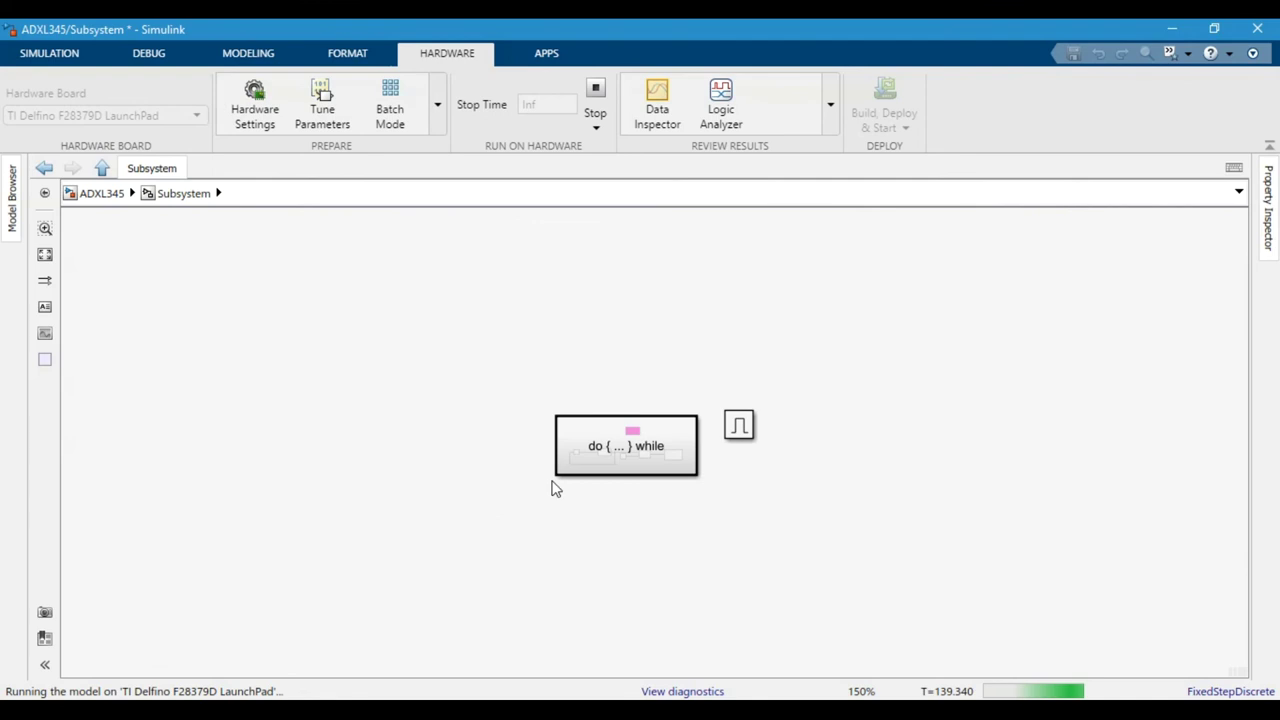
double_click(656, 456)
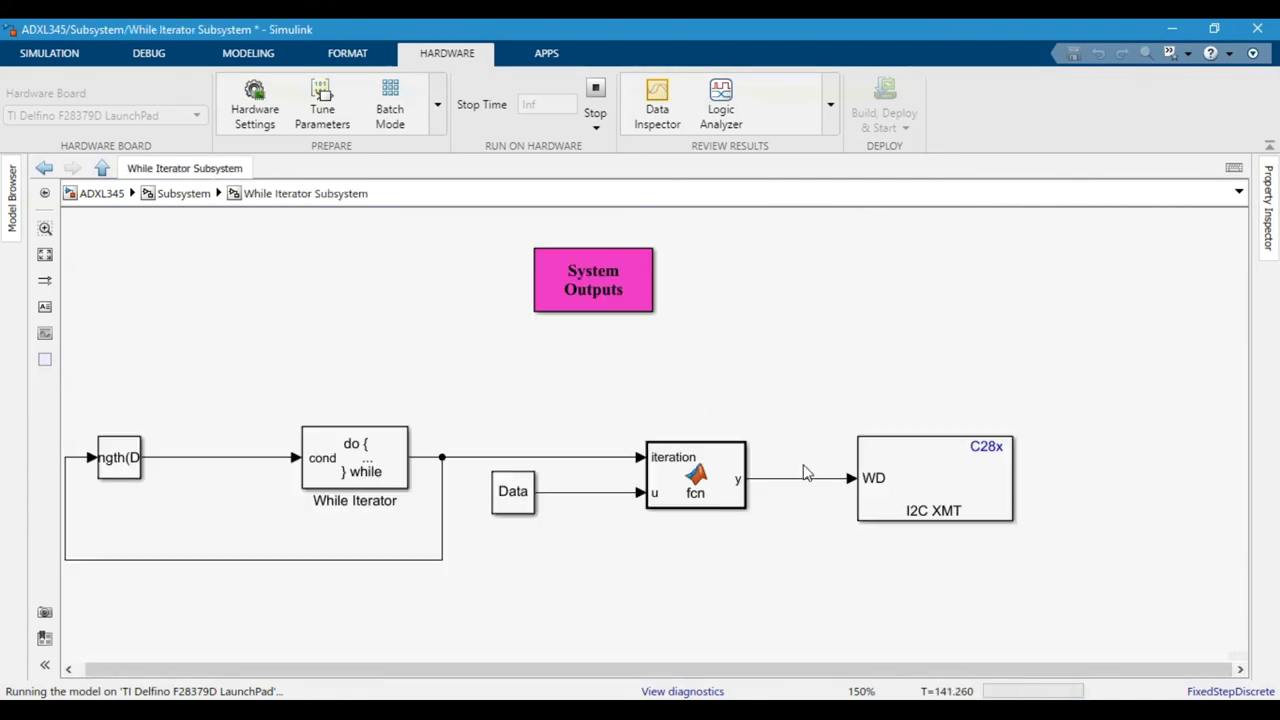